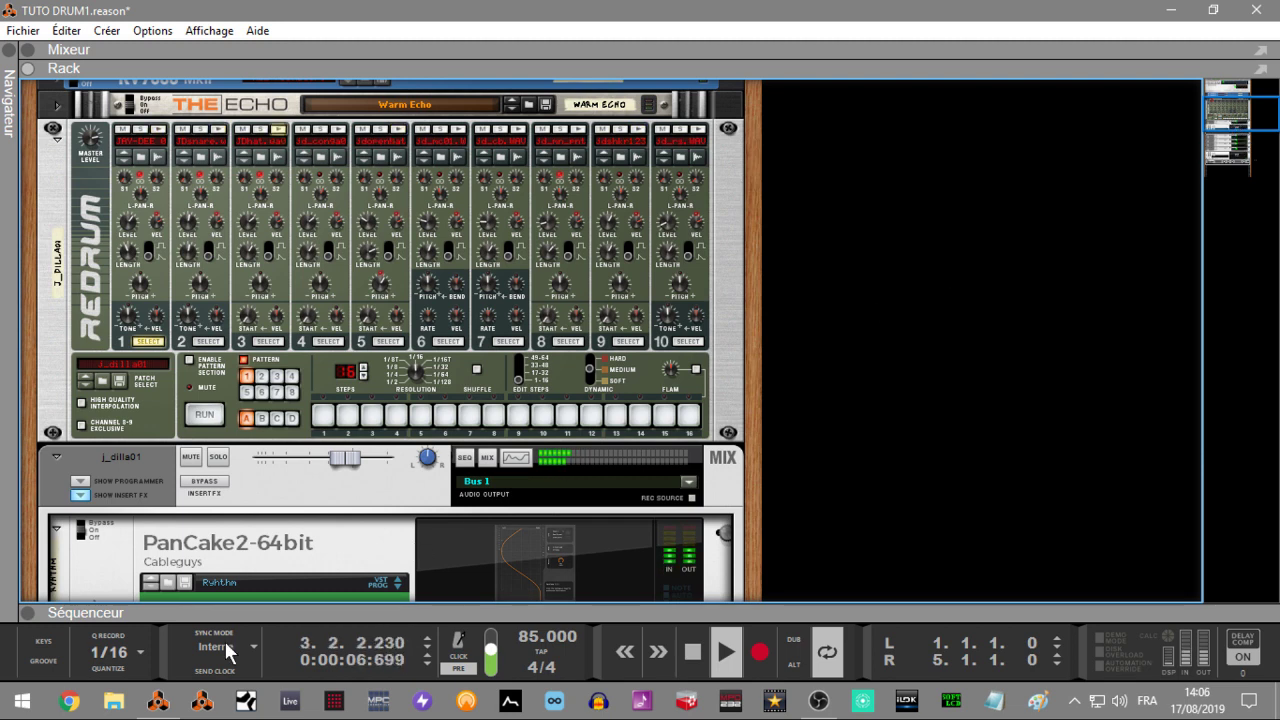
# Turn on quantization during recording at 1/16 and stop the playback.
pyautogui.click(108, 636)
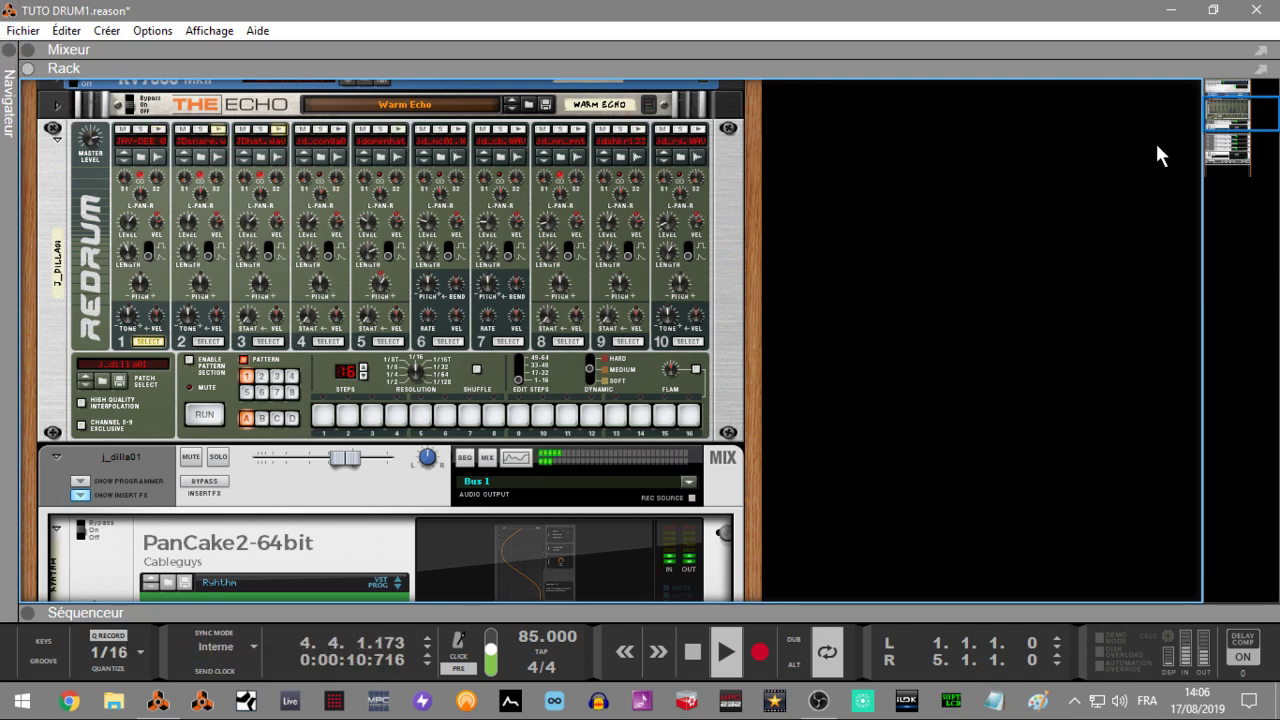
pyautogui.press('space')
pyautogui.moveTo(1225, 120); pyautogui.dragTo(1238, 176)
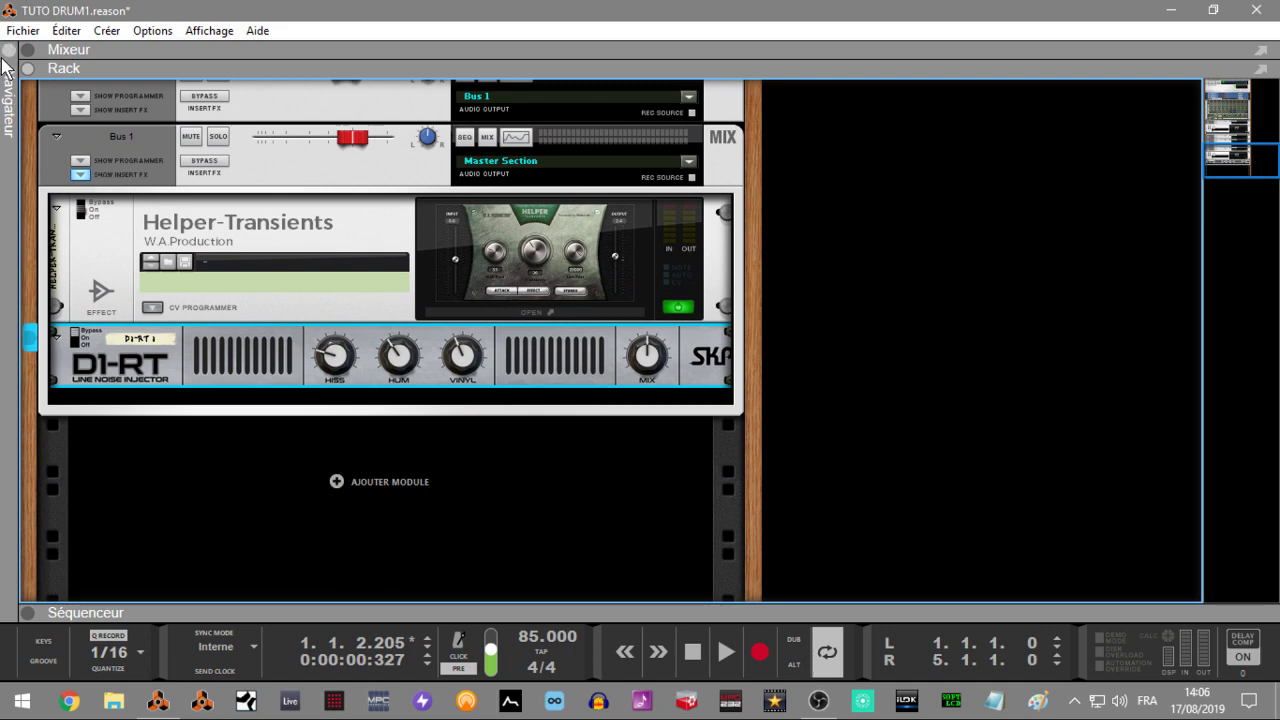
pyautogui.click(10, 102)
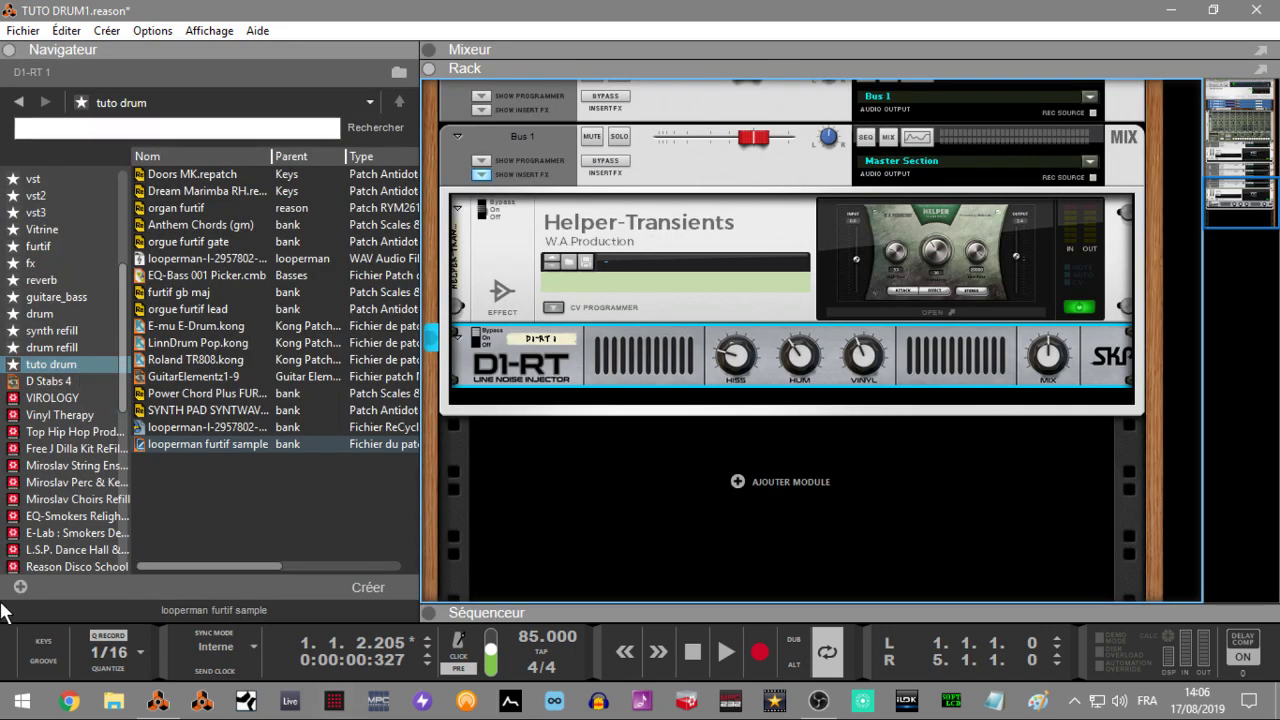
pyautogui.click(431, 611)
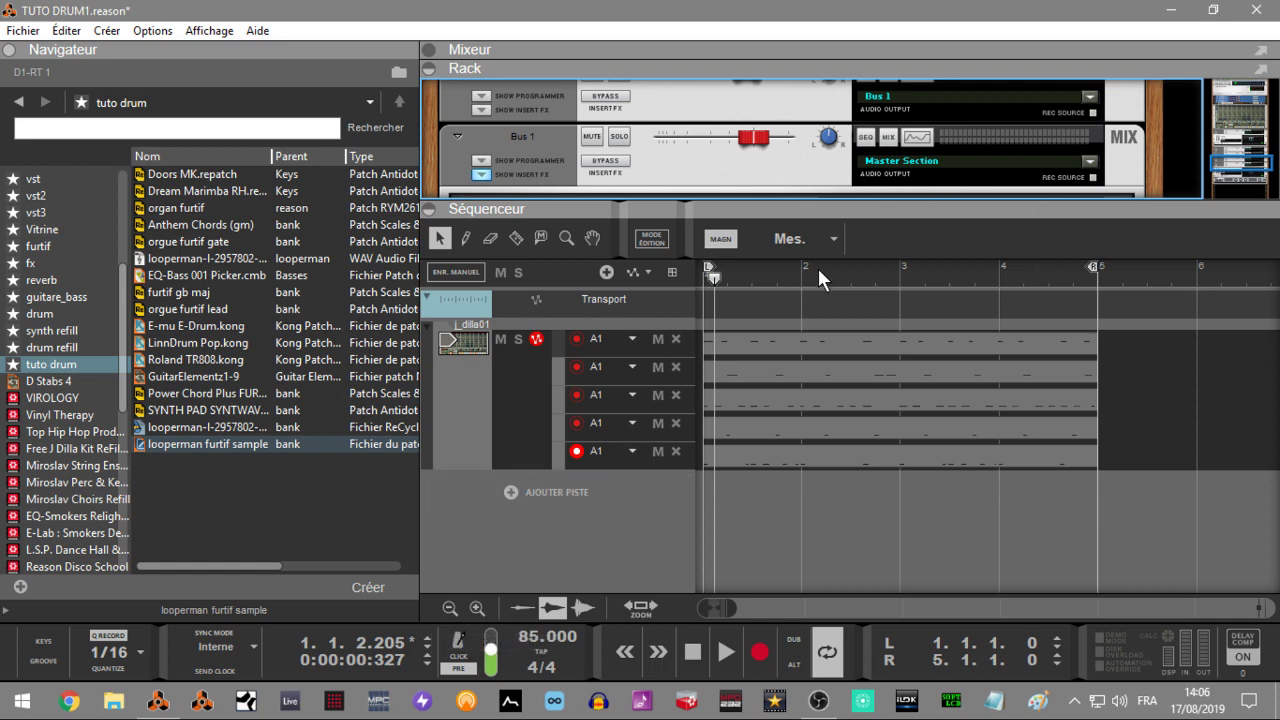
pyautogui.press('Home')
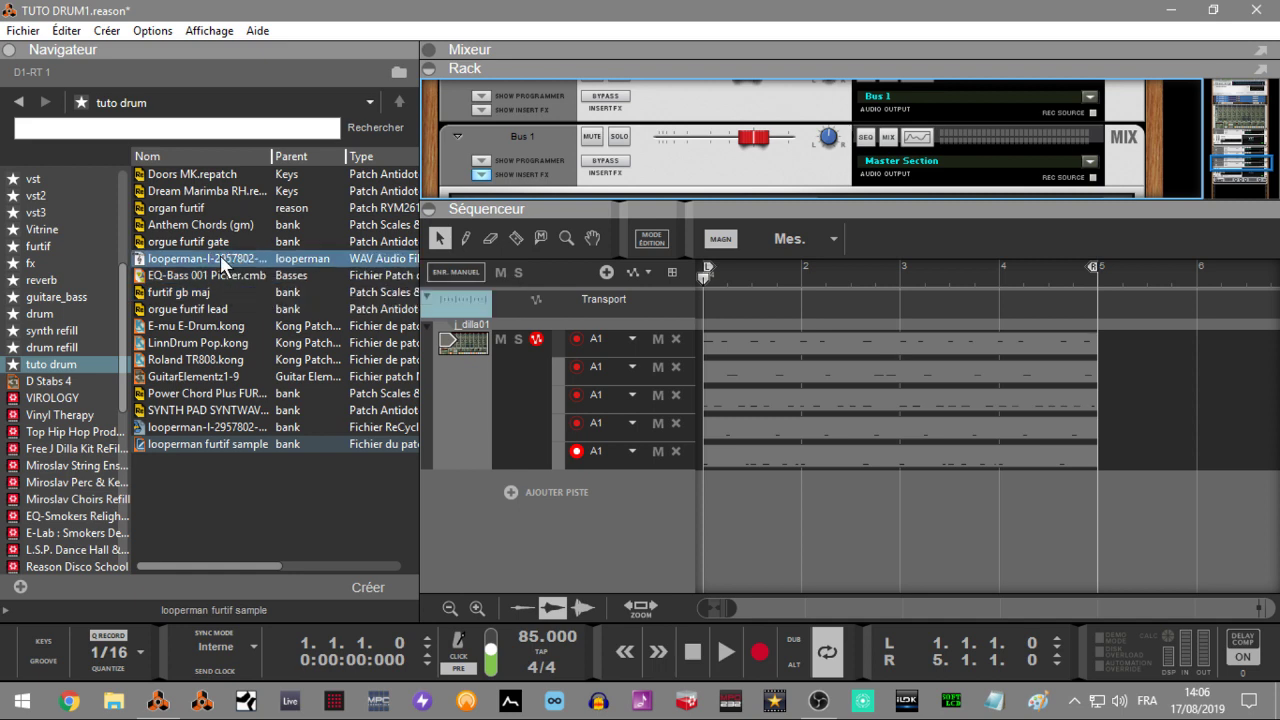
pyautogui.moveTo(222, 262); pyautogui.dragTo(707, 478)
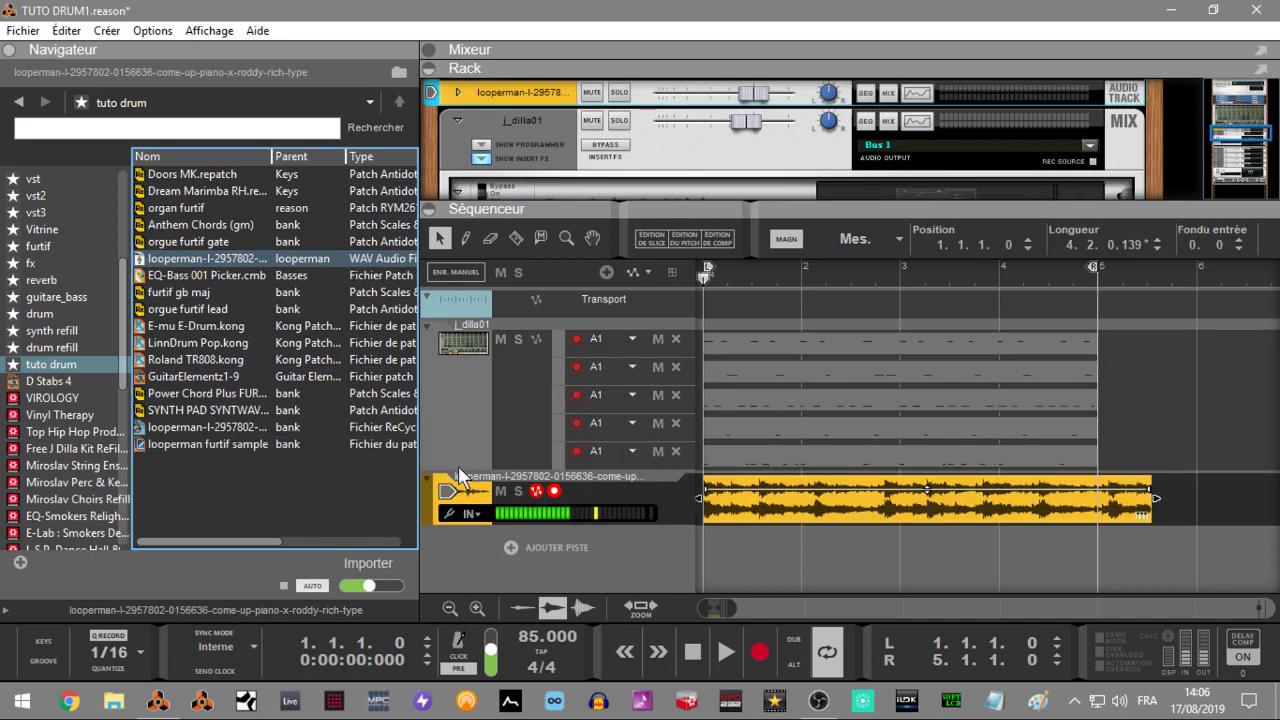
pyautogui.click(10, 50)
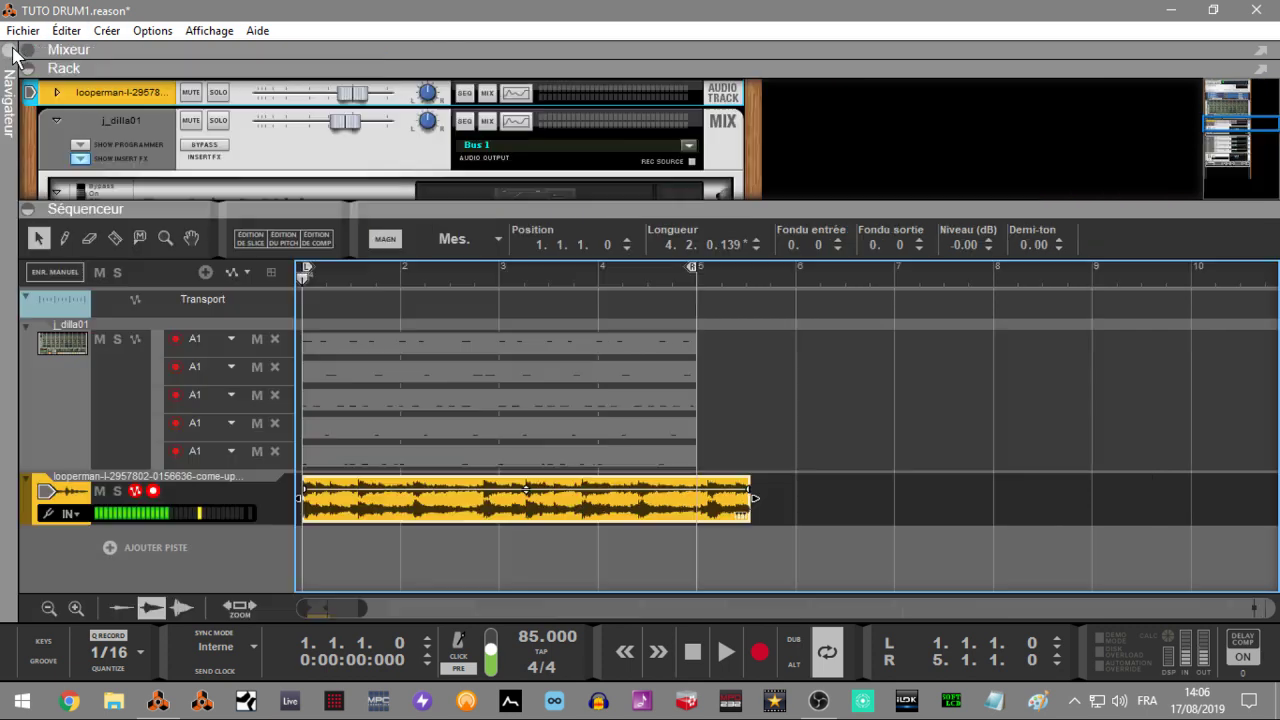
# Stop the browser's preview of the piano sample.
pyautogui.press('space')
pyautogui.press('space')
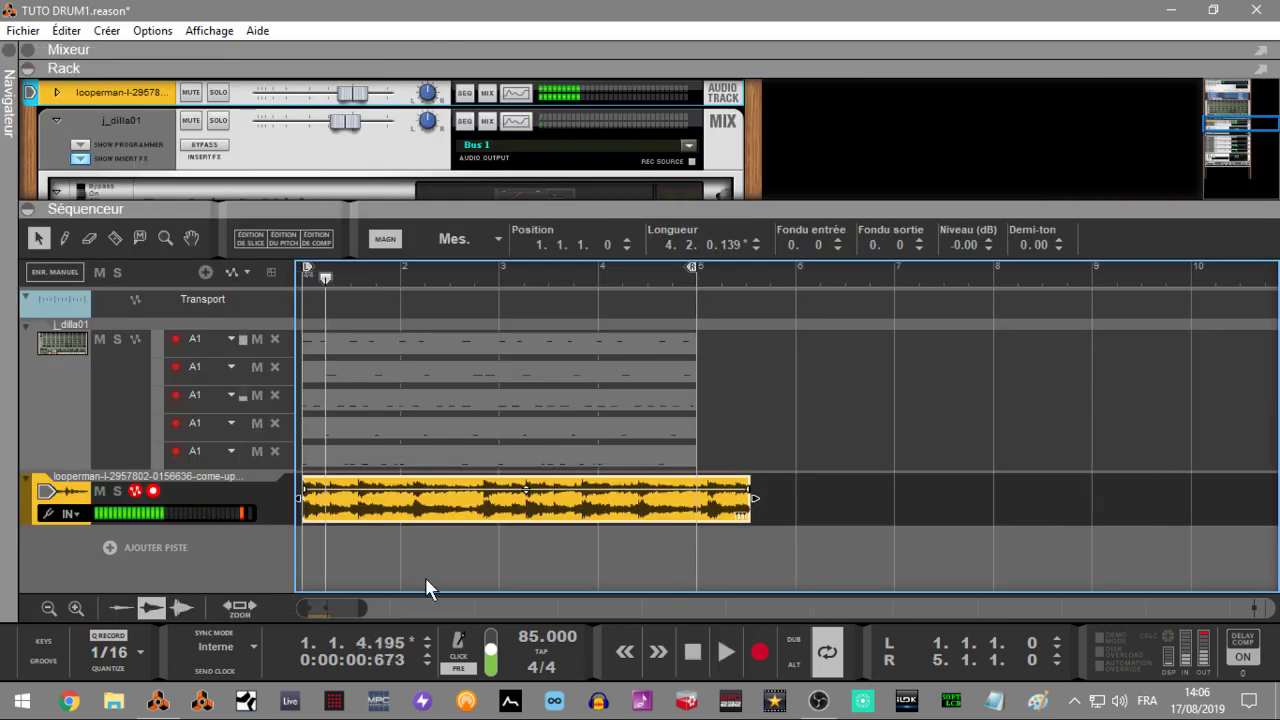
pyautogui.click(7, 65)
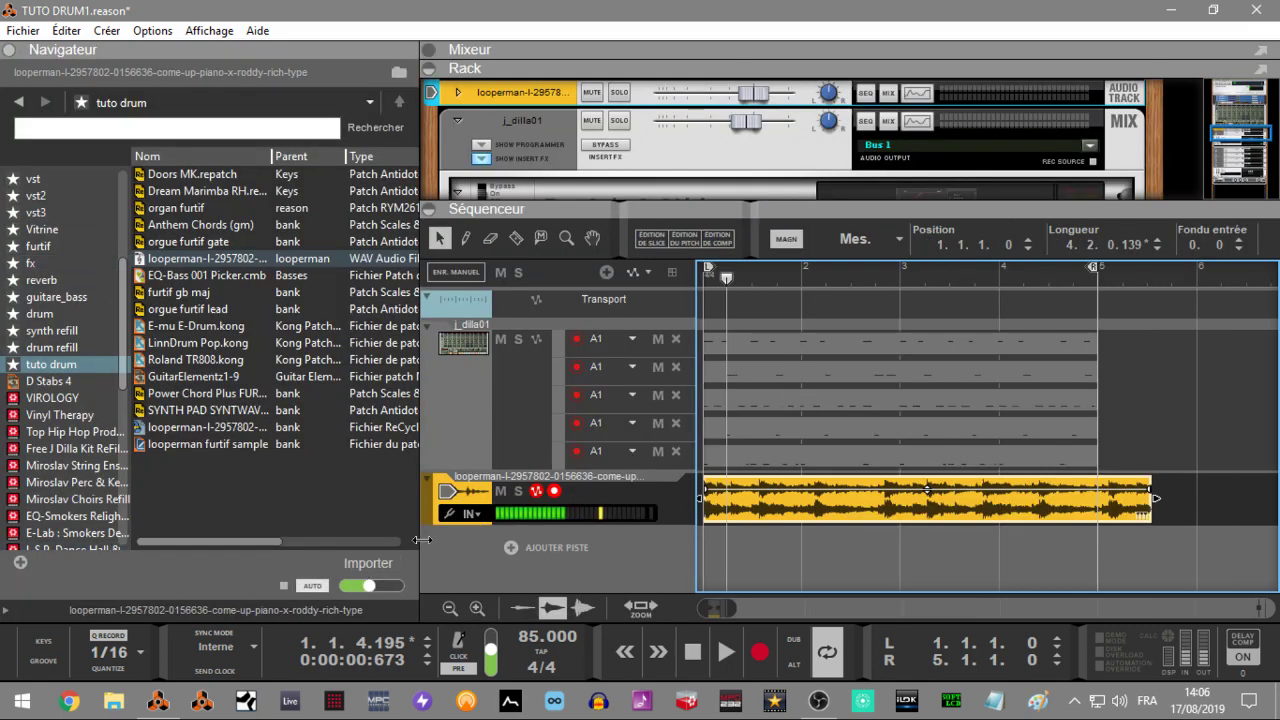
pyautogui.click(284, 585)
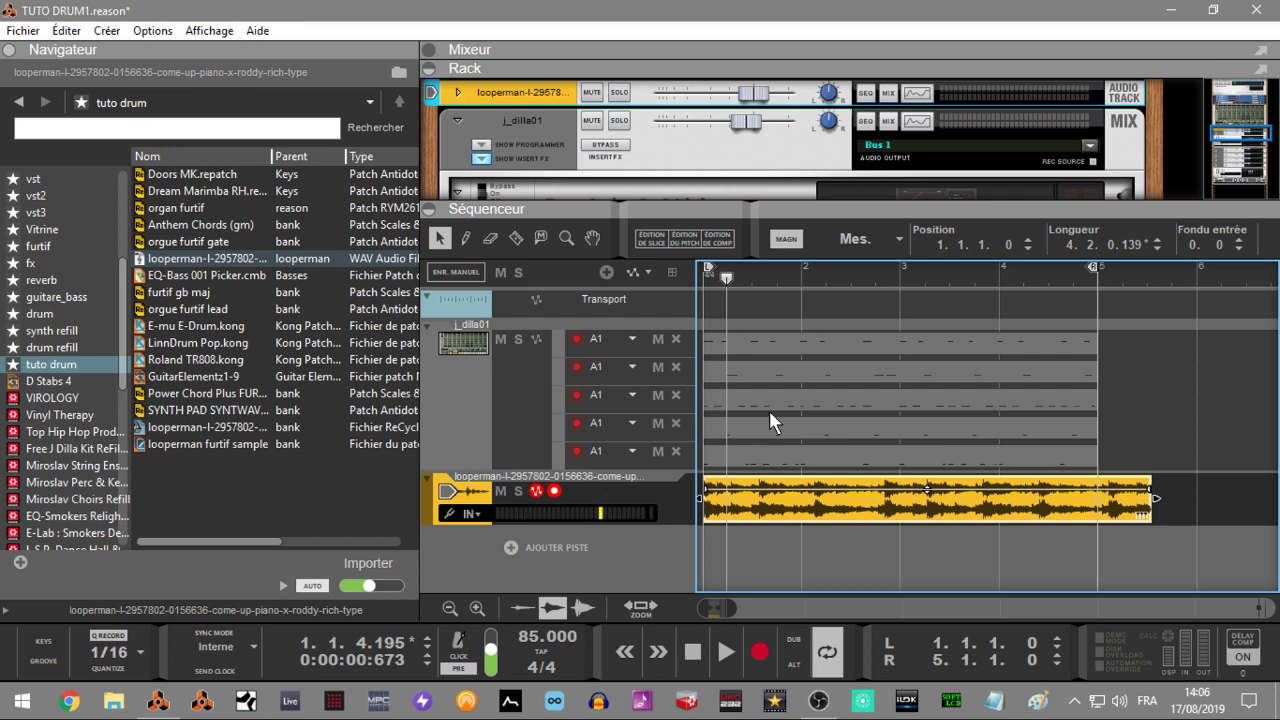
pyautogui.click(9, 50)
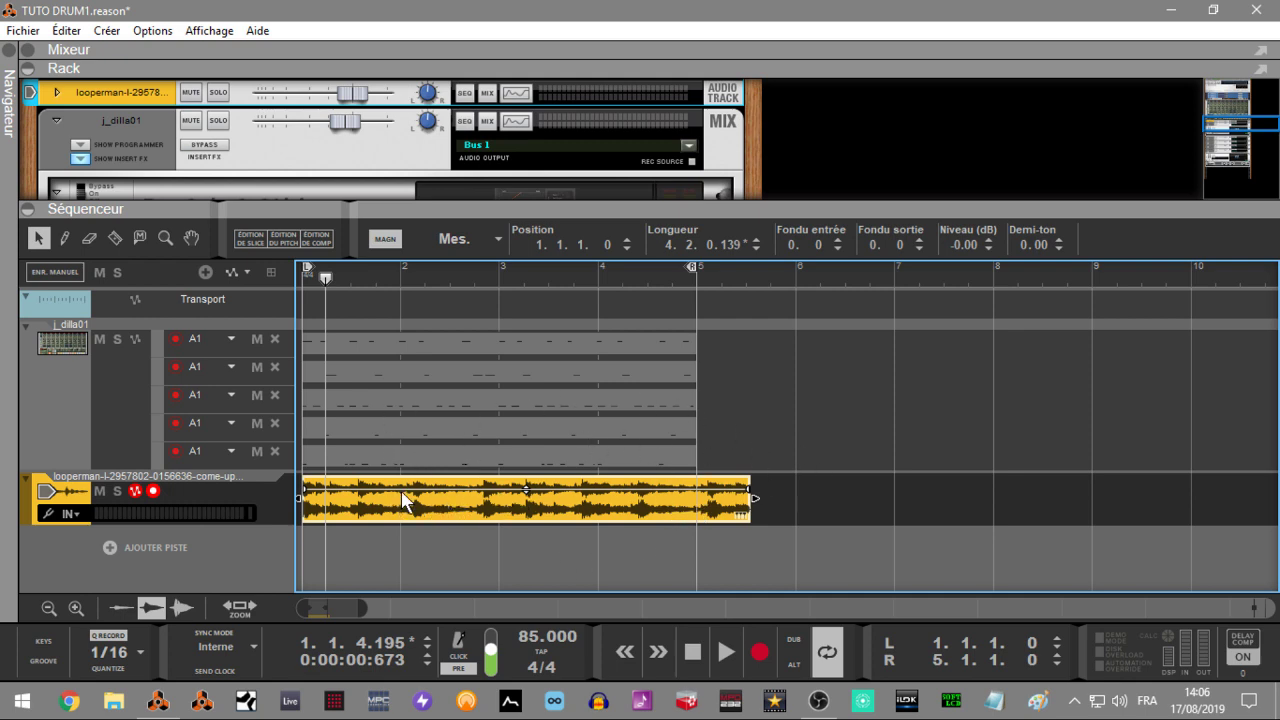
# Listen to the drum track together with the imported piano sample from the start of the song.
pyautogui.press('Home')
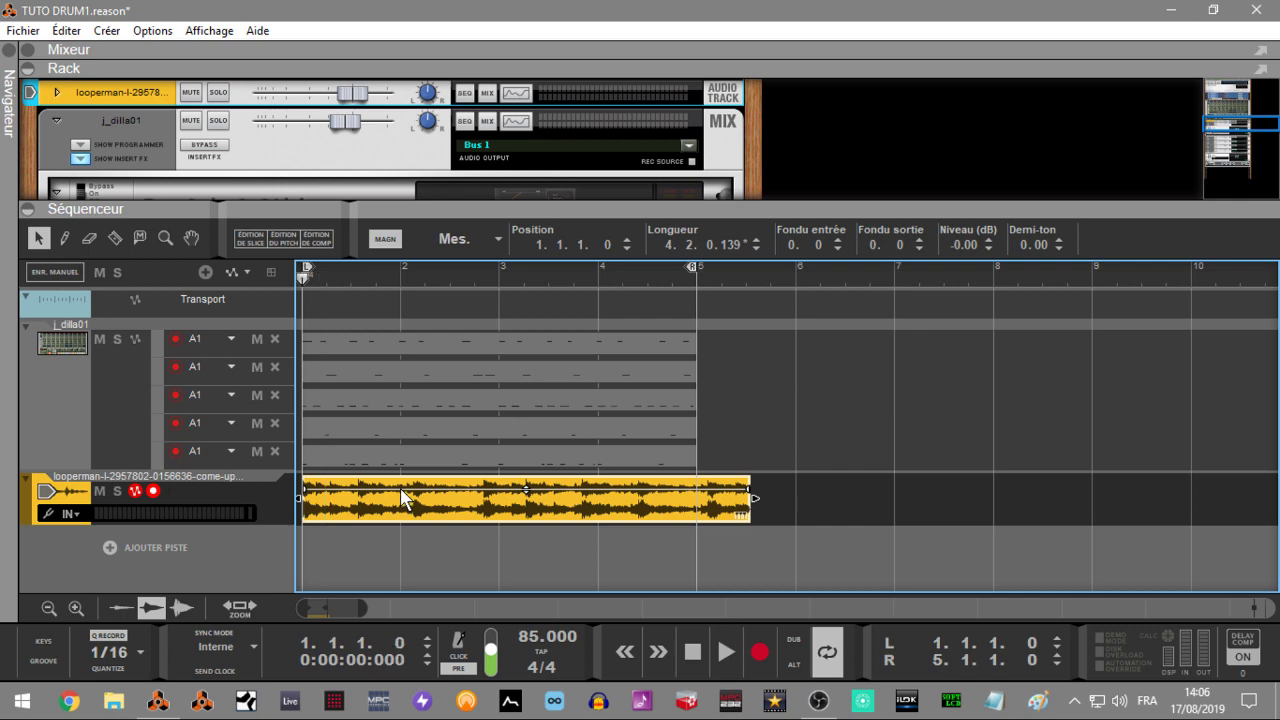
pyautogui.press('space')
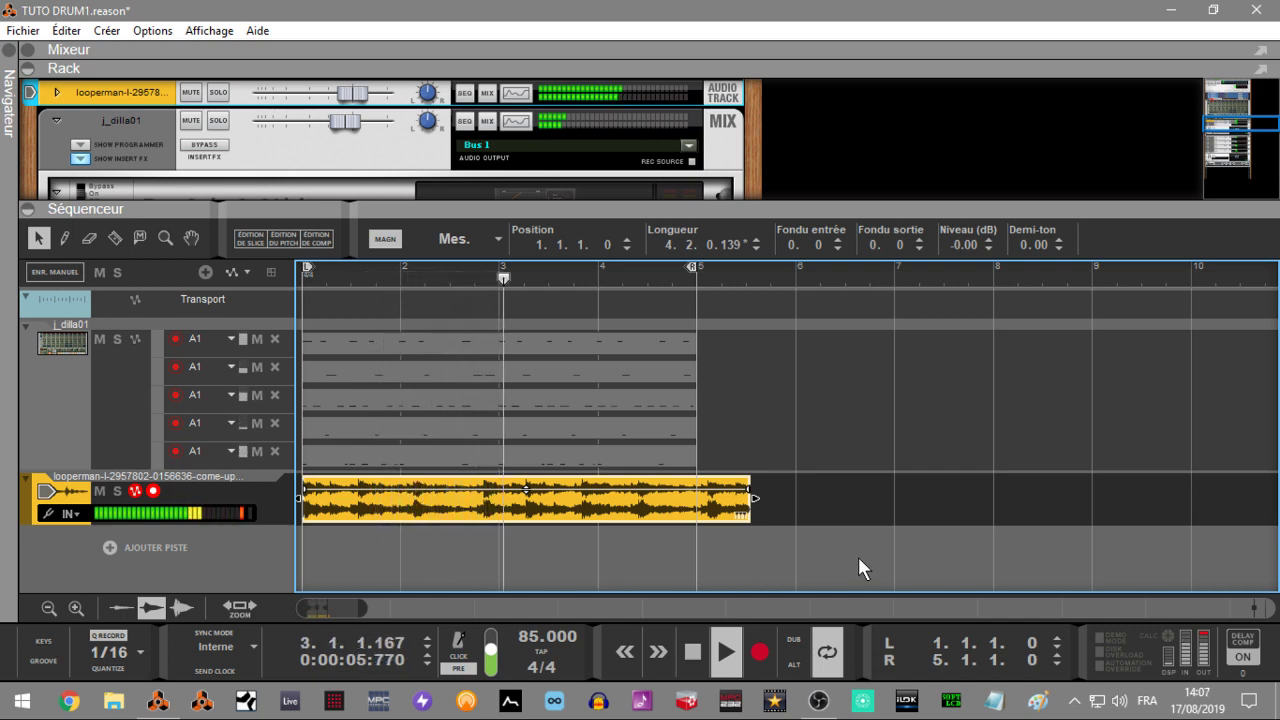
pyautogui.press('space')
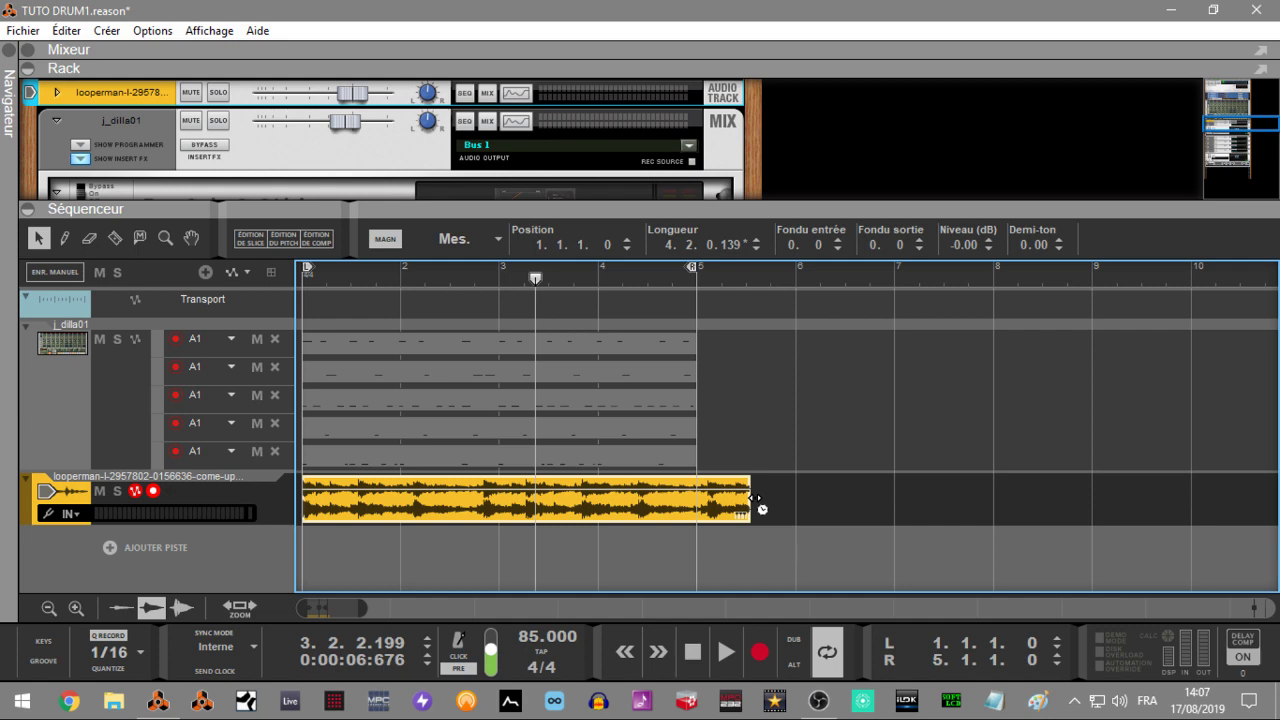
# Time-stretch the piano clip to exactly four bars, ending at bar 5, and play it with the drums from the start.
pyautogui.moveTo(757, 494); pyautogui.dragTo(672, 497)
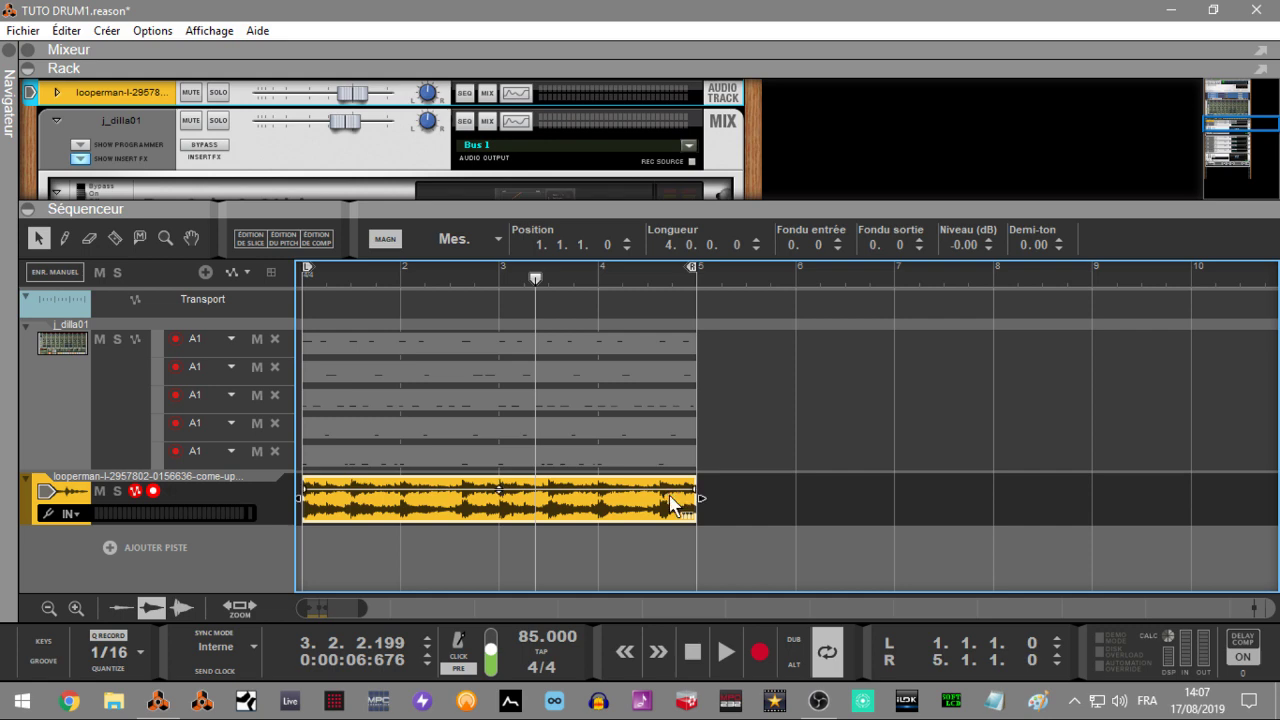
pyautogui.press('Home')
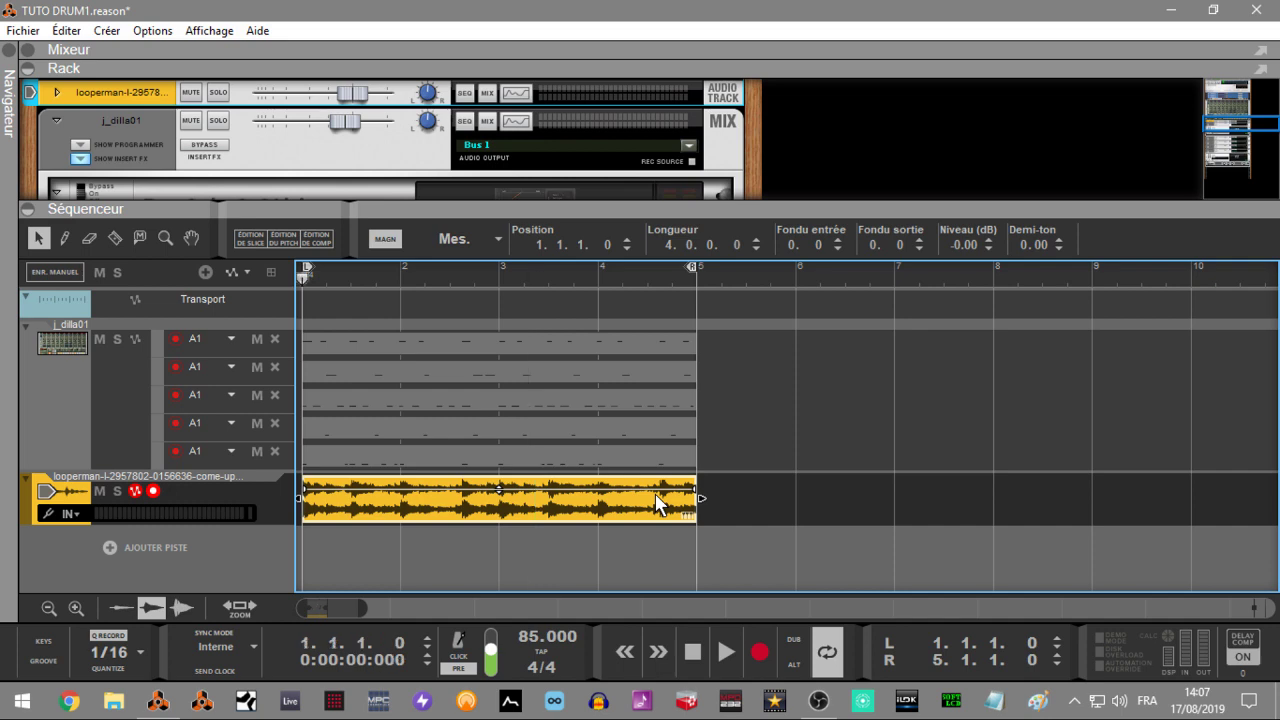
pyautogui.press('space')
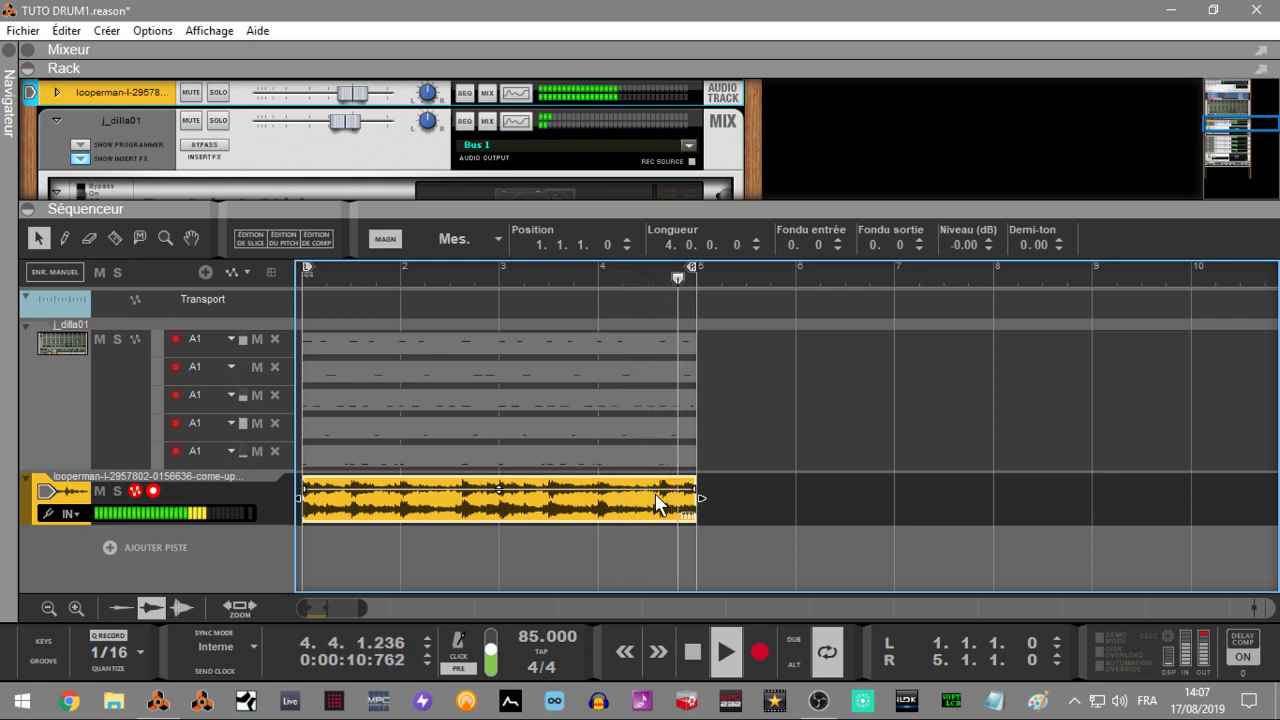
pyautogui.press('space')
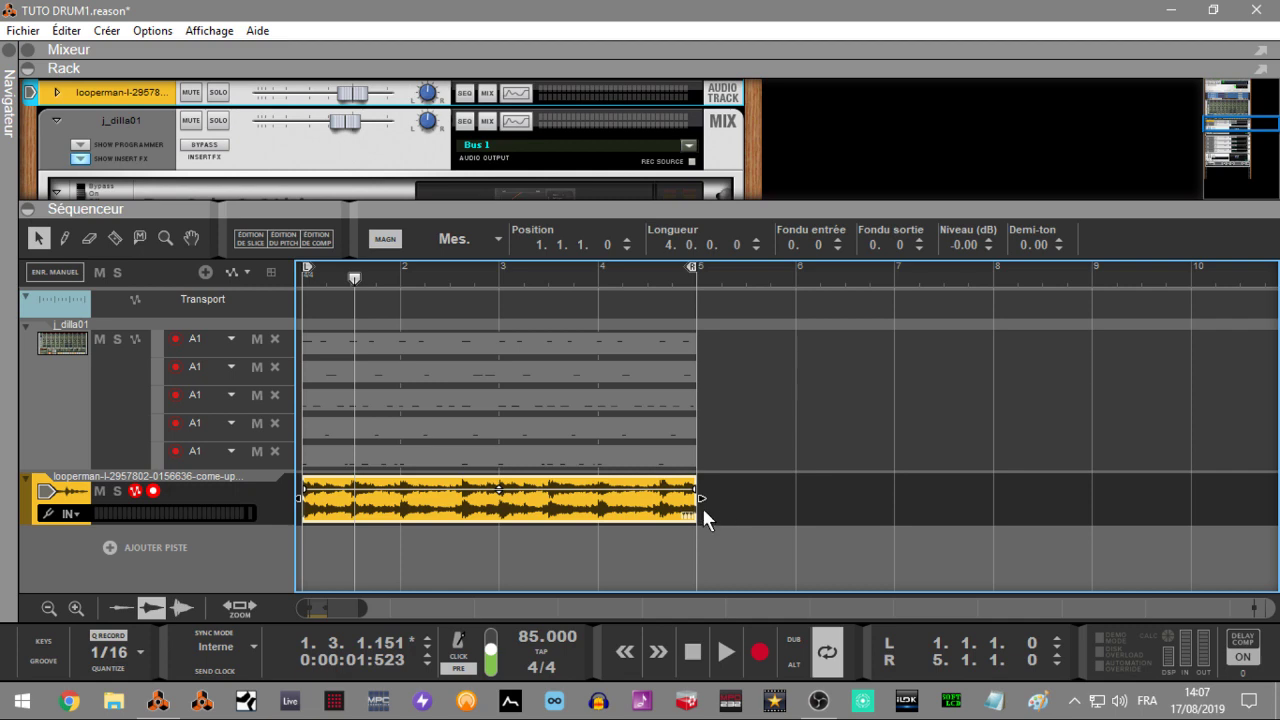
# Open the piano clip in slice editing and clear its automatic slice markers.
pyautogui.doubleClick(630, 513)
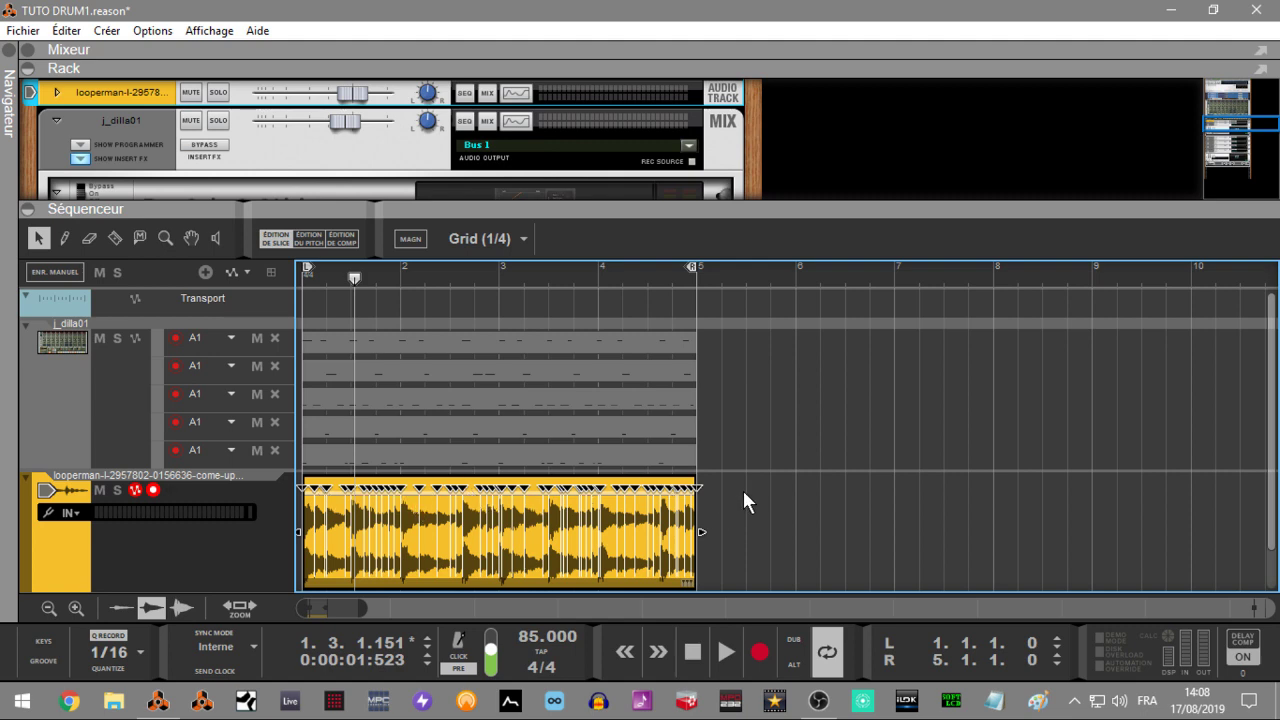
pyautogui.hotkey('ctrl', 'z')
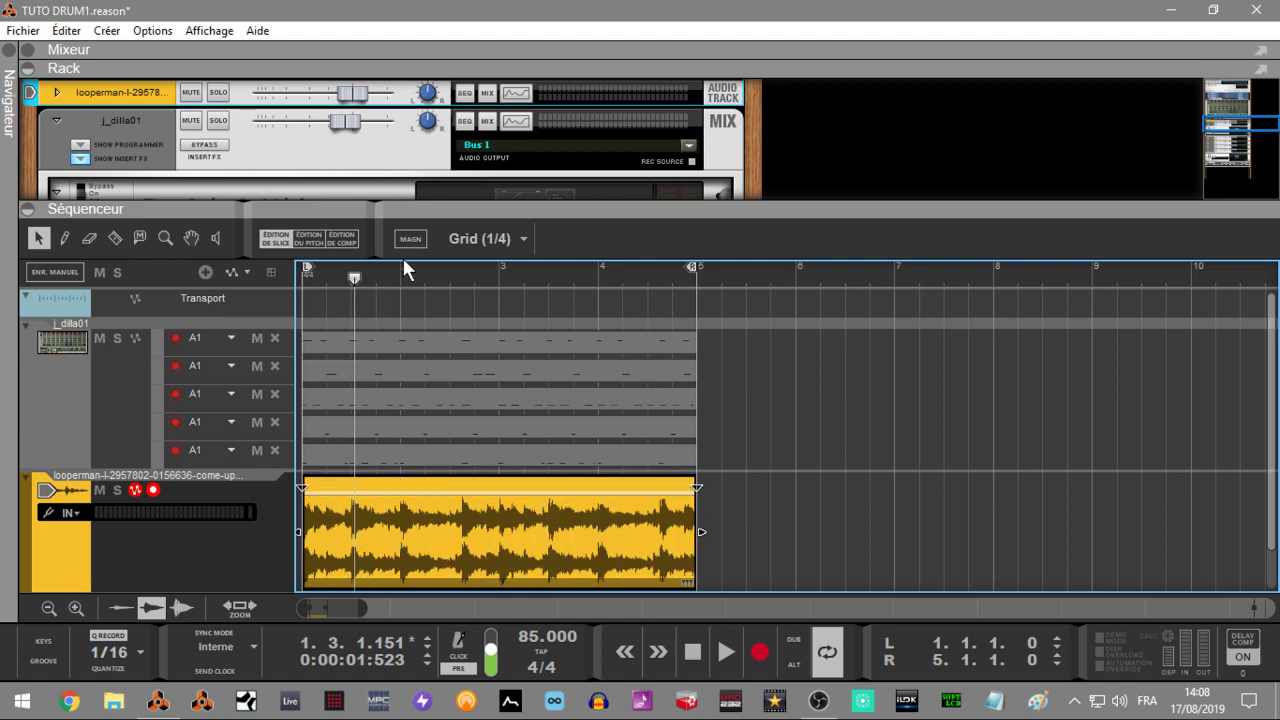
# Set the slice editor's snap resolution to 1/8 and turn snapping on.
pyautogui.click(508, 240)
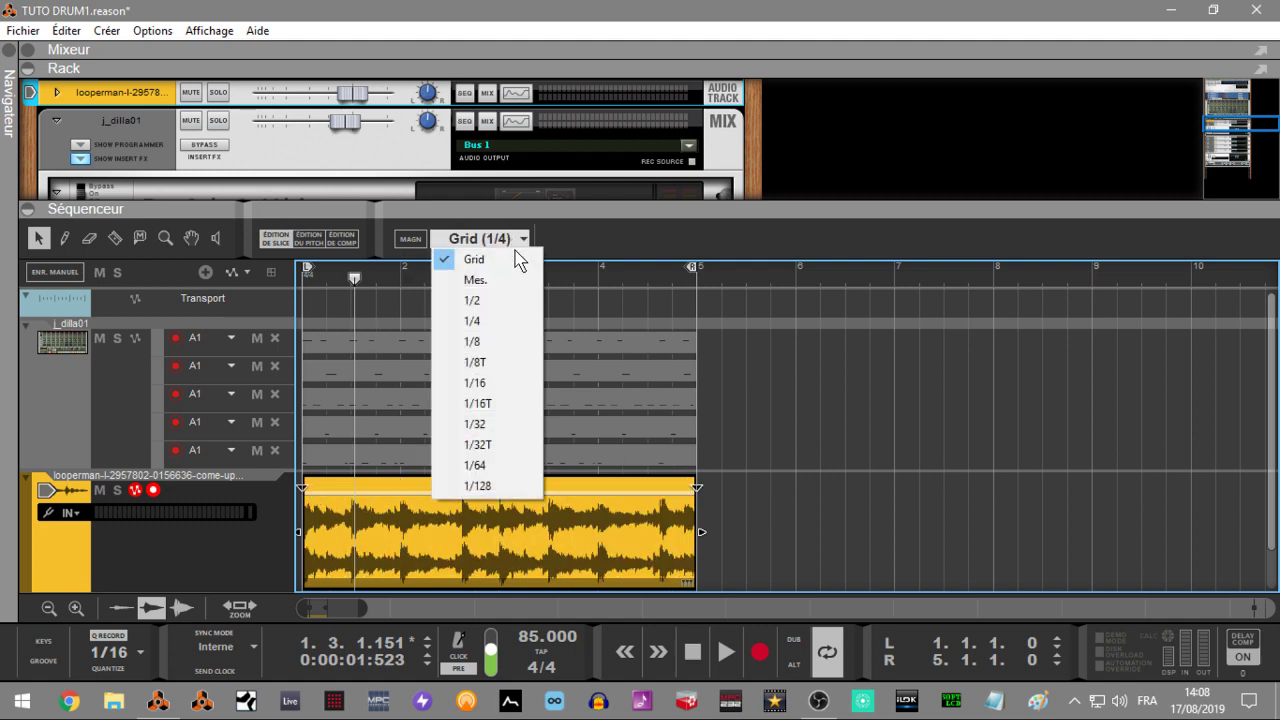
pyautogui.click(499, 343)
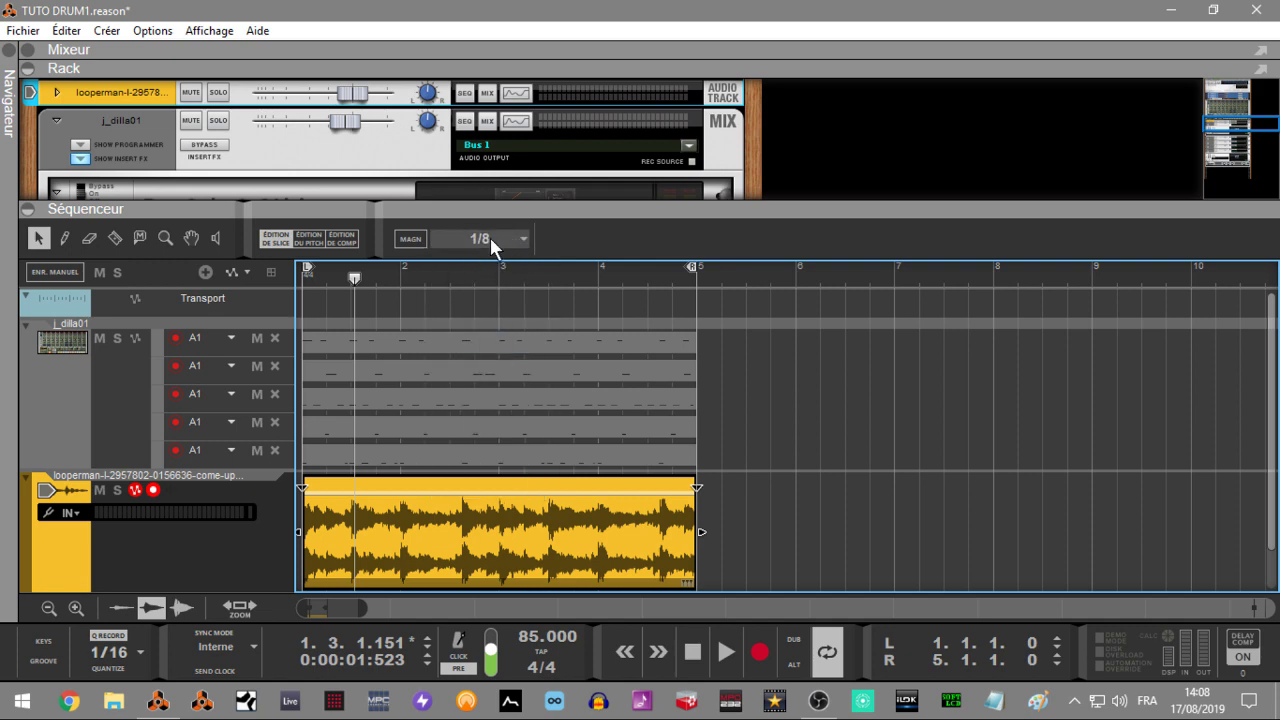
pyautogui.click(411, 239)
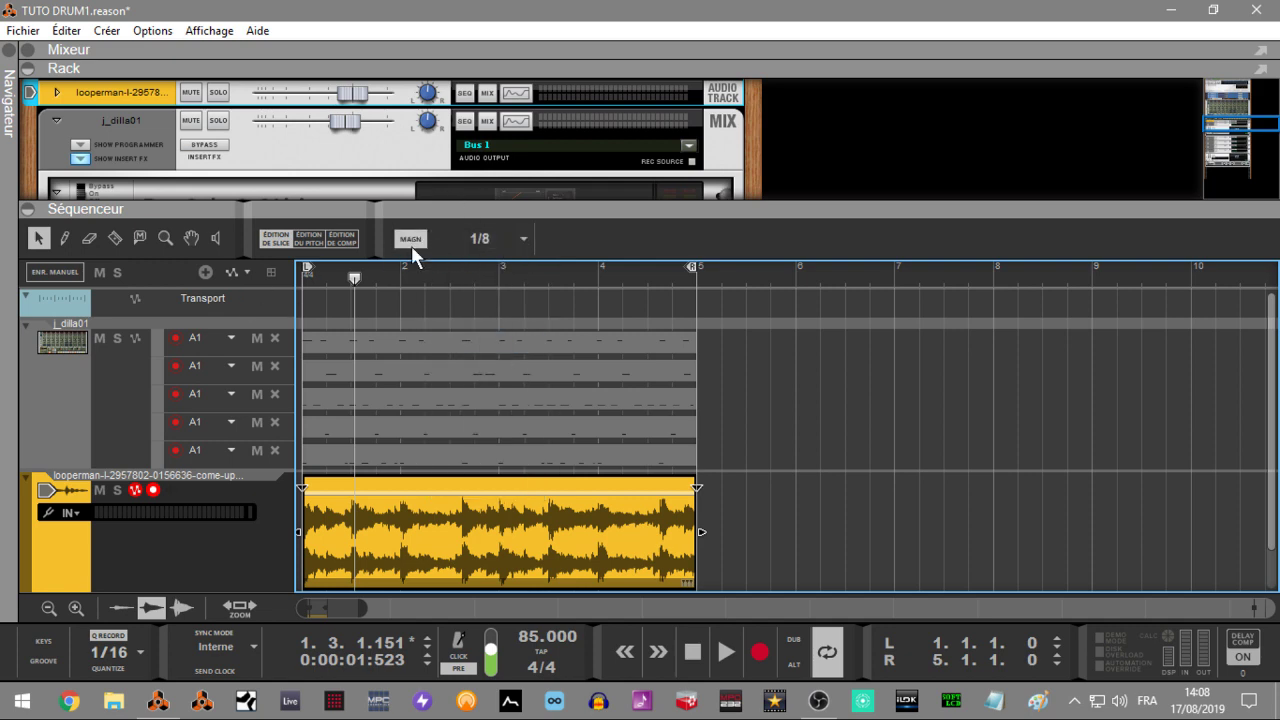
# Draw a slice marker on every beat of the piano clip from 1.2 to 4.4 with the Pencil tool, and leave slice editing.
pyautogui.click(116, 238)
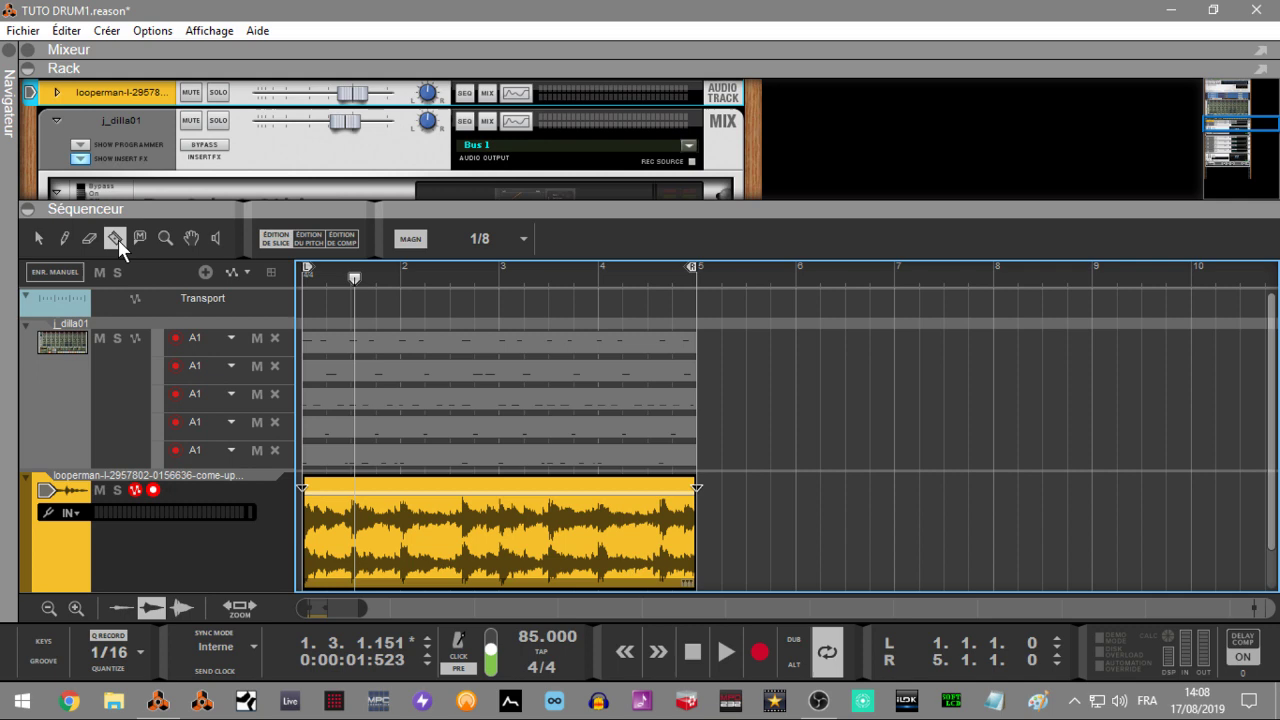
pyautogui.click(68, 237)
pyautogui.moveTo(234, 607); pyautogui.dragTo(246, 607)
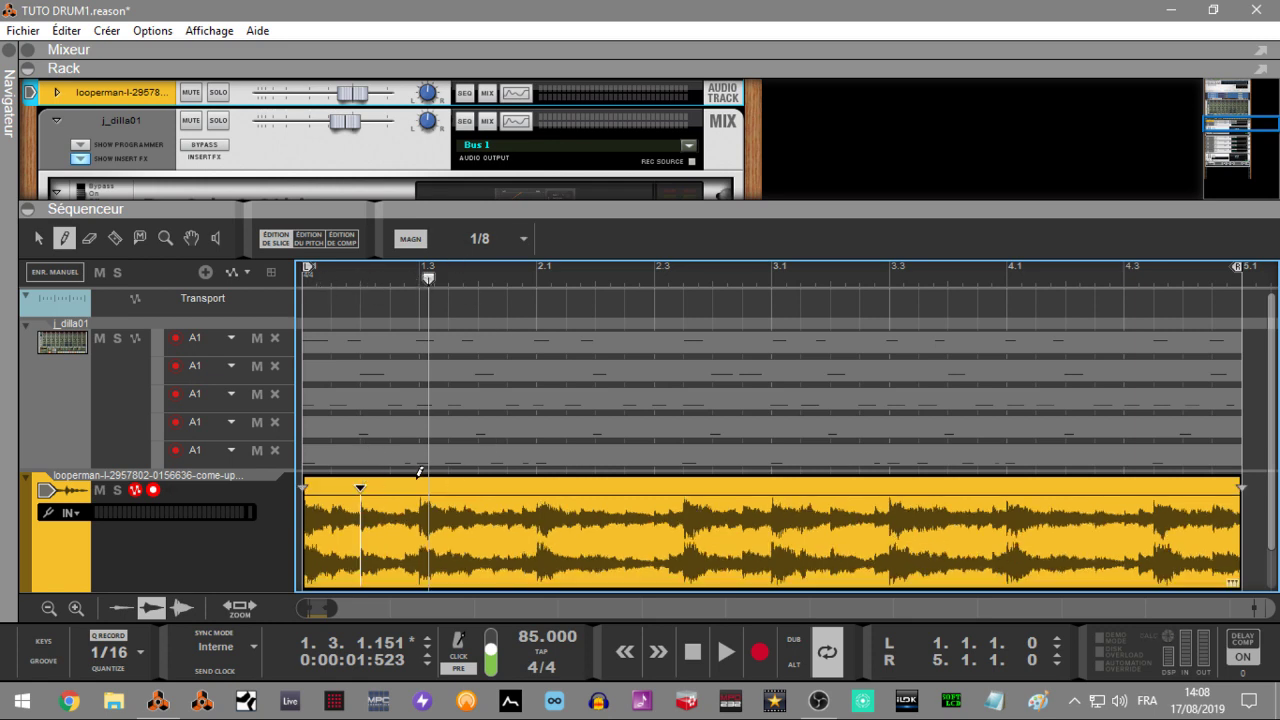
pyautogui.click(420, 484)
pyautogui.click(537, 487)
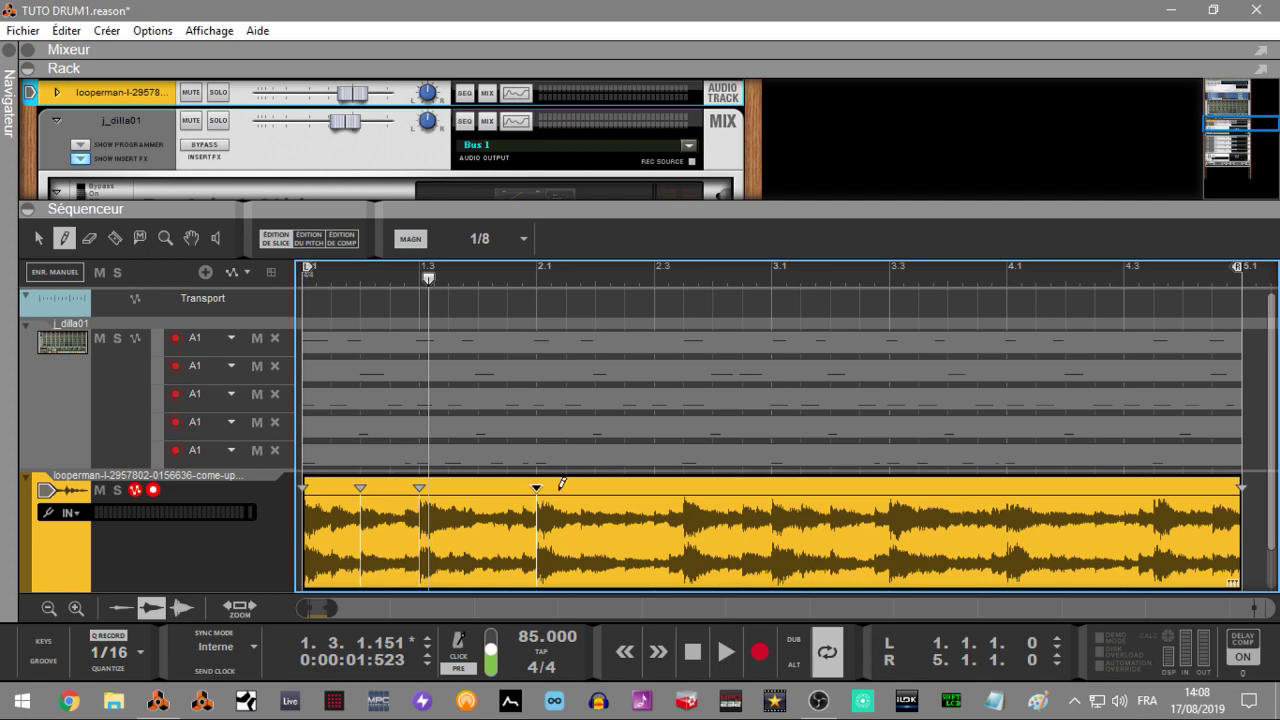
pyautogui.click(478, 487)
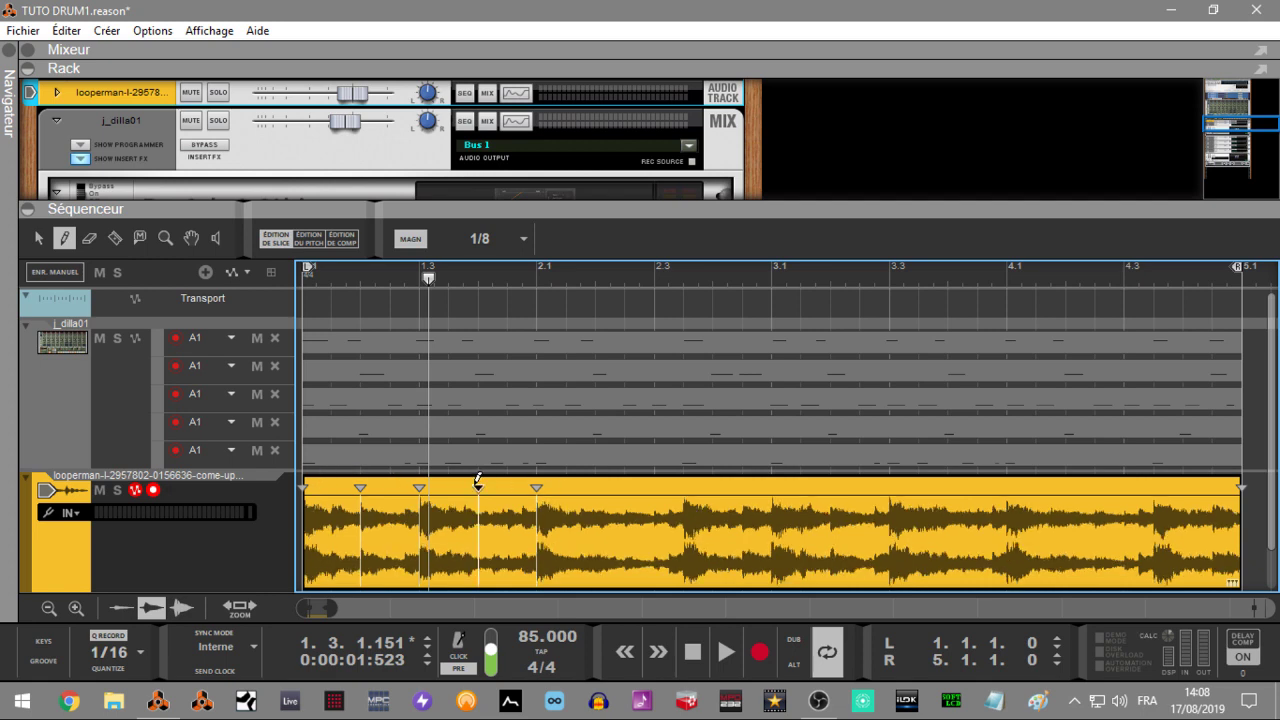
pyautogui.click(595, 487)
pyautogui.click(654, 487)
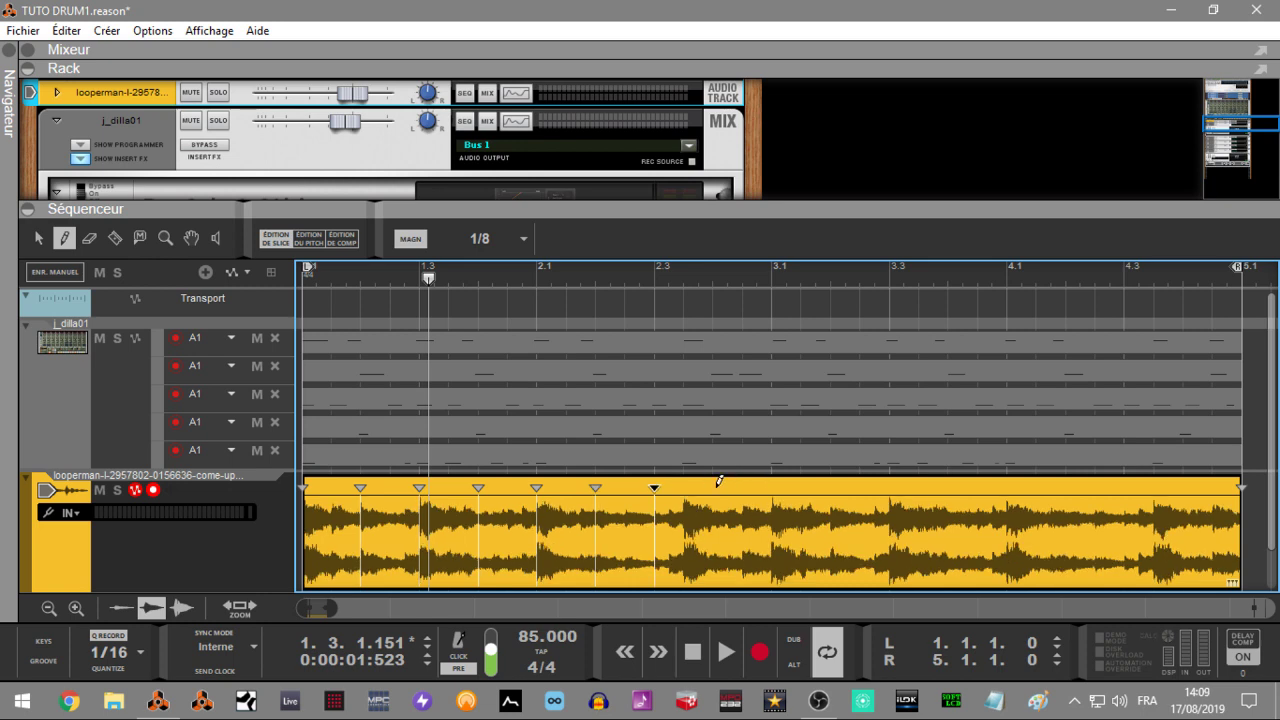
pyautogui.click(712, 486)
pyautogui.click(772, 487)
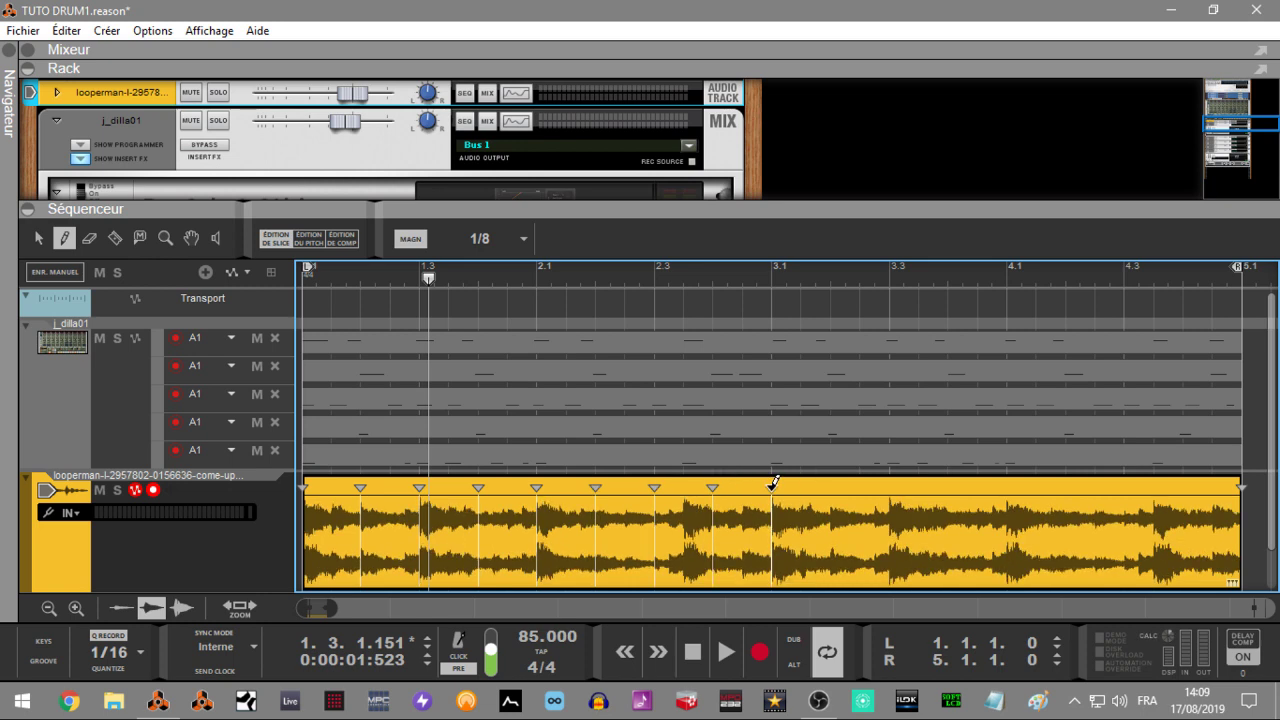
pyautogui.click(831, 486)
pyautogui.click(889, 486)
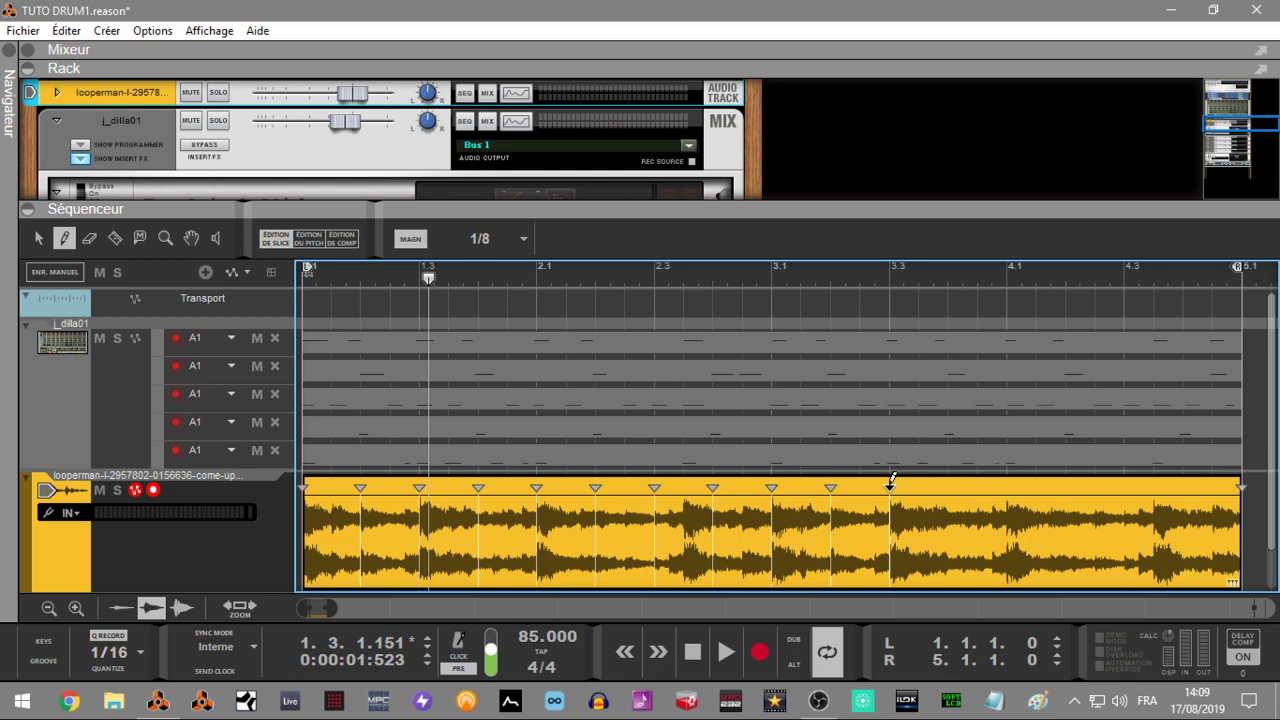
pyautogui.click(948, 487)
pyautogui.click(1007, 486)
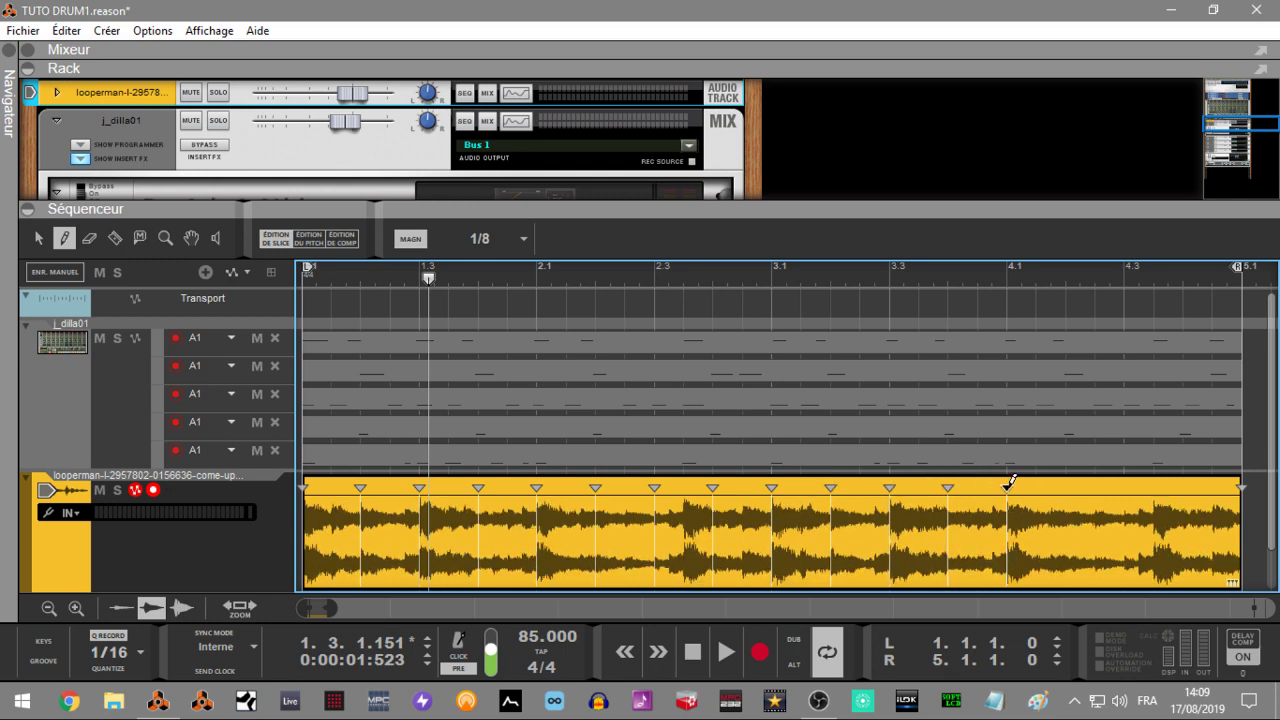
pyautogui.click(1066, 487)
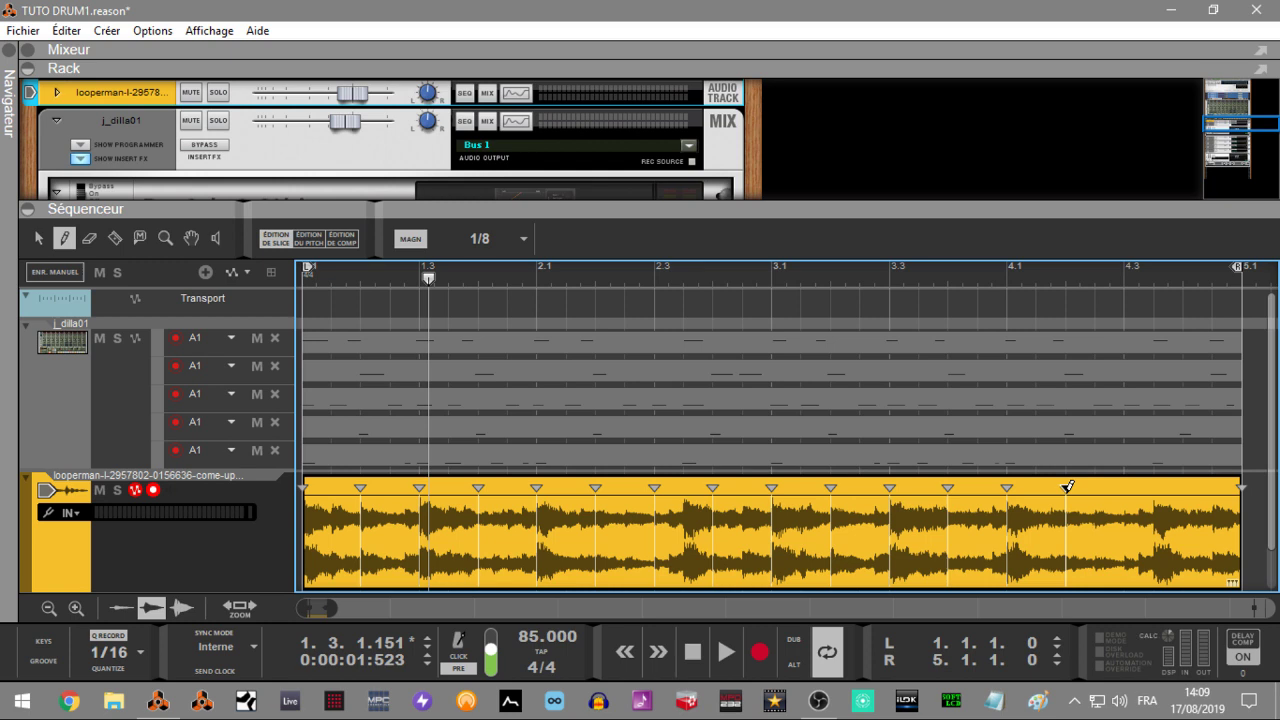
pyautogui.click(1124, 487)
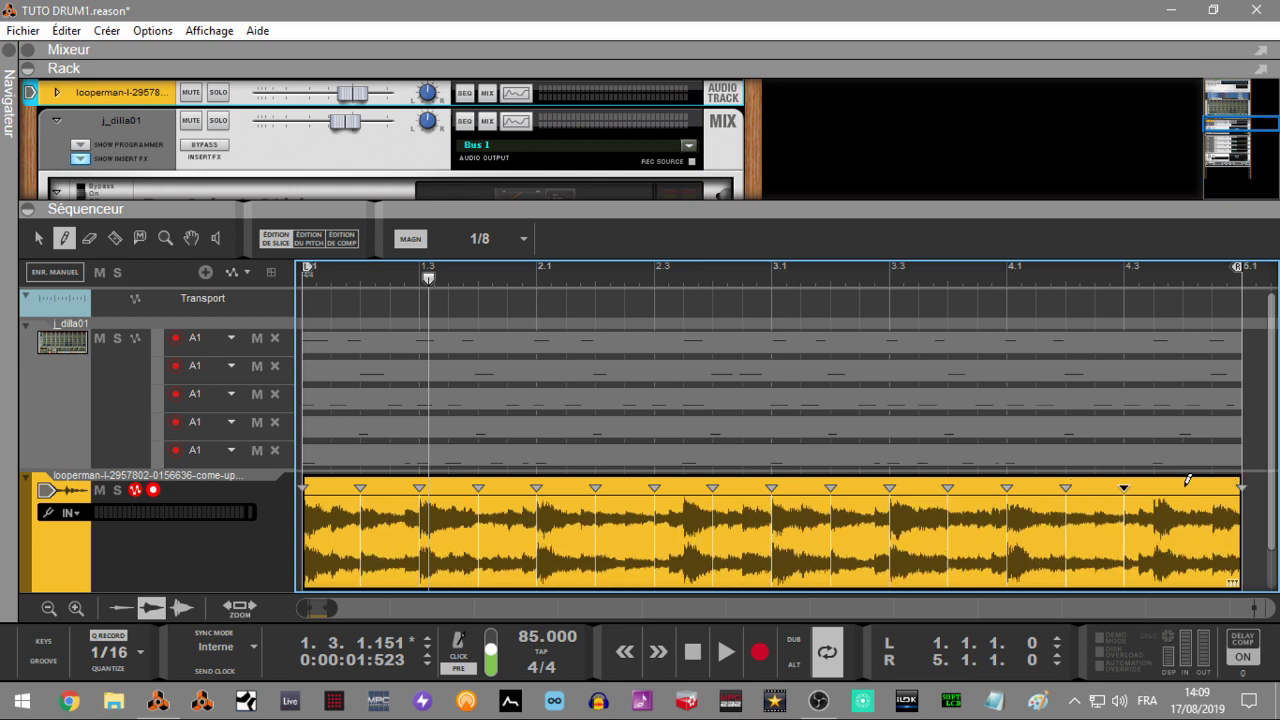
pyautogui.click(1184, 487)
pyautogui.click(42, 239)
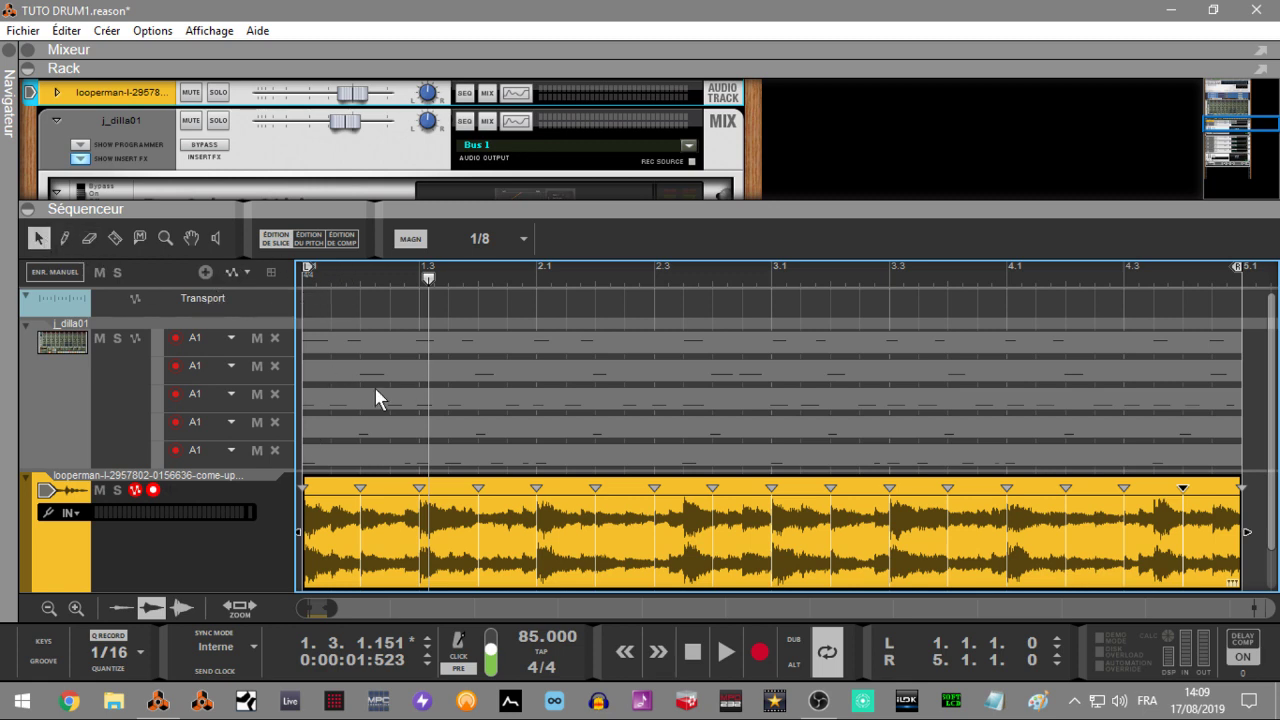
pyautogui.click(264, 239)
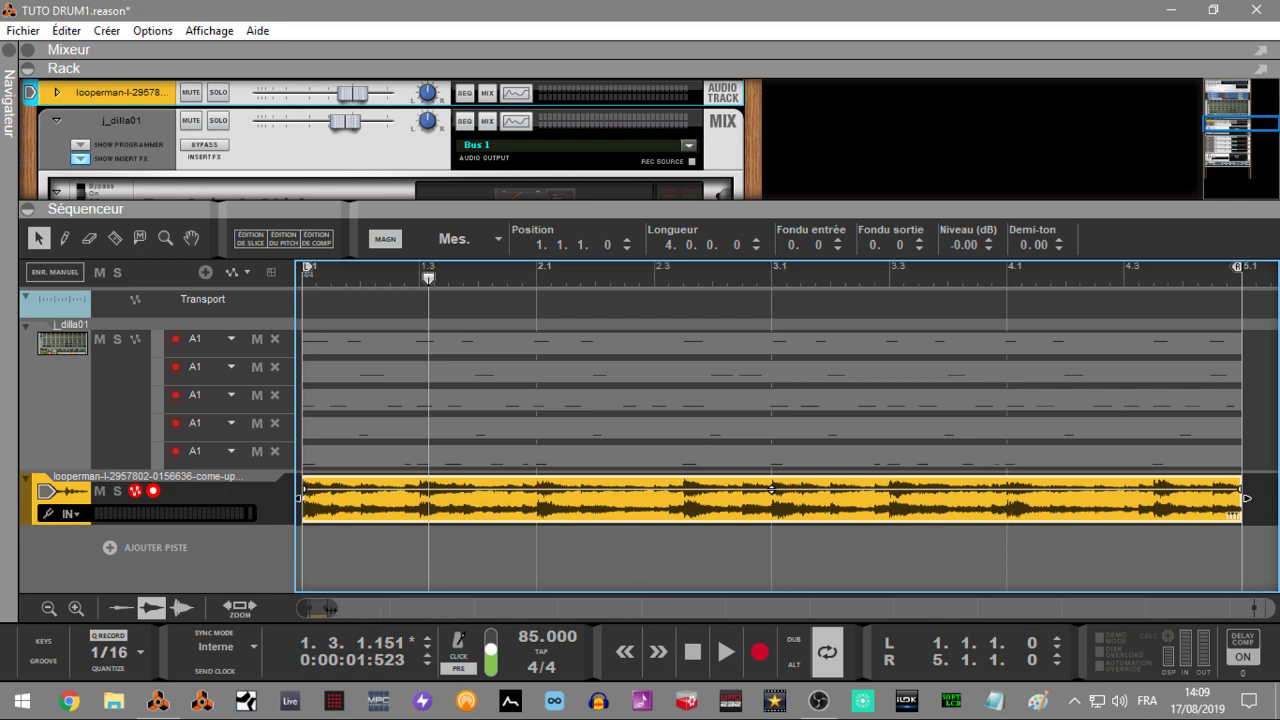
# Check the piano clip's stretched length against the four-bar loop and play it with the drums from the start.
pyautogui.moveTo(331, 607); pyautogui.dragTo(369, 609)
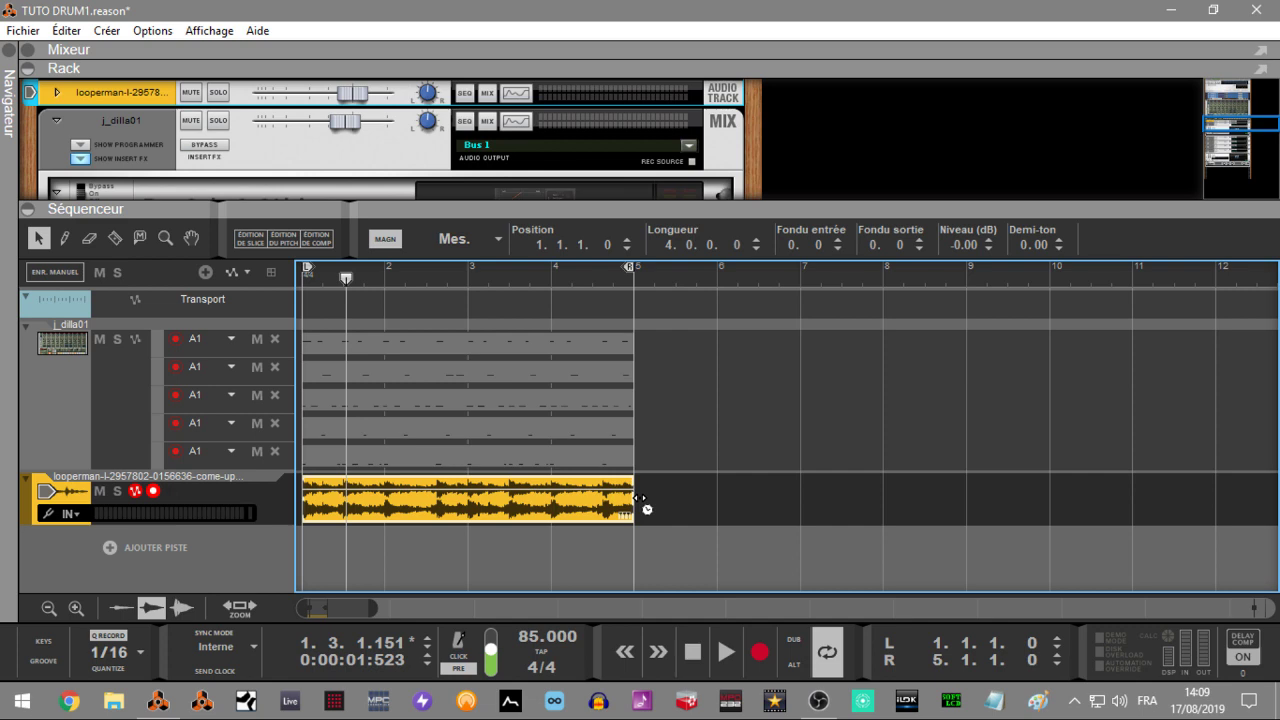
pyautogui.moveTo(640, 498); pyautogui.dragTo(594, 512)
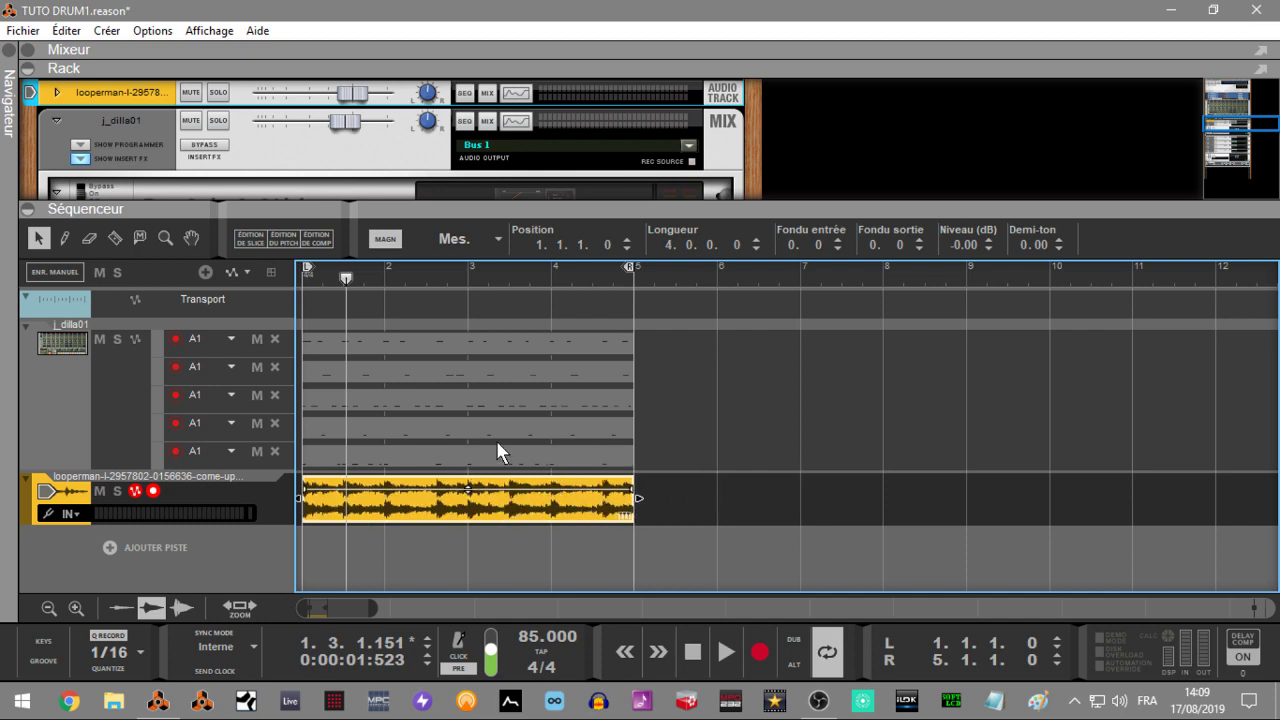
pyautogui.click(326, 284)
pyautogui.press('space')
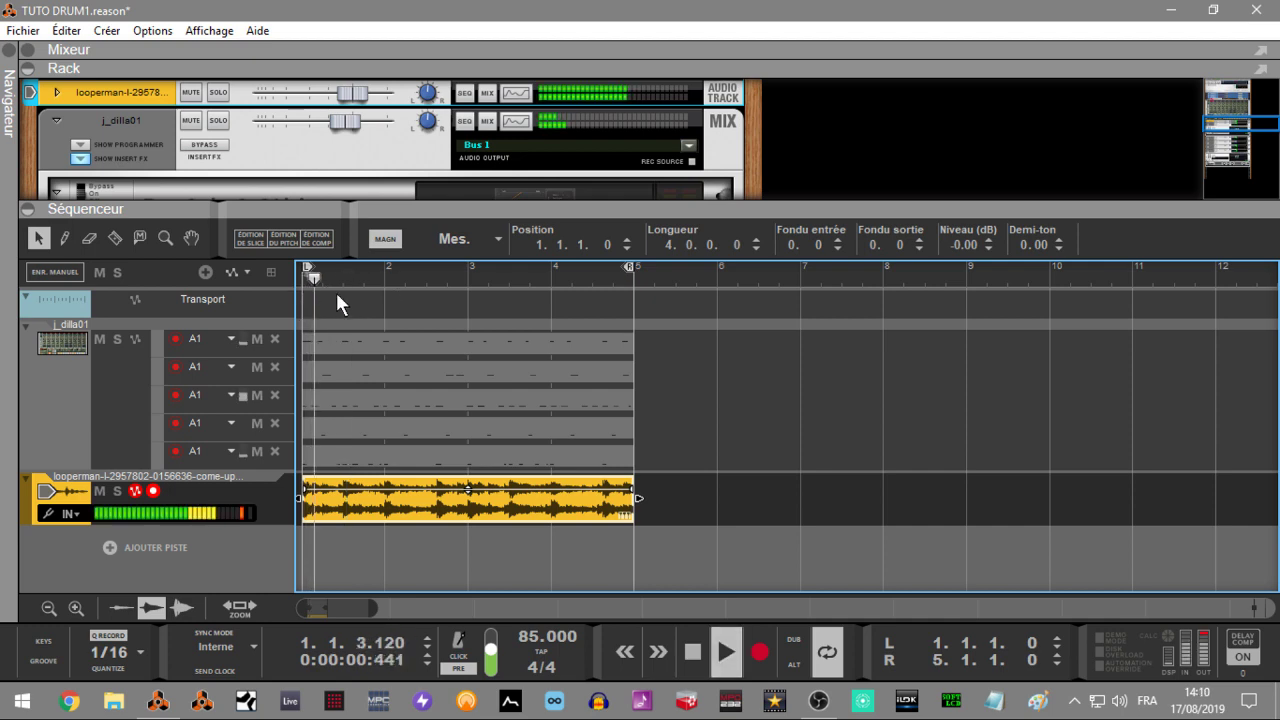
pyautogui.press('space')
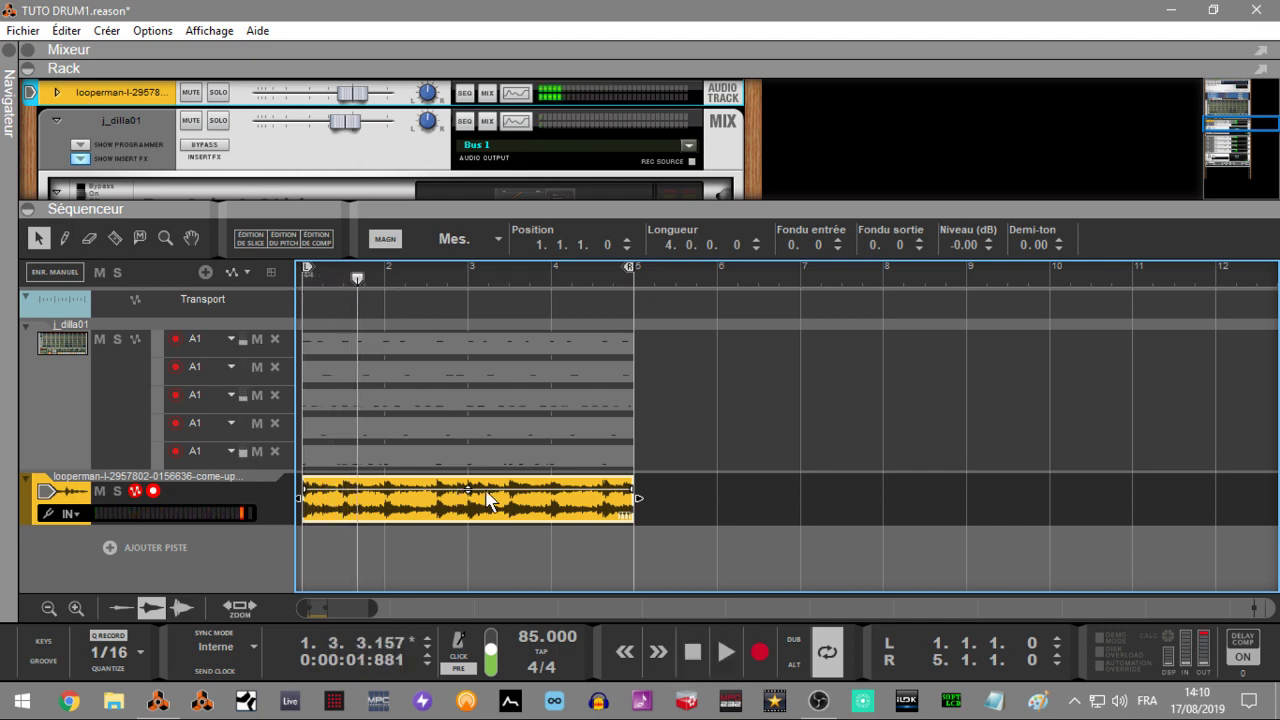
# Open the piano clip in slice editing and bounce it to a REX loop.
pyautogui.doubleClick(485, 502)
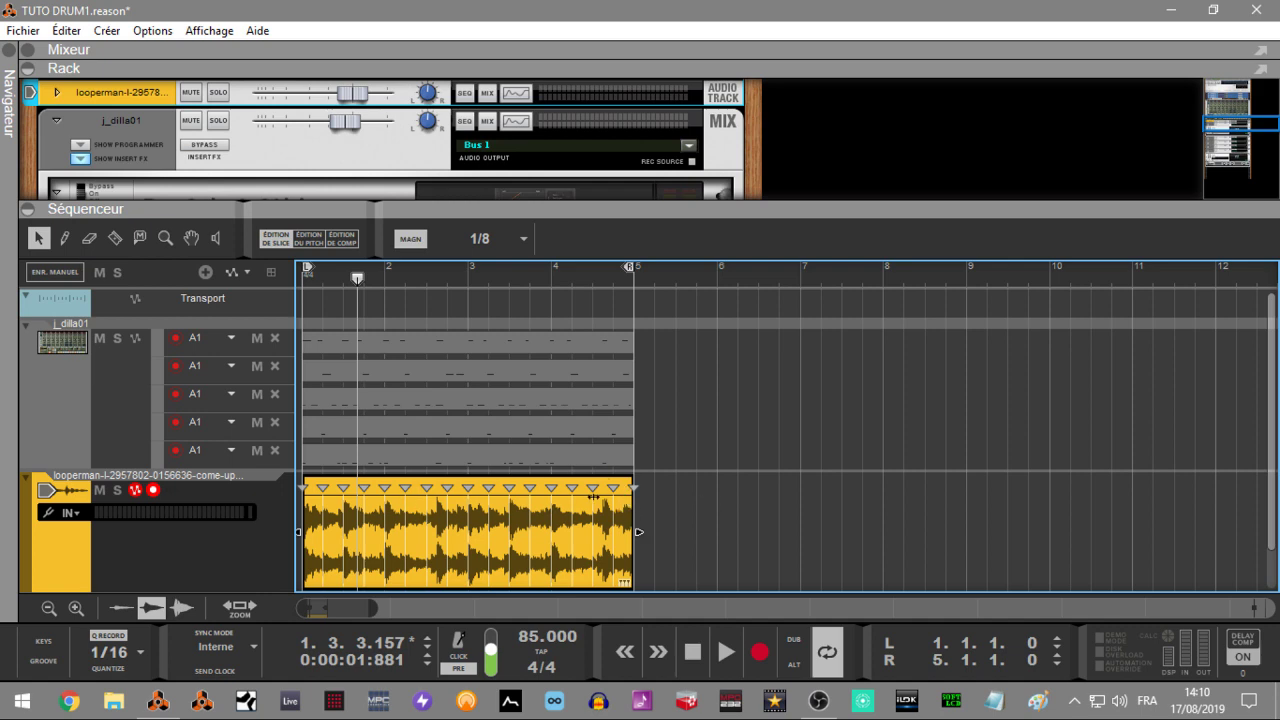
pyautogui.rightClick(497, 515)
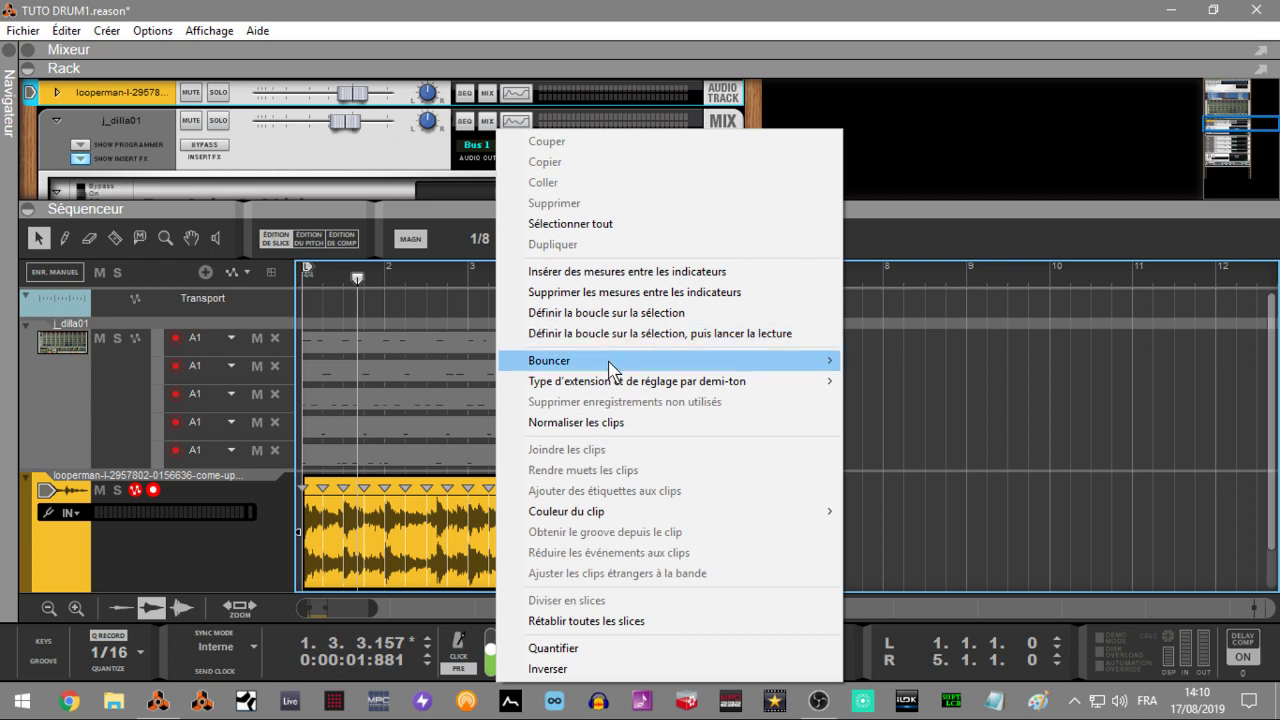
pyautogui.moveTo(607, 368)
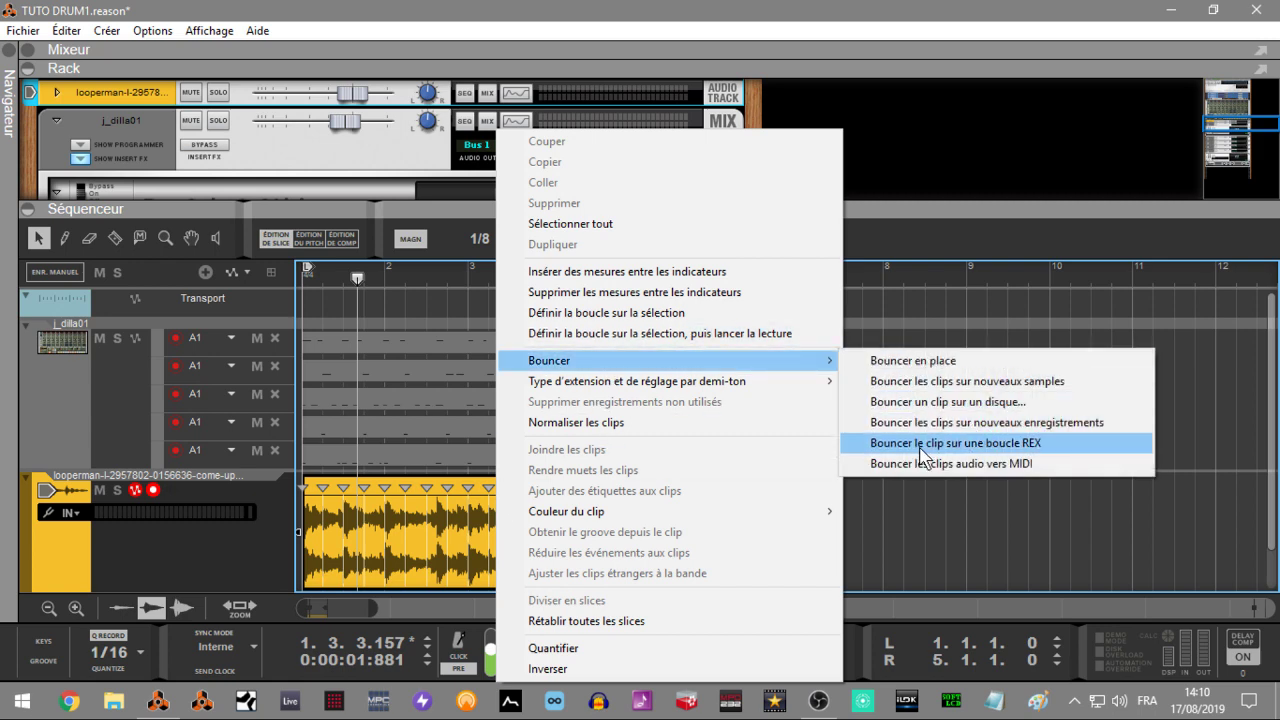
pyautogui.click(996, 443)
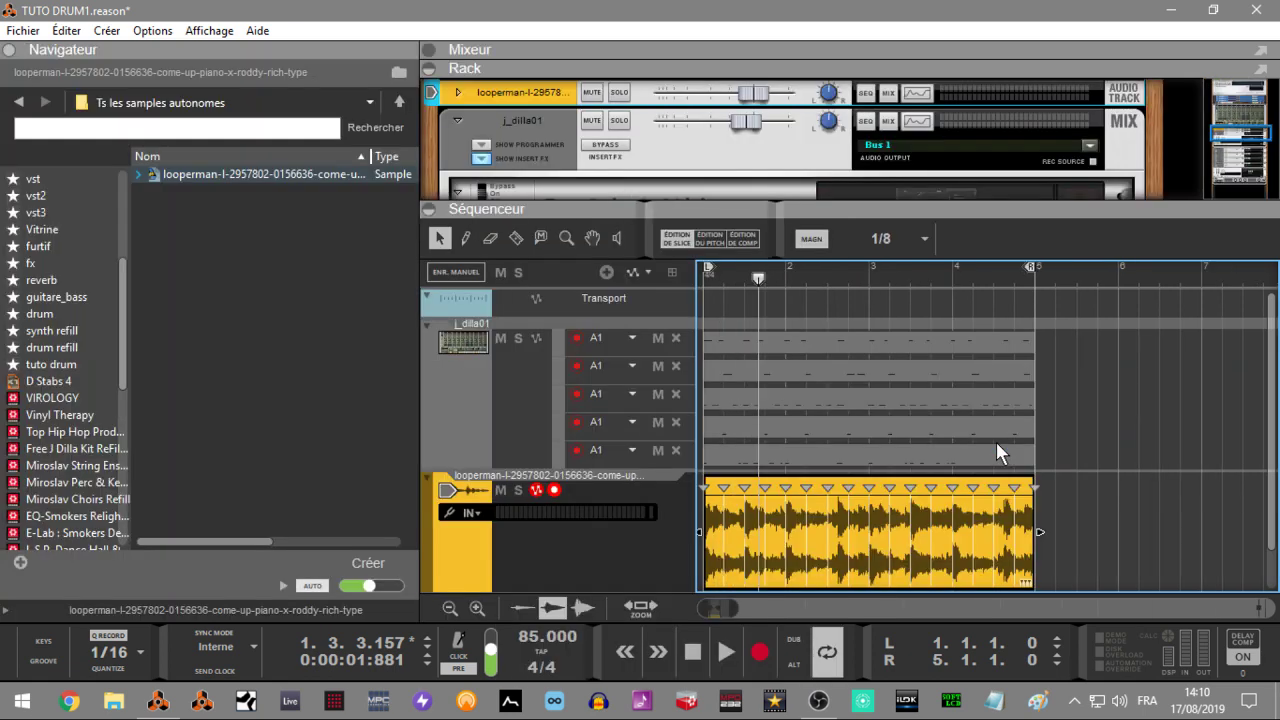
# Enlarge the rack and load the bounced REX loop into its empty end, creating a Dr. OctoRex player.
pyautogui.click(309, 174)
pyautogui.moveTo(824, 211); pyautogui.dragTo(834, 440)
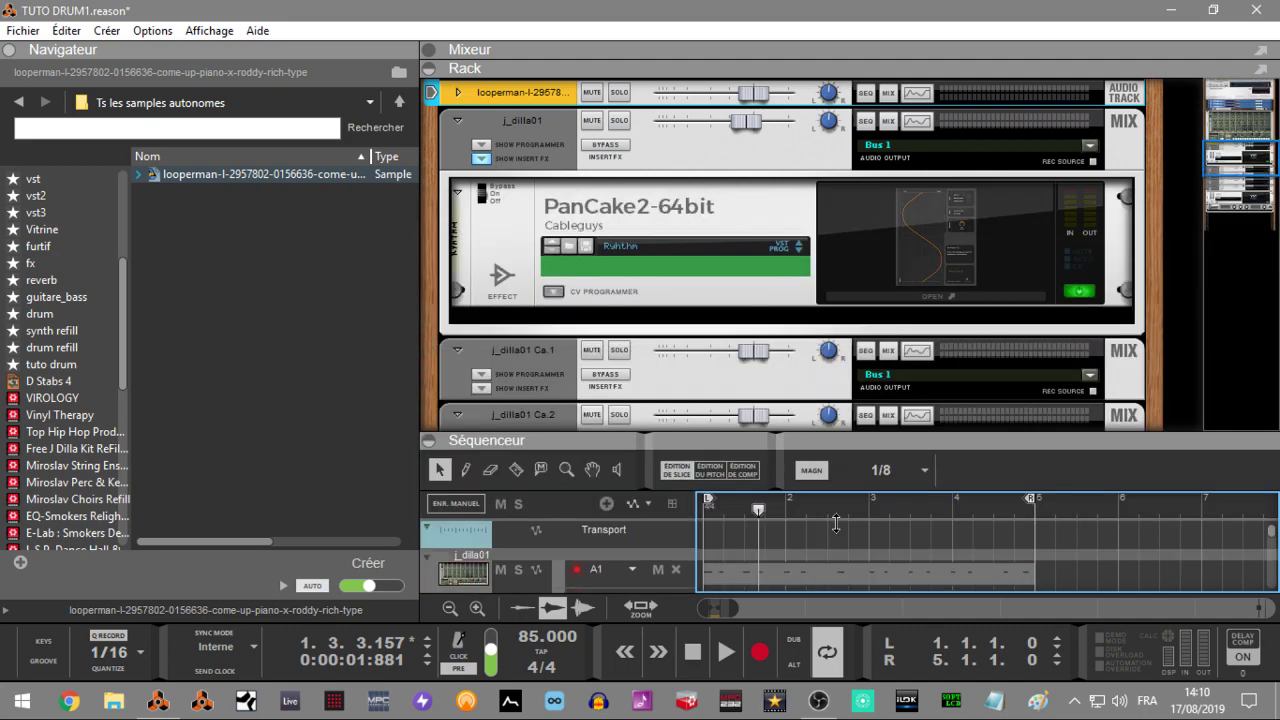
pyautogui.moveTo(1218, 160); pyautogui.dragTo(1222, 269)
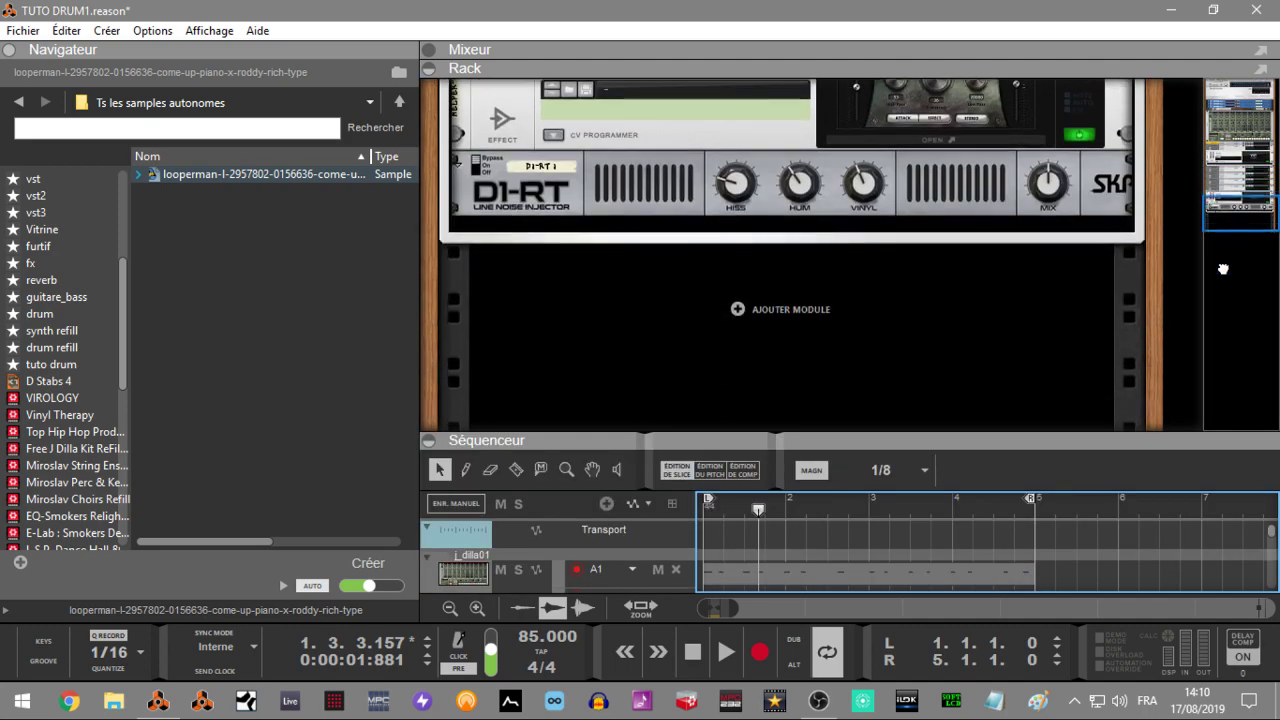
pyautogui.moveTo(214, 174)
pyautogui.mouseDown()
pyautogui.moveTo(395, 281)
pyautogui.moveTo(726, 312)
pyautogui.mouseUp()
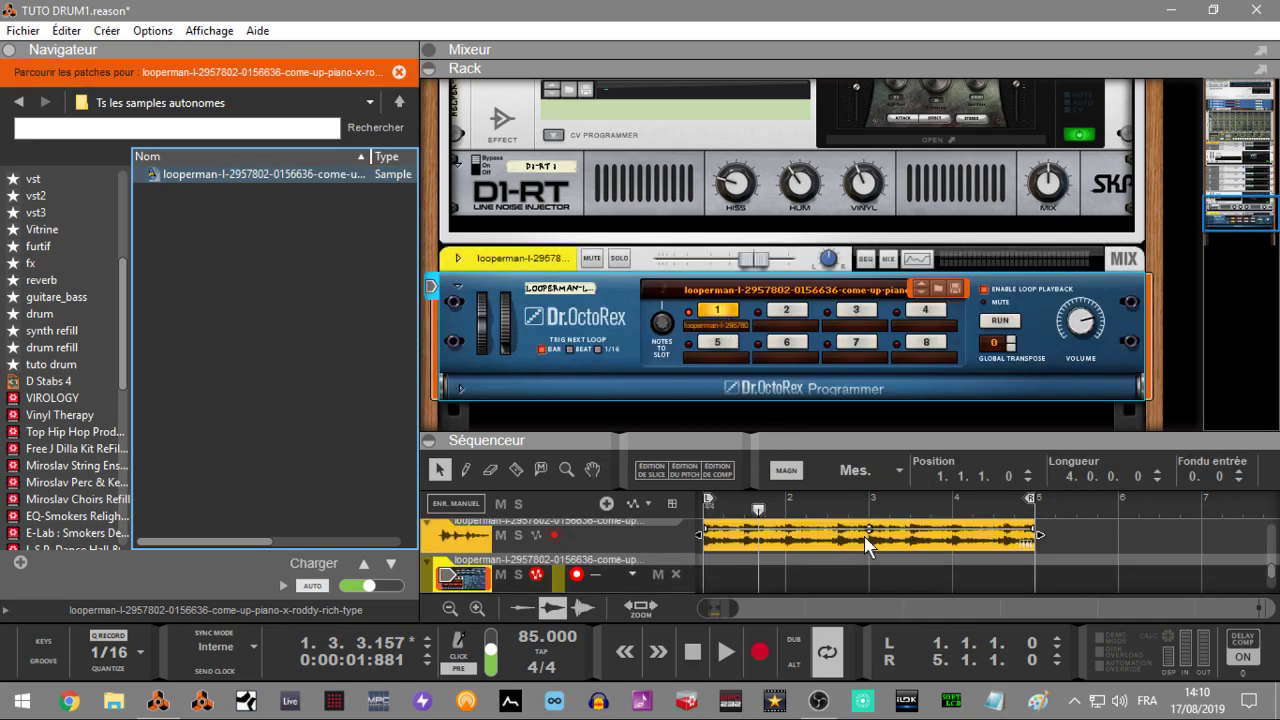
# Delete the original piano audio track from the sequencer.
pyautogui.click(642, 539)
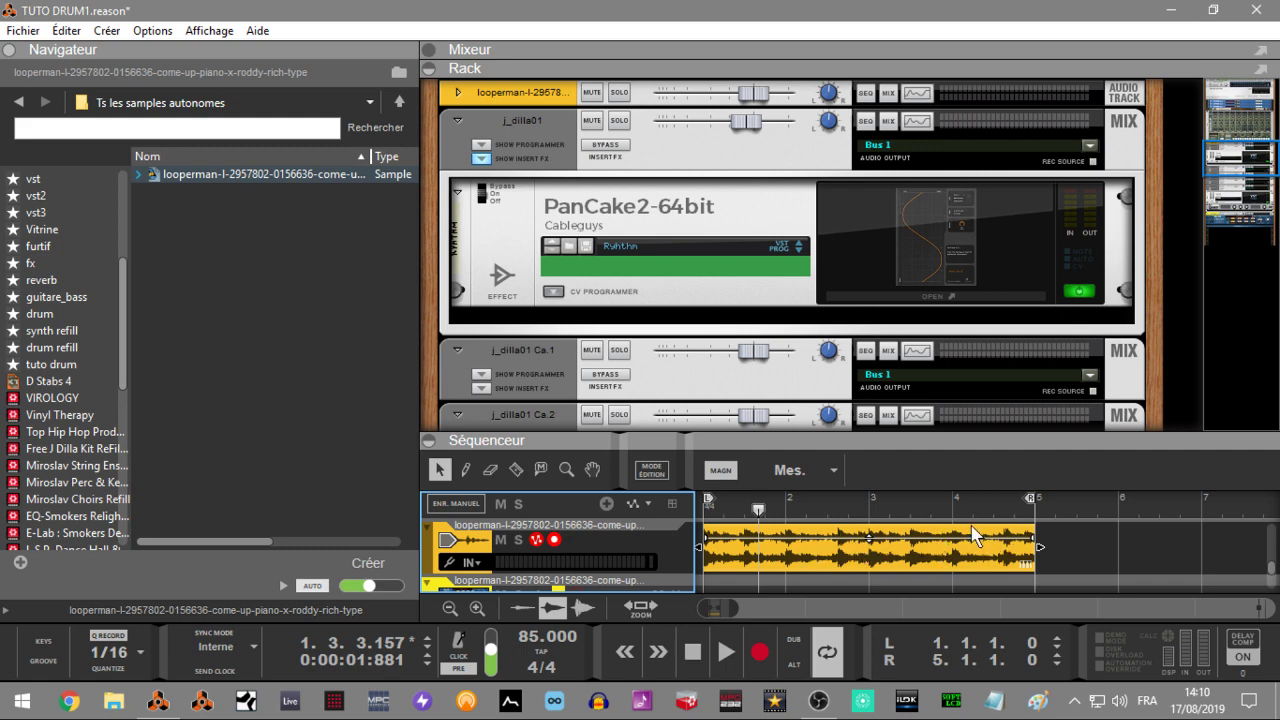
pyautogui.click(619, 538)
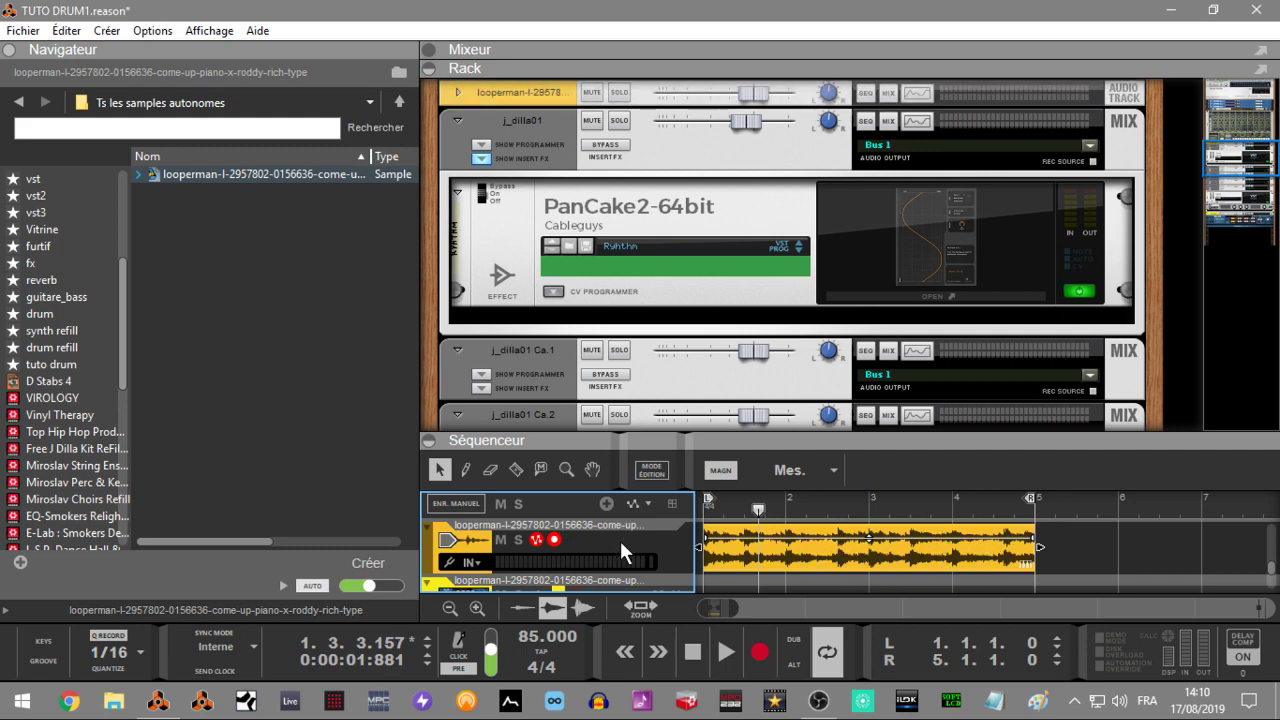
pyautogui.press('Delete')
pyautogui.press('Return')
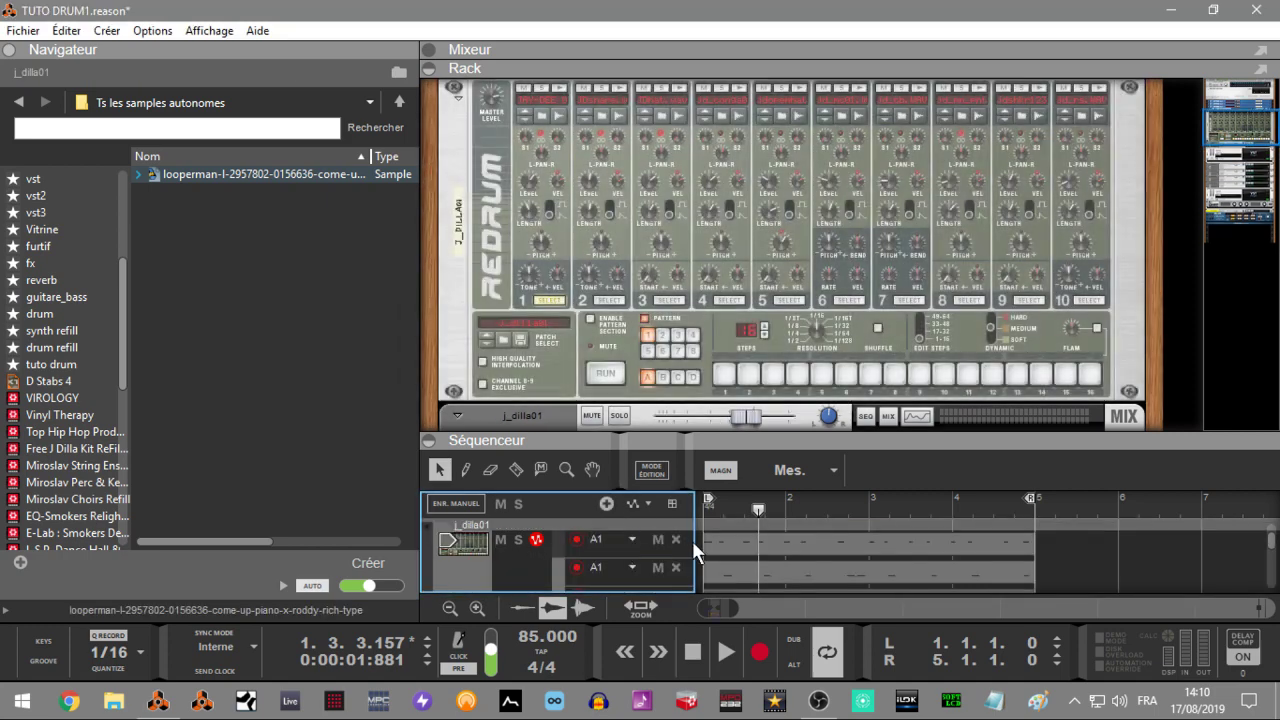
# Enable Select Slice by MIDI in the Dr. OctoRex programmer and run its loop with the drums.
pyautogui.moveTo(1232, 124); pyautogui.dragTo(1234, 228)
pyautogui.click(461, 290)
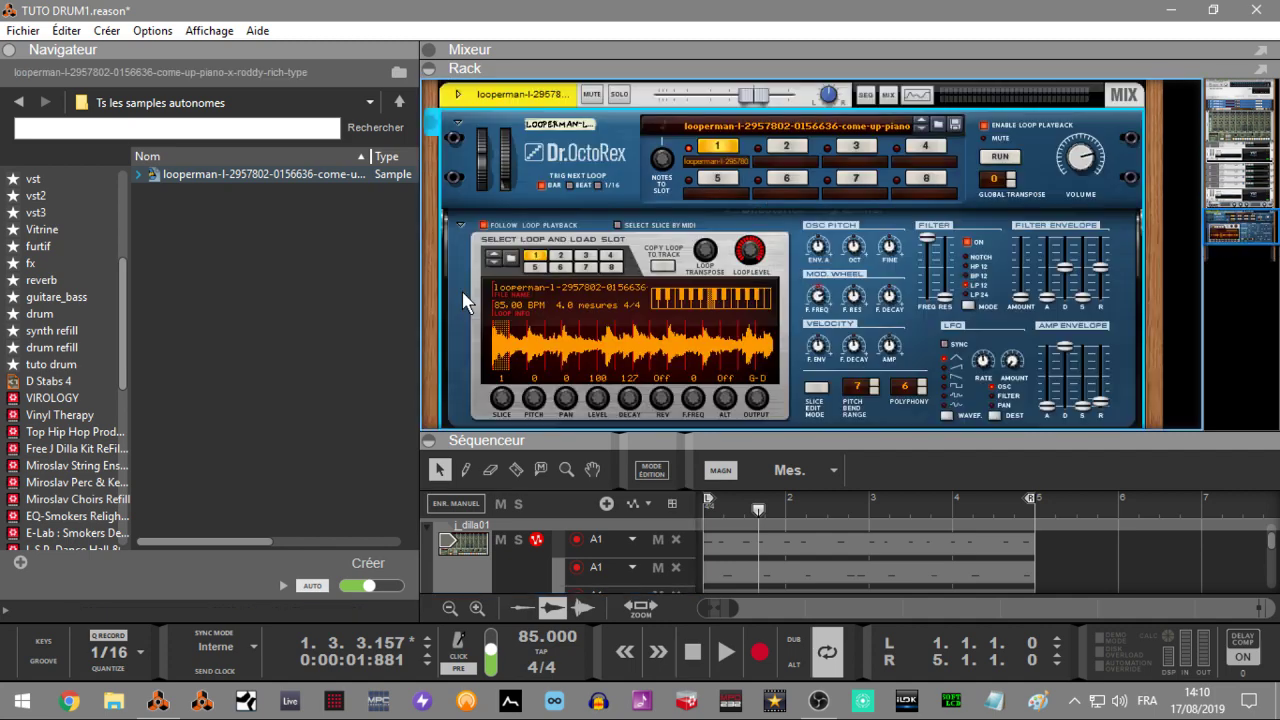
pyautogui.press('Home')
pyautogui.click(990, 158)
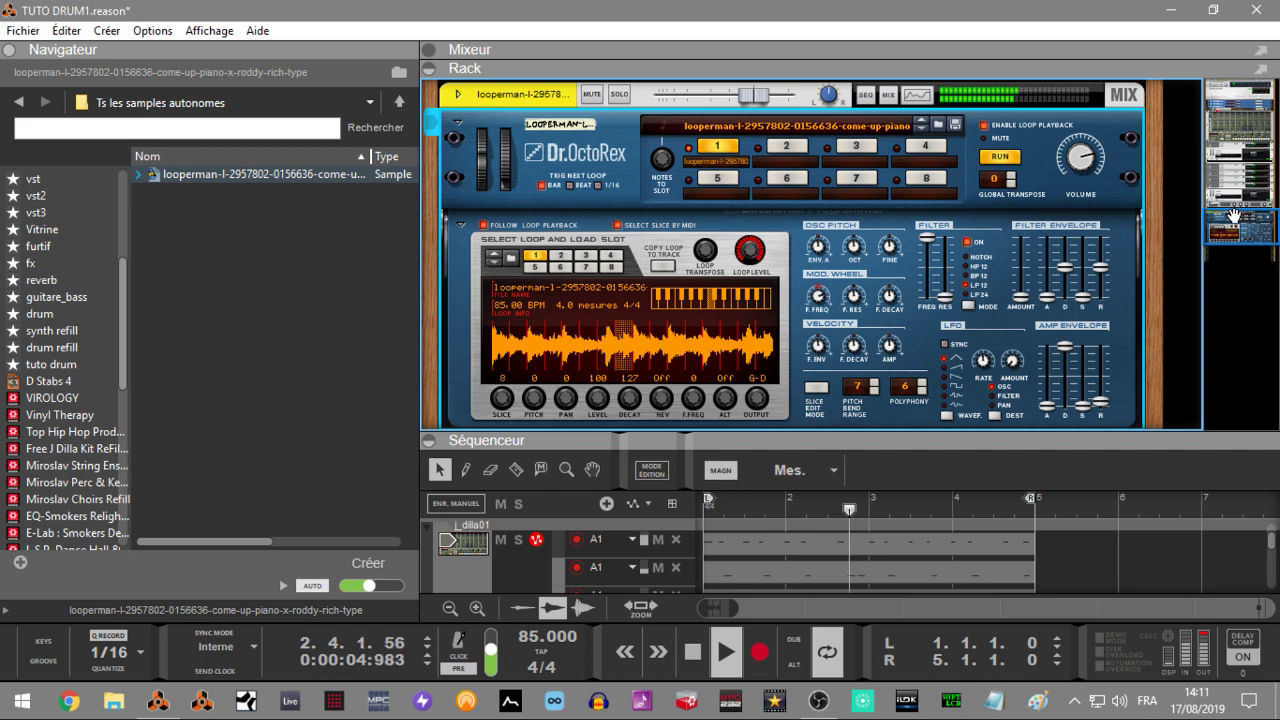
pyautogui.press('space')
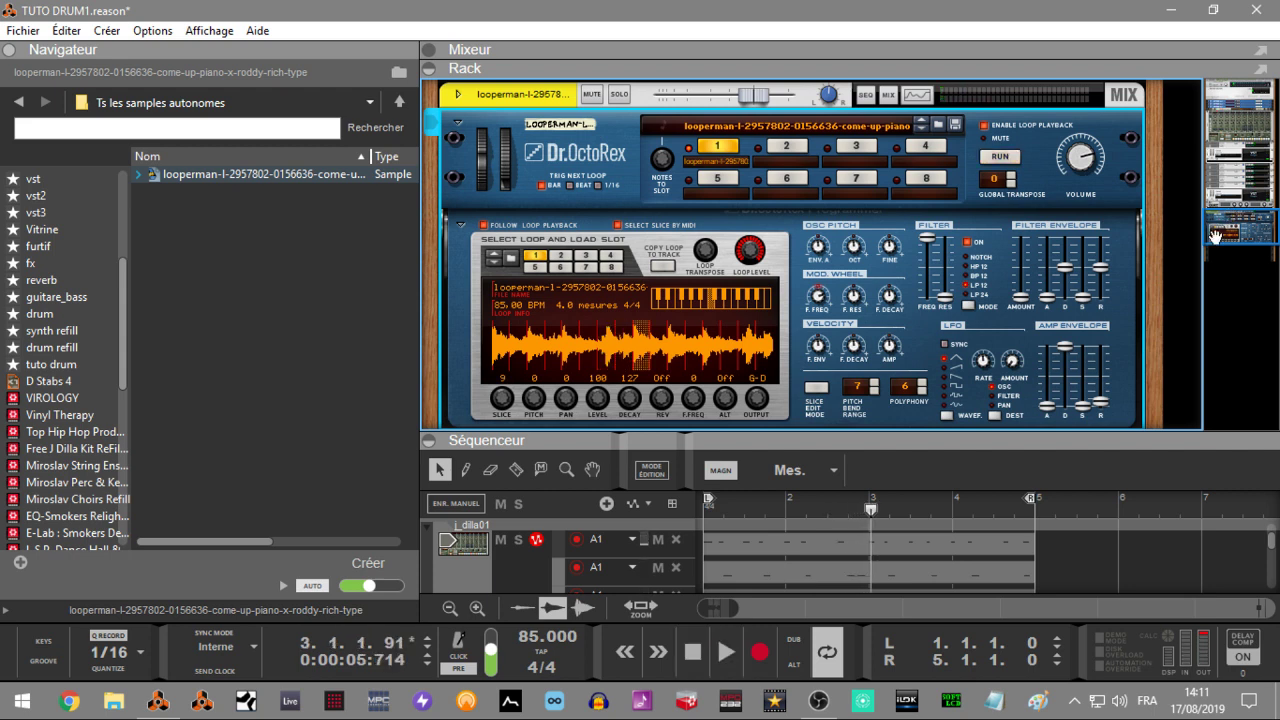
# Hide the sequencer and browser to enlarge the rack, and turn off Enable Loop Playback on Dr. OctoRex.
pyautogui.click(428, 440)
pyautogui.click(12, 51)
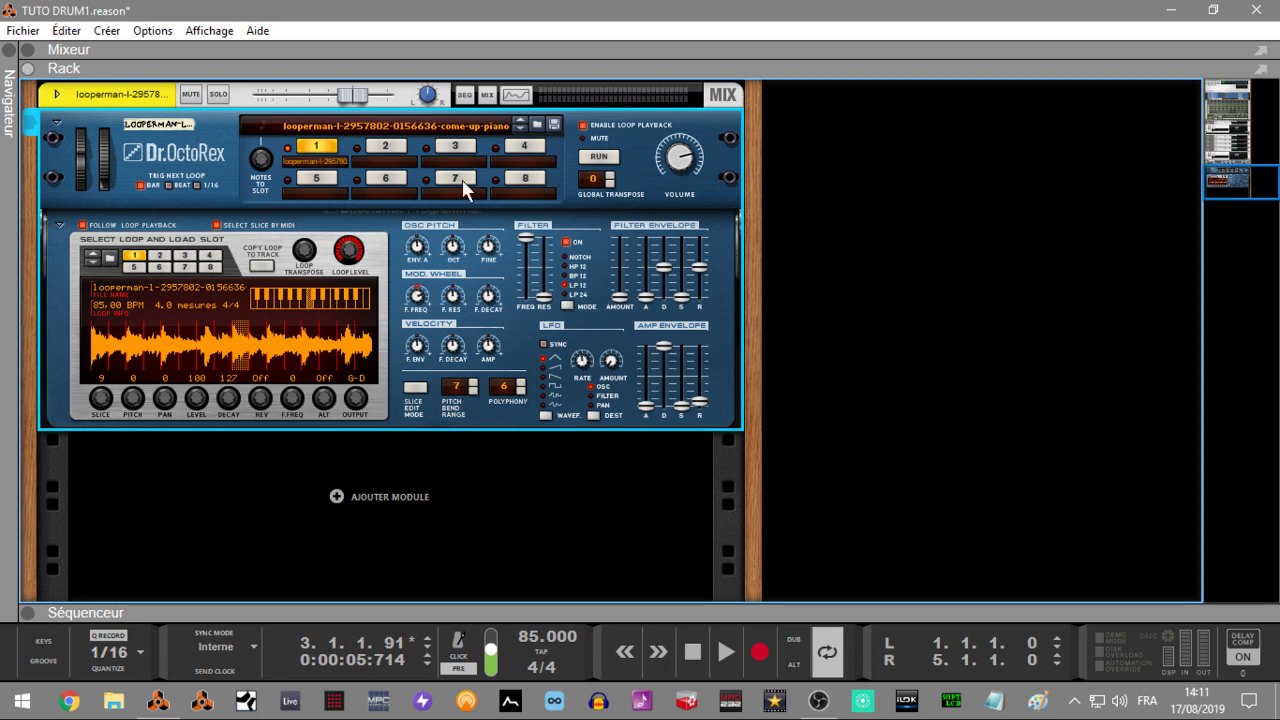
pyautogui.click(582, 126)
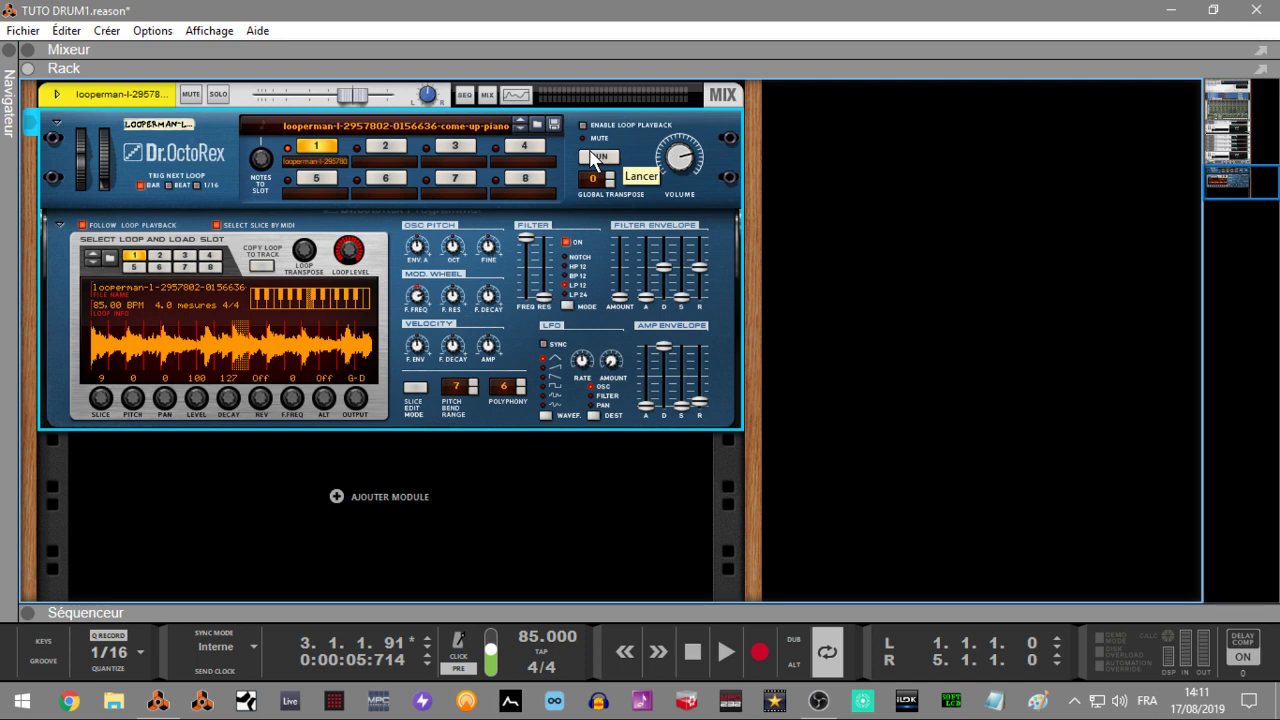
# Select the Dr. OctoRex track in the sequencer for MIDI input and return to the full rack view.
pyautogui.click(30, 612)
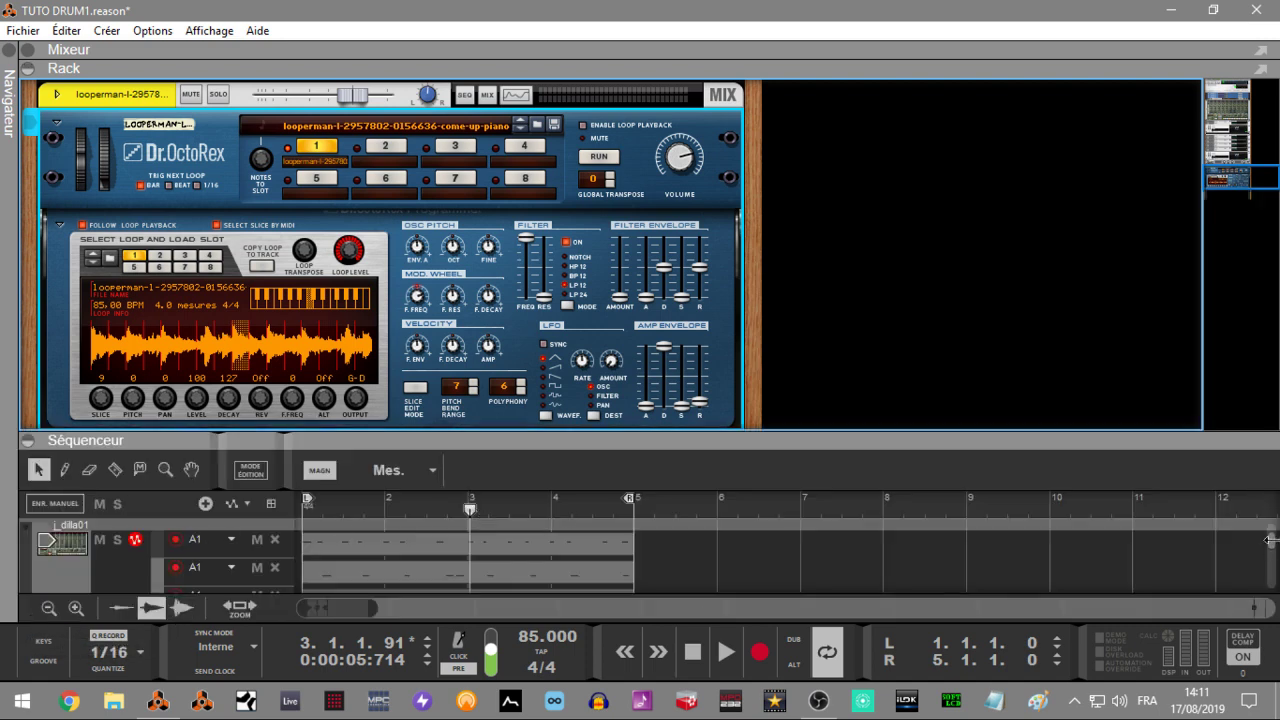
pyautogui.moveTo(1268, 543); pyautogui.dragTo(1270, 582)
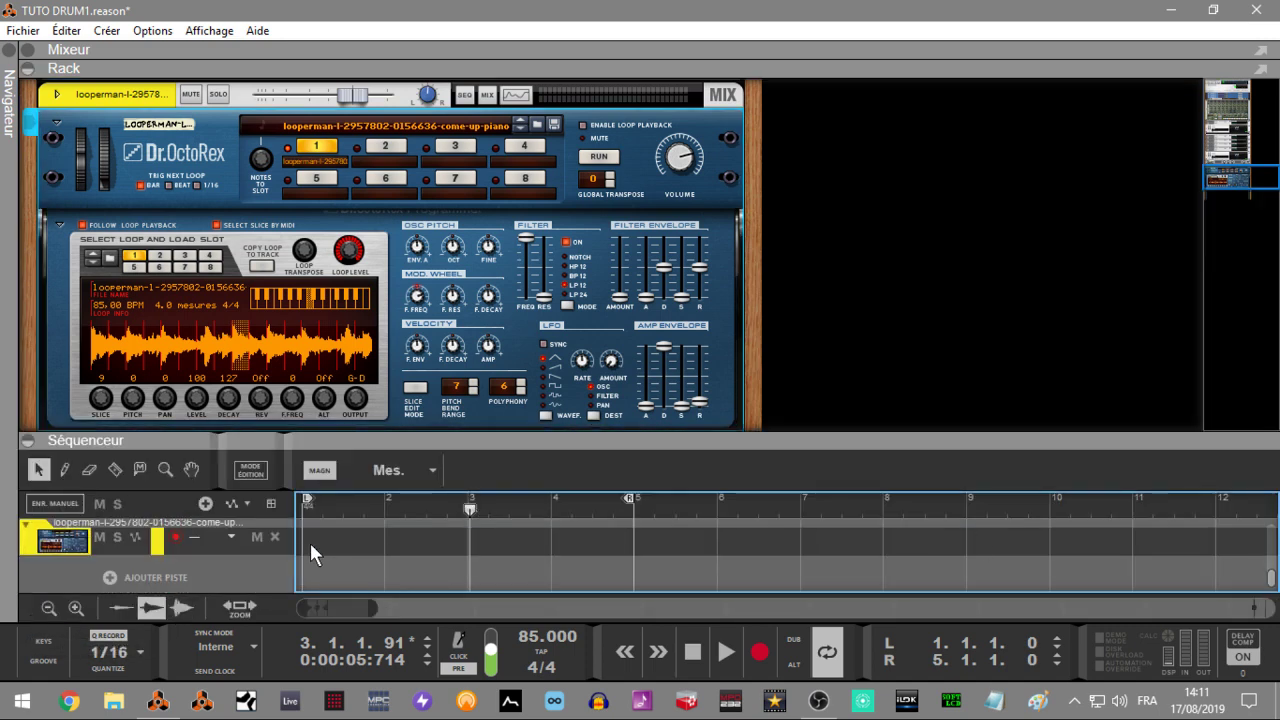
pyautogui.click(225, 545)
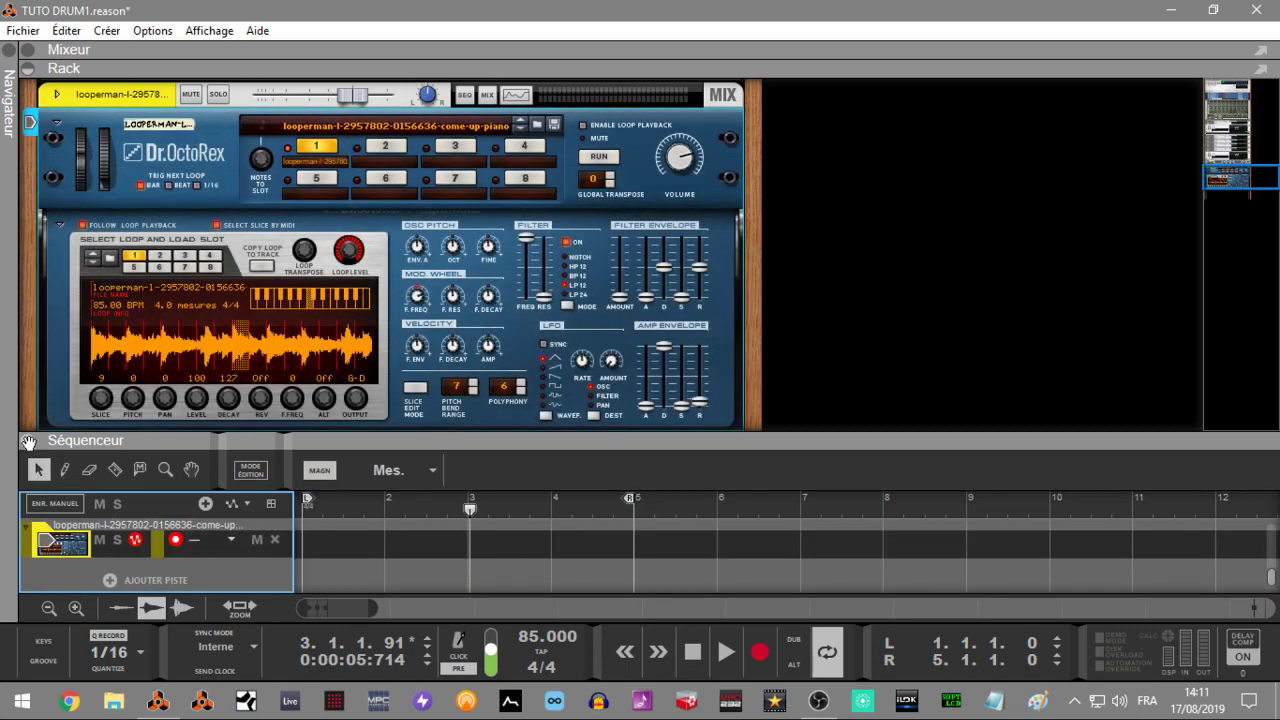
pyautogui.click(28, 441)
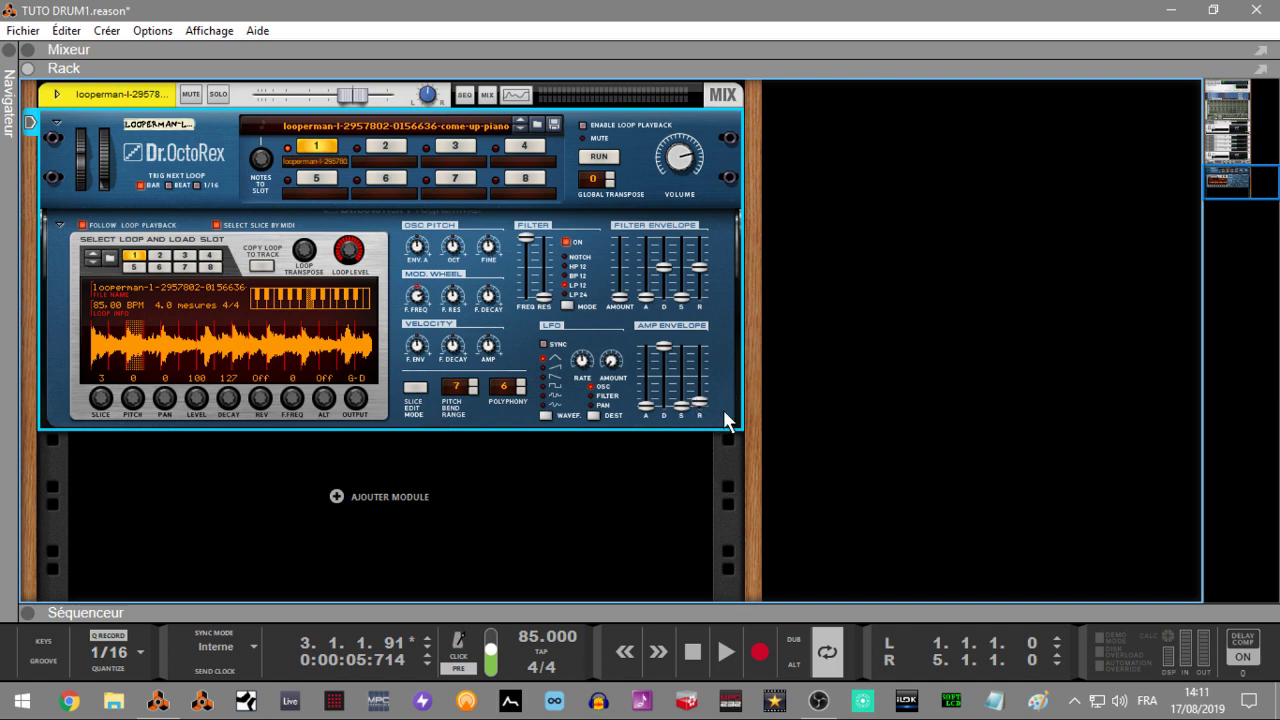
# Raise the Dr. OctoRex amp envelope's release to about two-thirds, set polyphony to 1, and try it over the drums.
pyautogui.click(566, 242)
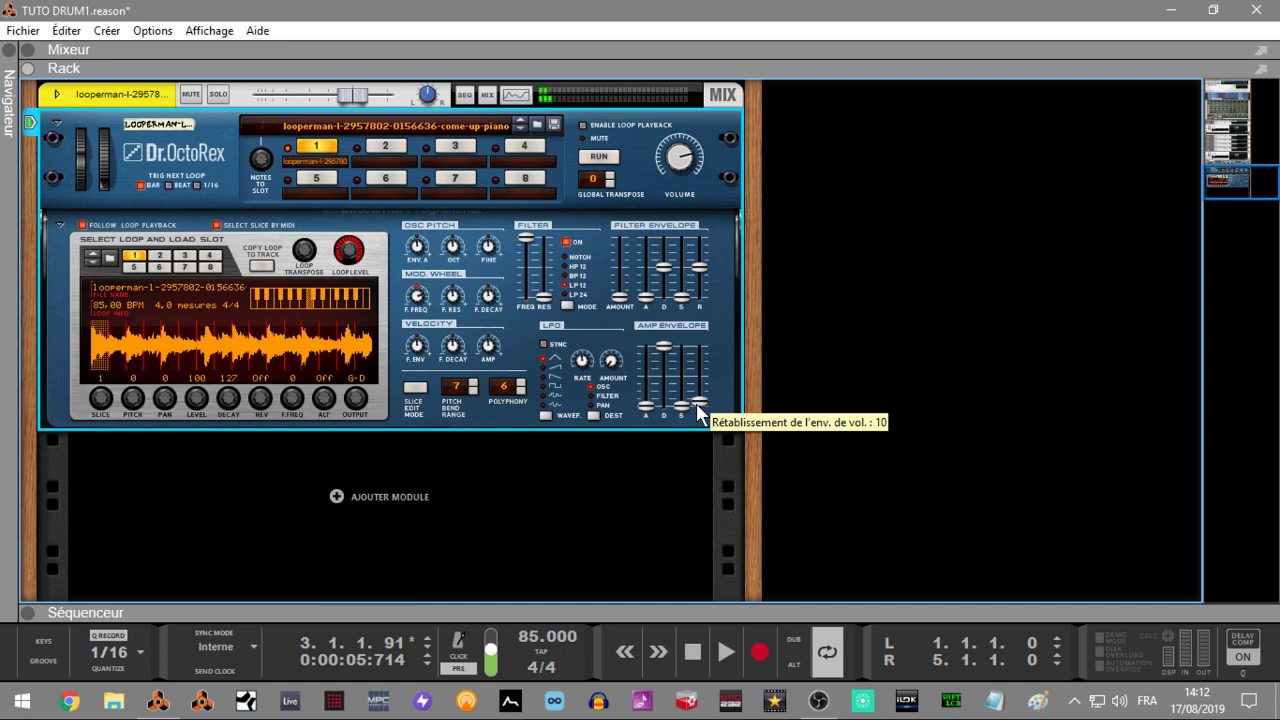
pyautogui.moveTo(703, 406); pyautogui.dragTo(695, 368)
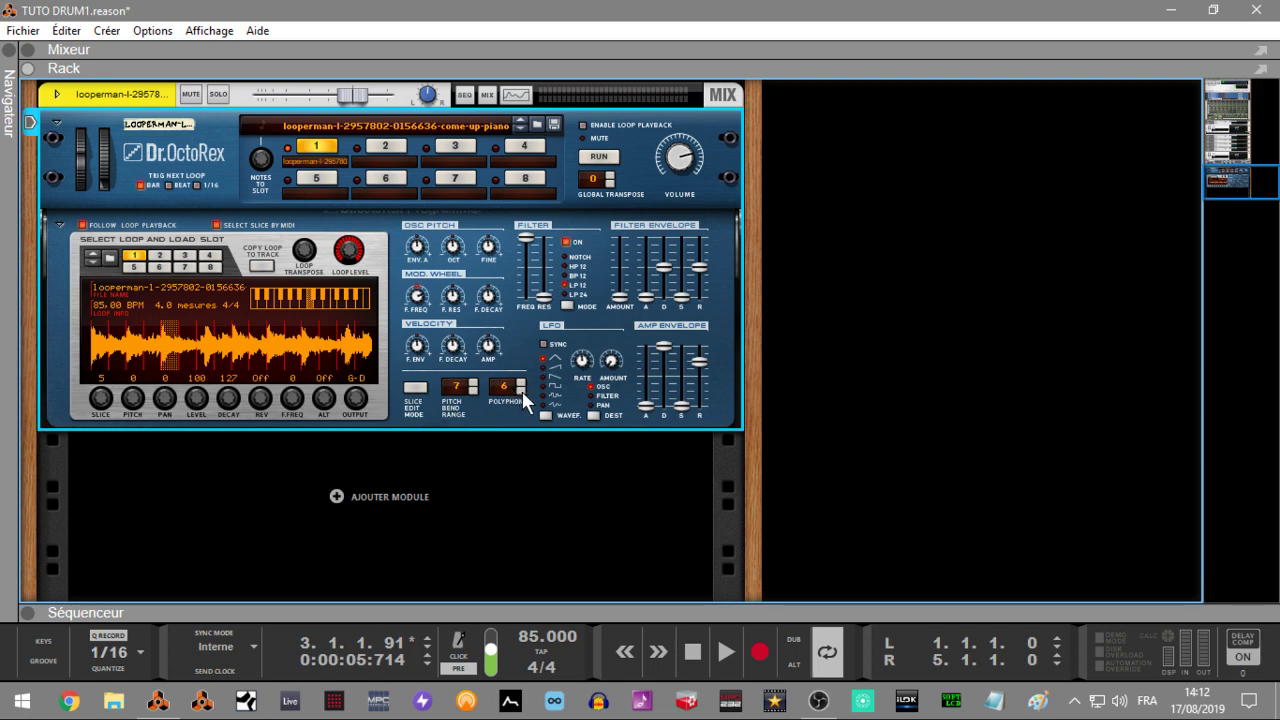
pyautogui.click(522, 391)
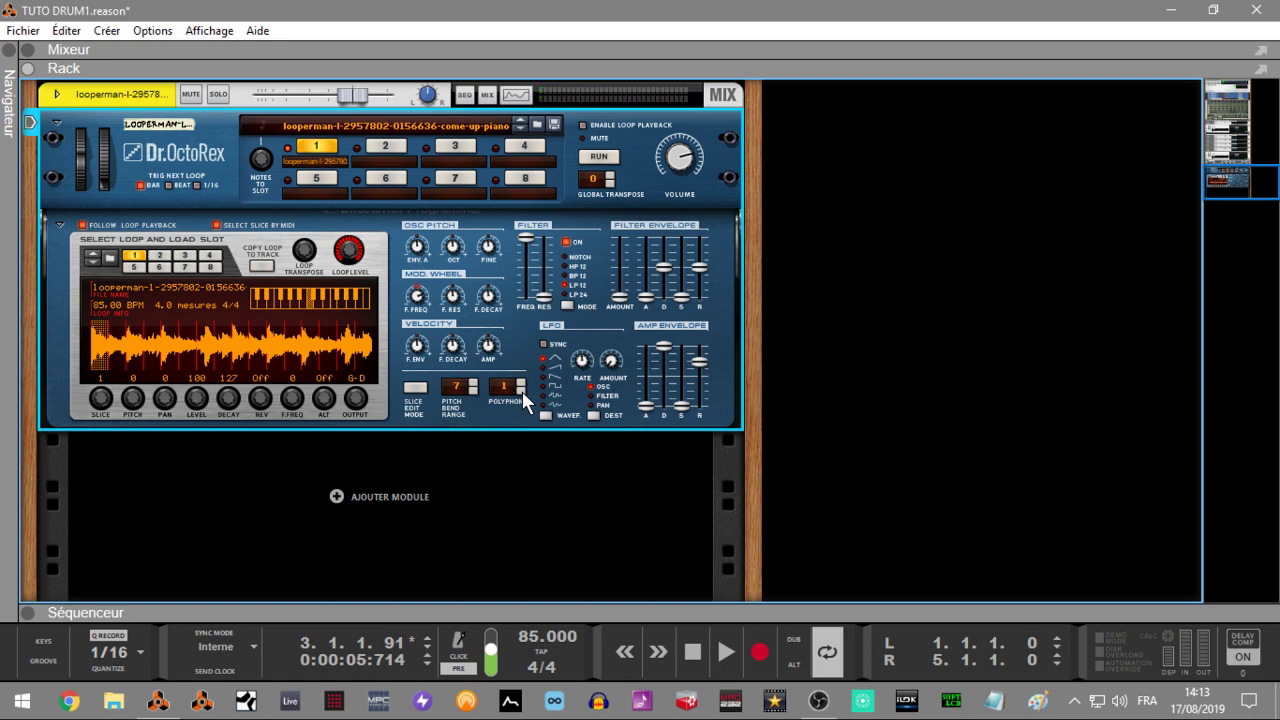
pyautogui.press('space')
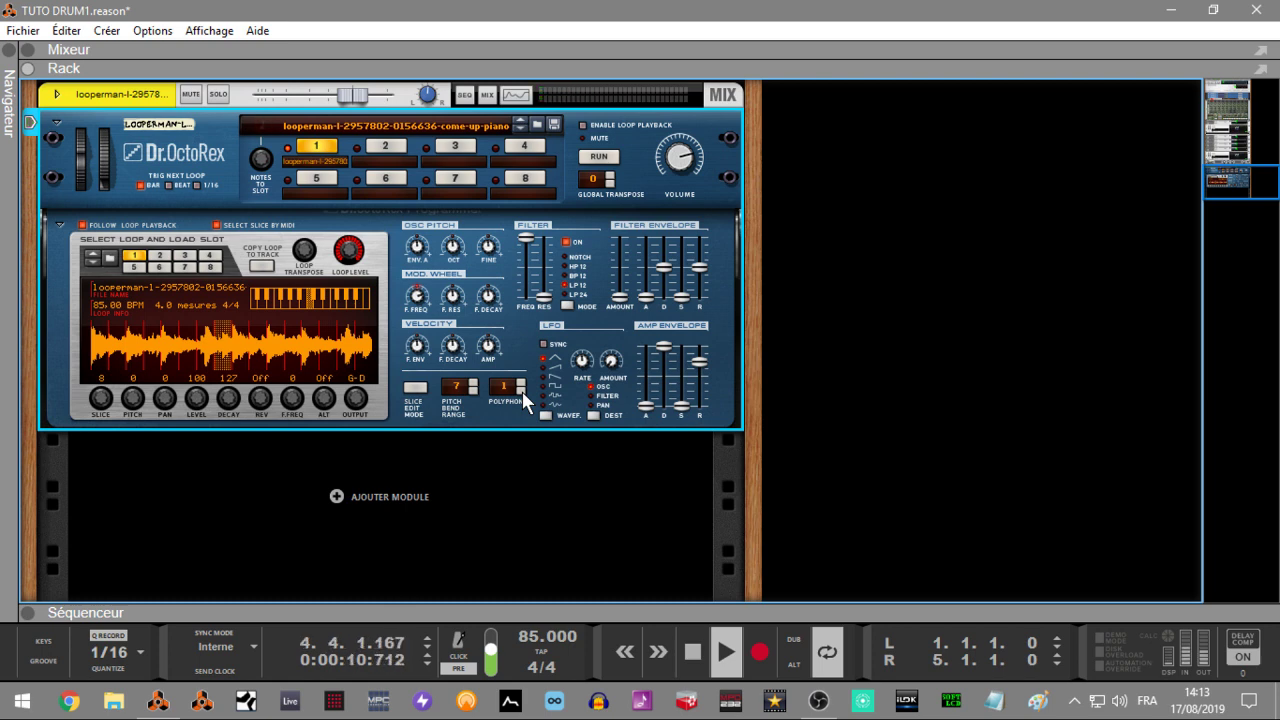
pyautogui.press('space')
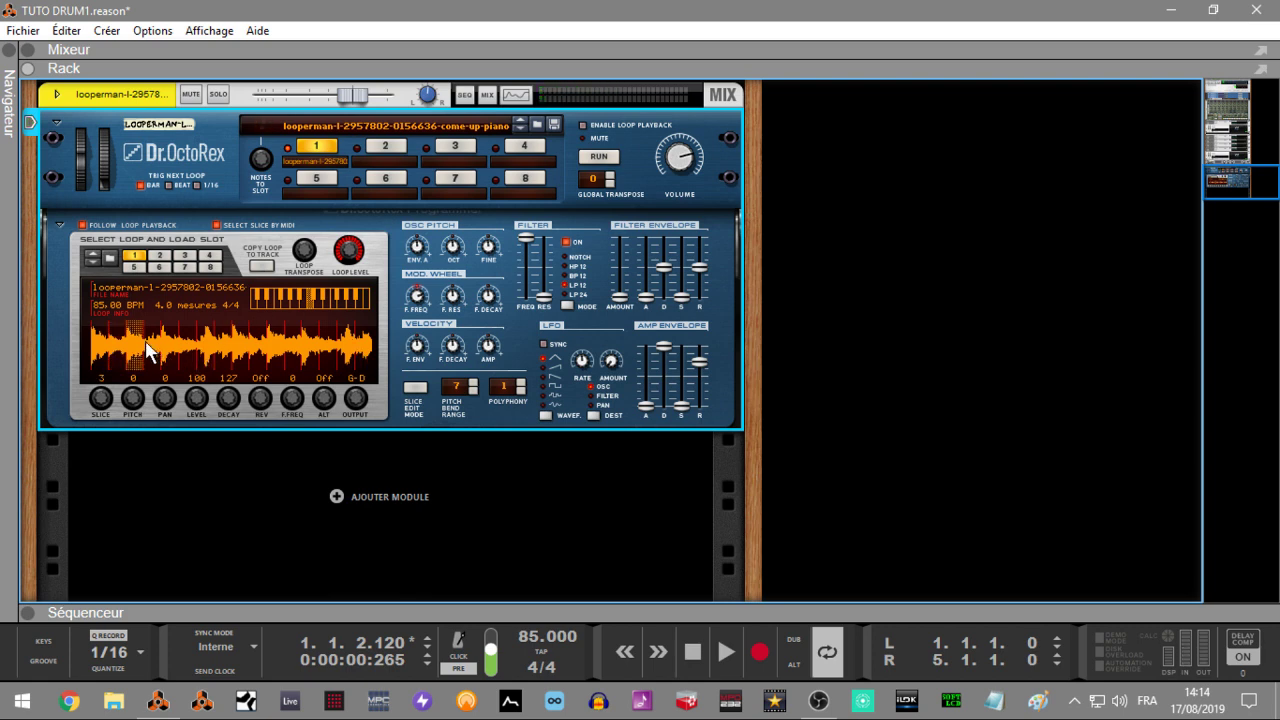
# Enter Slice Edit Mode on the reverse parameter and reverse slices 3, 5, 11 and 15 of the piano loop.
pyautogui.click(415, 388)
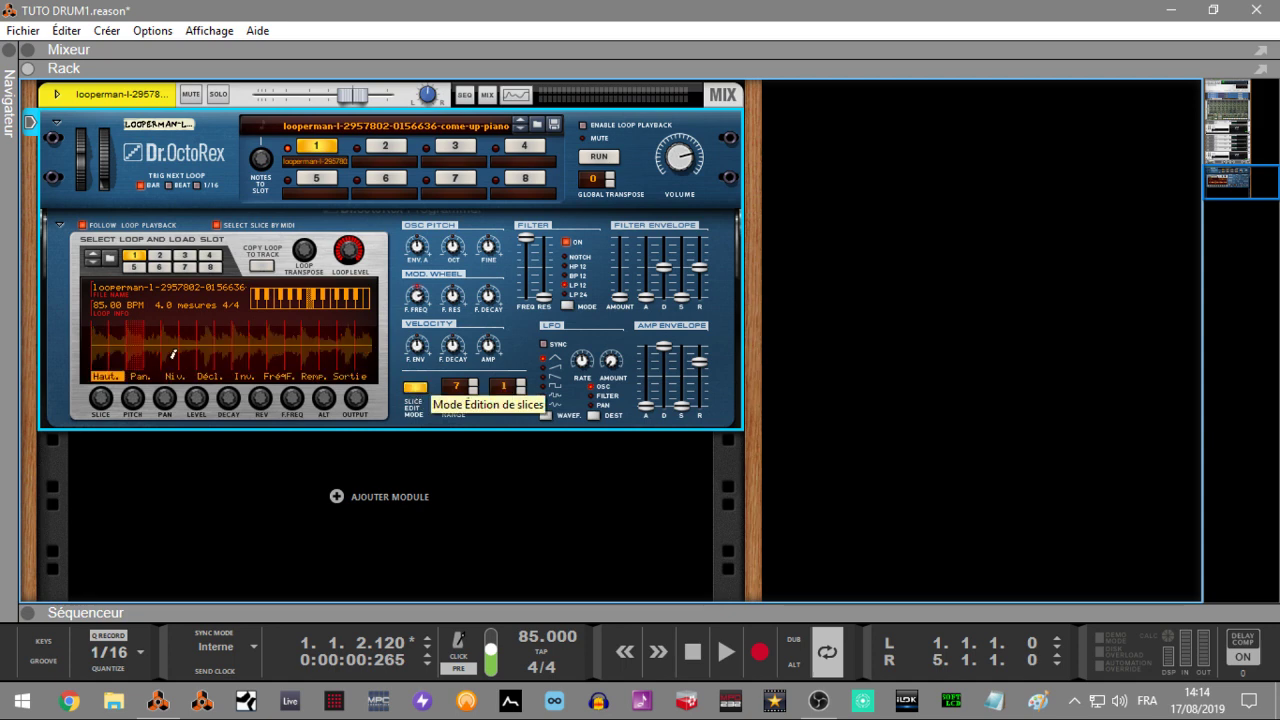
pyautogui.click(246, 376)
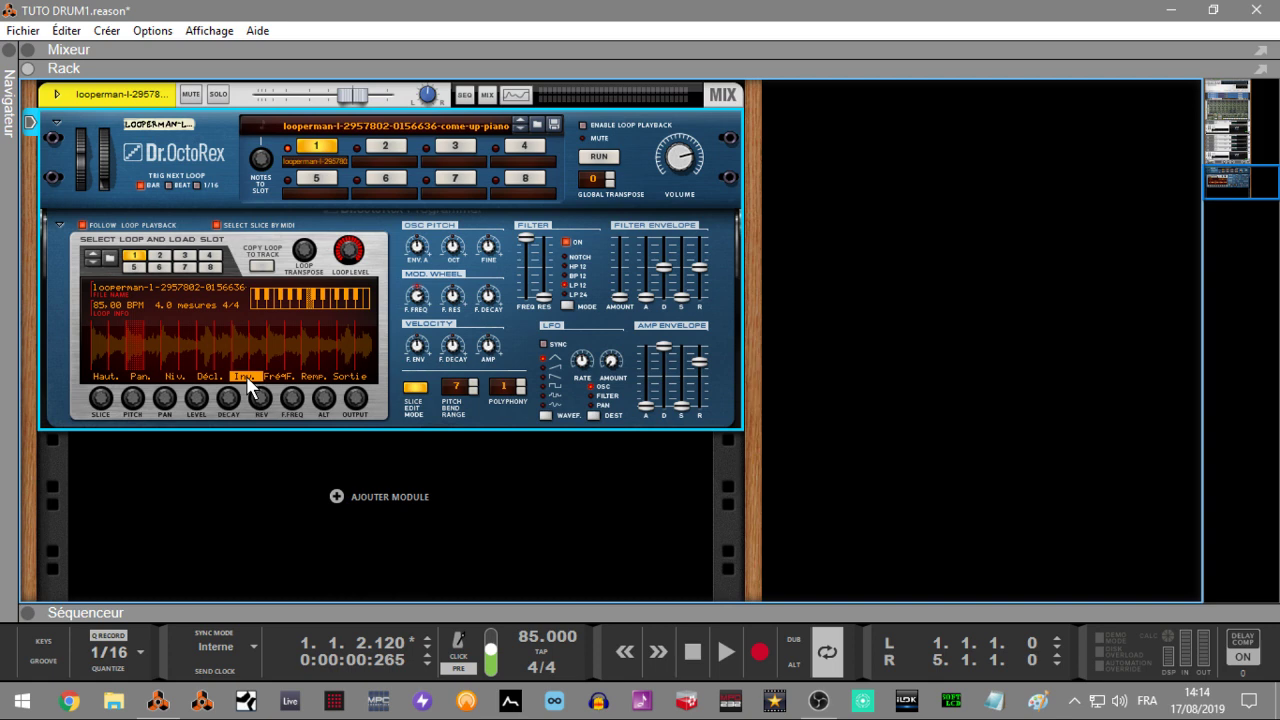
pyautogui.click(138, 335)
pyautogui.click(138, 335)
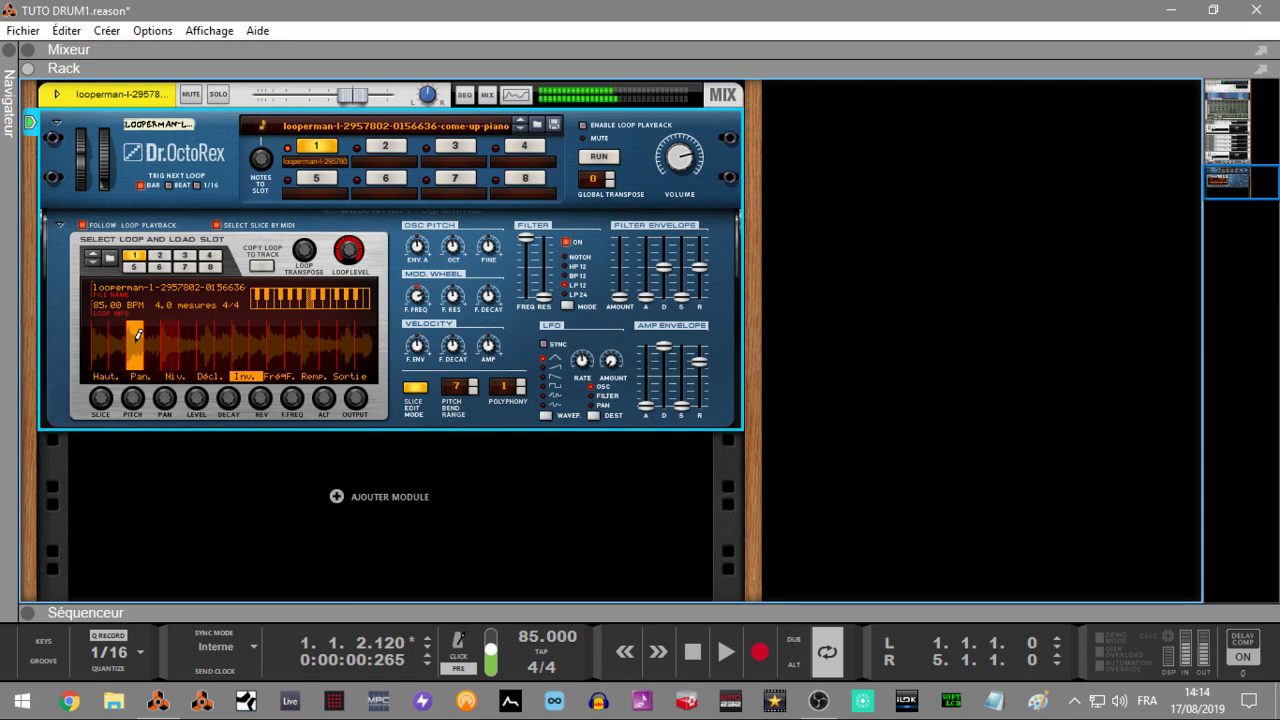
pyautogui.click(178, 346)
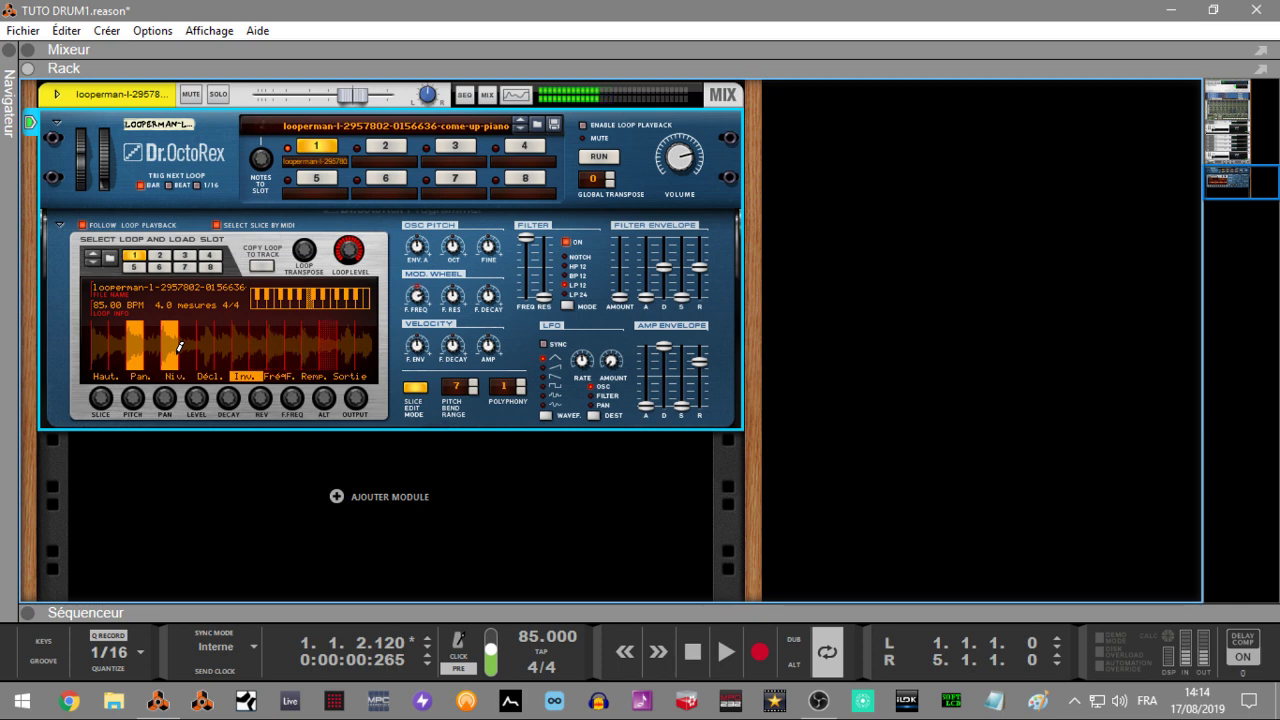
pyautogui.click(355, 337)
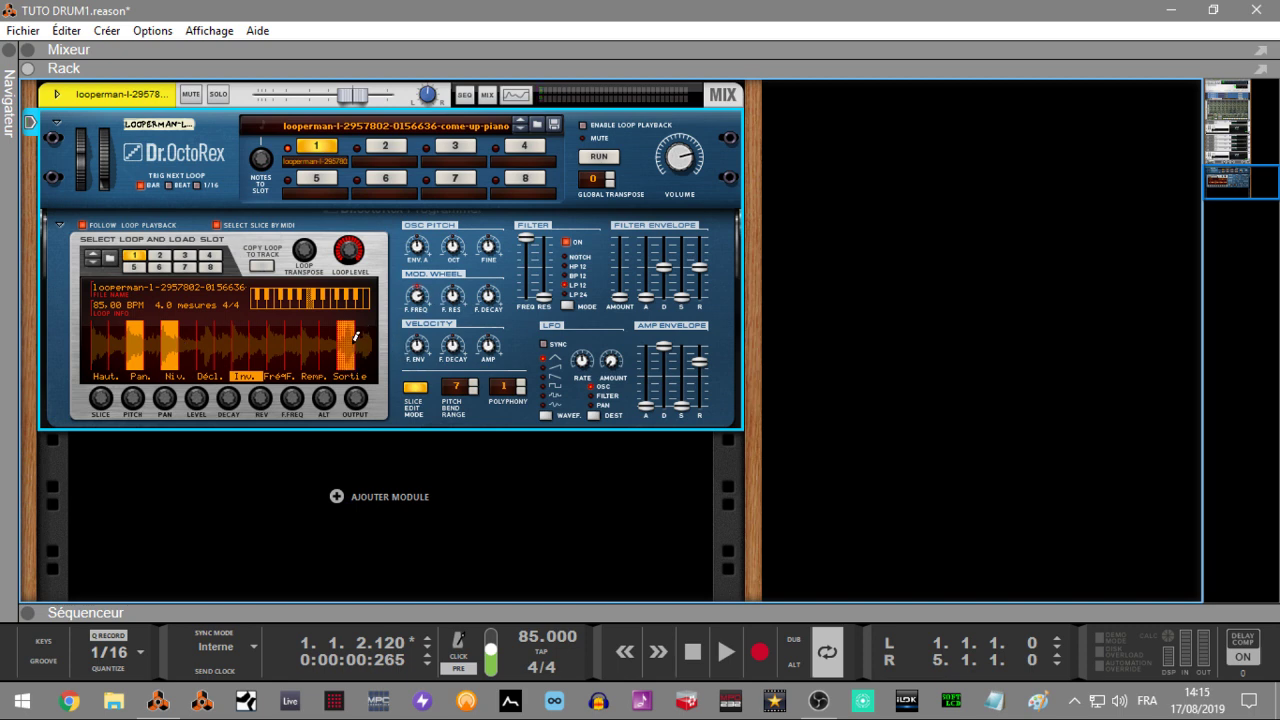
pyautogui.click(355, 337)
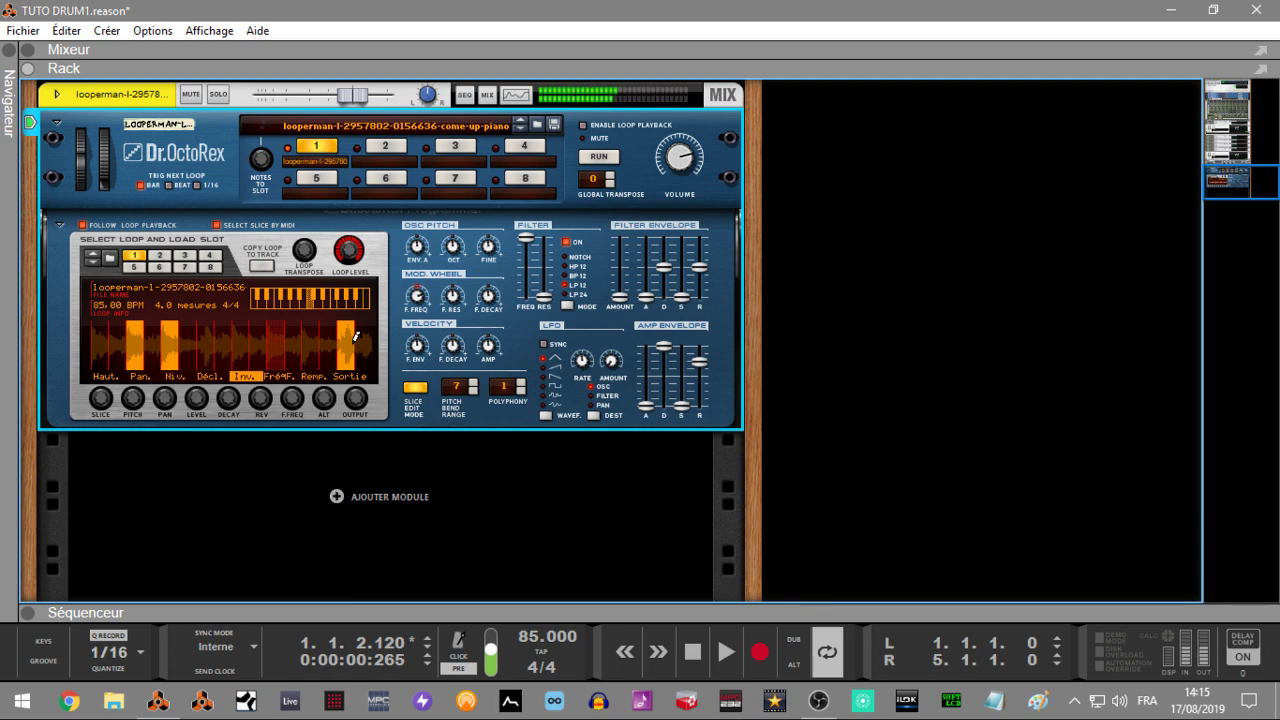
pyautogui.click(278, 338)
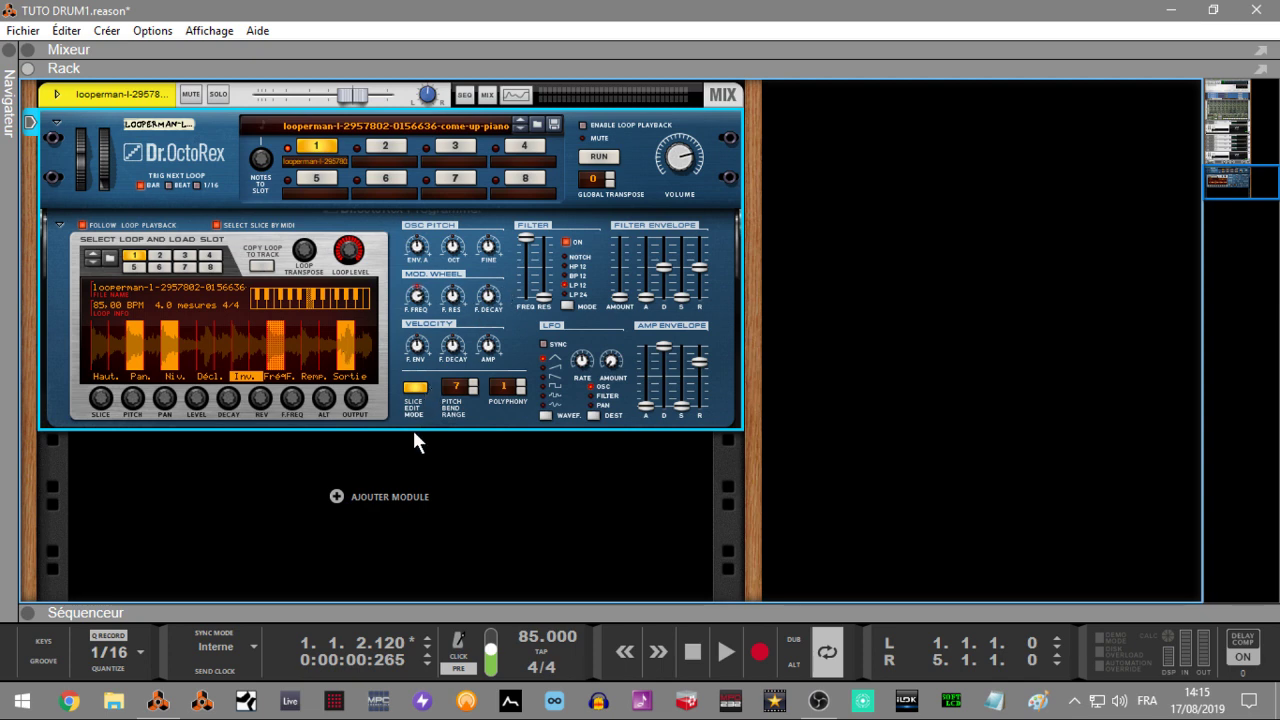
# Show the sequencer in place of the rack and audition the chopped piano slices over the drum loop.
pyautogui.click(28, 612)
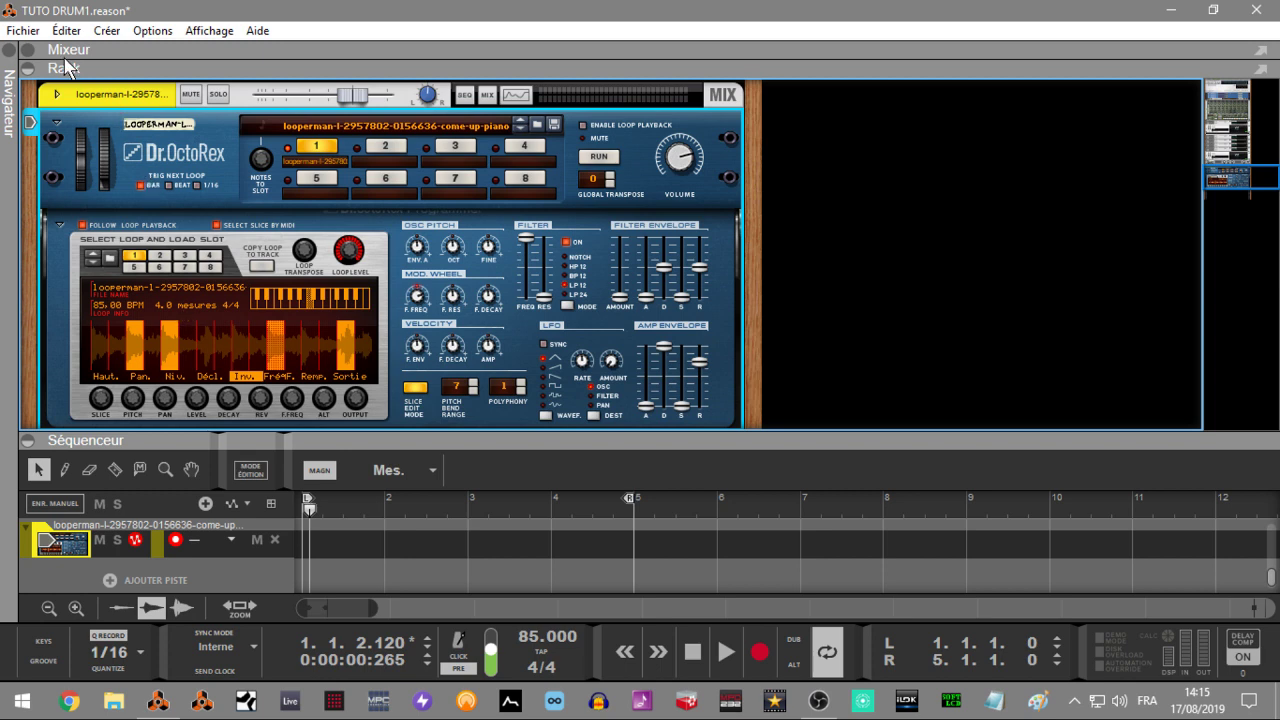
pyautogui.click(30, 69)
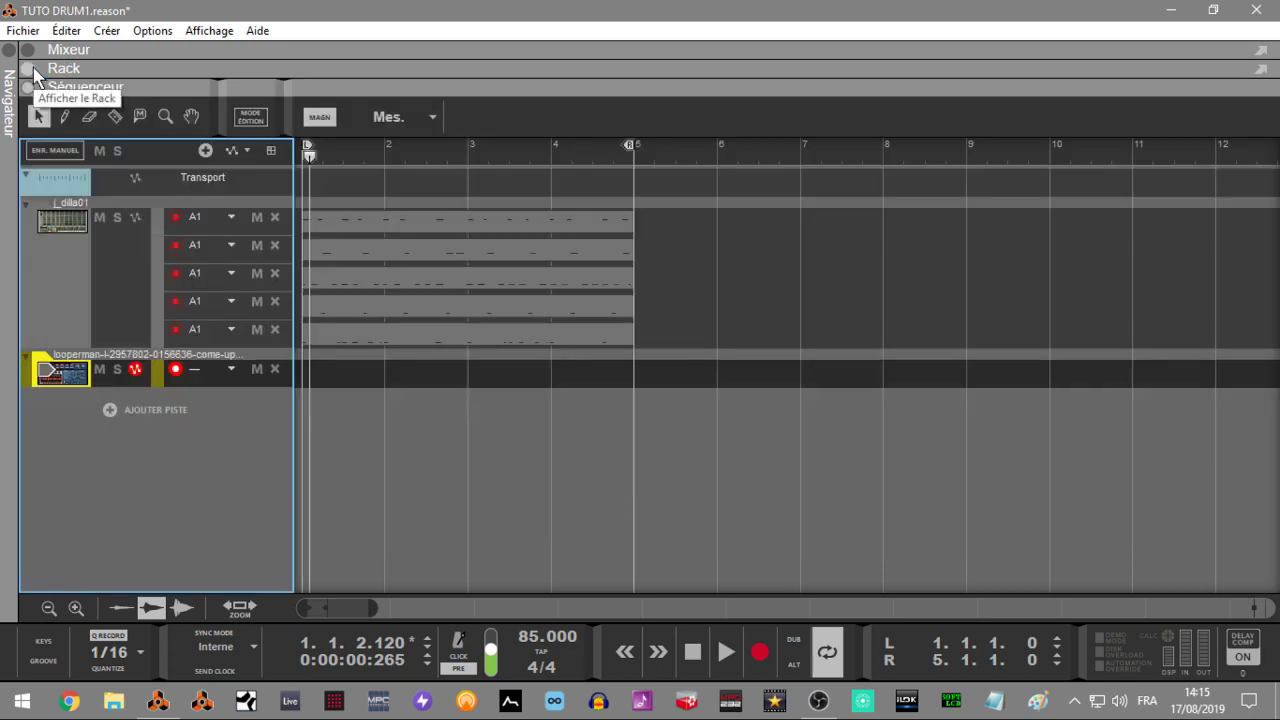
pyautogui.press('space')
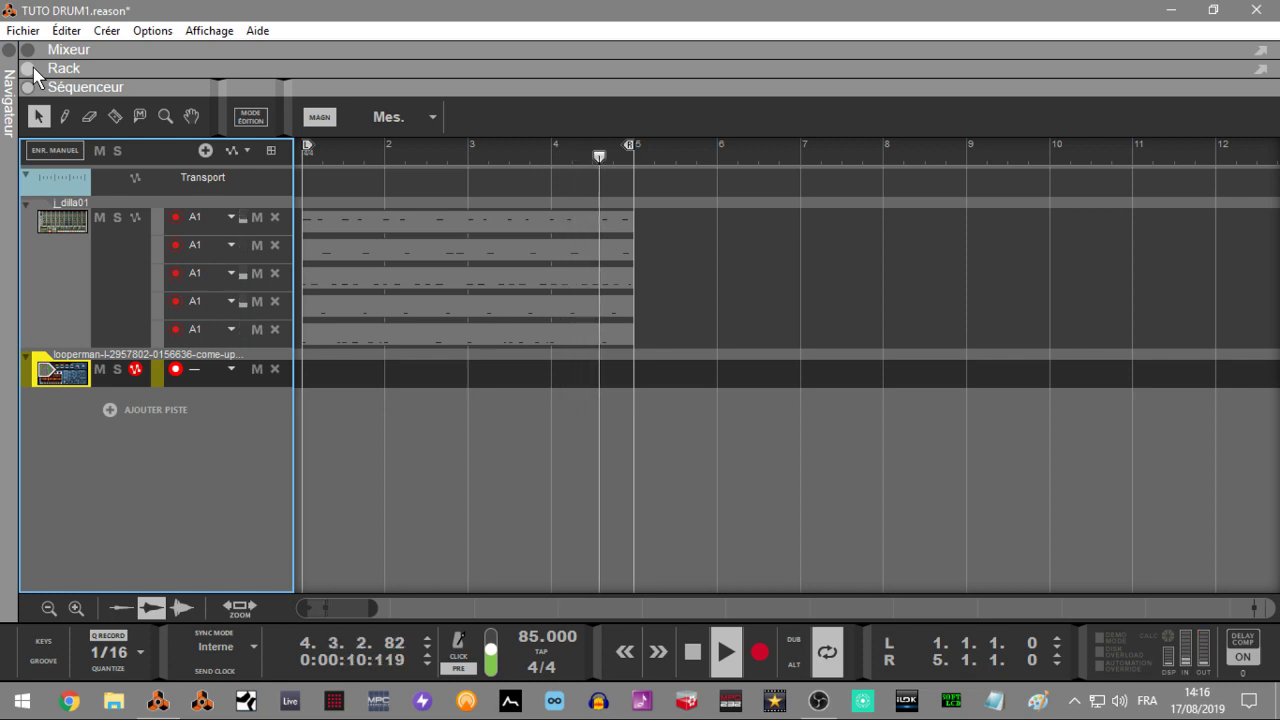
pyautogui.press('space')
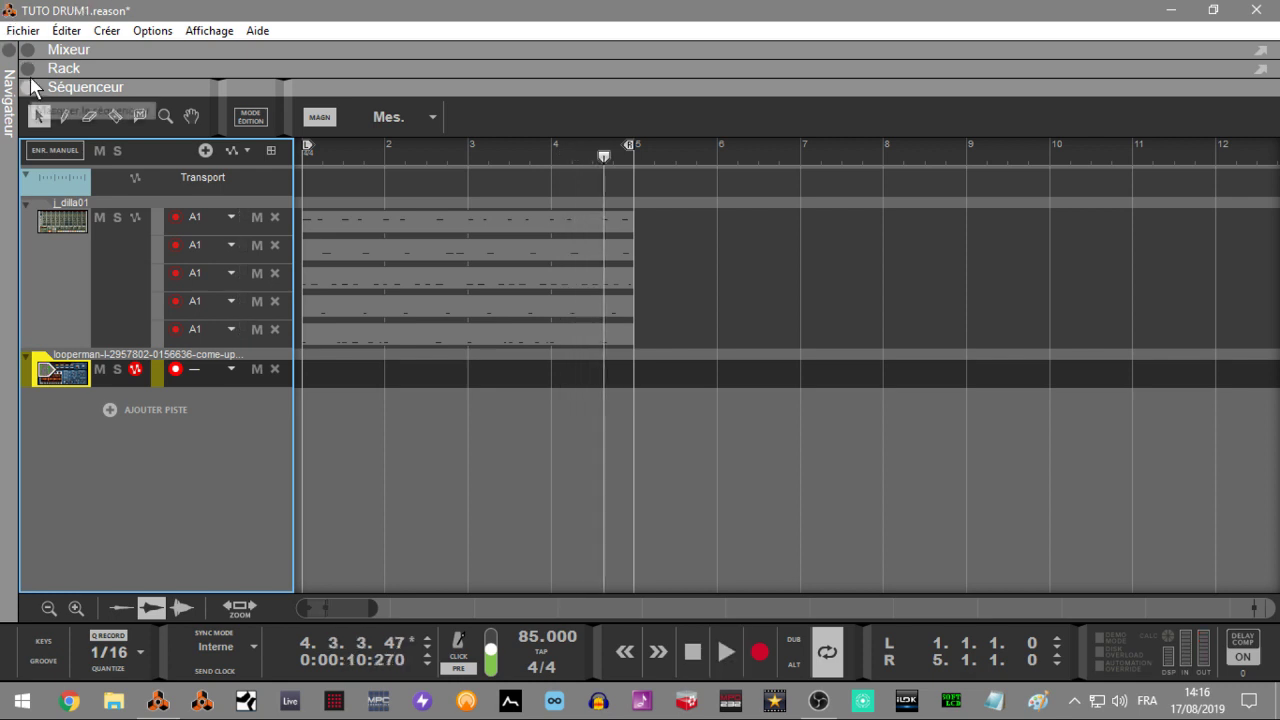
# Show the rack again and, during playback, set the Dr. OctoRex filter frequency slightly below maximum and raise its resonance to about halfway.
pyautogui.click(27, 68)
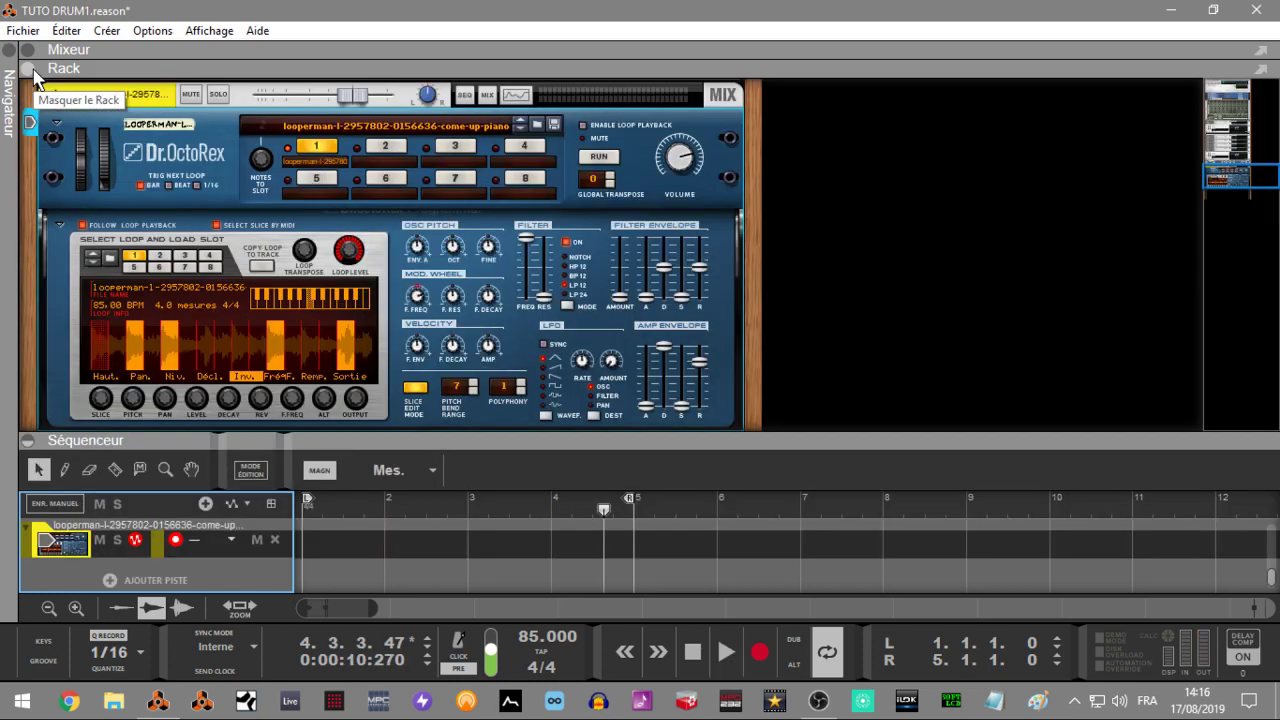
pyautogui.click(528, 245)
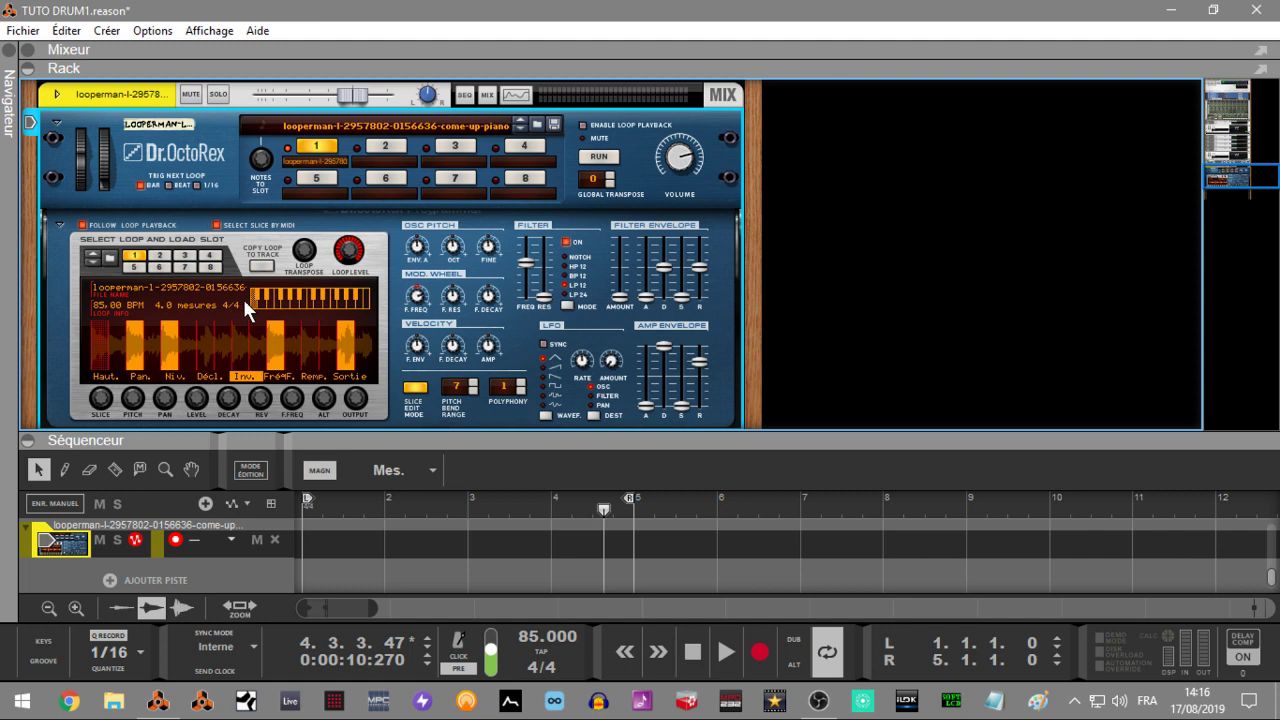
pyautogui.press('space')
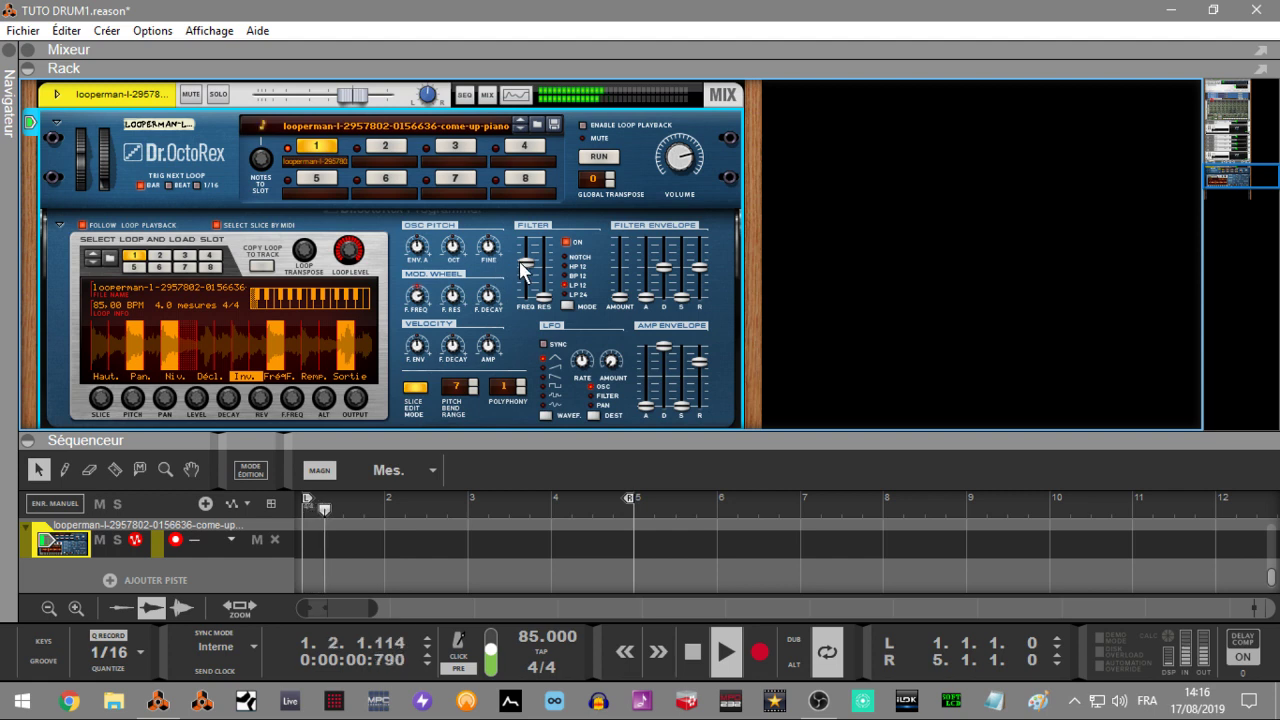
pyautogui.moveTo(526, 262); pyautogui.dragTo(525, 255)
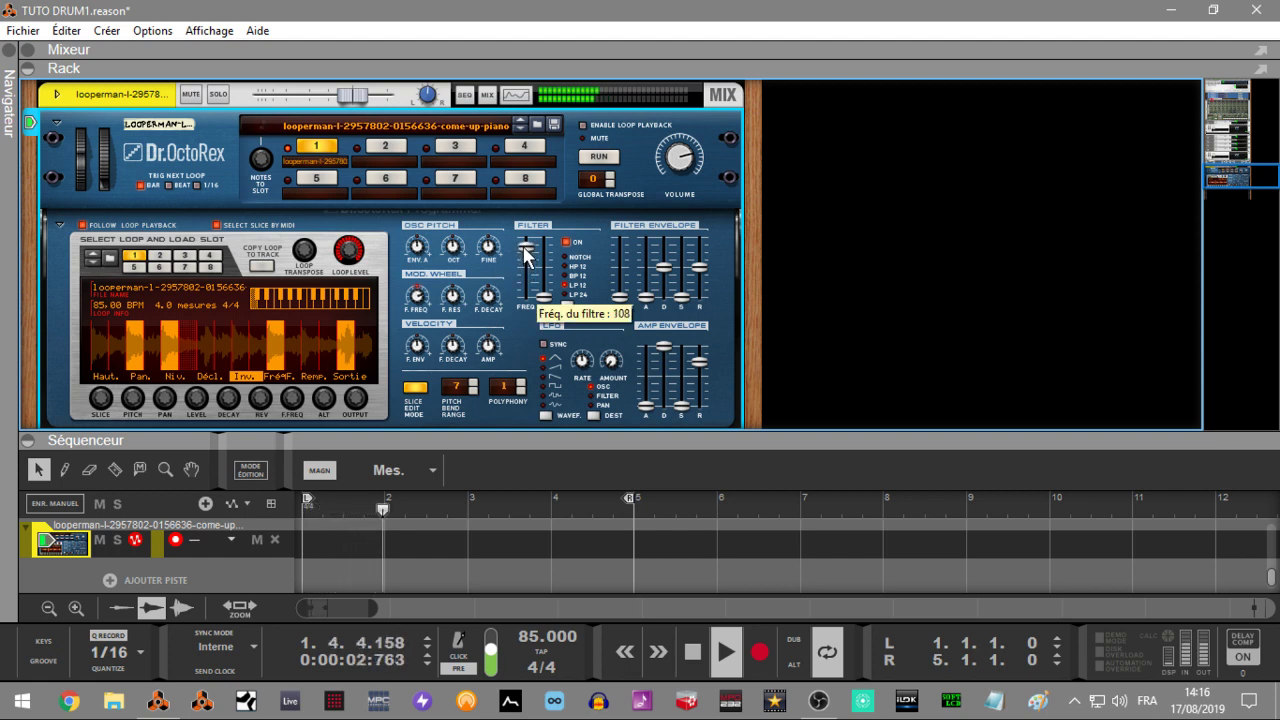
pyautogui.moveTo(543, 298); pyautogui.dragTo(529, 242)
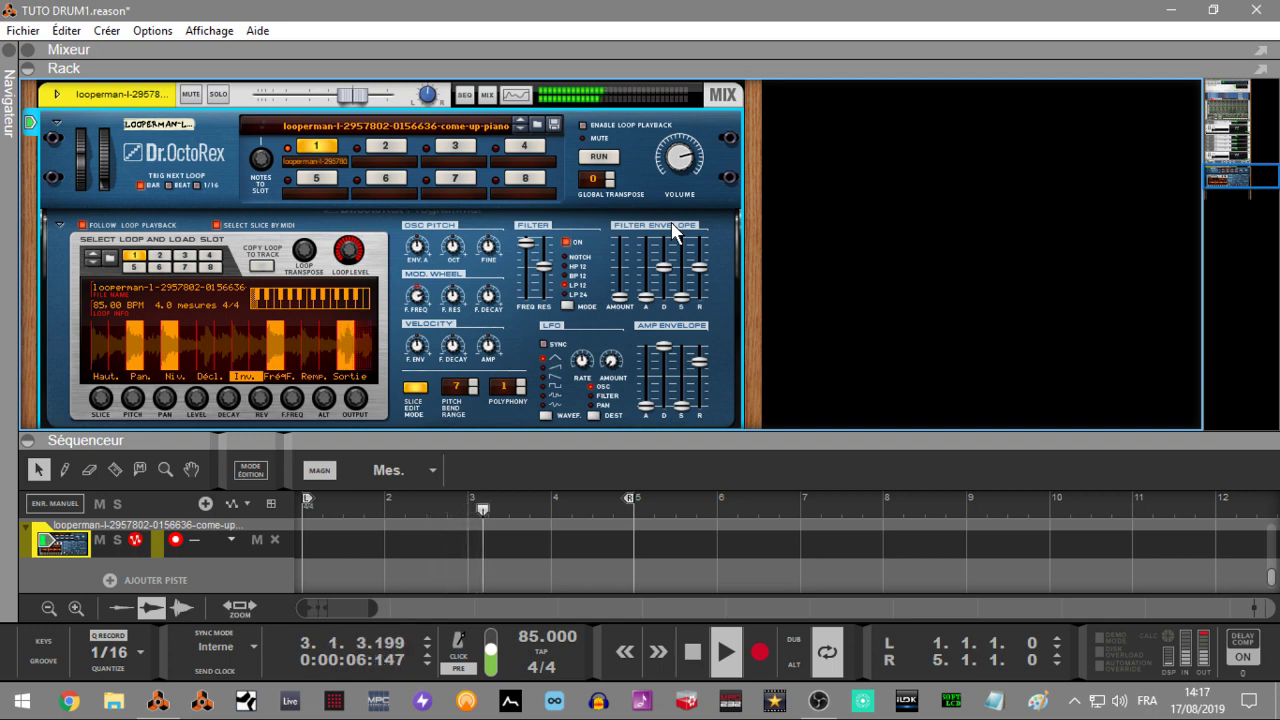
pyautogui.moveTo(663, 157)
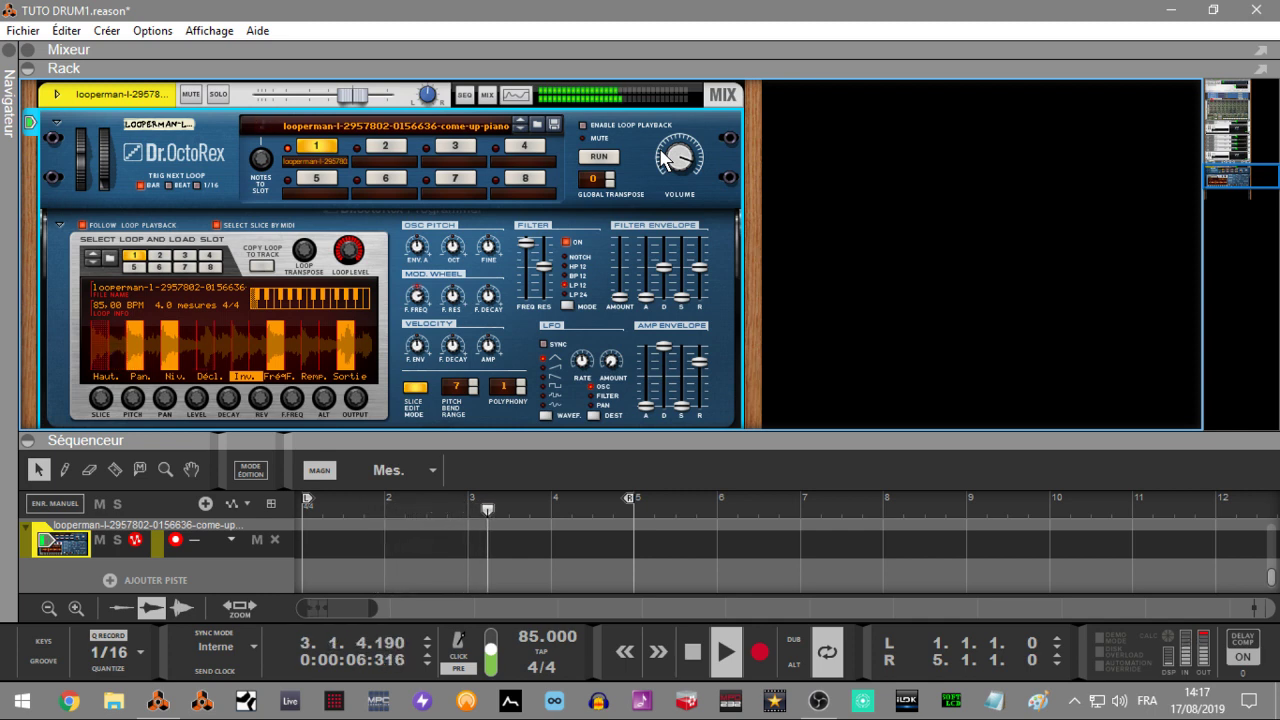
pyautogui.press('space')
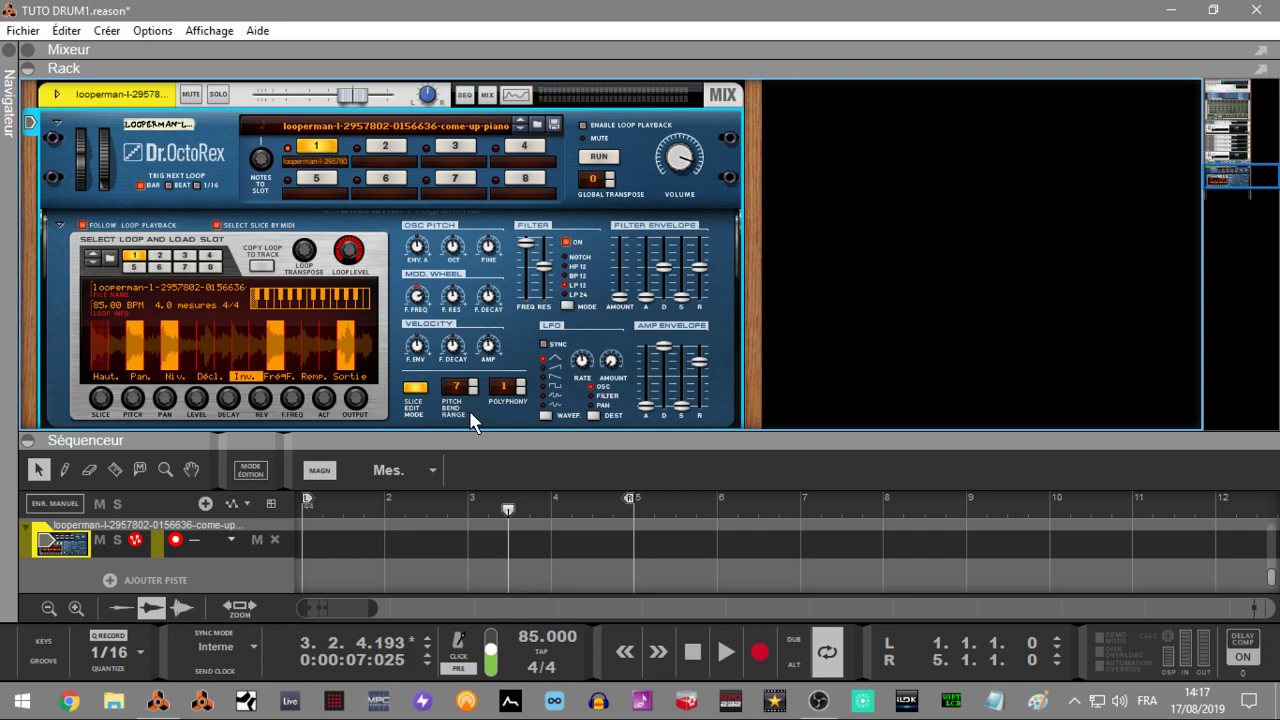
# Enlarge the sequencer, record a four-bar take of piano slices from bar 1, and move its clip to bar 5.
pyautogui.moveTo(477, 441); pyautogui.dragTo(510, 193)
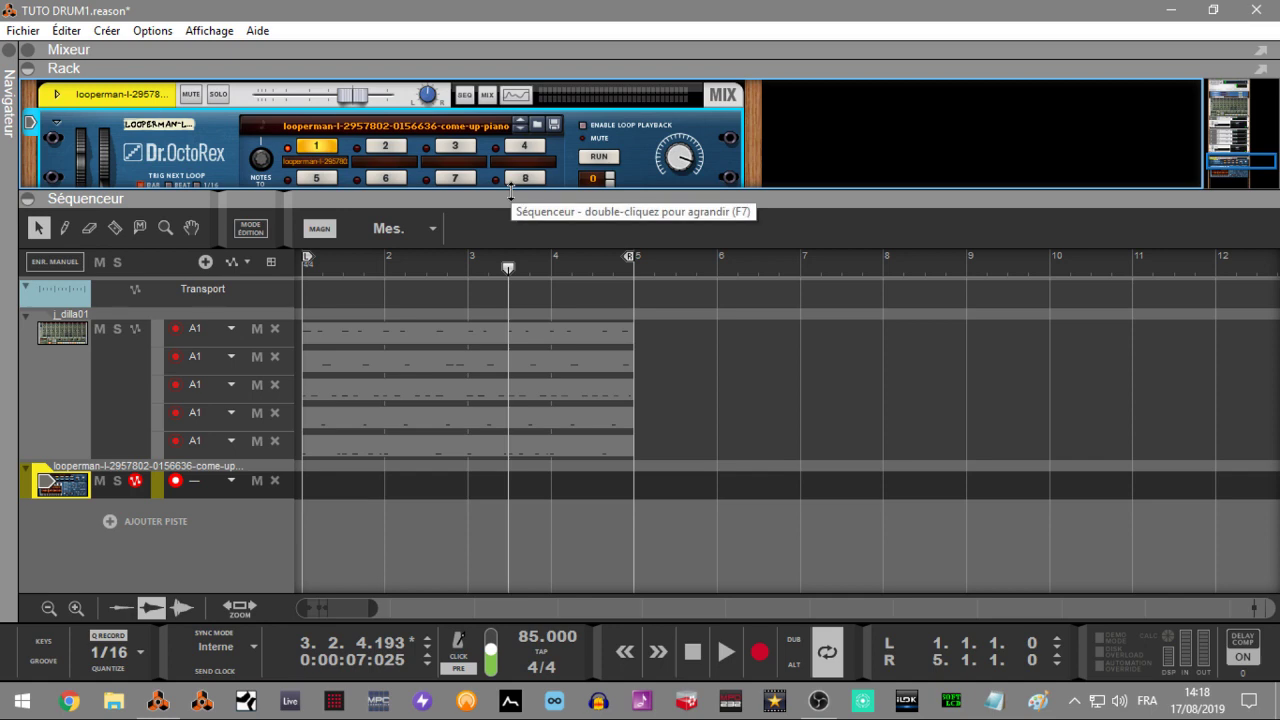
pyautogui.press('Home')
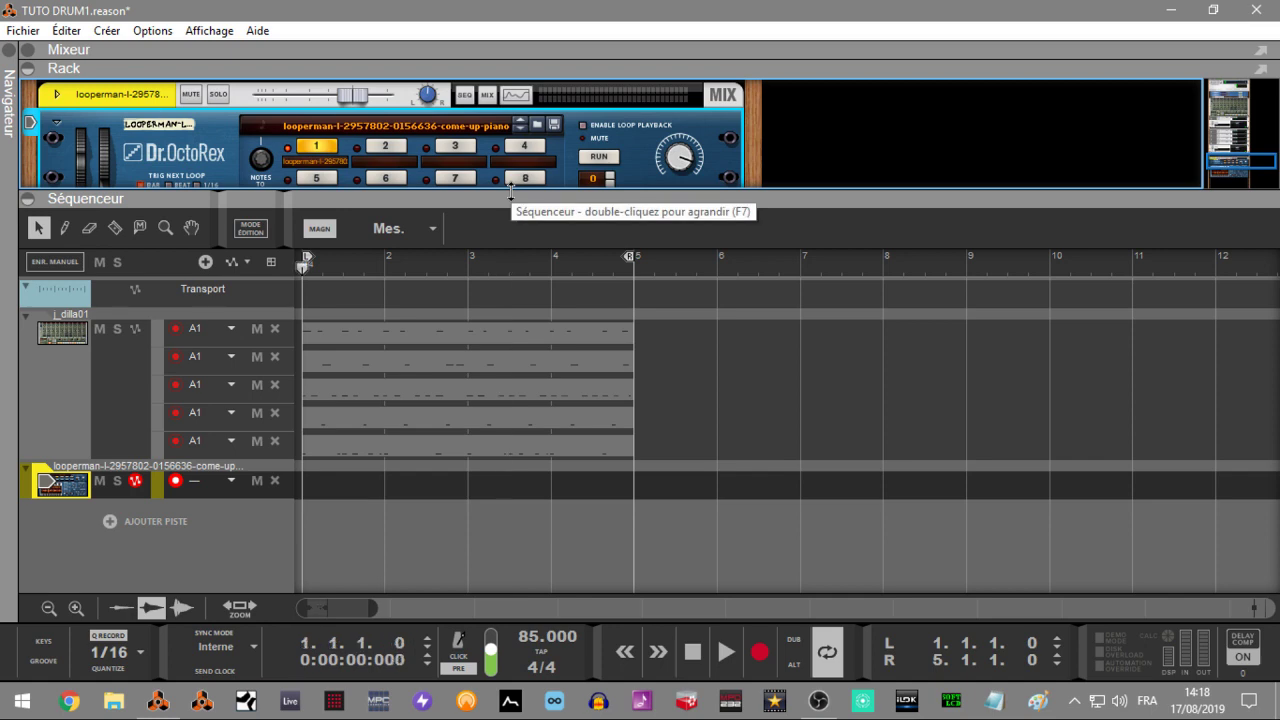
pyautogui.click(510, 190)
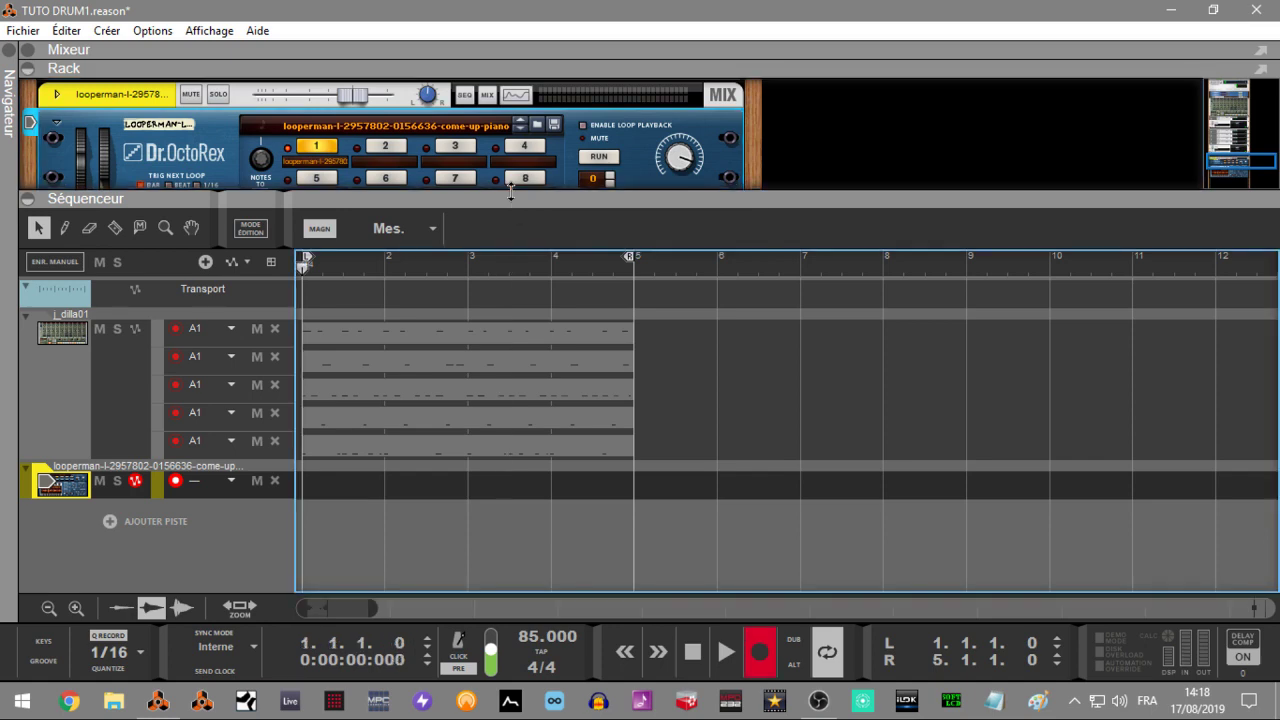
pyautogui.press('space')
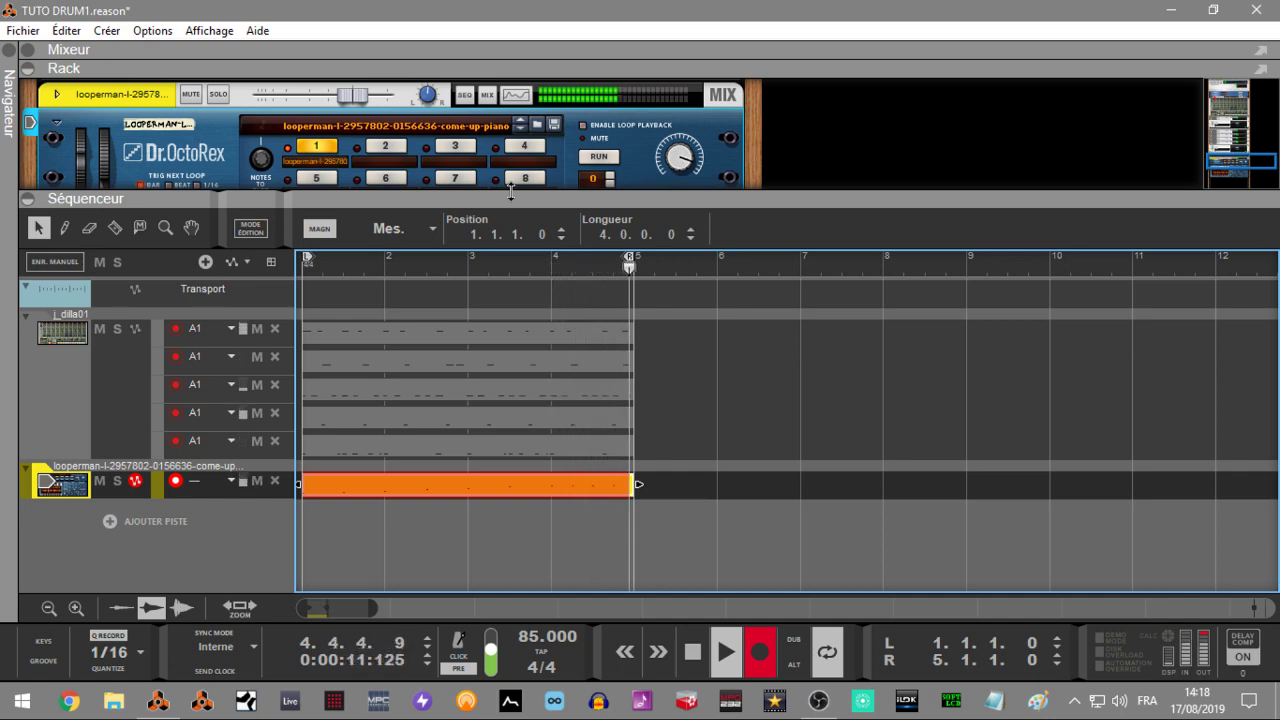
pyautogui.hotkey('ctrl', 'Return')
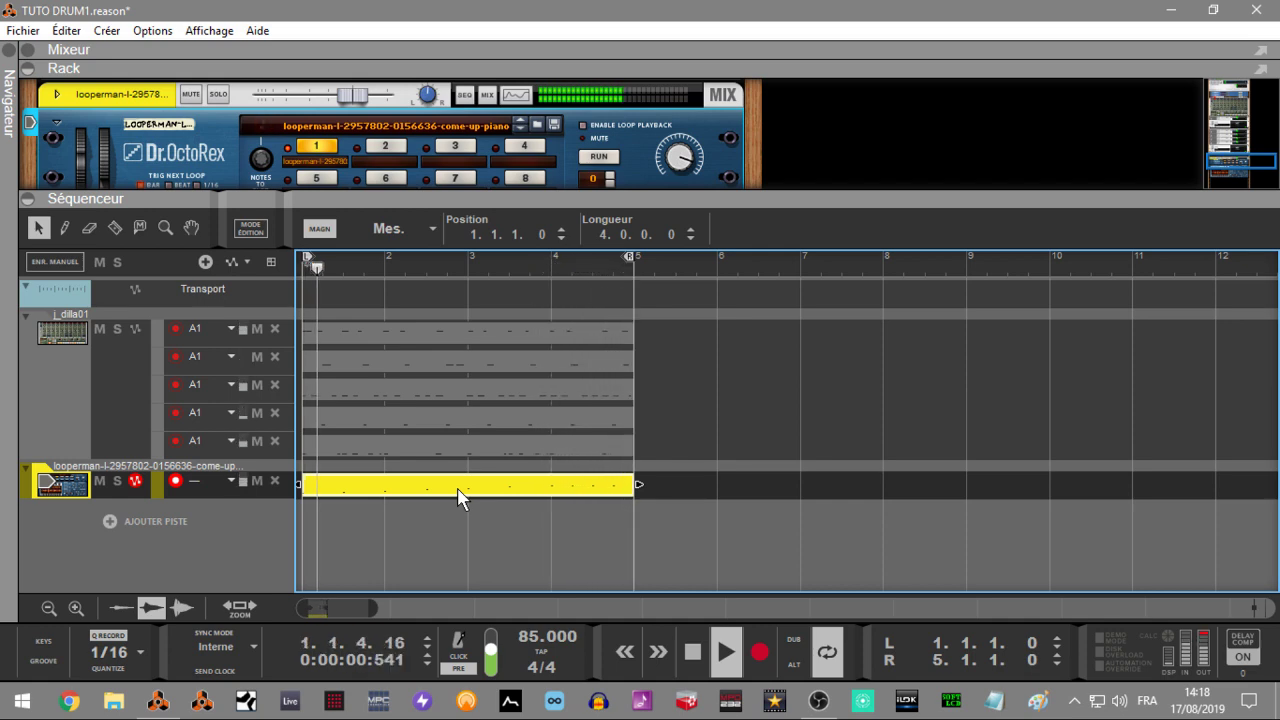
pyautogui.moveTo(458, 497); pyautogui.dragTo(755, 497)
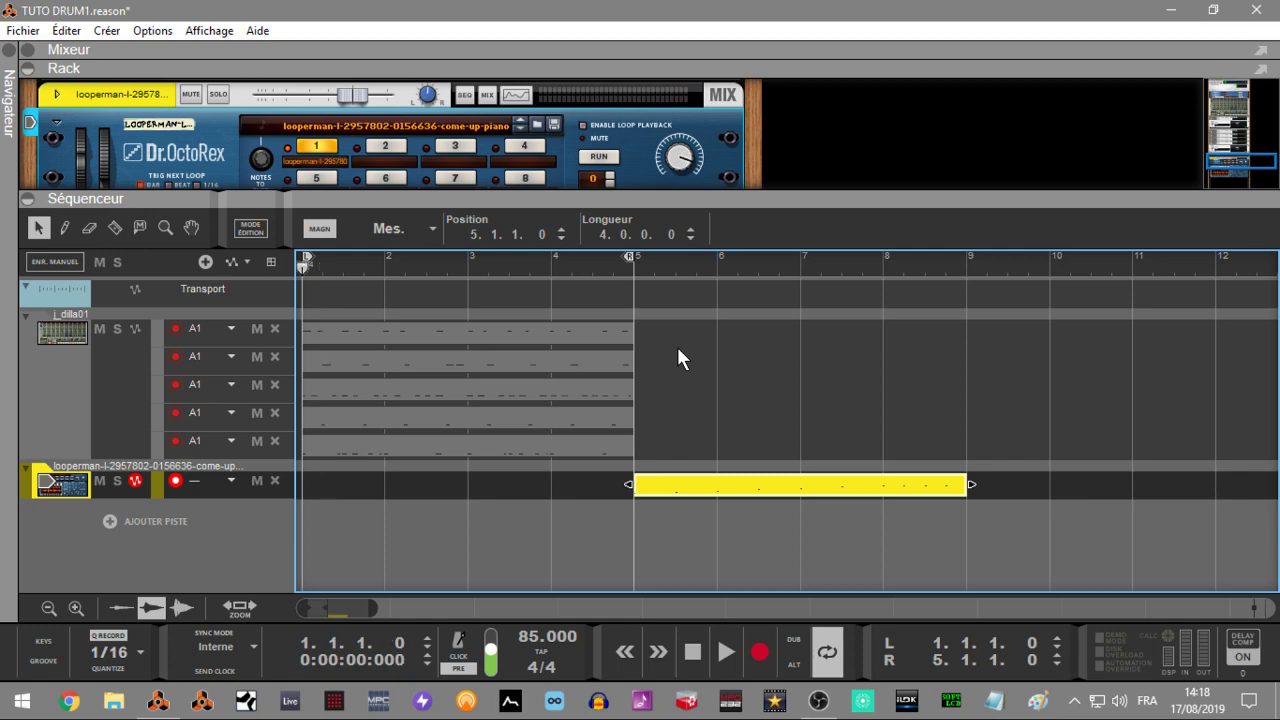
# Rehearse the slices over the drums and record a second four-bar take from bar 1 on the Dr. OctoRex track.
pyautogui.press('space')
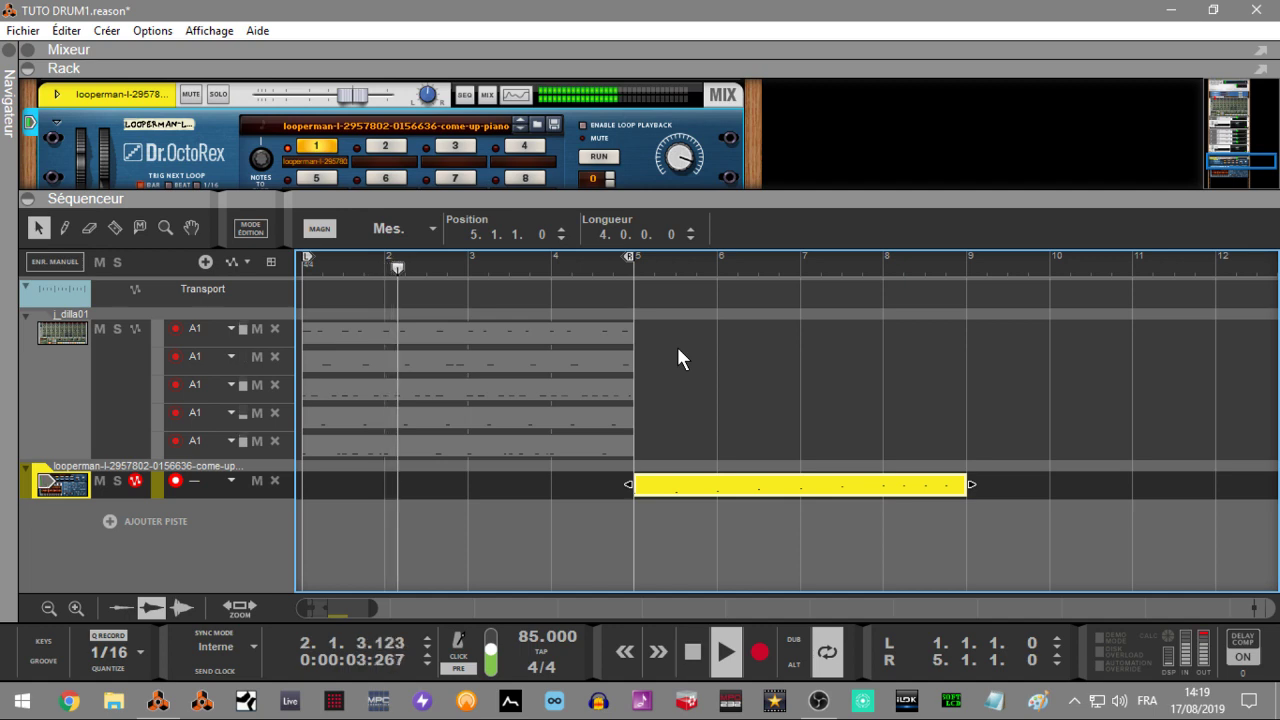
pyautogui.press('space')
pyautogui.press('Home')
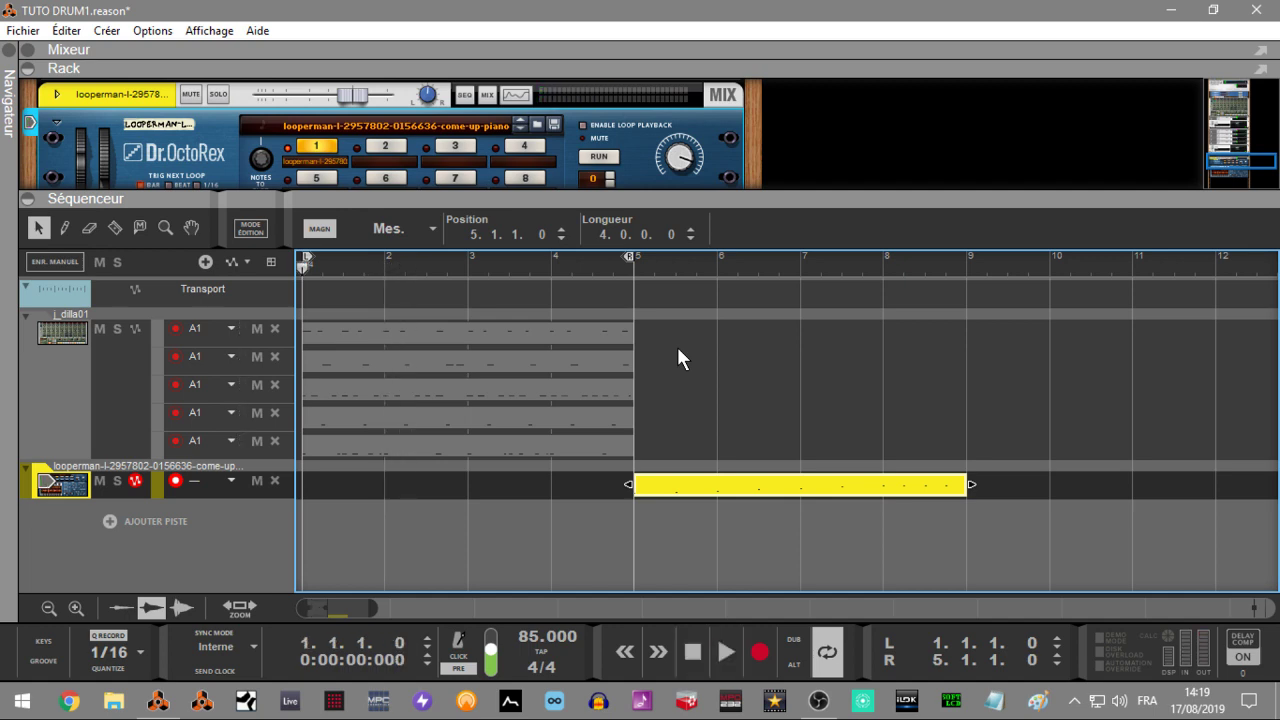
pyautogui.hotkey('ctrl', 'Return')
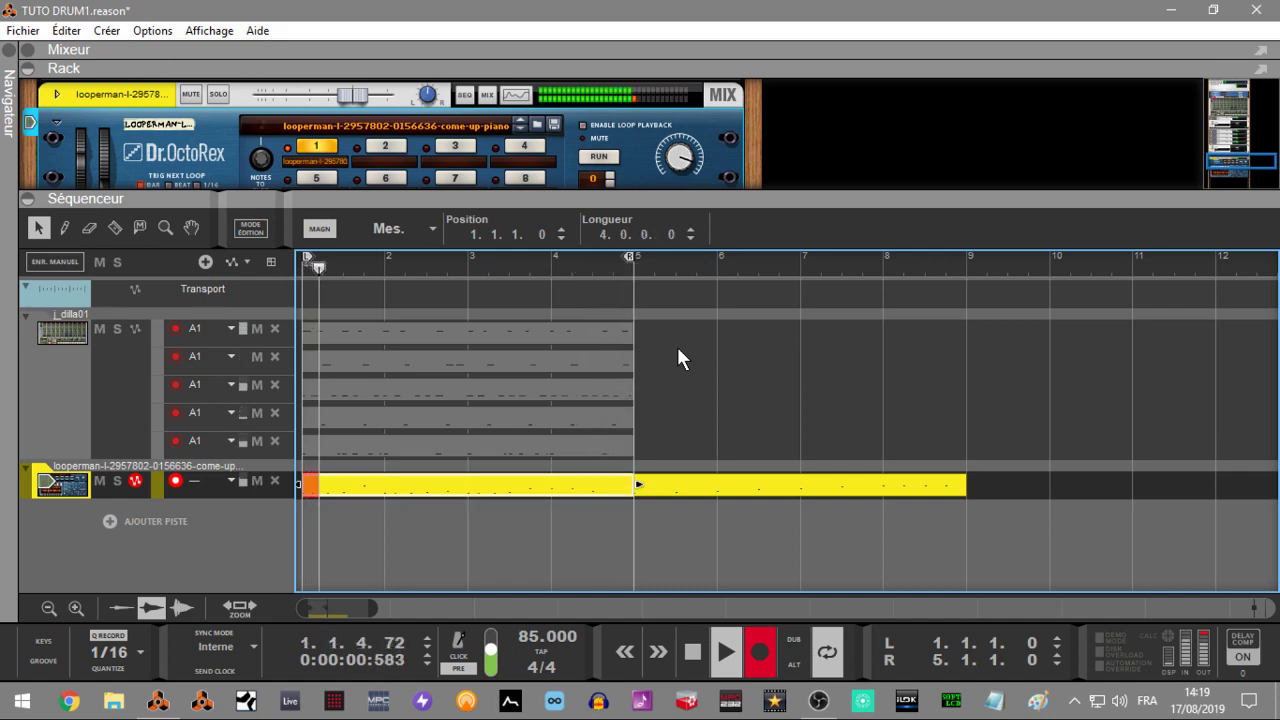
pyautogui.hotkey('ctrl', 'Return')
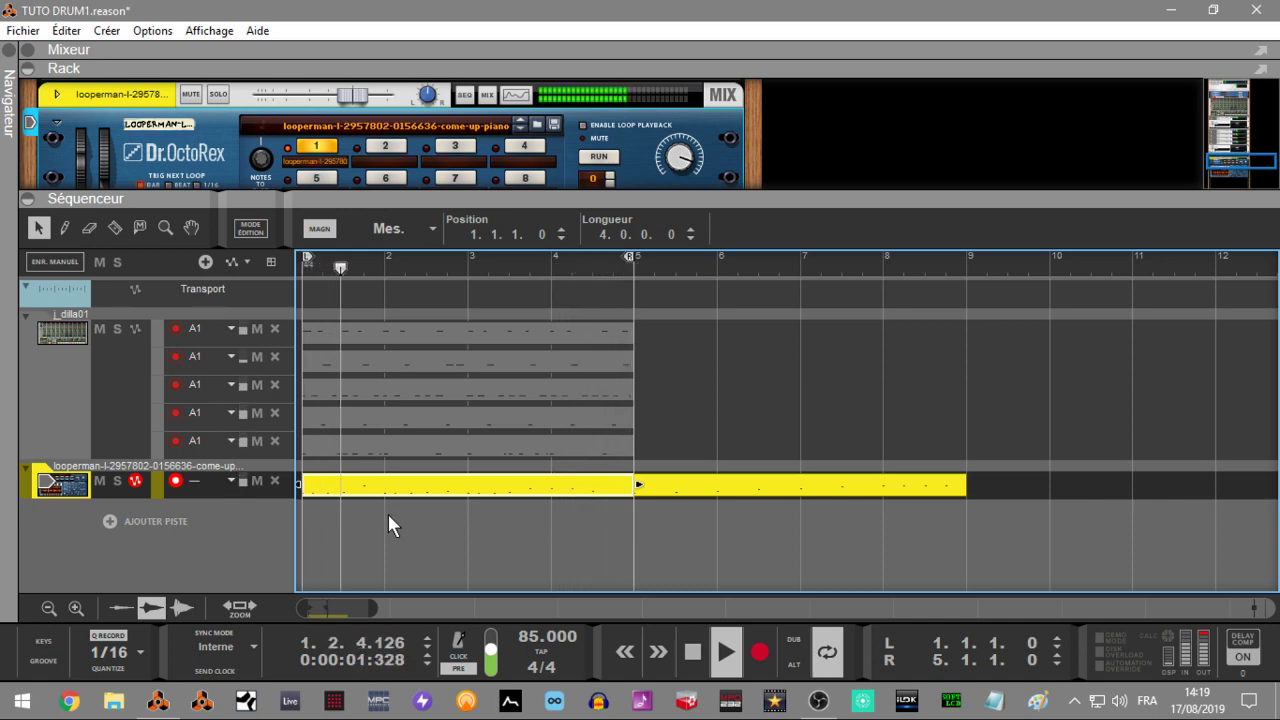
# Stop playback and shift both recorded piano clips four bars later, so they start at bars 5 and 9.
pyautogui.press('space')
pyautogui.moveTo(425, 472); pyautogui.dragTo(742, 514)
pyautogui.moveTo(543, 491); pyautogui.dragTo(865, 480)
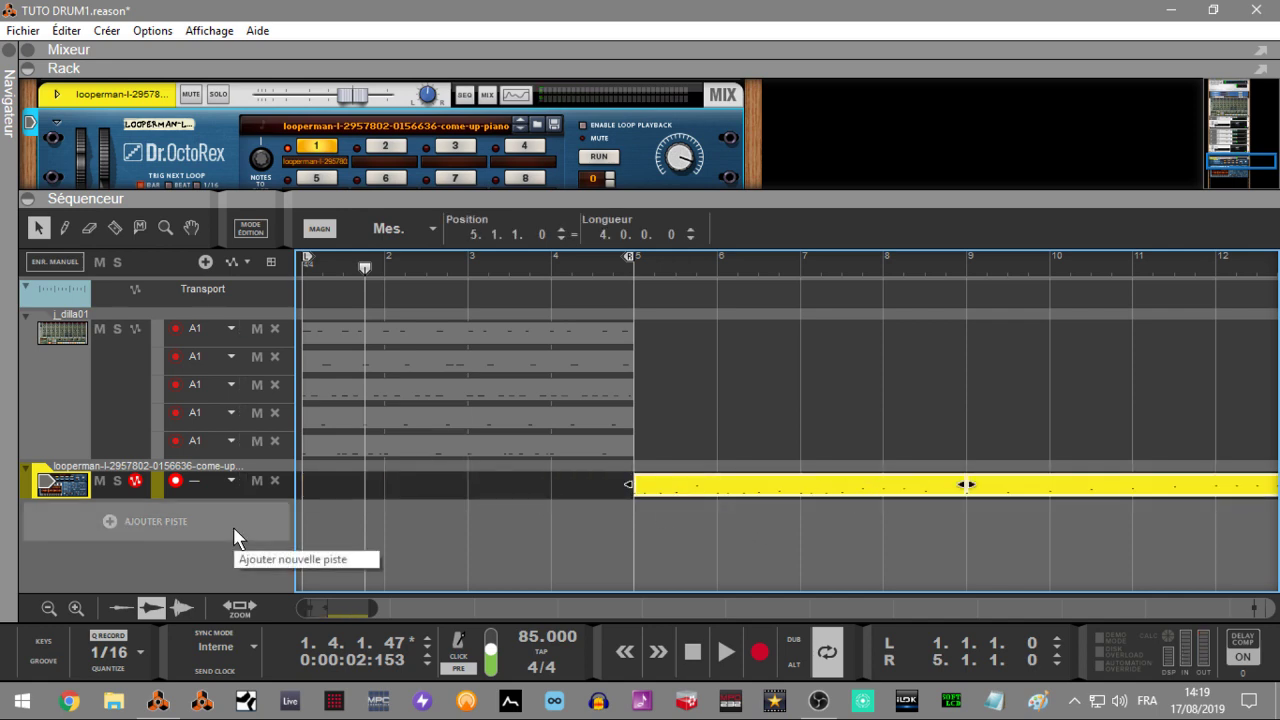
# Return to the song start and record a third four-bar take of piano slices in the emptied bars 1 to 4.
pyautogui.press('Home')
pyautogui.press('Escape')
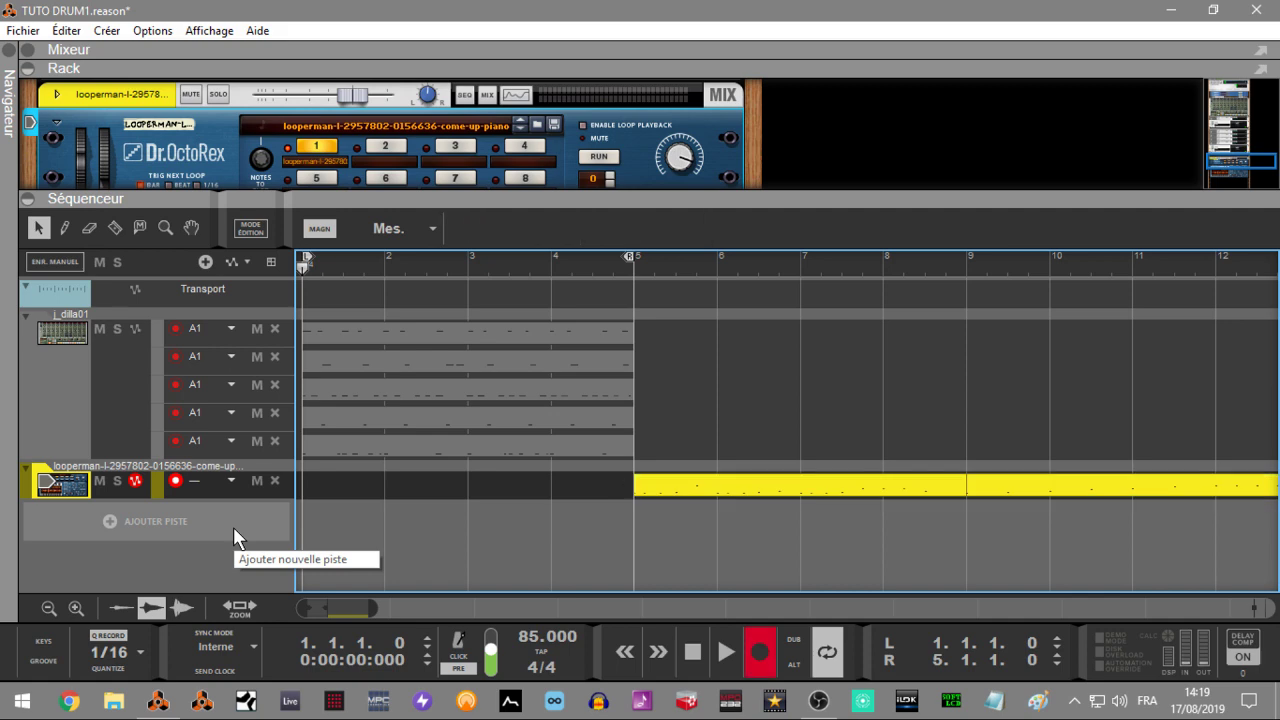
pyautogui.hotkey('ctrl', 'Return')
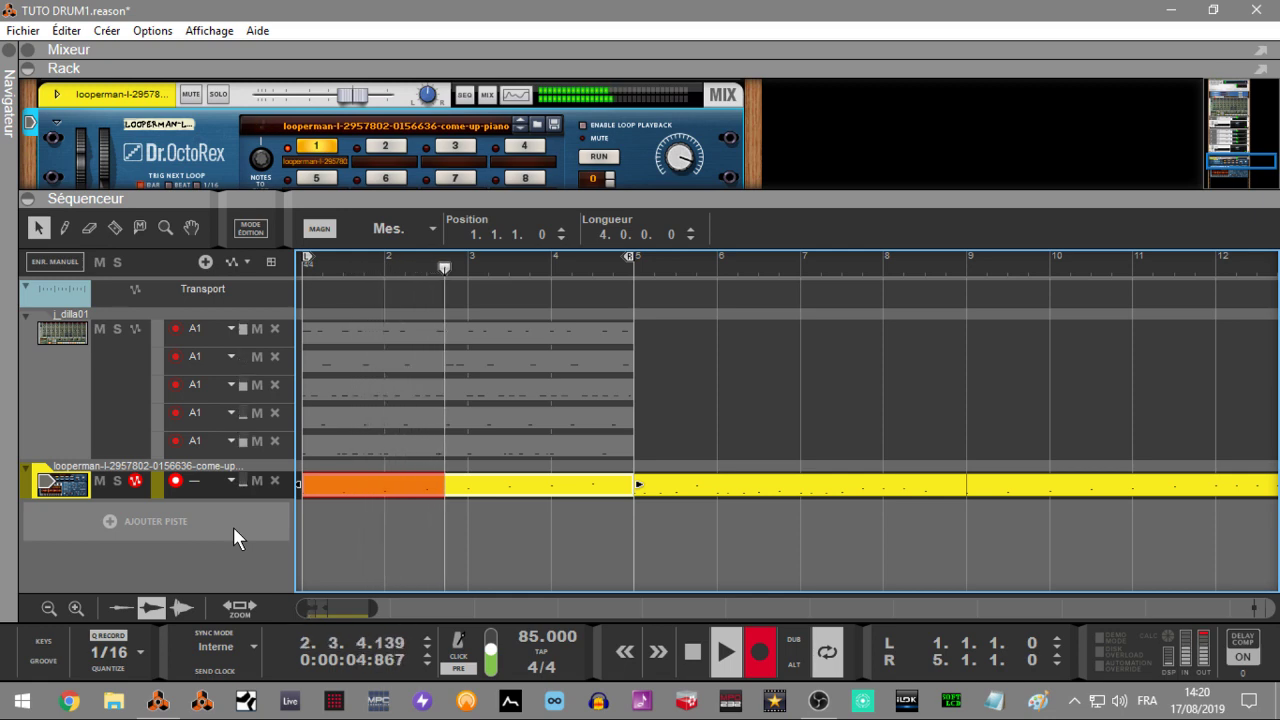
pyautogui.press('KP_Multiply')
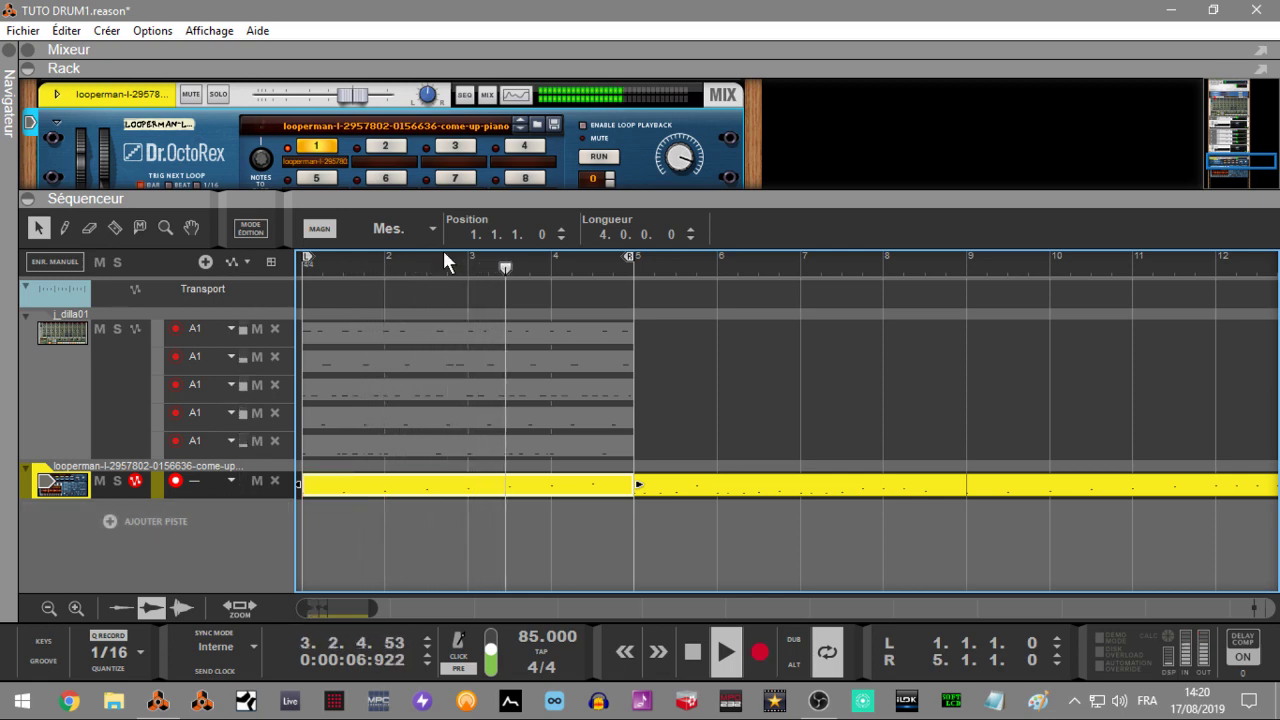
# Select all five four-bar drum clips and paste copies of them at bars 5 and 9.
pyautogui.moveTo(667, 321); pyautogui.dragTo(549, 460)
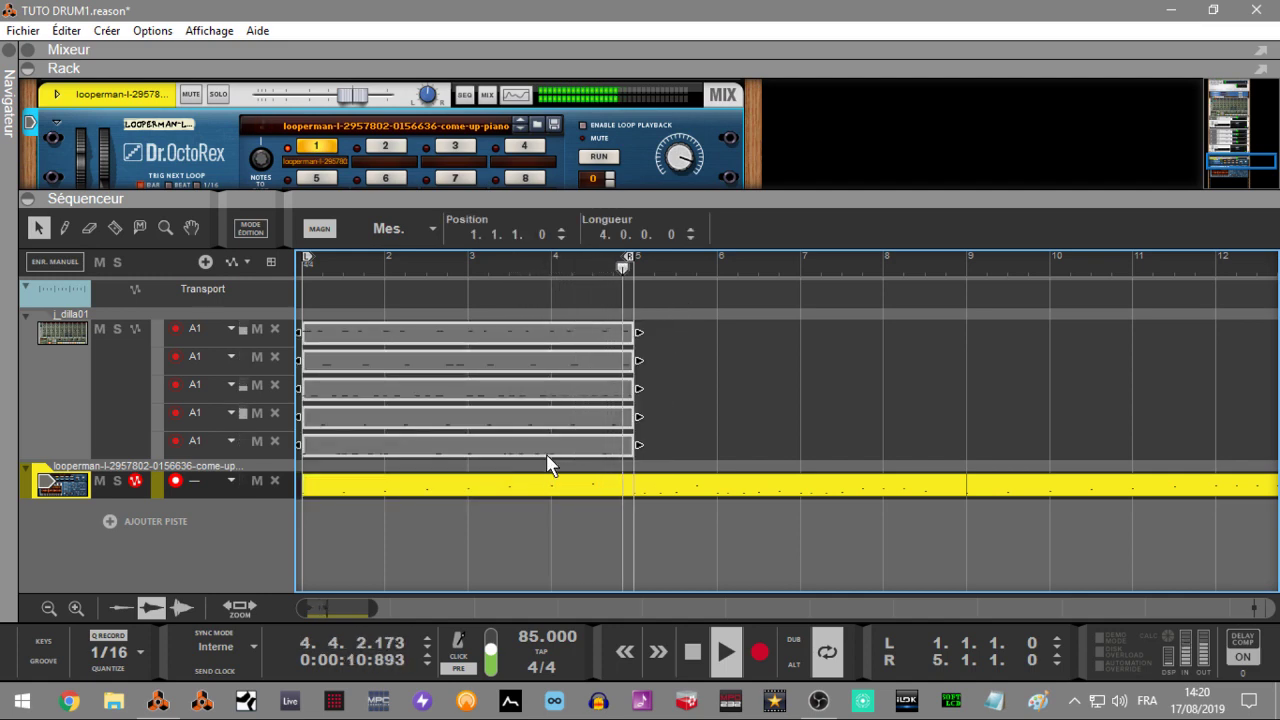
pyautogui.press('space')
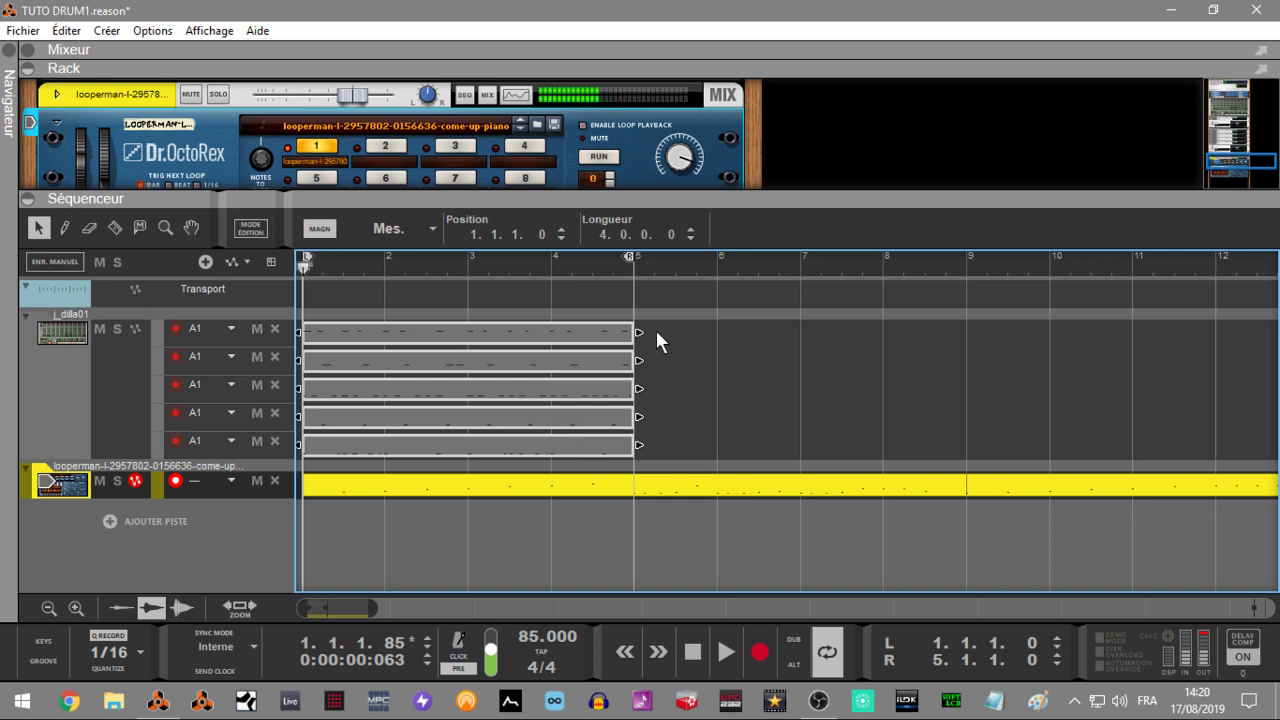
pyautogui.moveTo(658, 320); pyautogui.dragTo(527, 480)
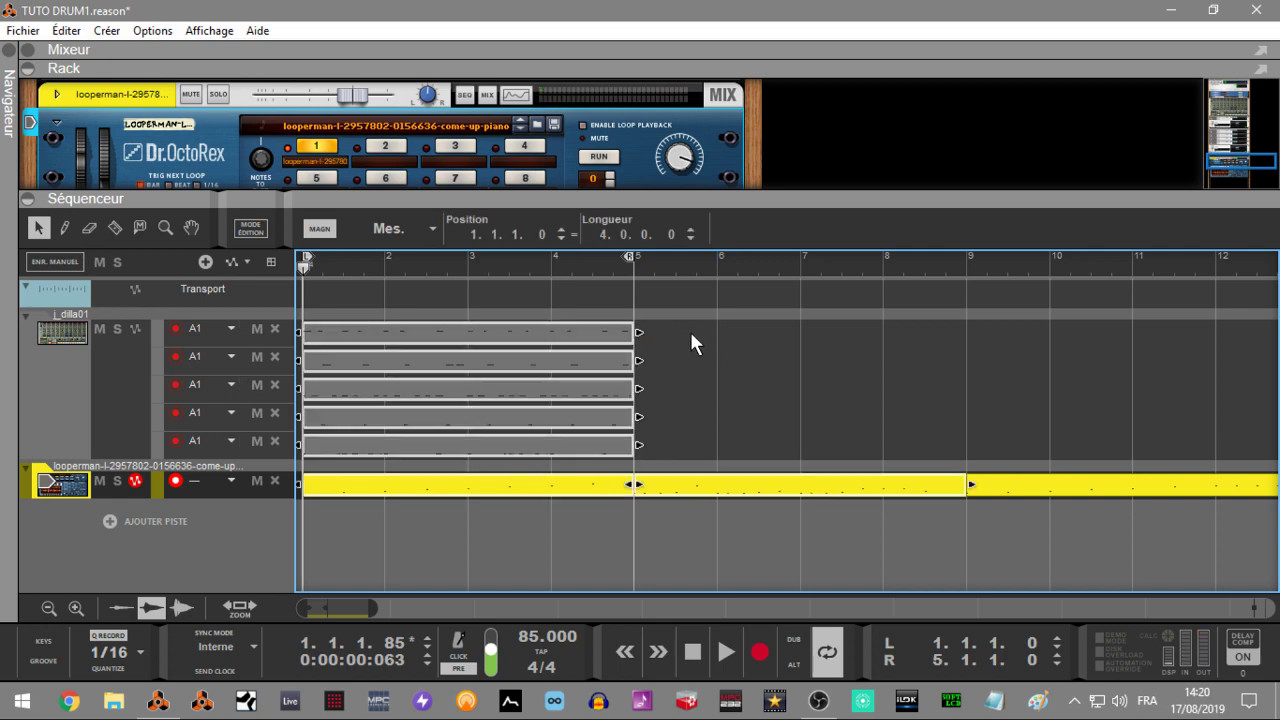
pyautogui.moveTo(690, 331); pyautogui.dragTo(527, 449)
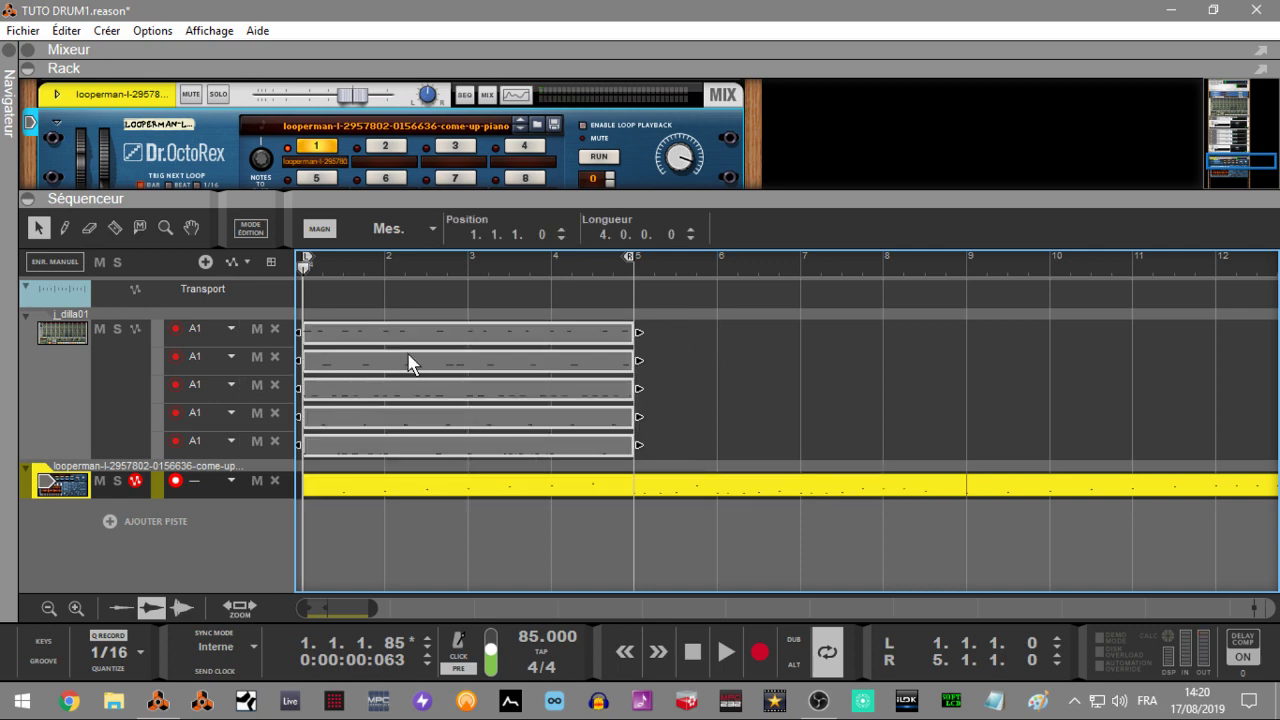
pyautogui.press('KP_2')
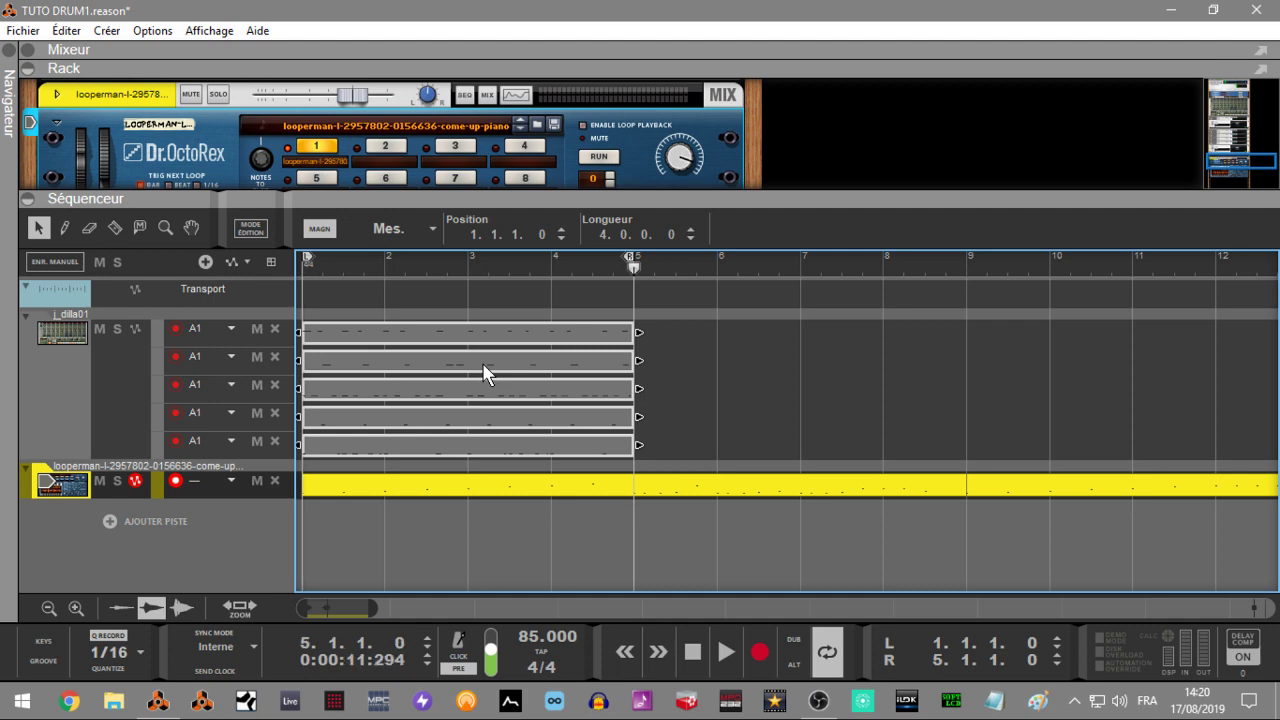
pyautogui.hotkey('ctrl', 'v')
pyautogui.hotkey('ctrl', 'v')
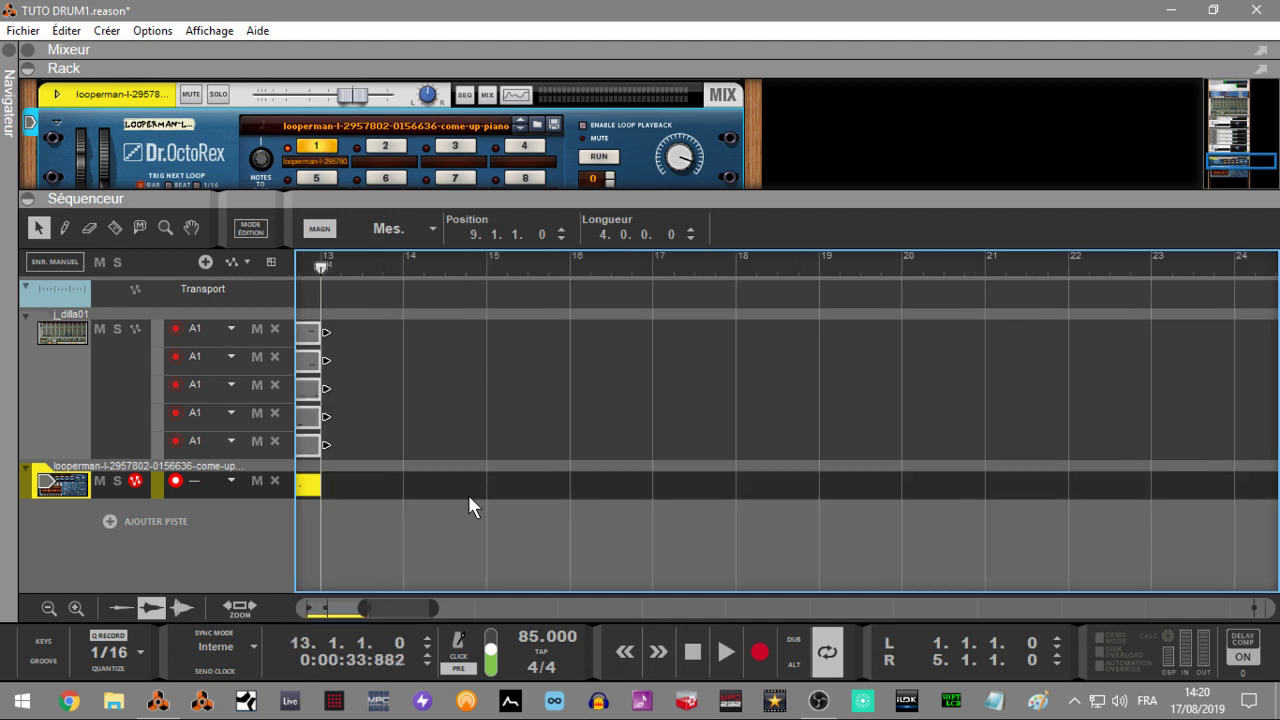
# Extend the loop's right locator to bar 13 and play the whole arrangement from the start.
pyautogui.moveTo(366, 608); pyautogui.dragTo(302, 608)
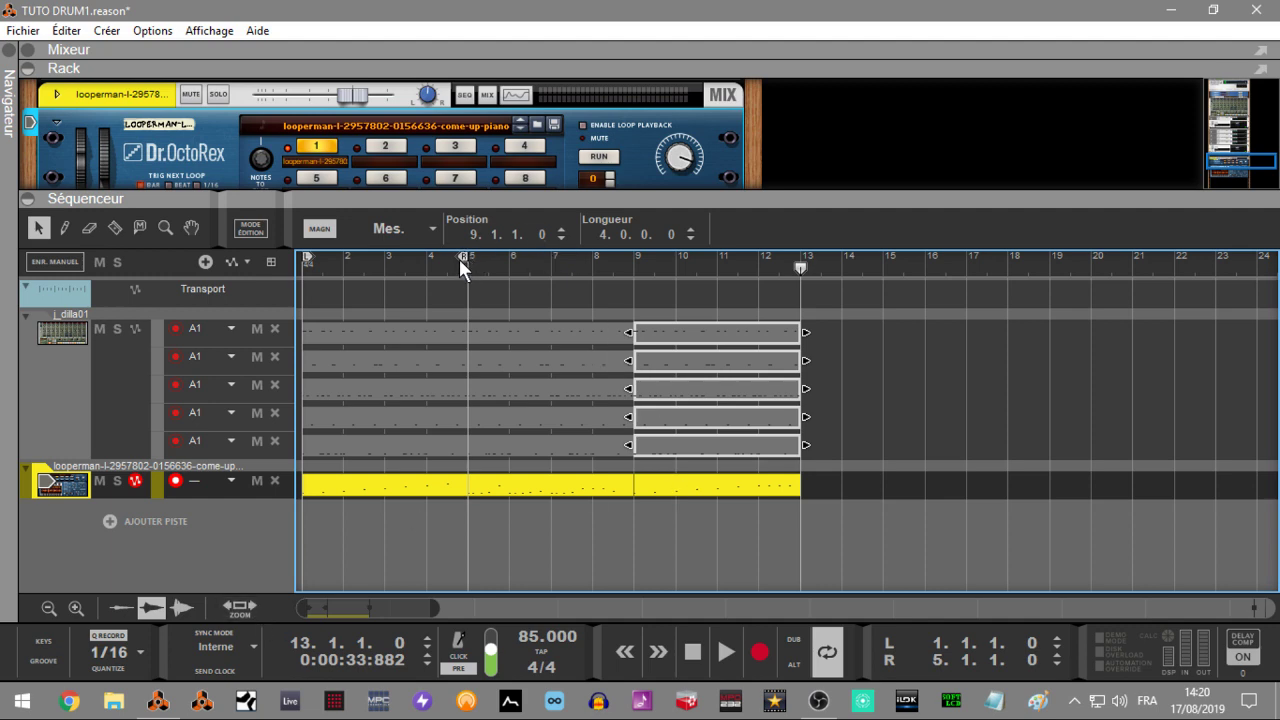
pyautogui.moveTo(460, 258); pyautogui.dragTo(832, 262)
pyautogui.press('Home')
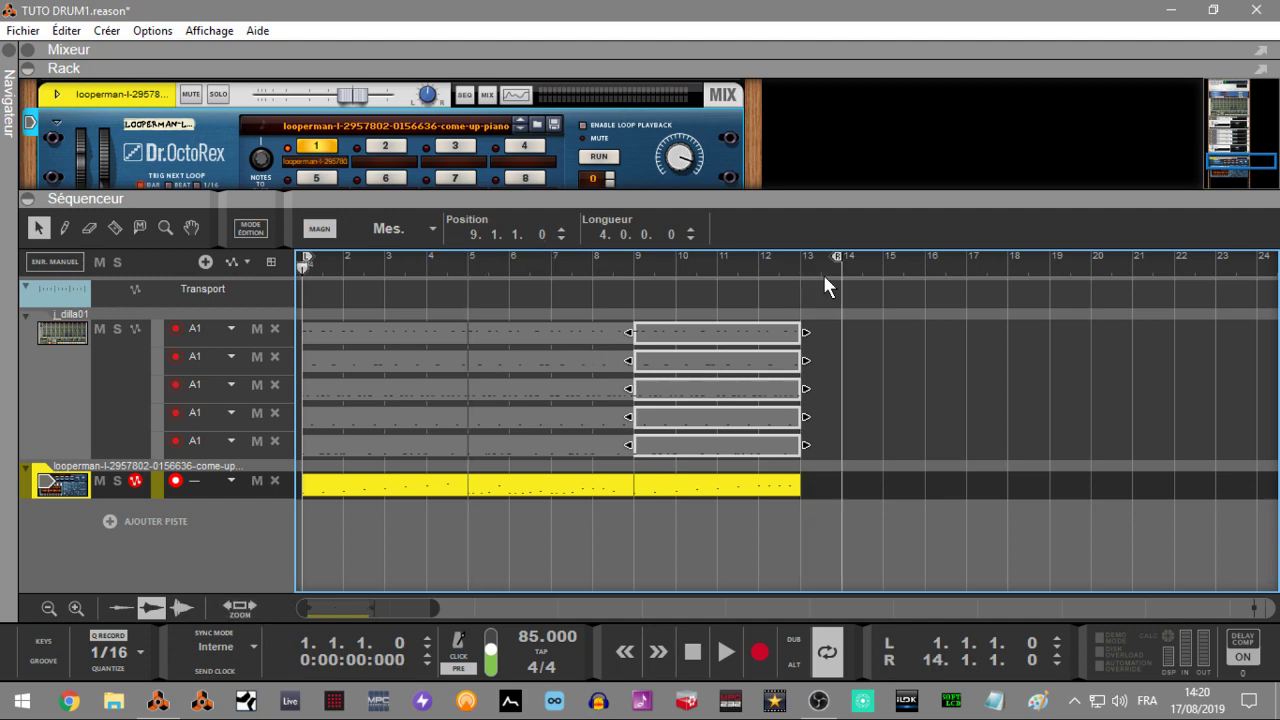
pyautogui.press('space')
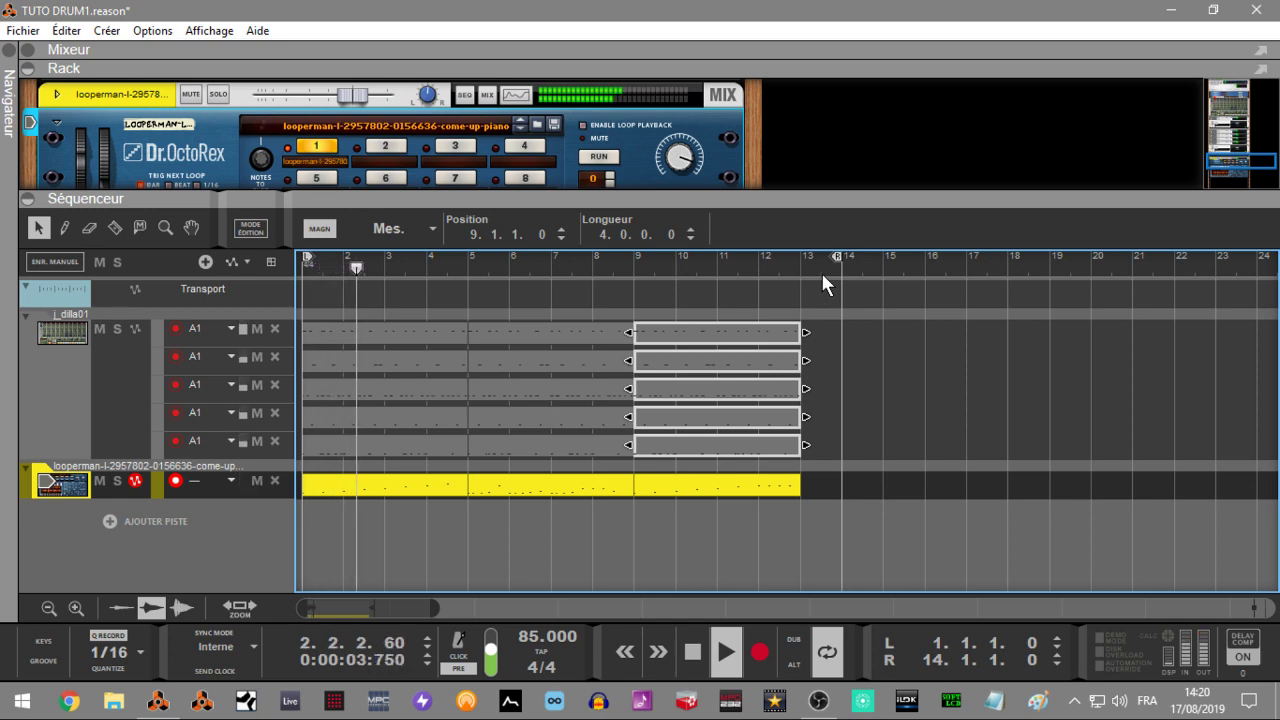
pyautogui.click(843, 360)
pyautogui.moveTo(837, 256); pyautogui.dragTo(795, 257)
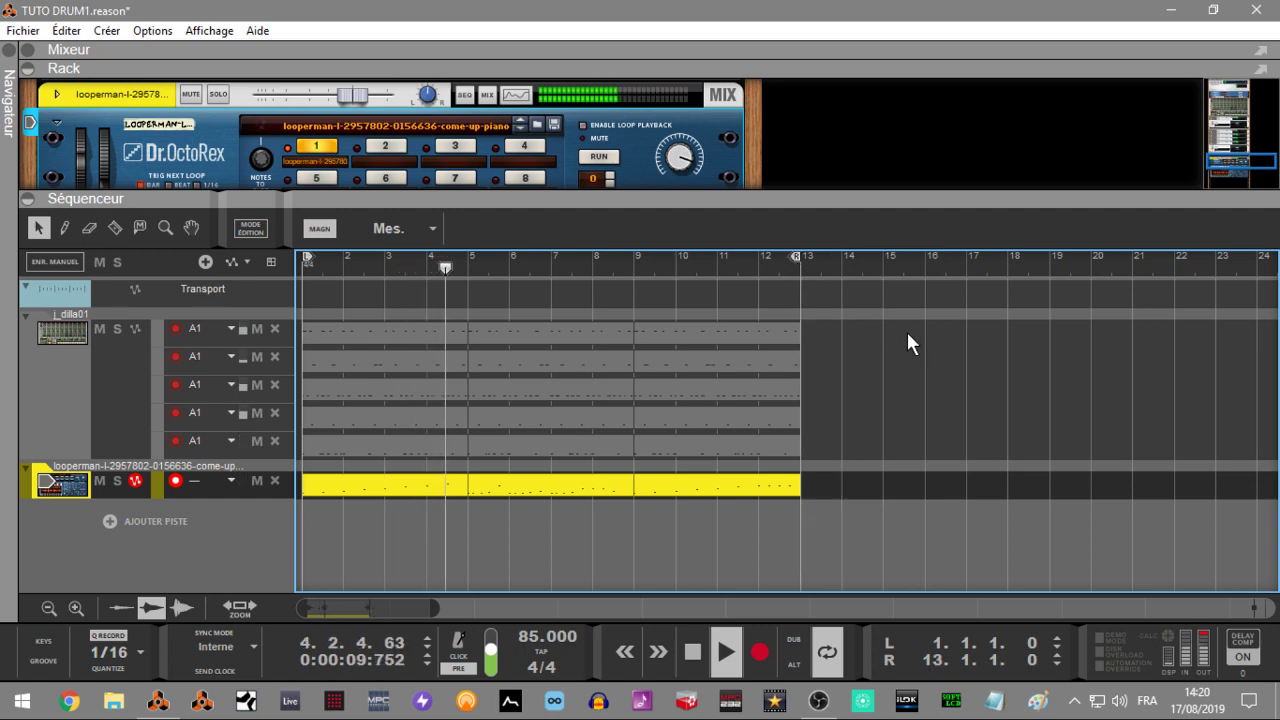
# Stop playback, swap the piano clips at bars 5 and 9, and play the rearranged loop from the start.
pyautogui.click(28, 199)
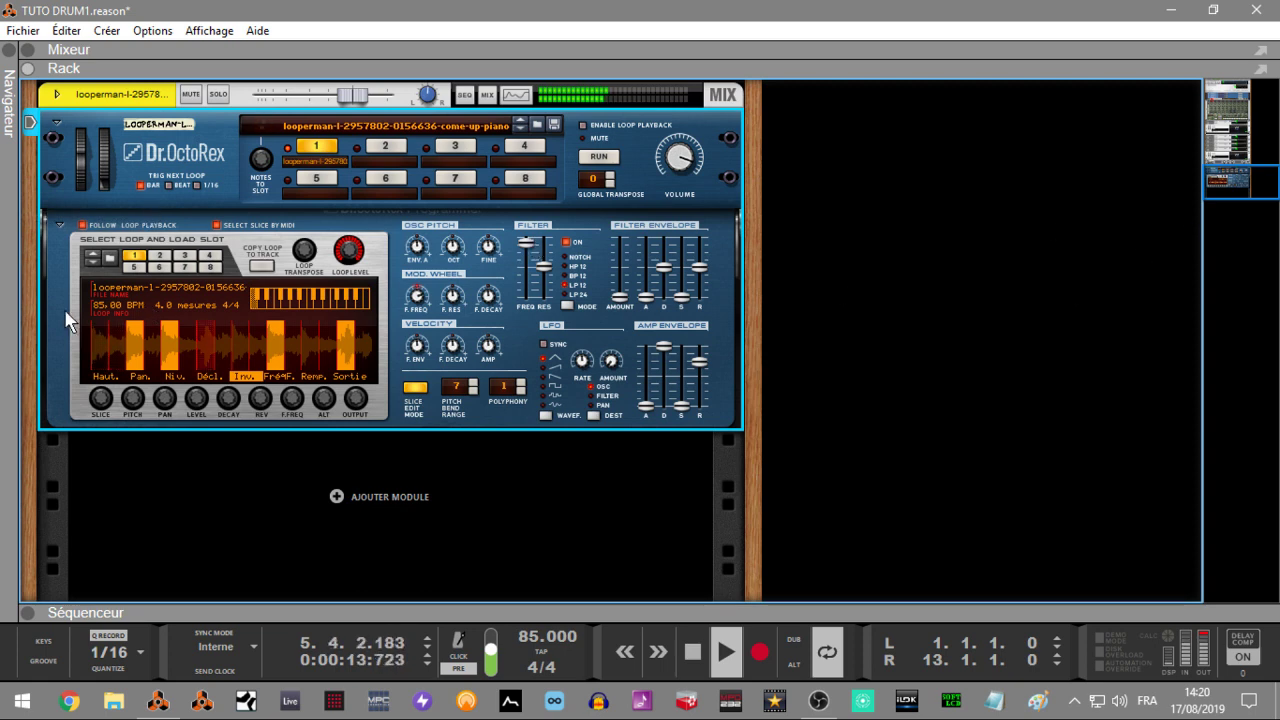
pyautogui.click(28, 613)
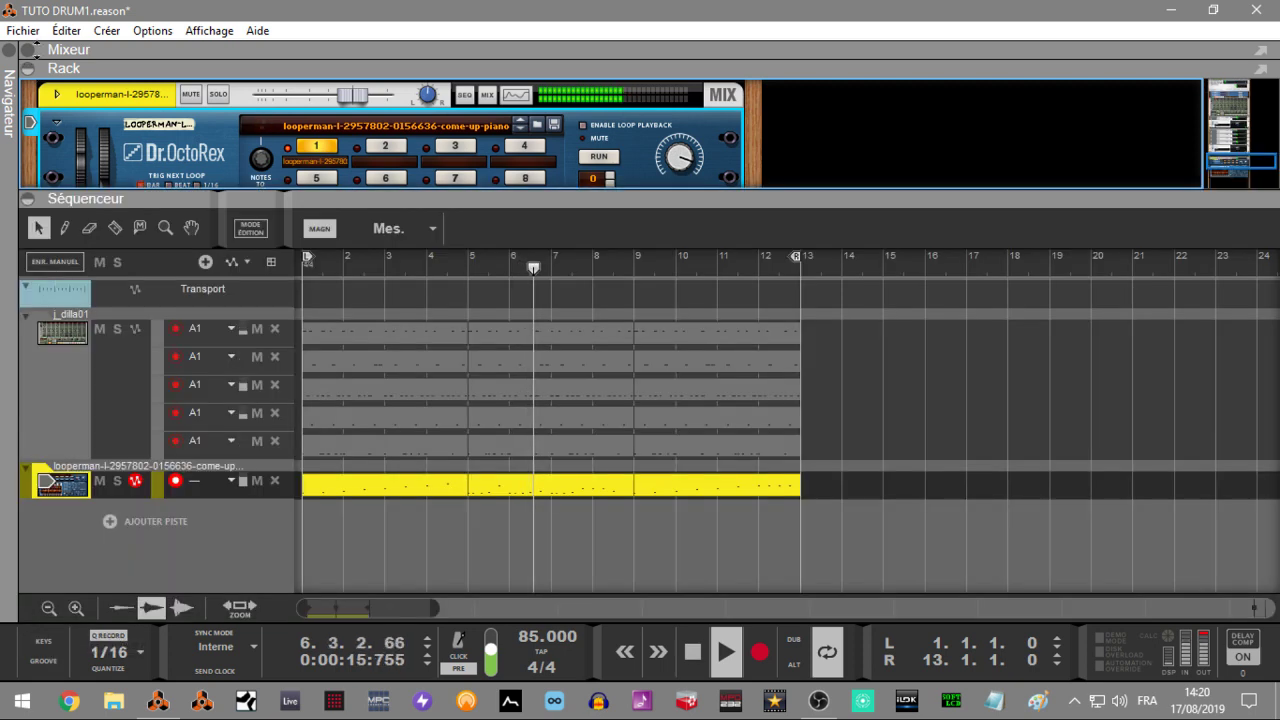
pyautogui.click(32, 72)
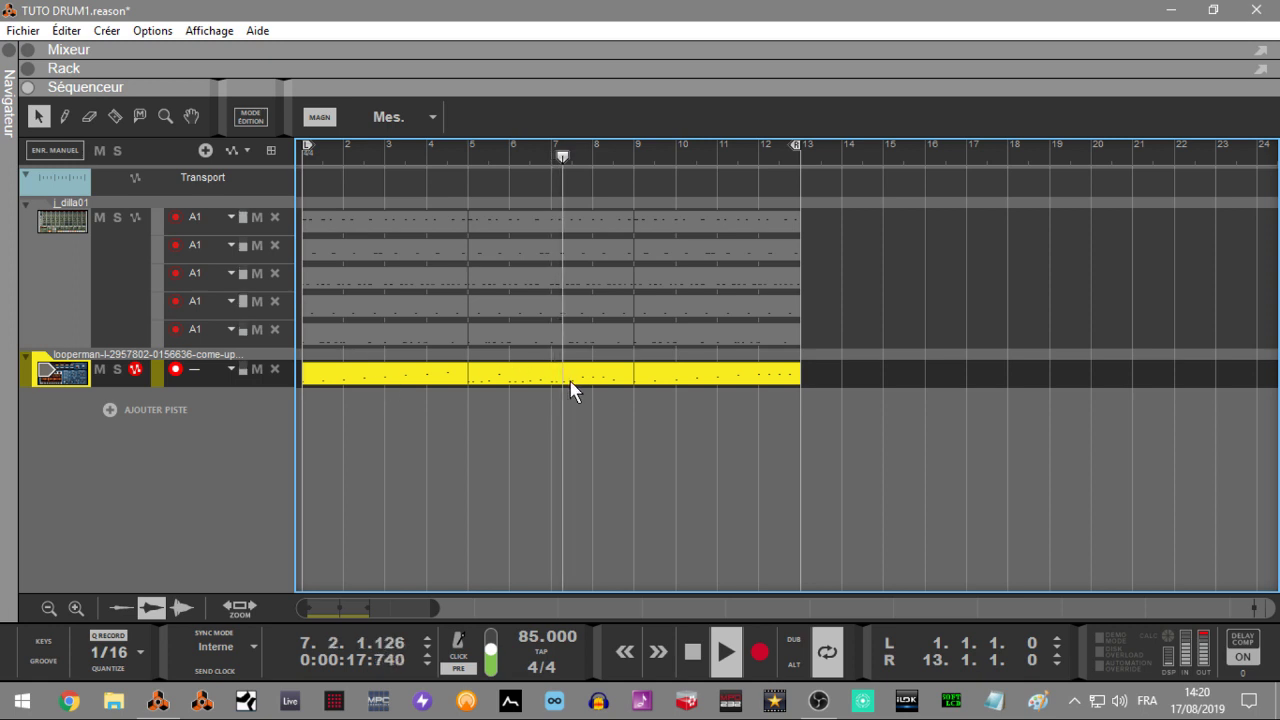
pyautogui.press('space')
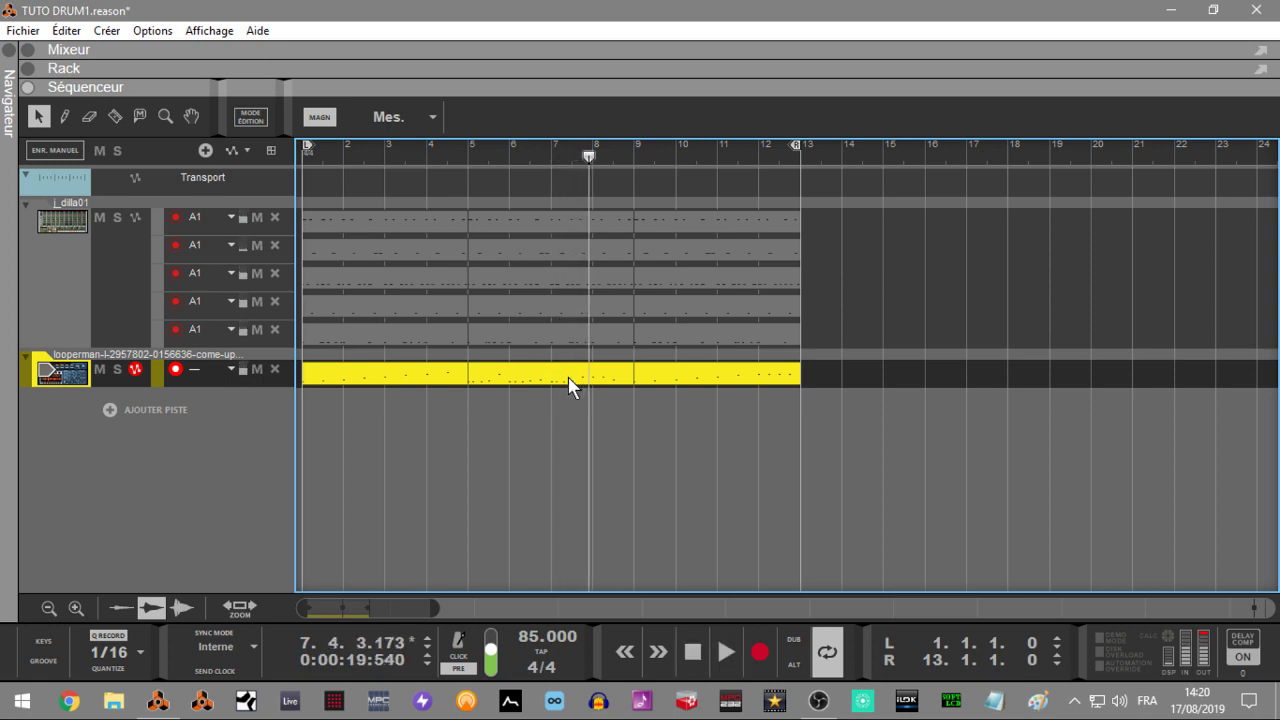
pyautogui.moveTo(572, 383); pyautogui.dragTo(901, 432)
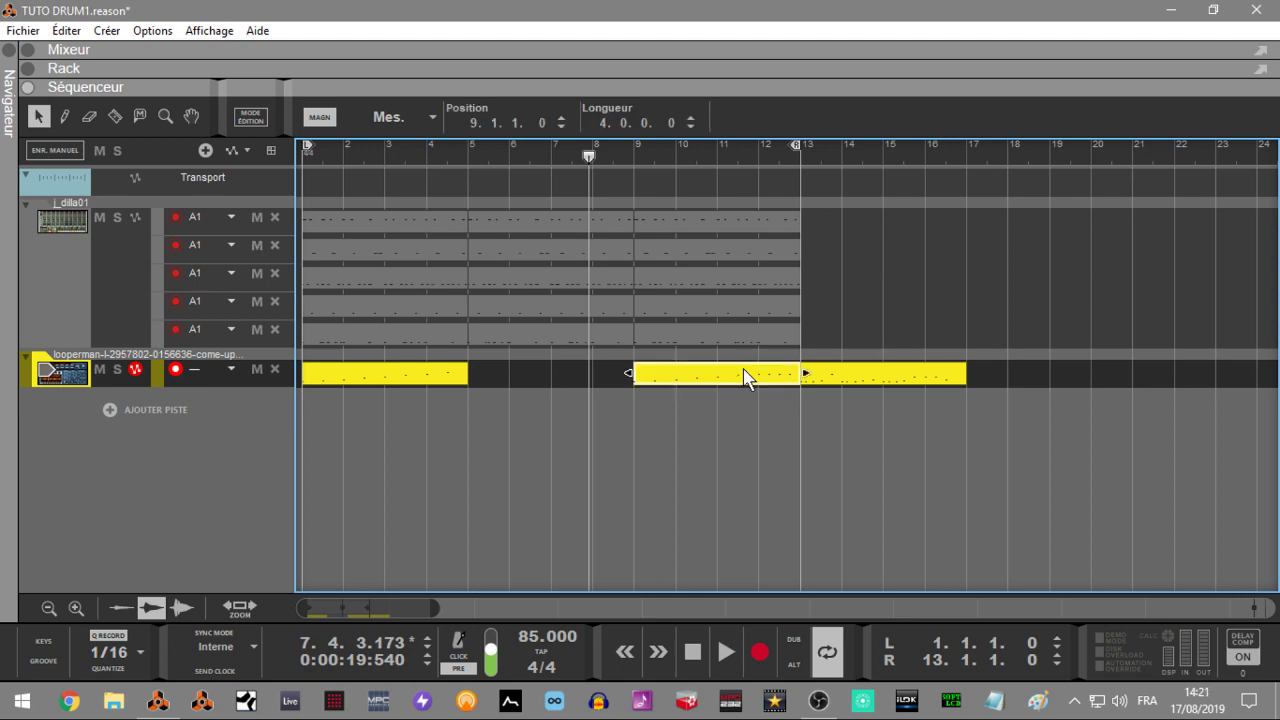
pyautogui.moveTo(749, 377); pyautogui.dragTo(587, 377)
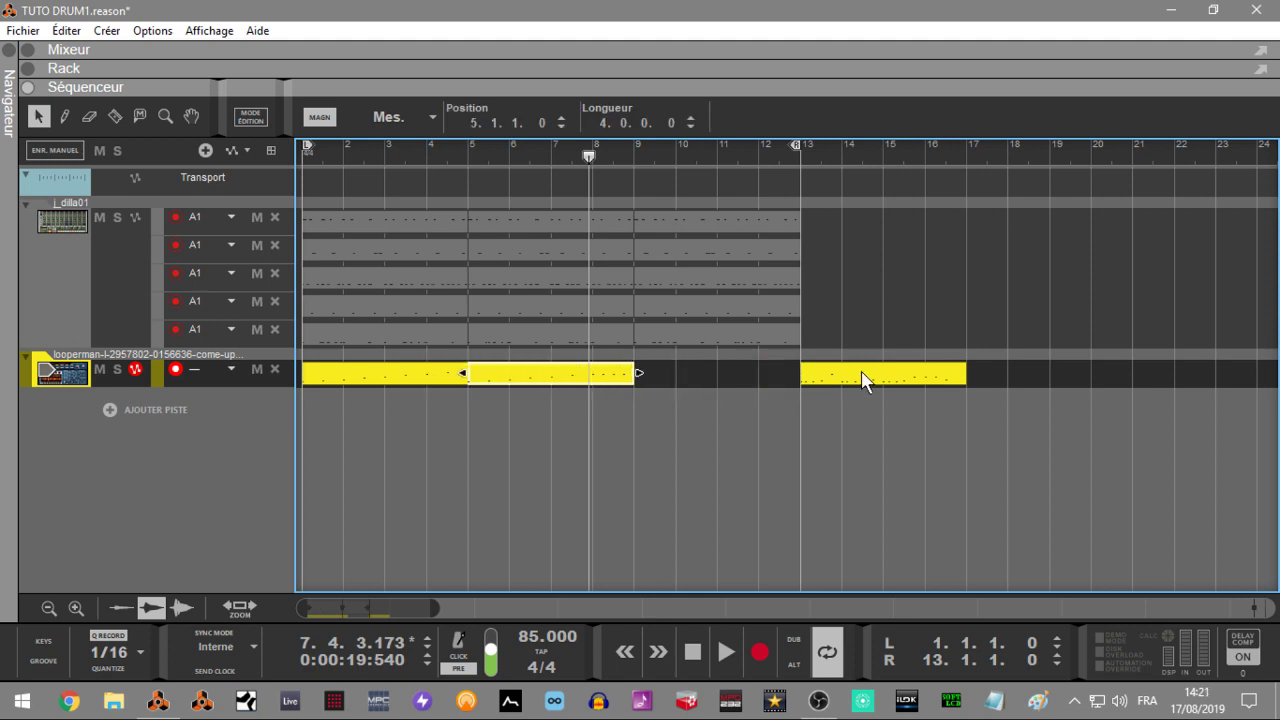
pyautogui.moveTo(862, 381); pyautogui.dragTo(684, 383)
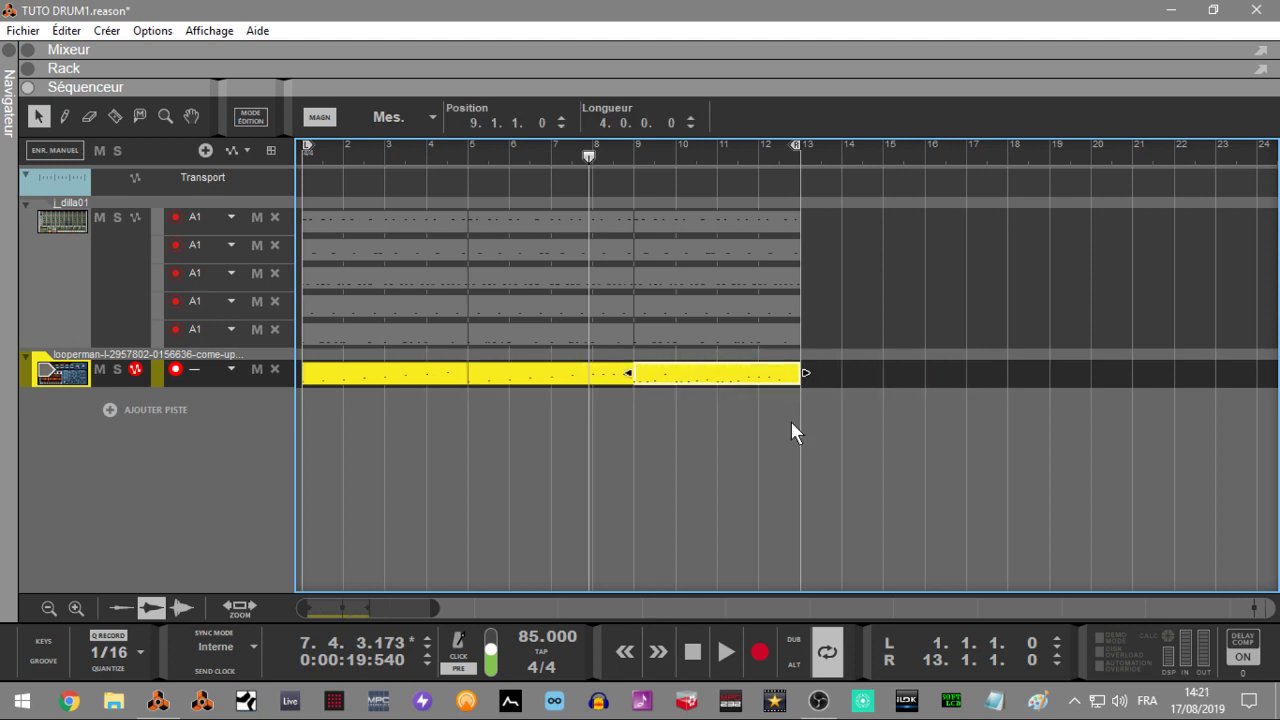
pyautogui.press('space')
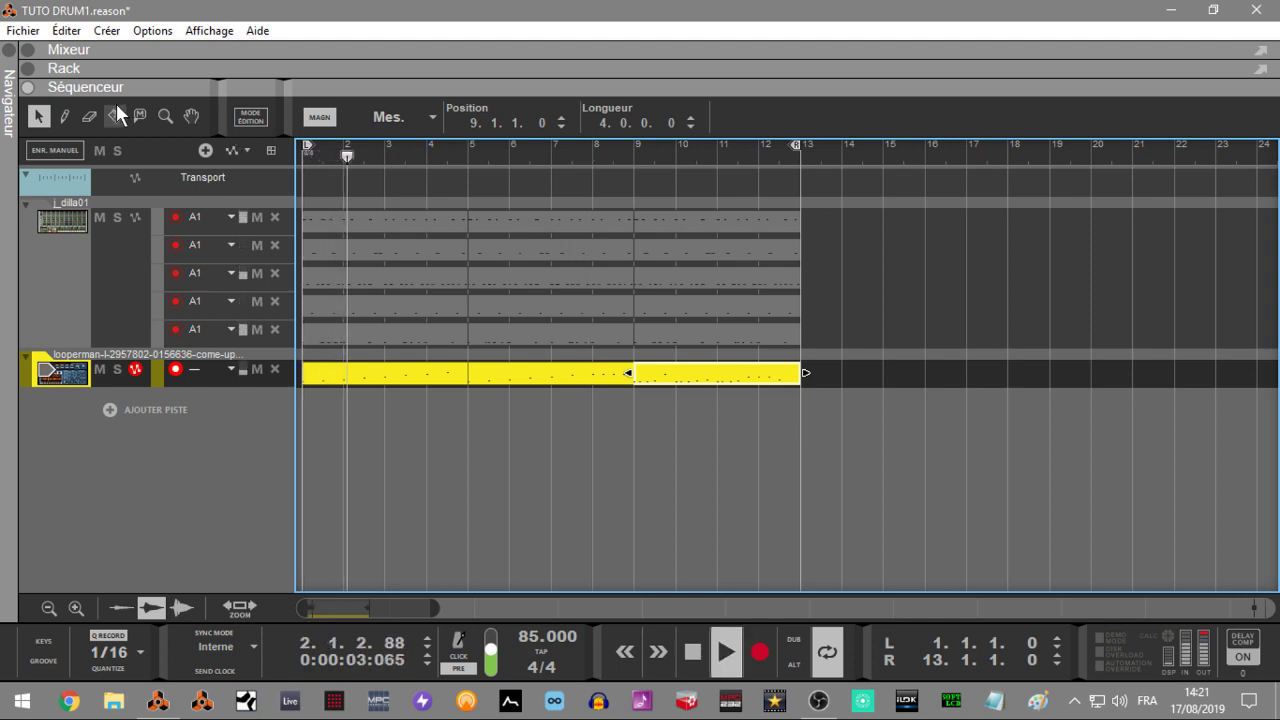
# Maximize the rack, collapse the Dr. OctoRex programmer and reveal the insert effects area of the piano's mix channel.
pyautogui.click(30, 70)
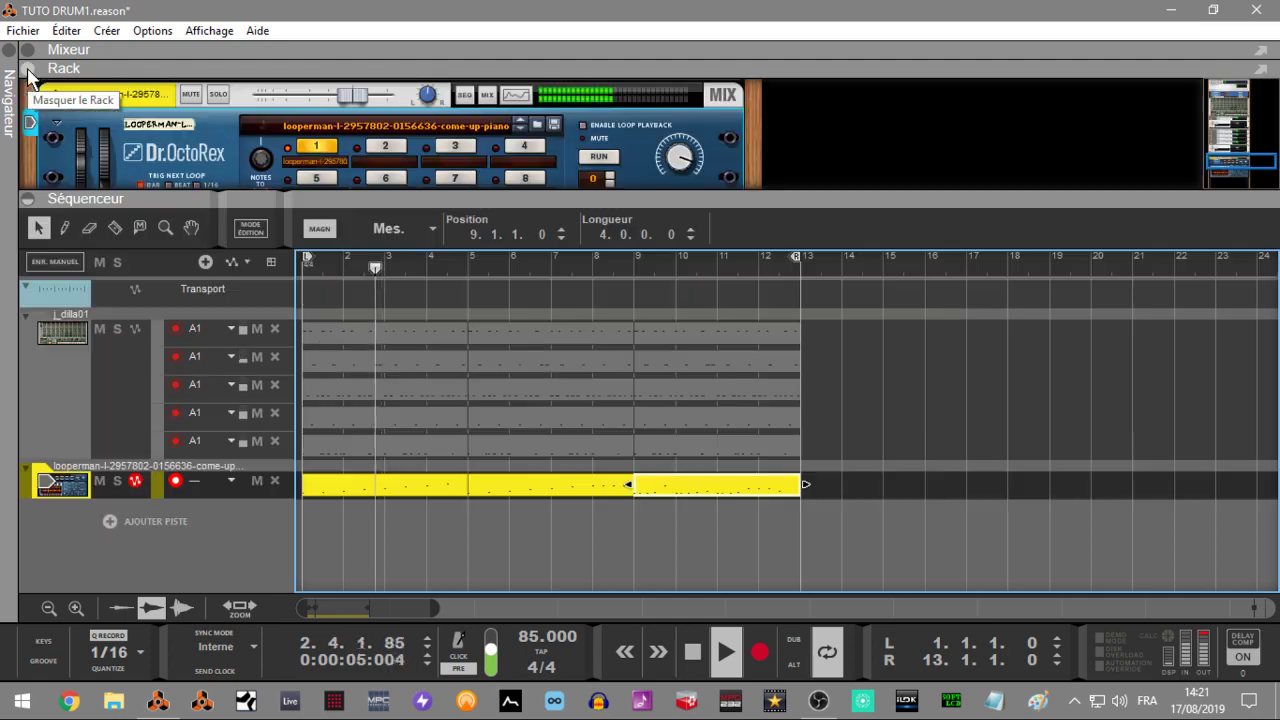
pyautogui.click(28, 198)
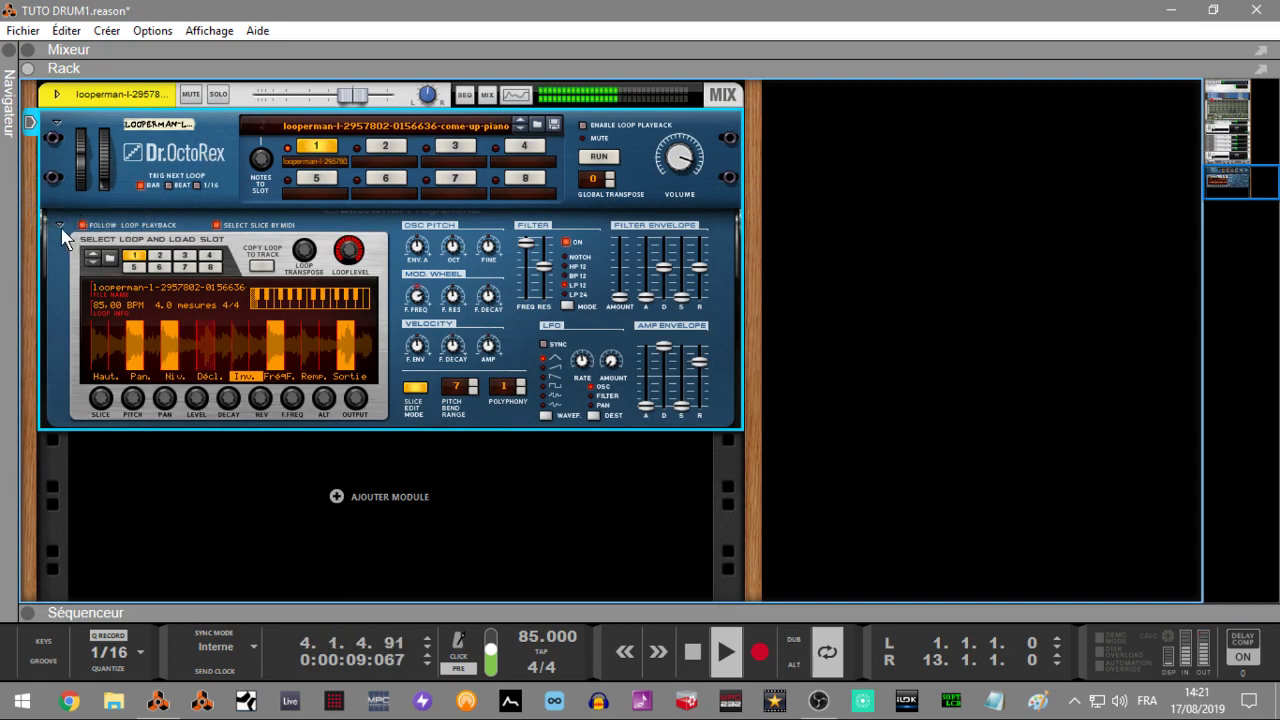
pyautogui.click(61, 229)
pyautogui.click(57, 273)
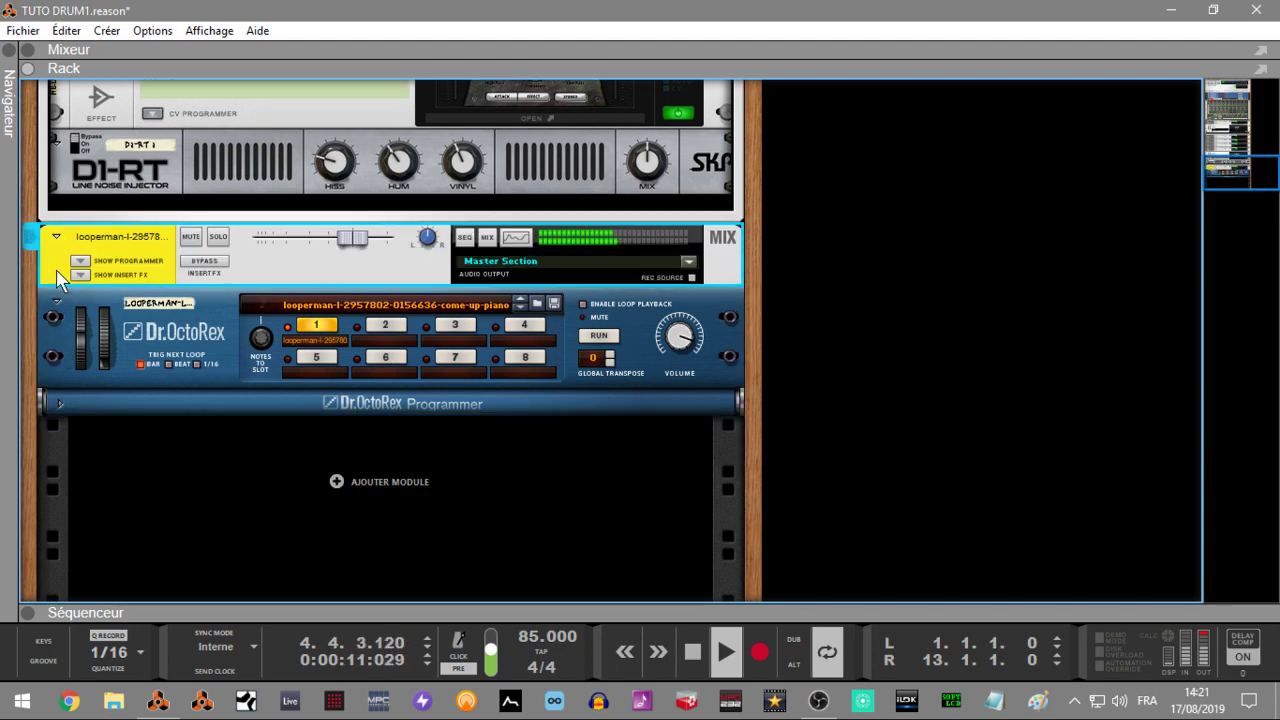
pyautogui.click(80, 275)
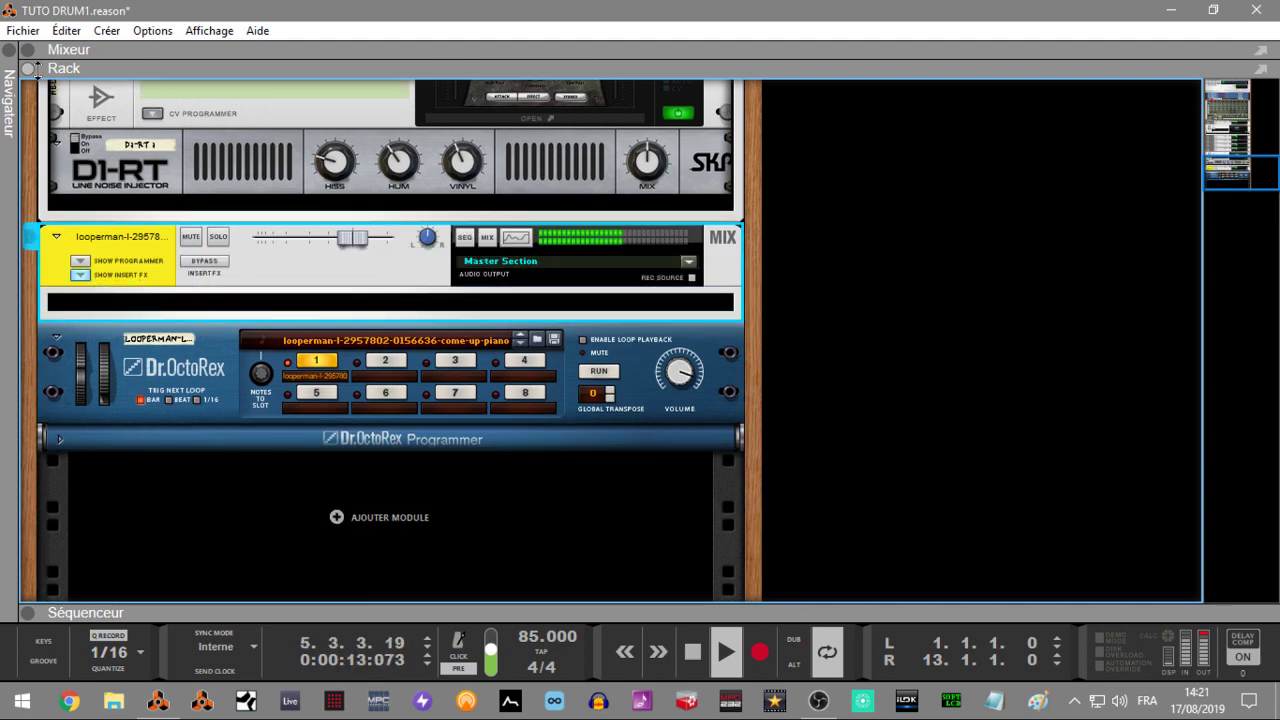
# Find the MClass Equalizer among the effects and add it to the piano channel's insert effects.
pyautogui.click(12, 50)
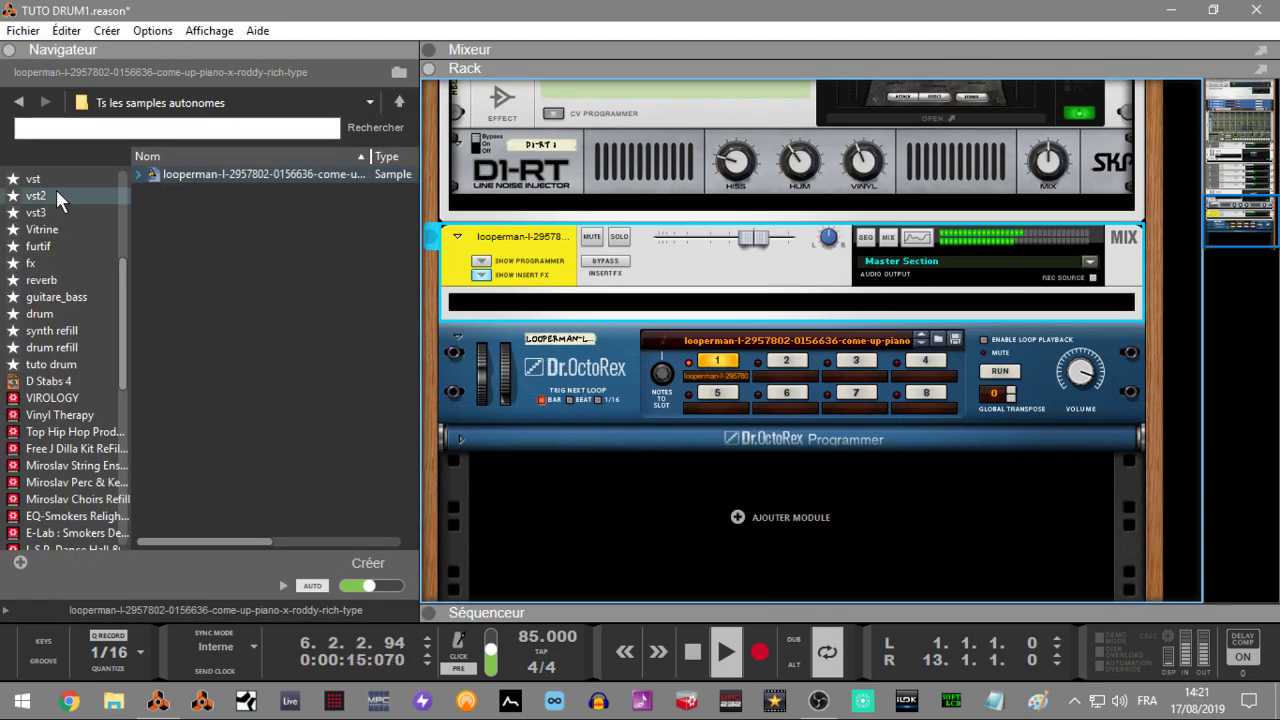
pyautogui.scroll(5, 117, 269)
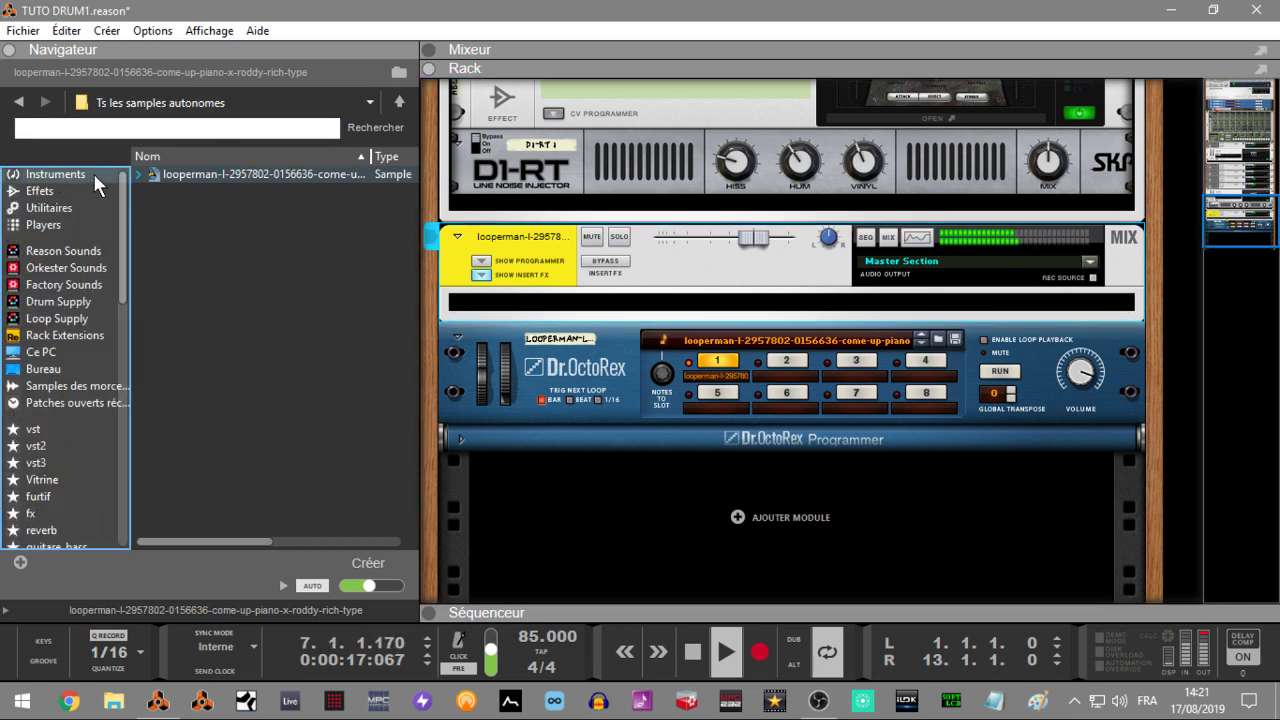
pyautogui.click(48, 191)
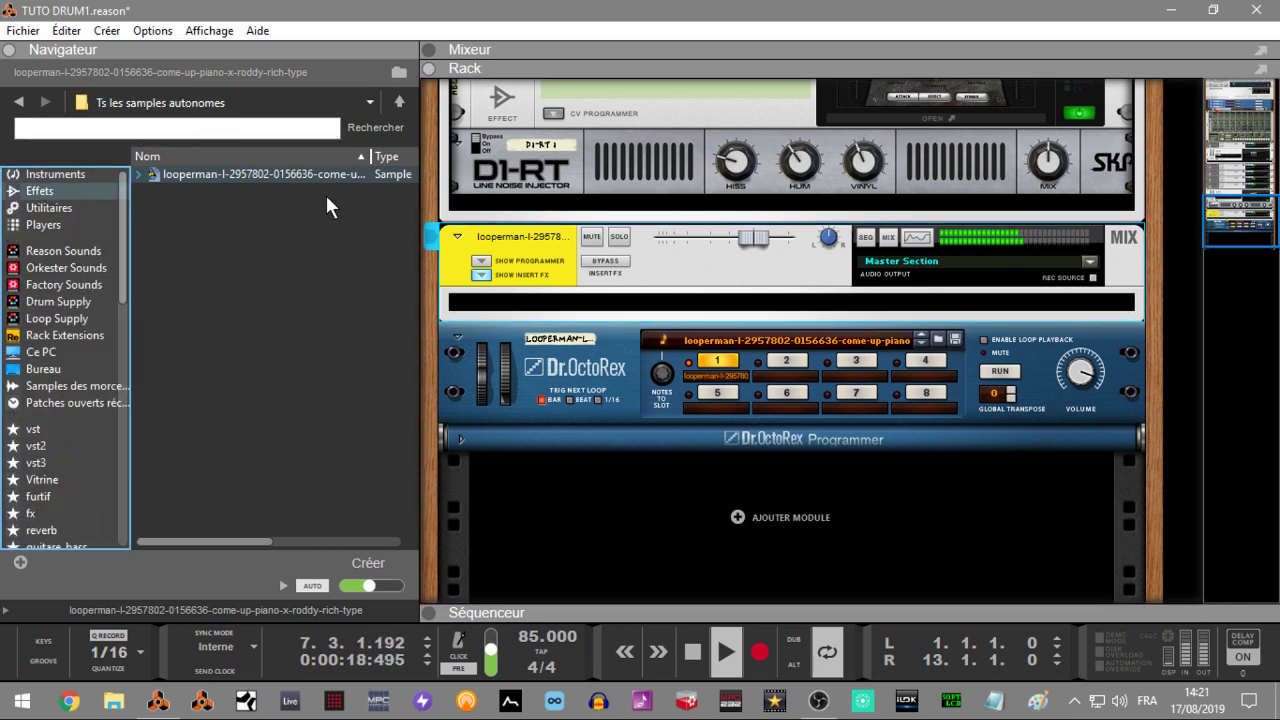
pyautogui.moveTo(414, 165); pyautogui.dragTo(437, 295)
pyautogui.click(295, 258)
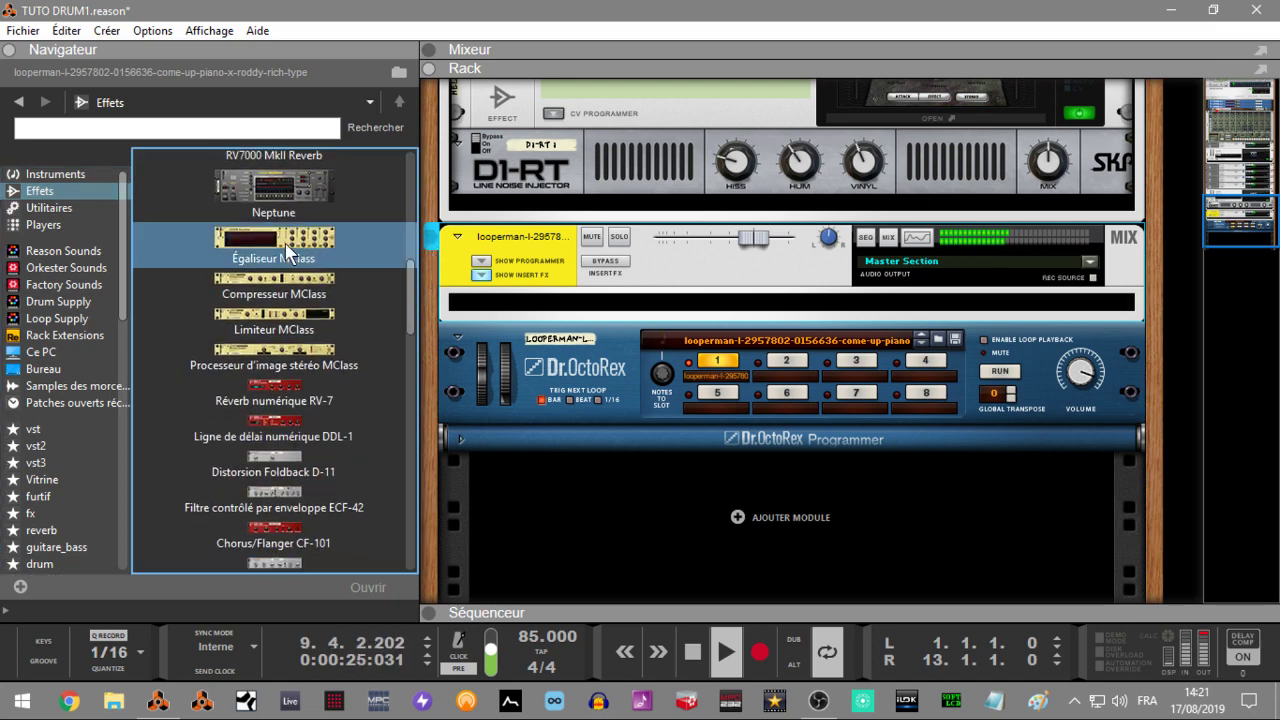
pyautogui.moveTo(287, 254); pyautogui.dragTo(669, 310)
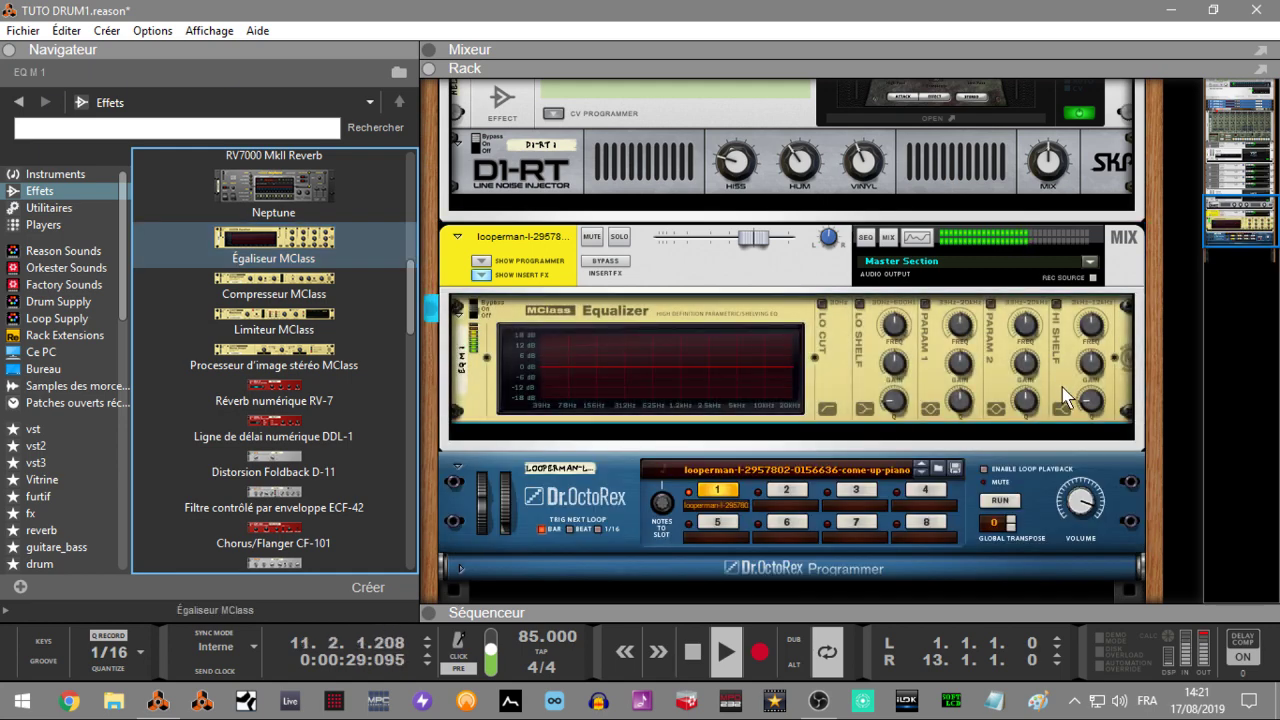
# Enable the equalizer's lo cut and all four bands, and cut the gain of the low and high shelves.
pyautogui.click(821, 303)
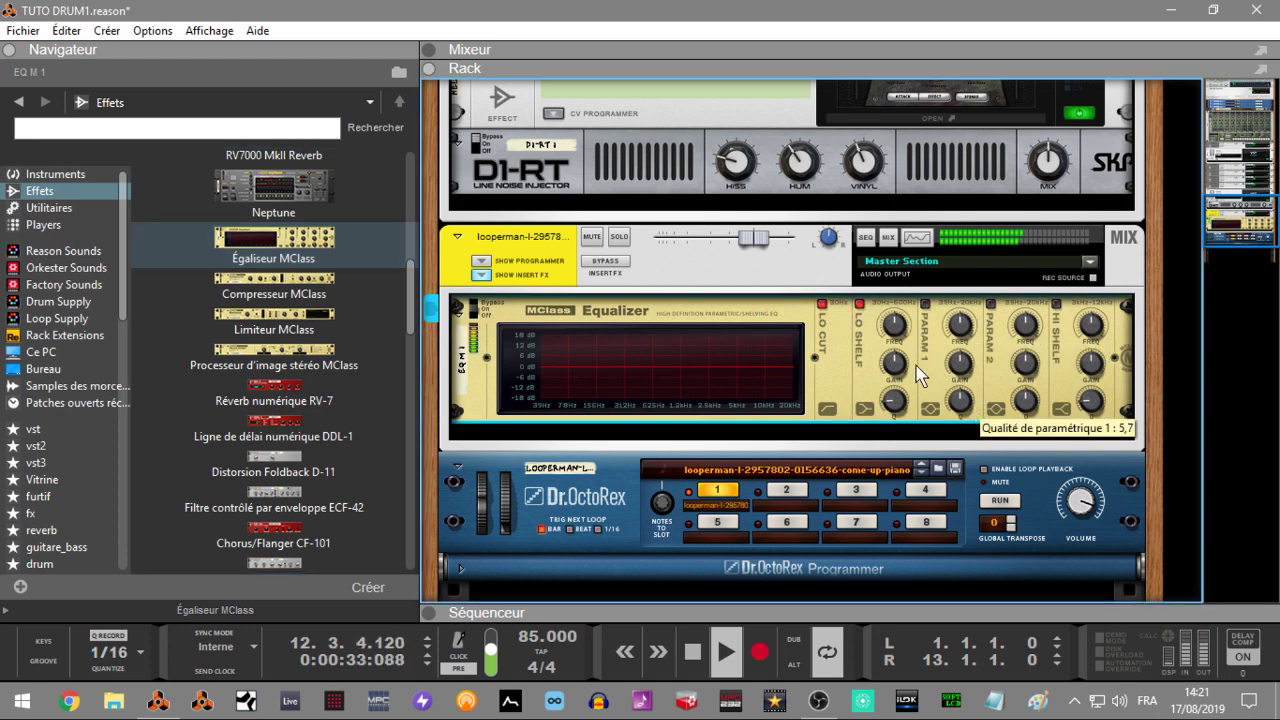
pyautogui.moveTo(894, 363); pyautogui.dragTo(888, 404)
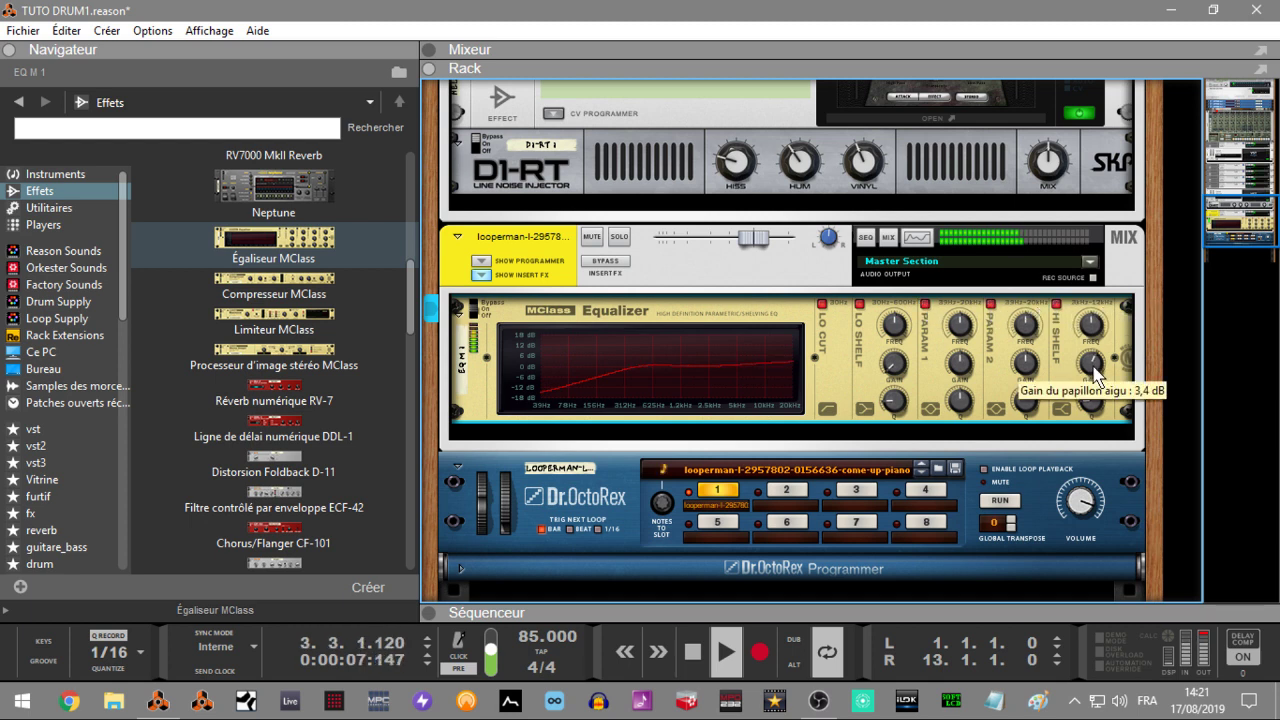
pyautogui.moveTo(1094, 371); pyautogui.dragTo(1093, 393)
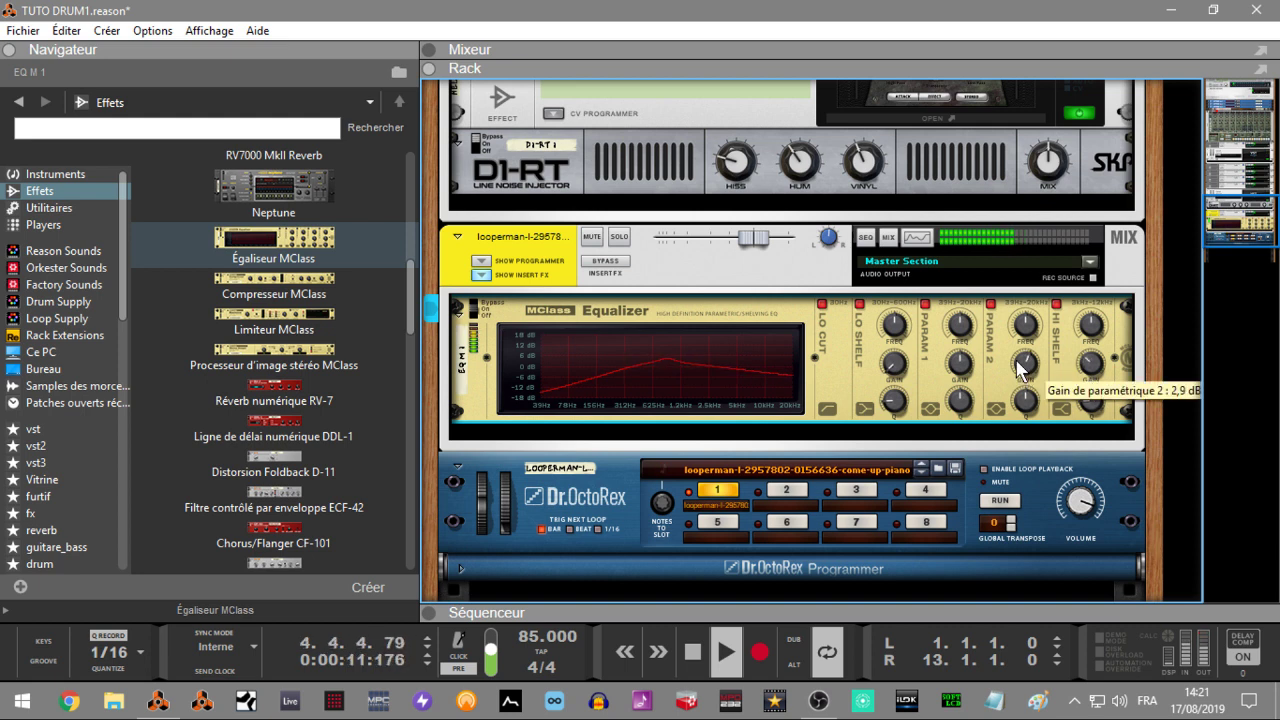
# Boost parametric 2 with a quality of 1.0, cut parametric 1 broadly at a lower frequency, and stop playback.
pyautogui.moveTo(1015, 332); pyautogui.dragTo(1016, 327)
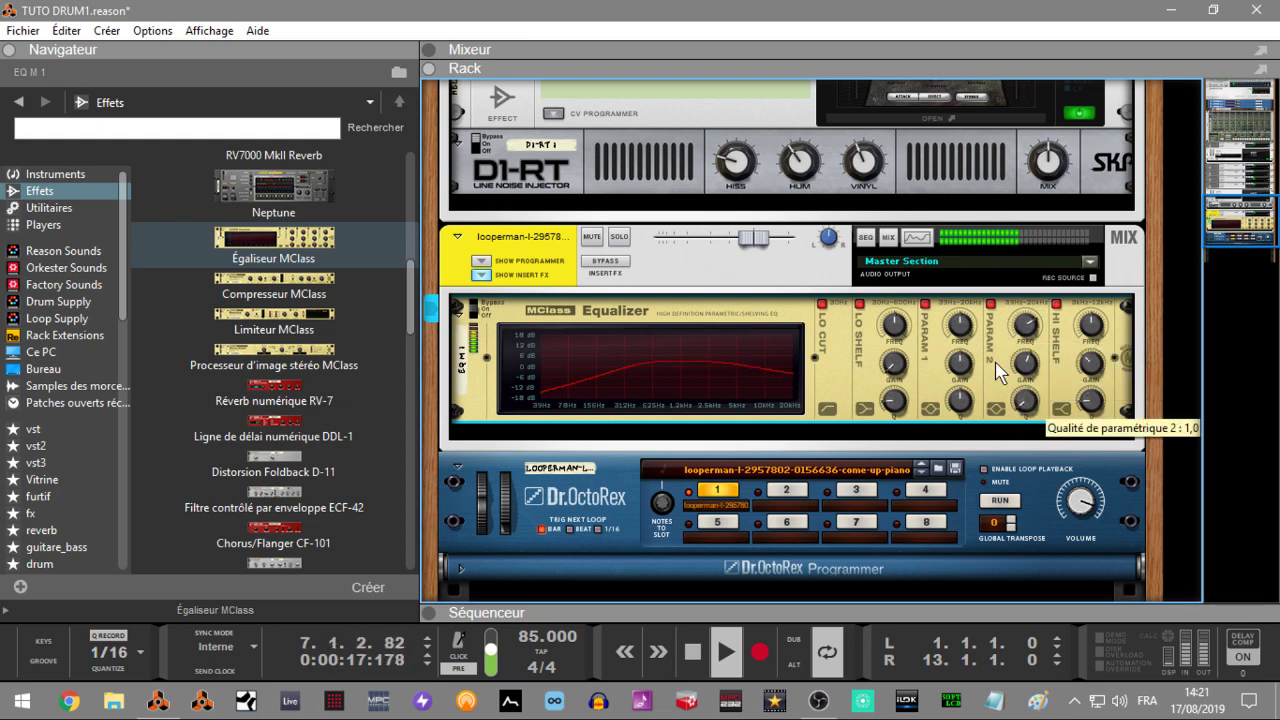
pyautogui.moveTo(963, 369); pyautogui.dragTo(963, 365)
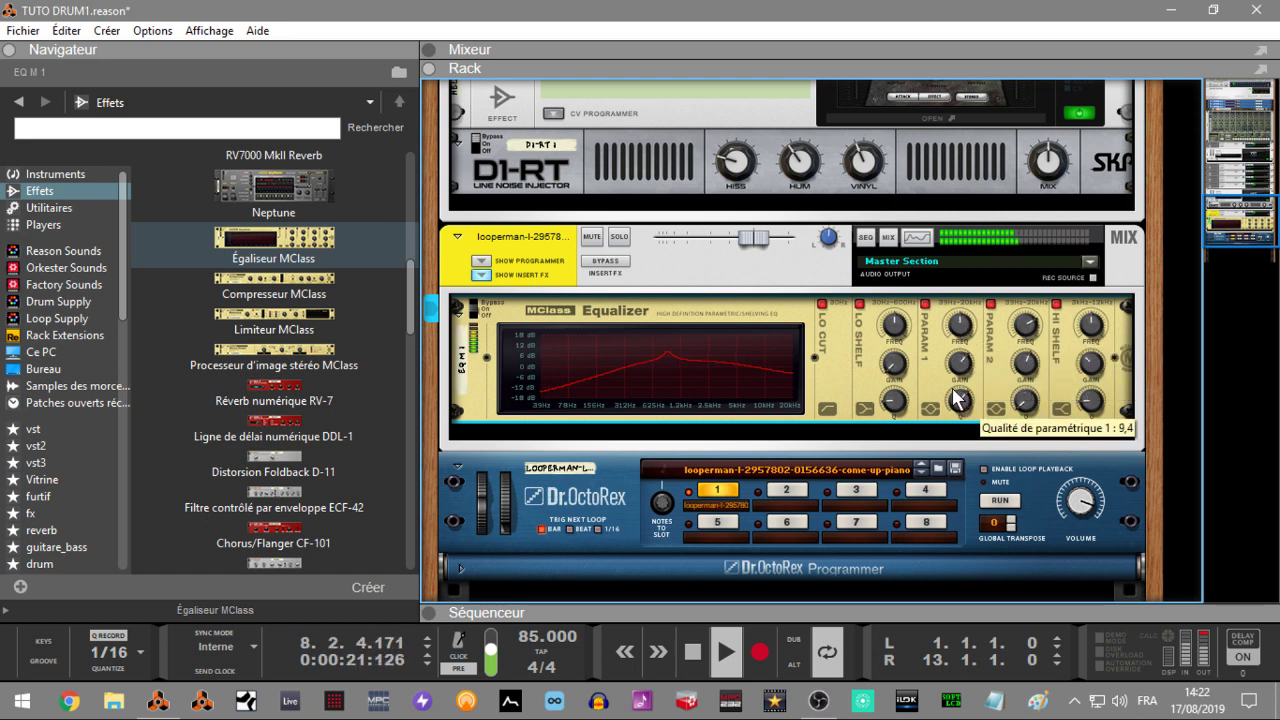
pyautogui.moveTo(953, 391); pyautogui.dragTo(956, 419)
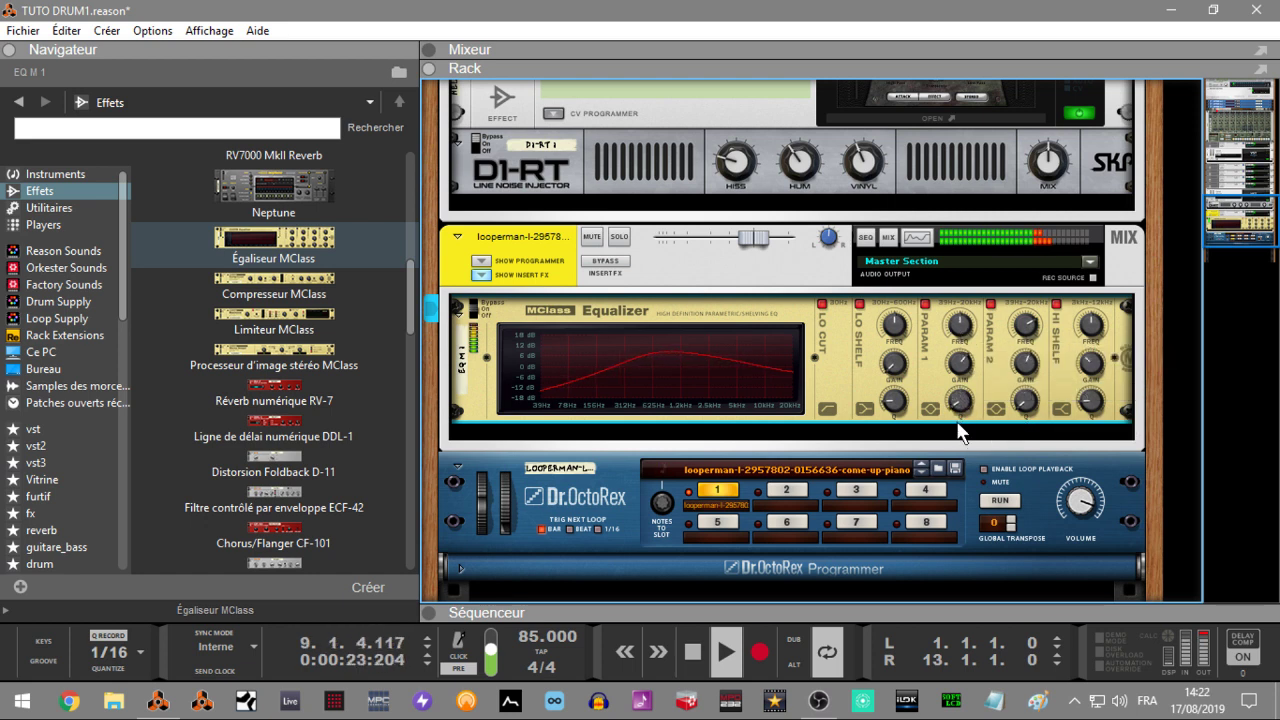
pyautogui.moveTo(961, 328); pyautogui.dragTo(970, 383)
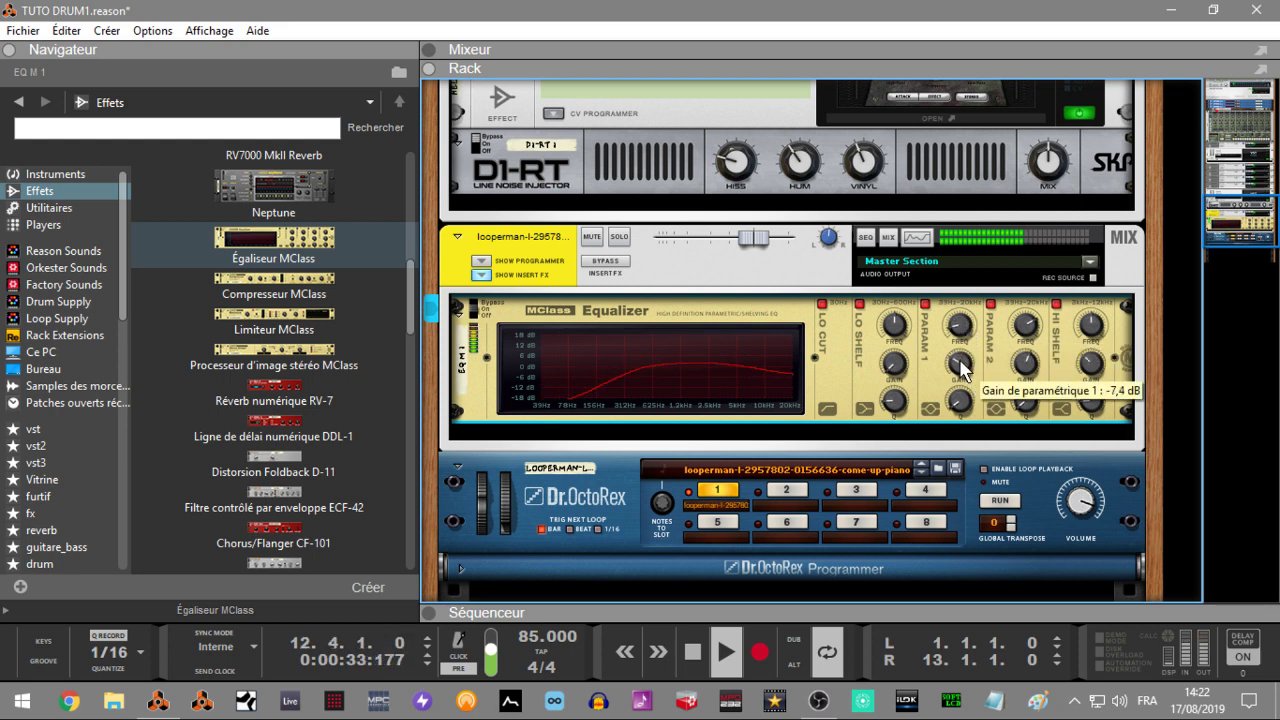
pyautogui.moveTo(962, 370); pyautogui.dragTo(963, 378)
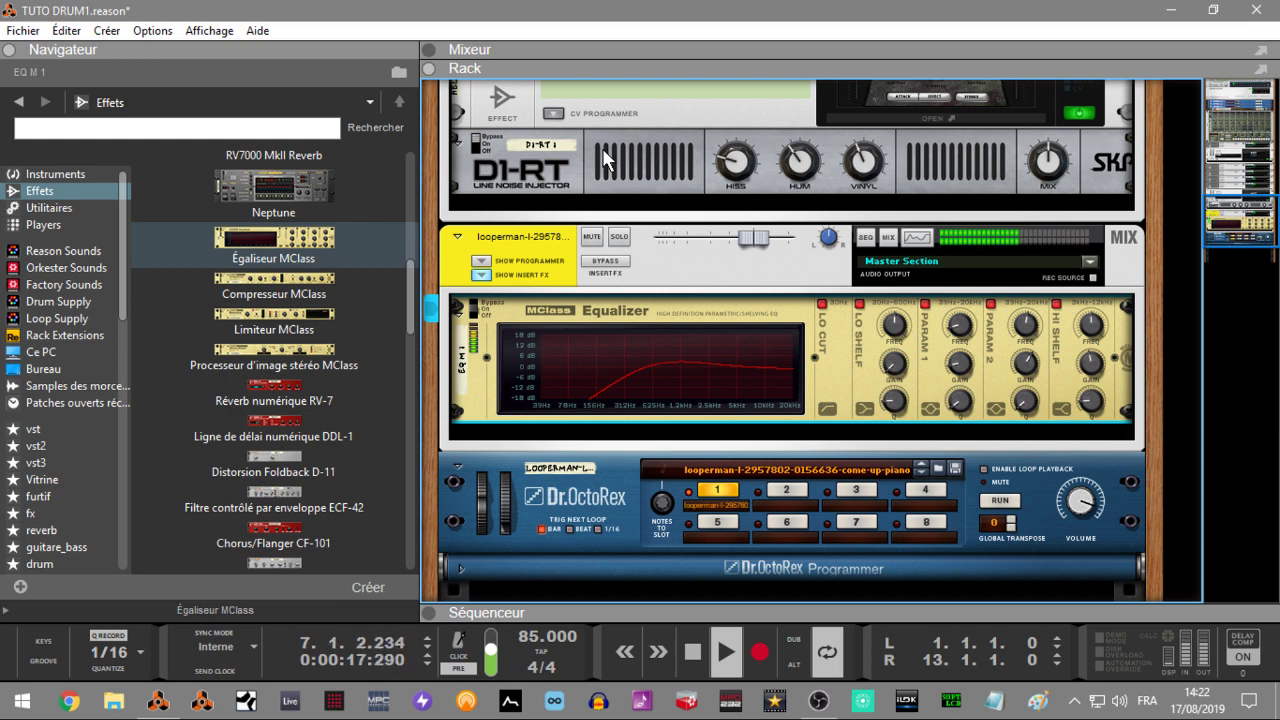
pyautogui.press('space')
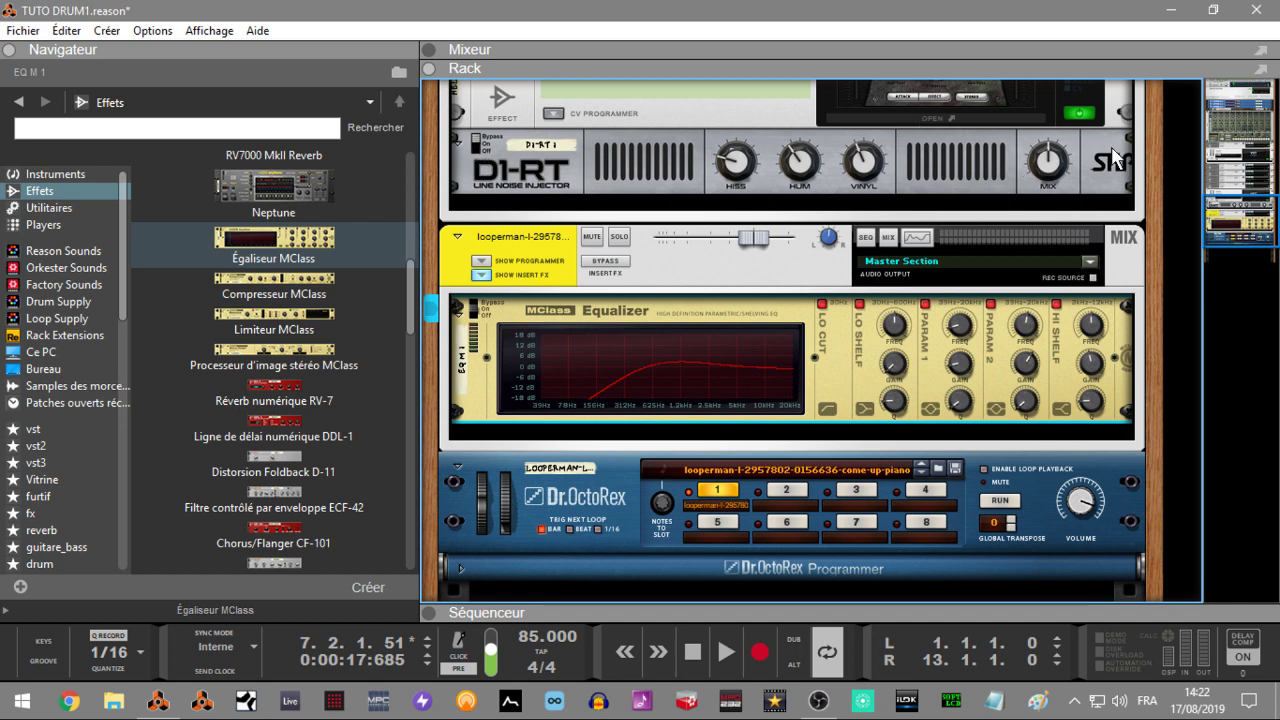
# Adjust the D1-RT noise injector's hum, setting its hiss amount to 40.6 % and its vinyl amount to 39.1 %.
pyautogui.click(484, 148)
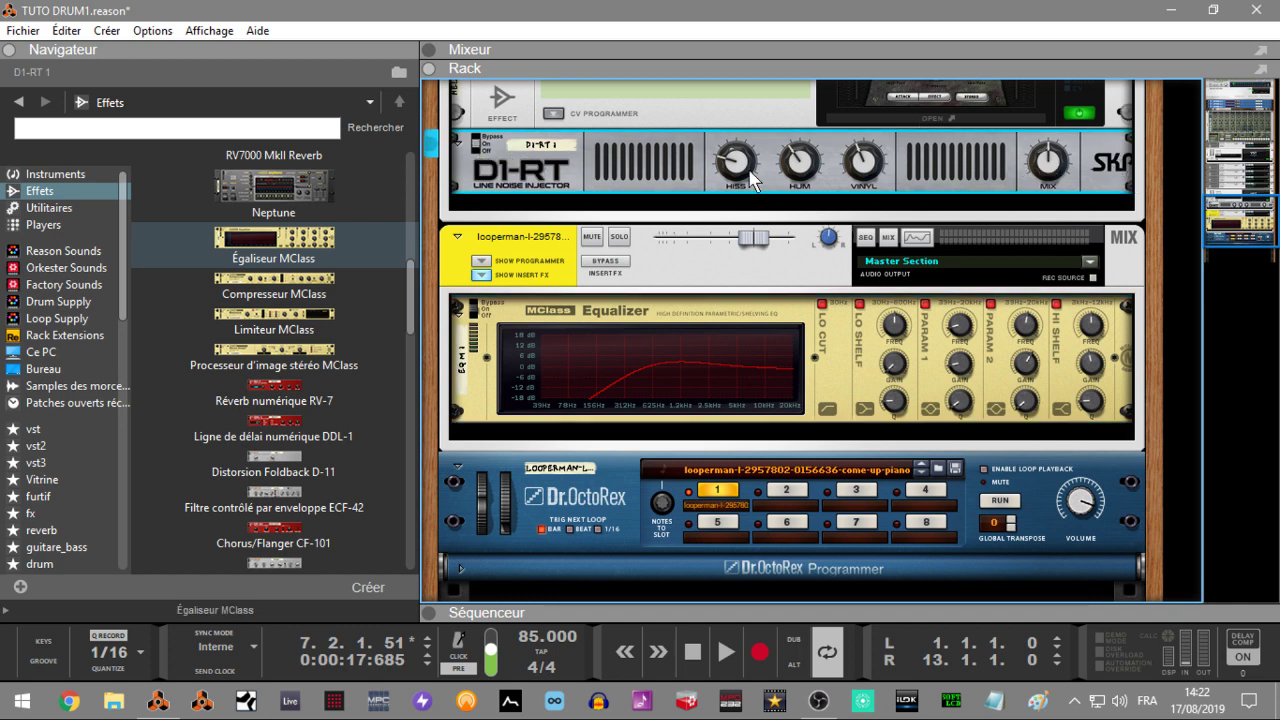
pyautogui.moveTo(862, 173)
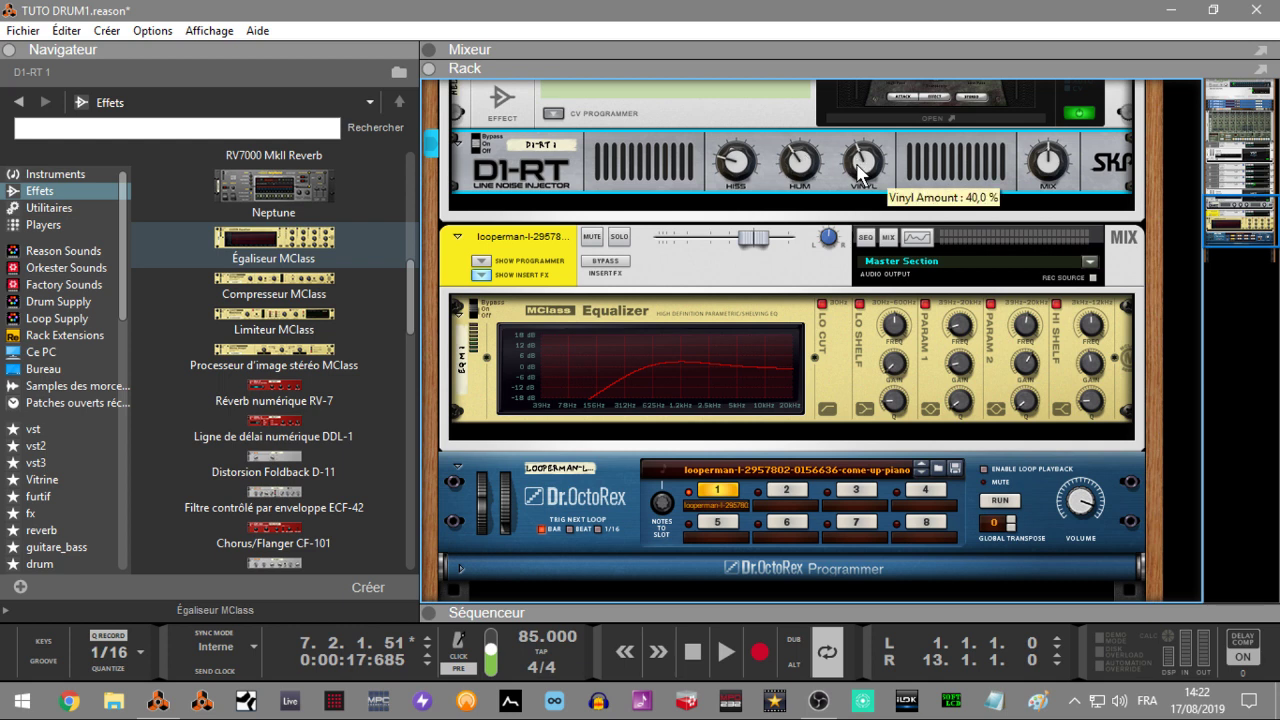
pyautogui.moveTo(851, 160); pyautogui.dragTo(867, 223)
pyautogui.moveTo(741, 170); pyautogui.dragTo(790, 155)
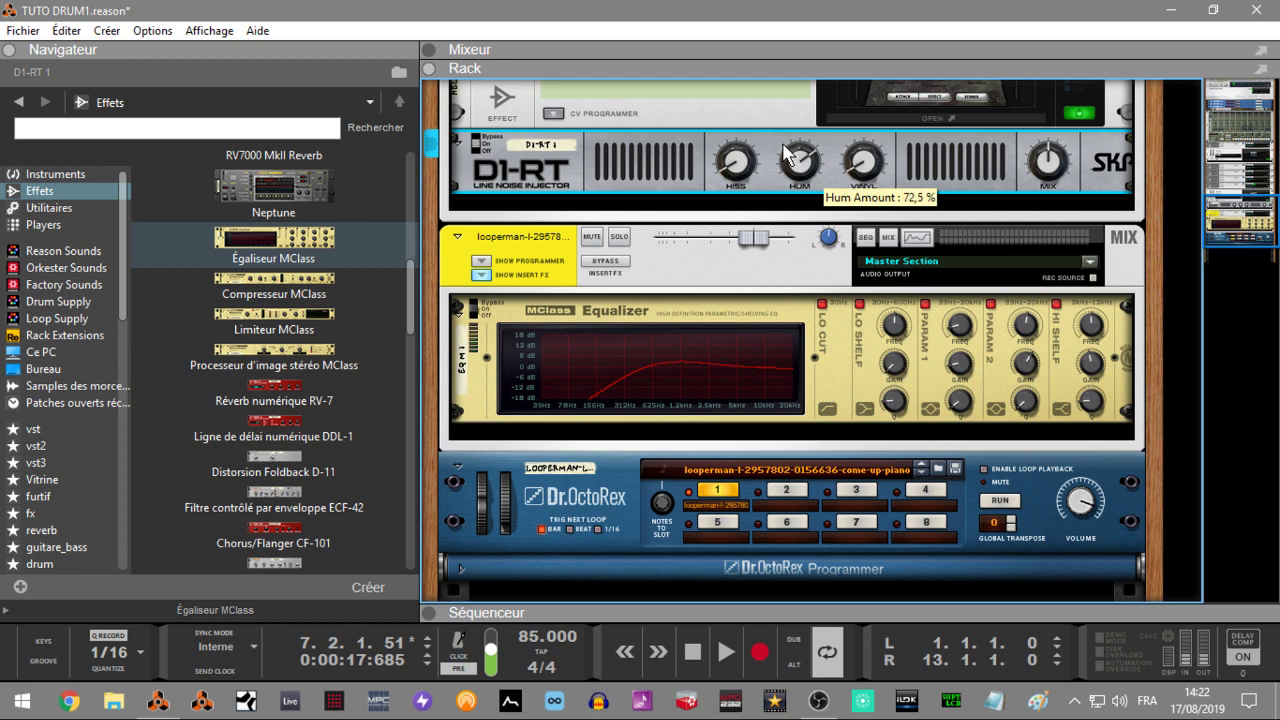
pyautogui.moveTo(783, 140); pyautogui.dragTo(785, 157)
pyautogui.moveTo(731, 152)
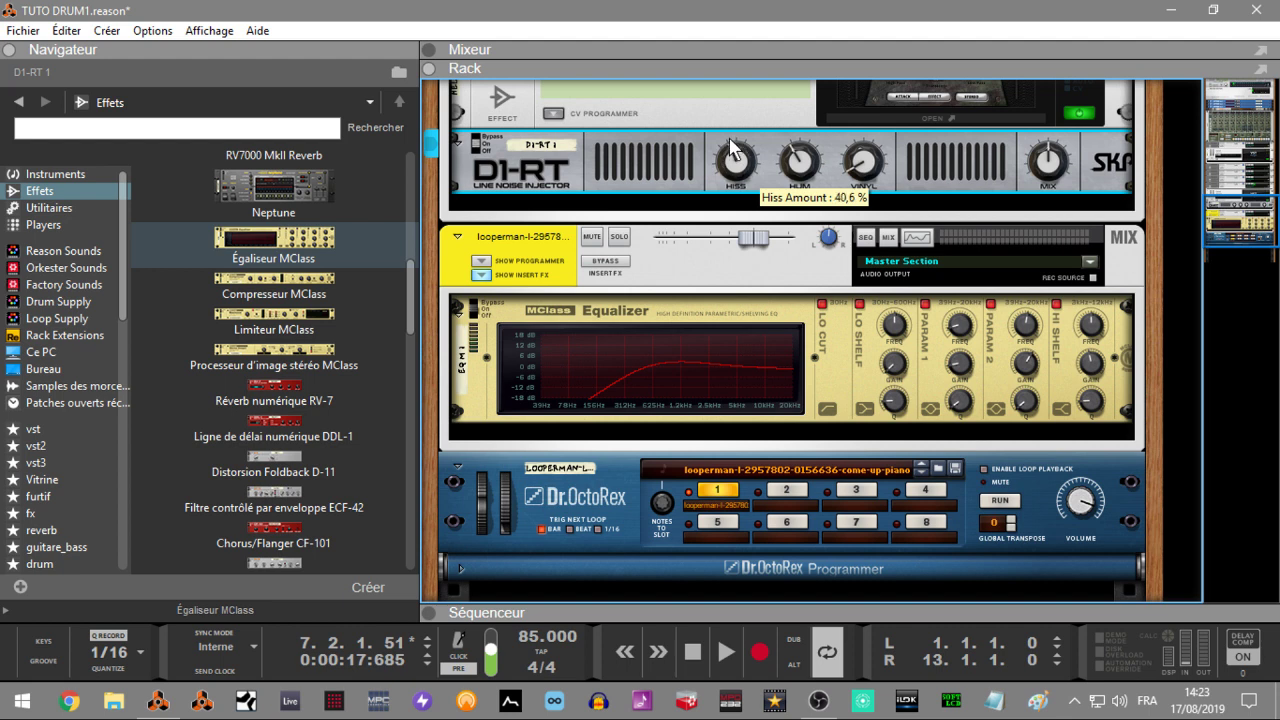
pyautogui.moveTo(875, 145)
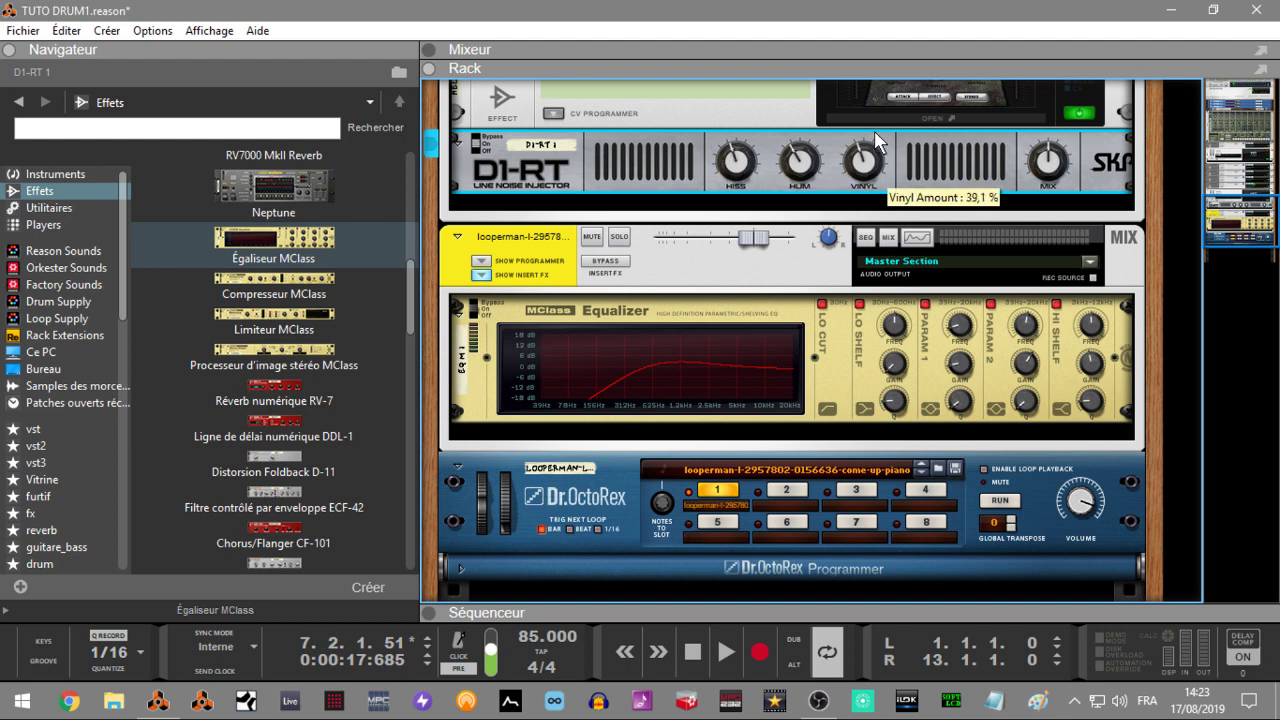
pyautogui.scroll(-3, 875, 140)
pyautogui.moveTo(736, 178)
pyautogui.moveTo(795, 166)
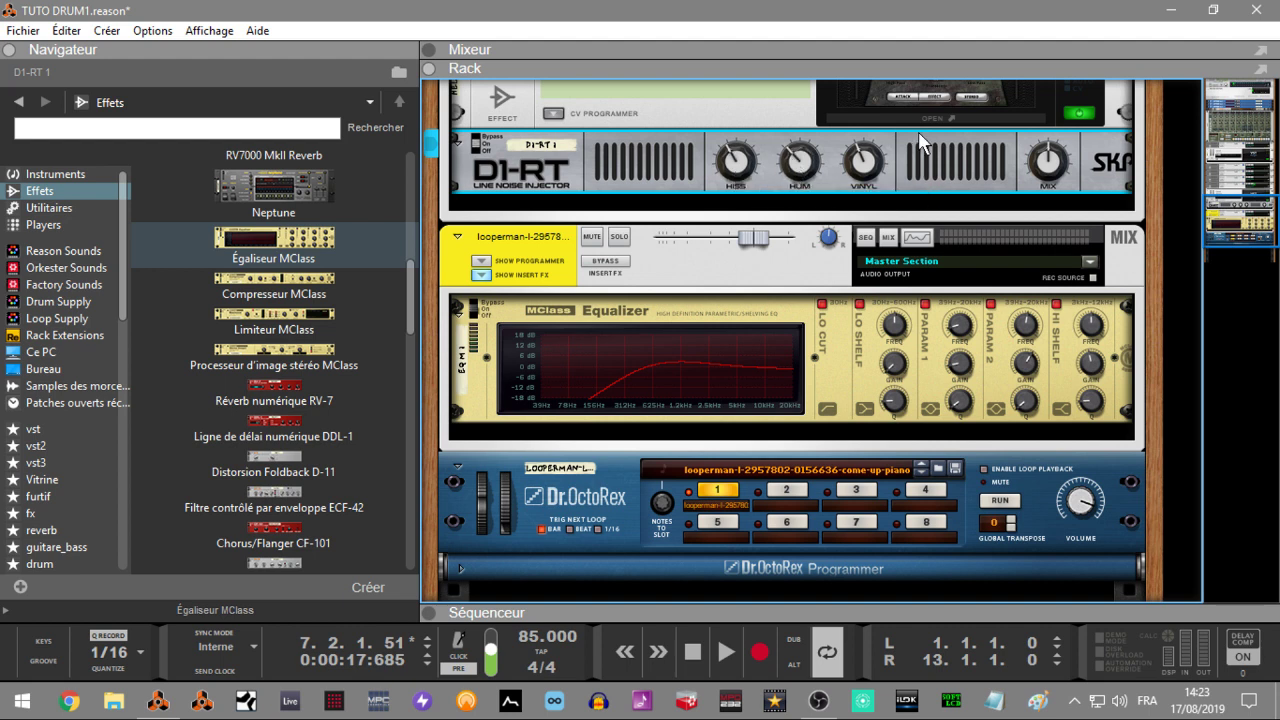
# Select the piano's mix channel and play the arrangement from the song start to hear the effects.
pyautogui.press('Home')
pyautogui.click(768, 288)
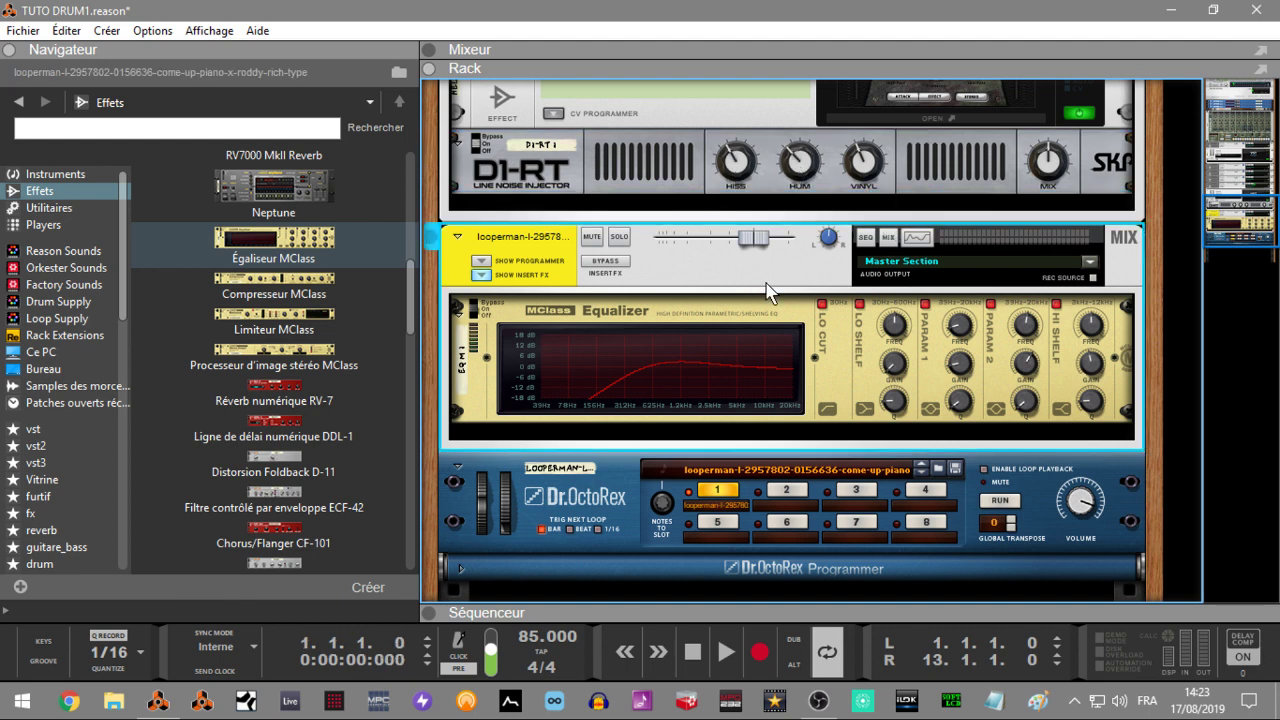
pyautogui.press('space')
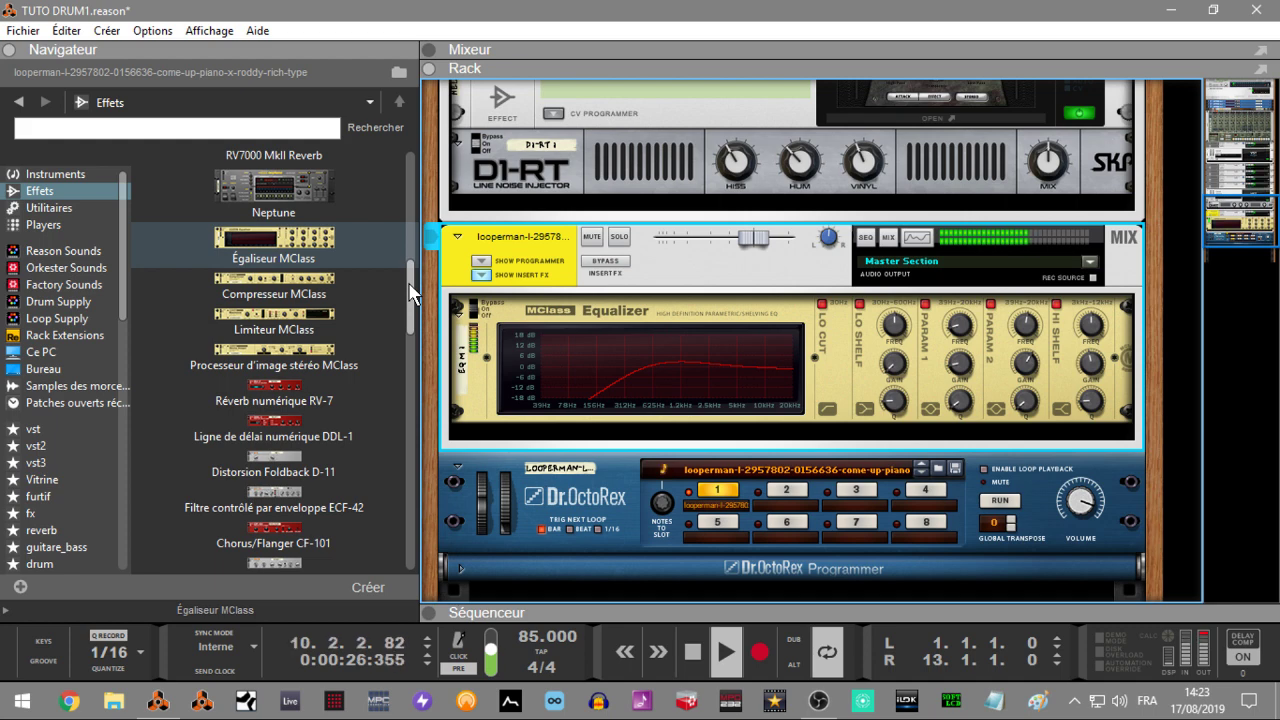
# Expand the Dr. OctoRex programmer and lower its filter resonance.
pyautogui.click(462, 568)
pyautogui.moveTo(945, 438); pyautogui.dragTo(953, 456)
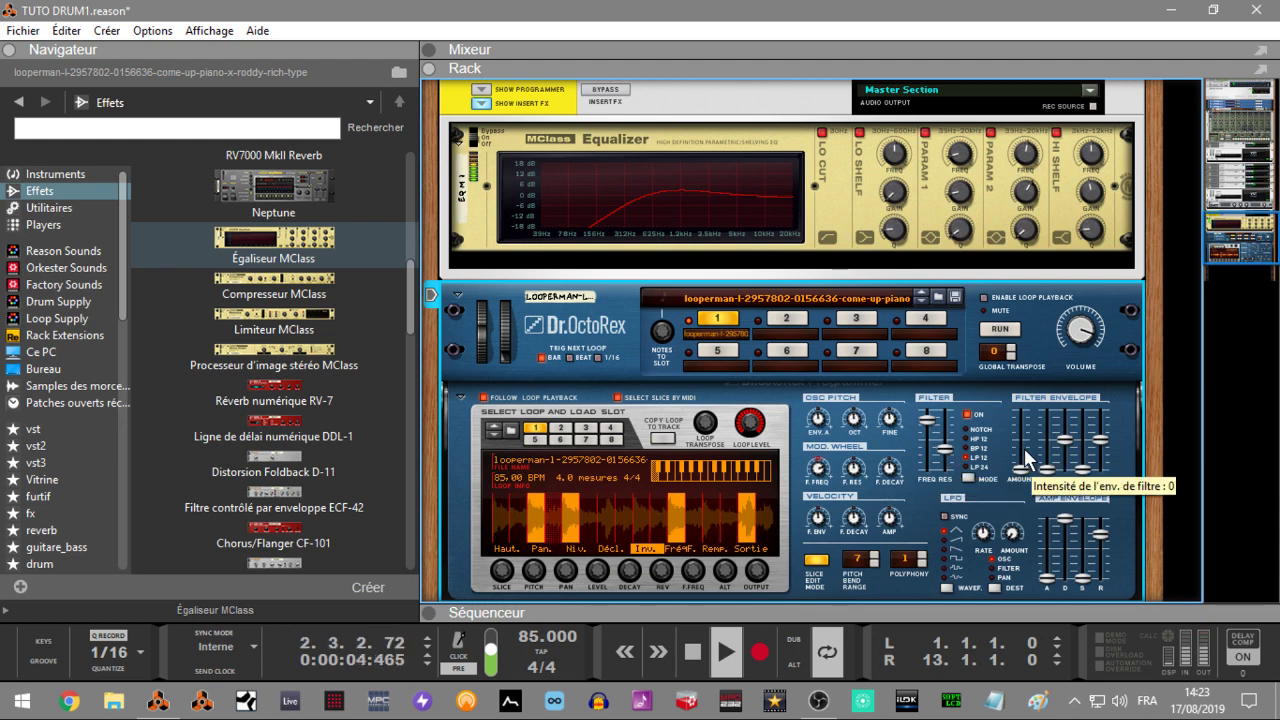
# Stop playback and insert a The Echo delay effect above the equalizer in the piano channel's insert effects.
pyautogui.press('space')
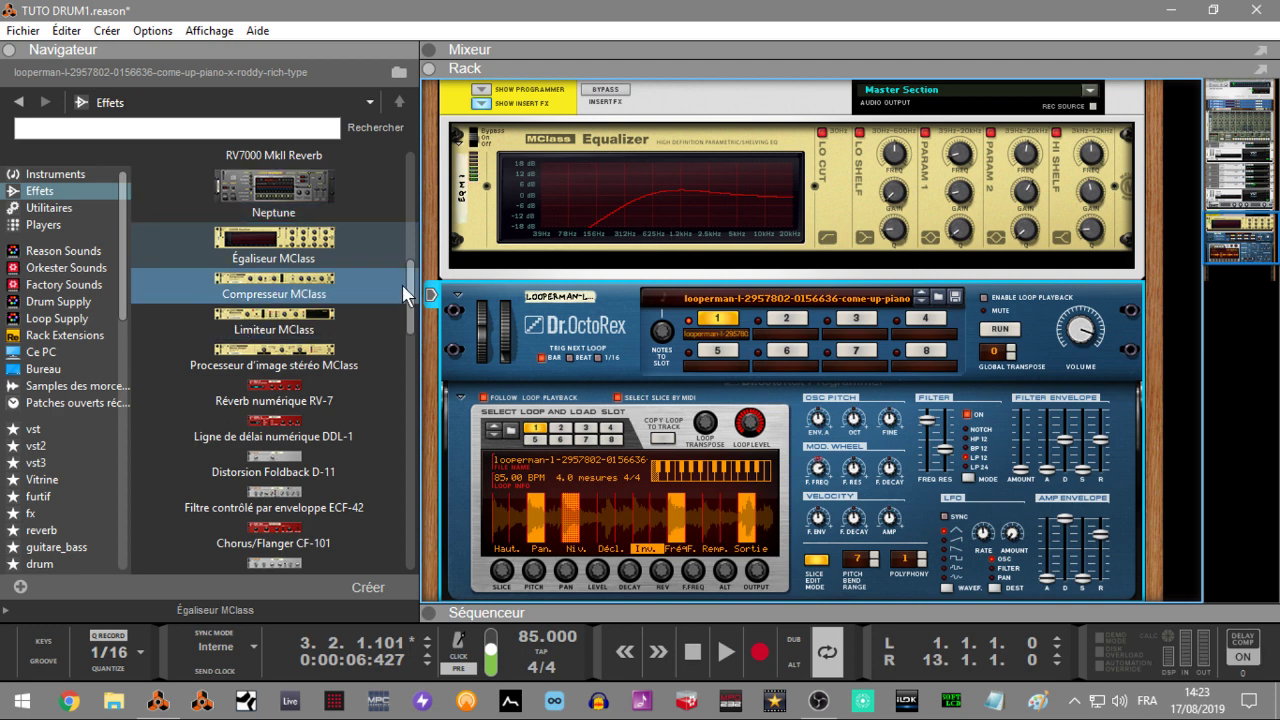
pyautogui.scroll(5, 410, 300)
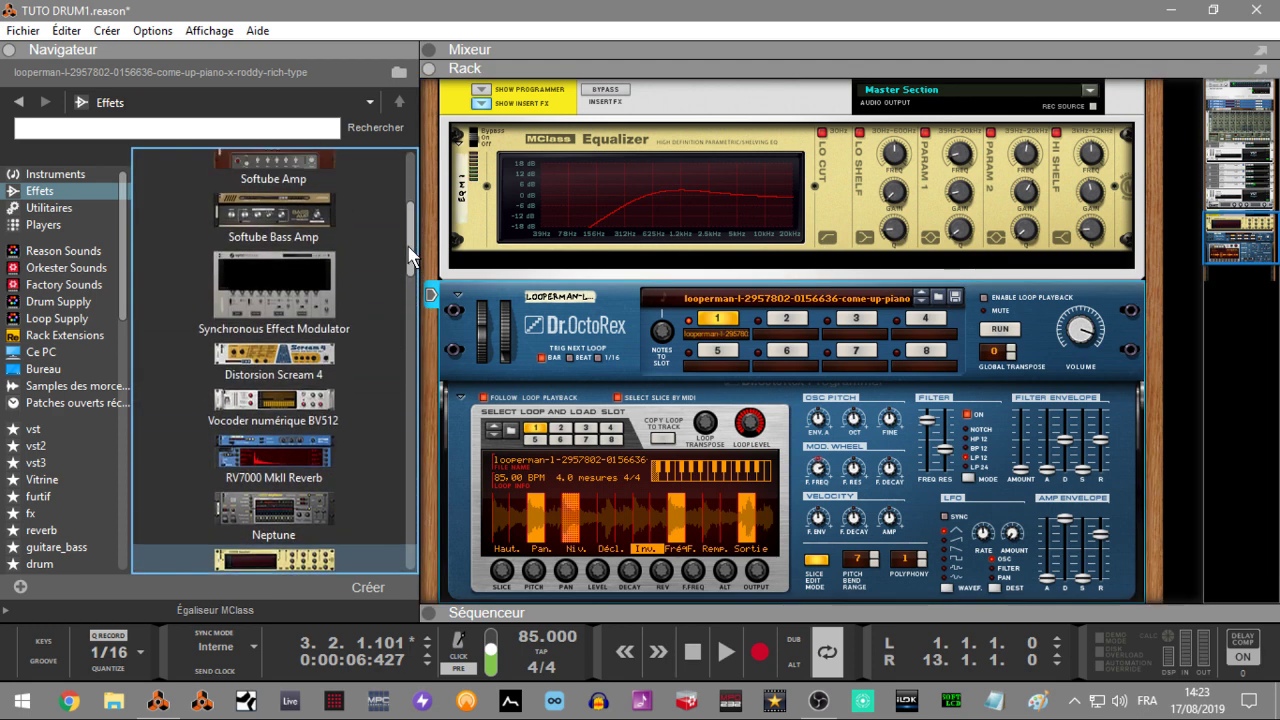
pyautogui.scroll(2, 405, 225)
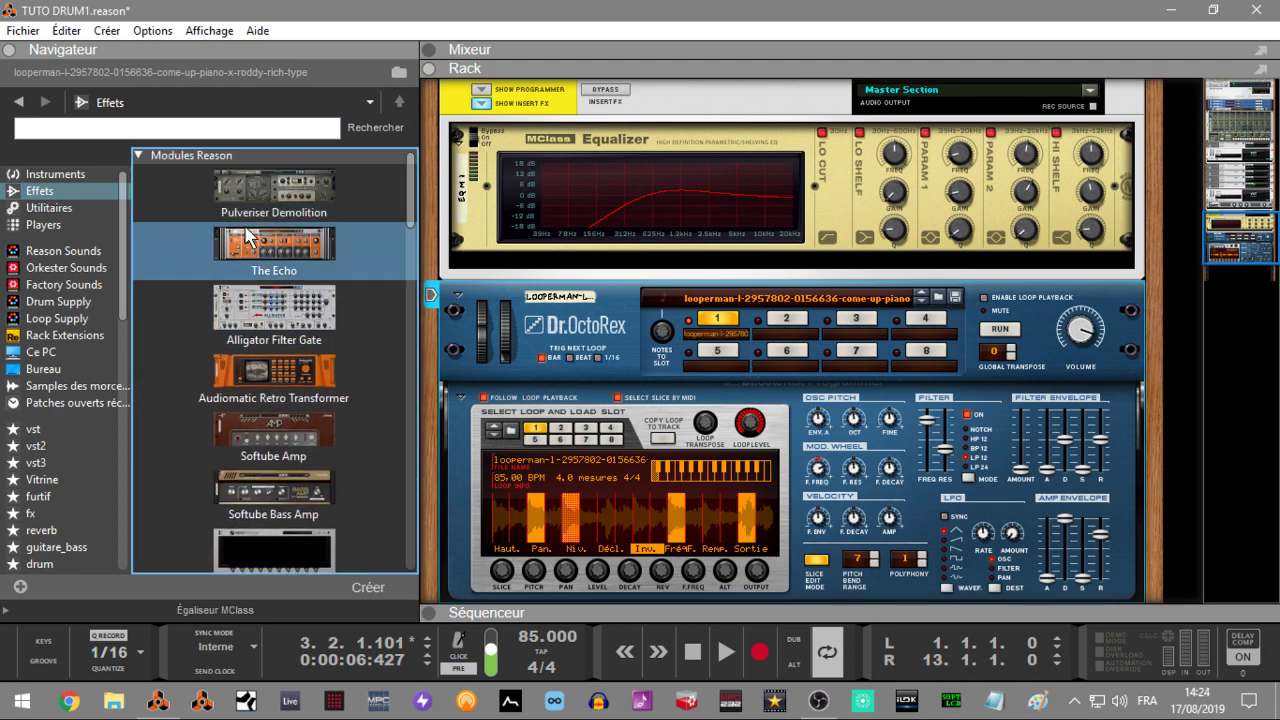
pyautogui.moveTo(251, 234)
pyautogui.mouseDown()
pyautogui.moveTo(735, 108)
pyautogui.moveTo(776, 132)
pyautogui.moveTo(791, 184)
pyautogui.mouseUp()
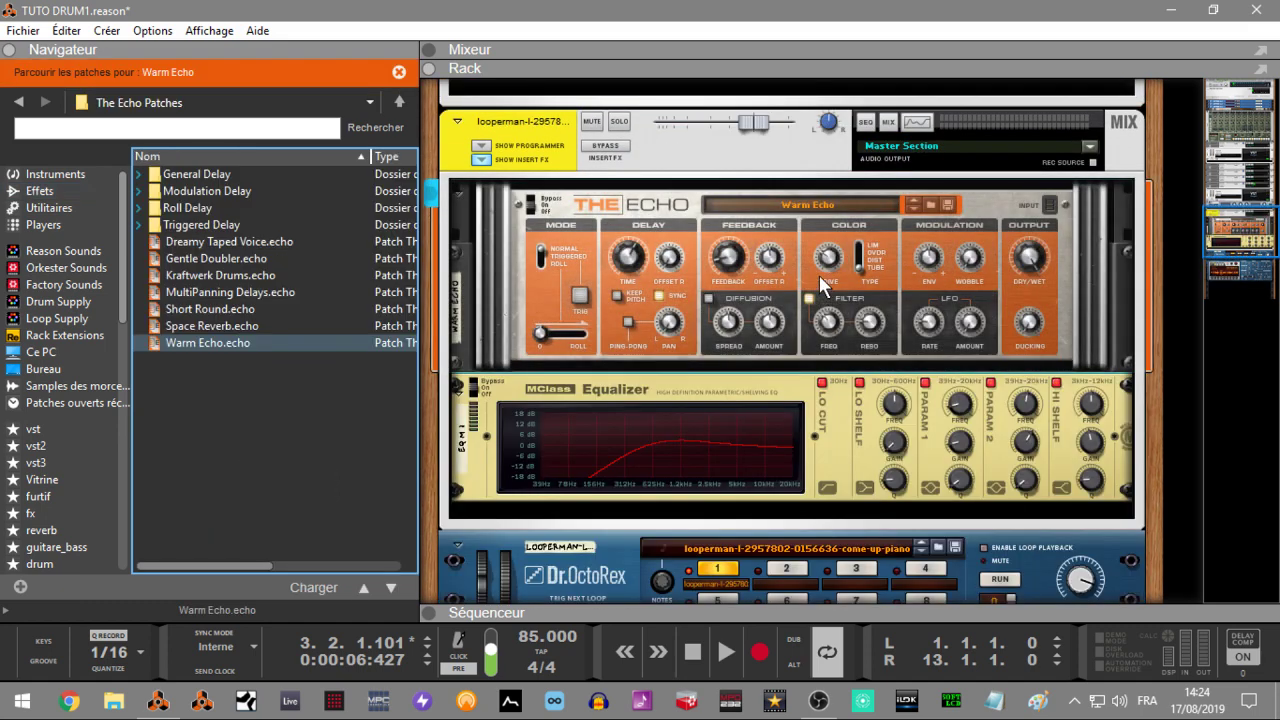
# Play the arrangement and adjust The Echo's modulation wobble and LFO amount by ear.
pyautogui.click(628, 258)
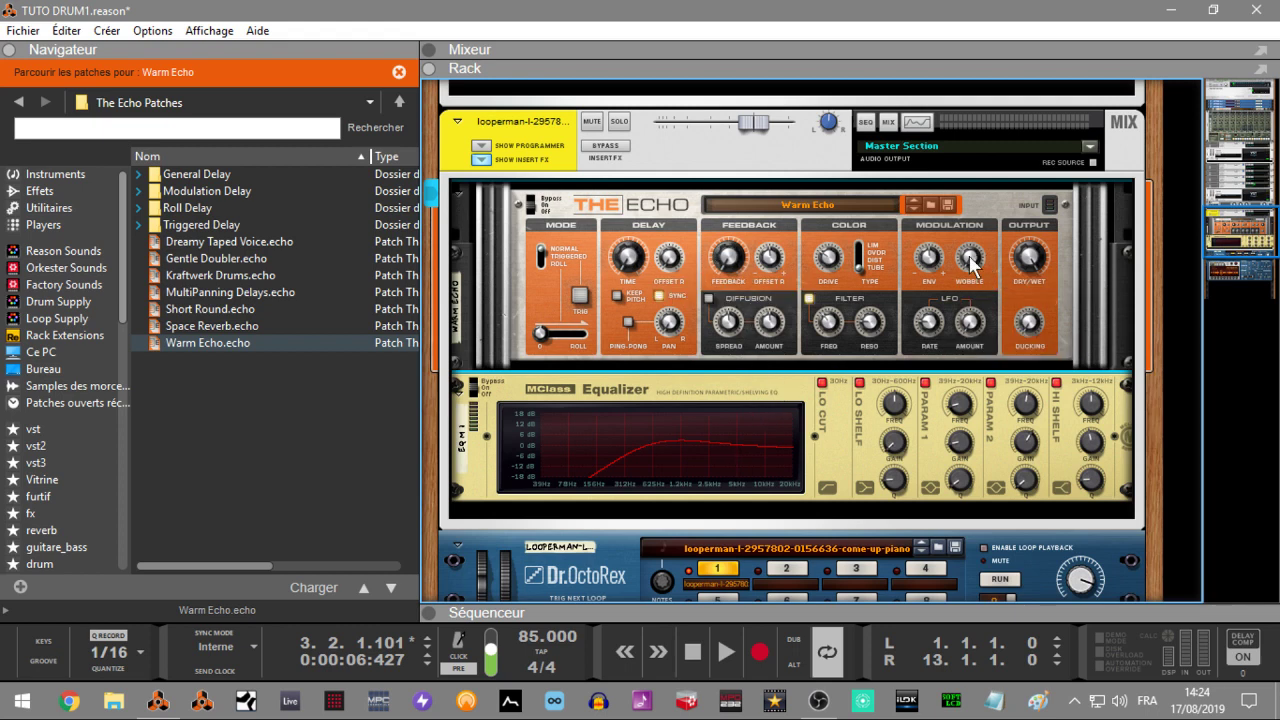
pyautogui.moveTo(970, 262)
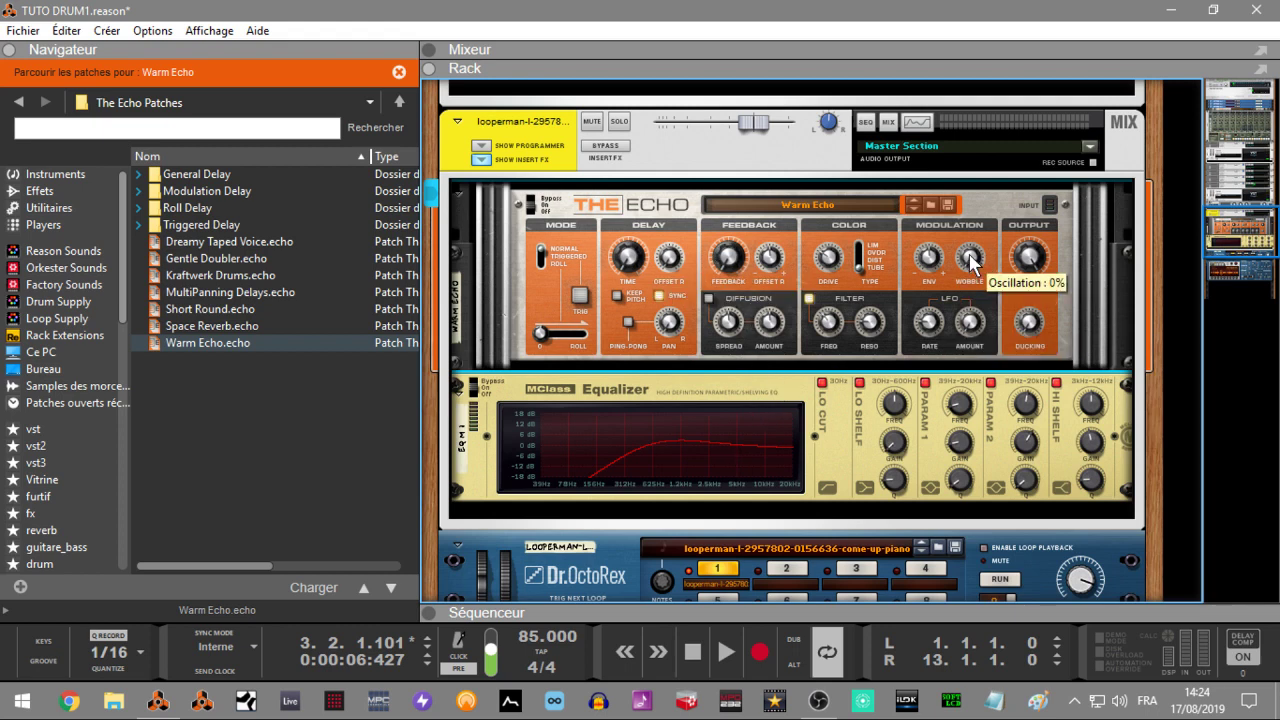
pyautogui.press('space')
pyautogui.moveTo(922, 271)
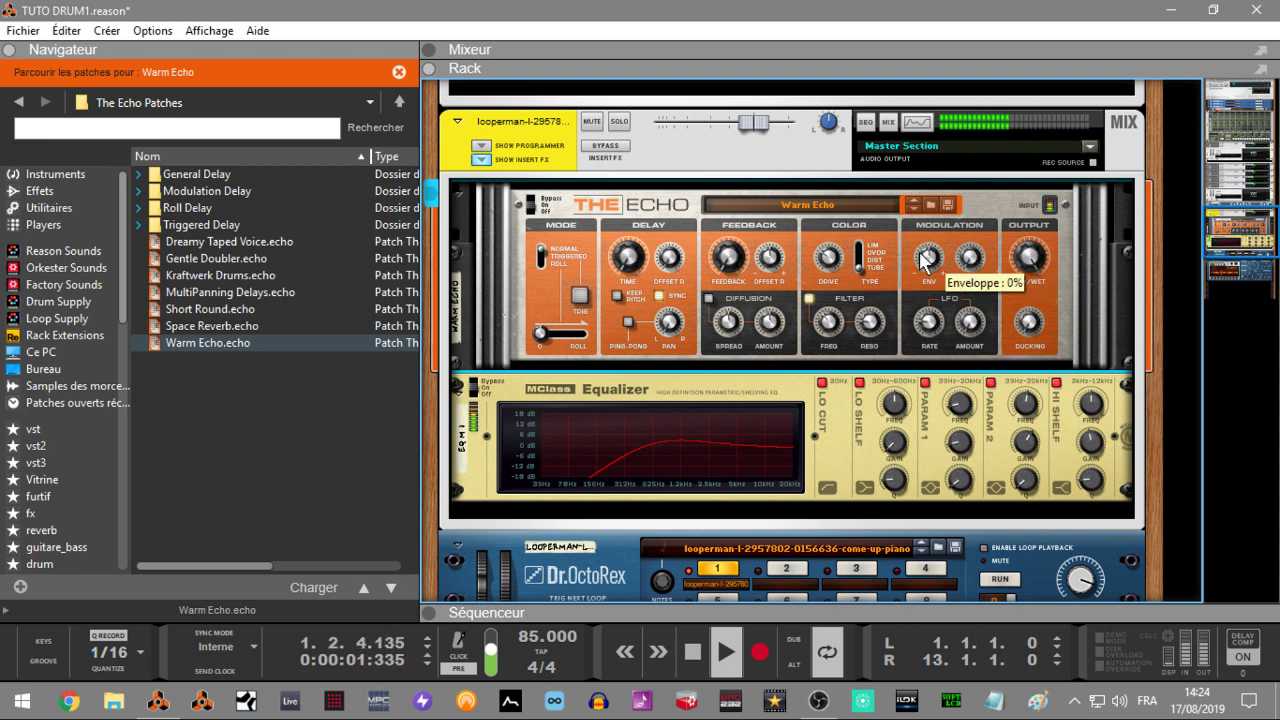
pyautogui.moveTo(829, 259)
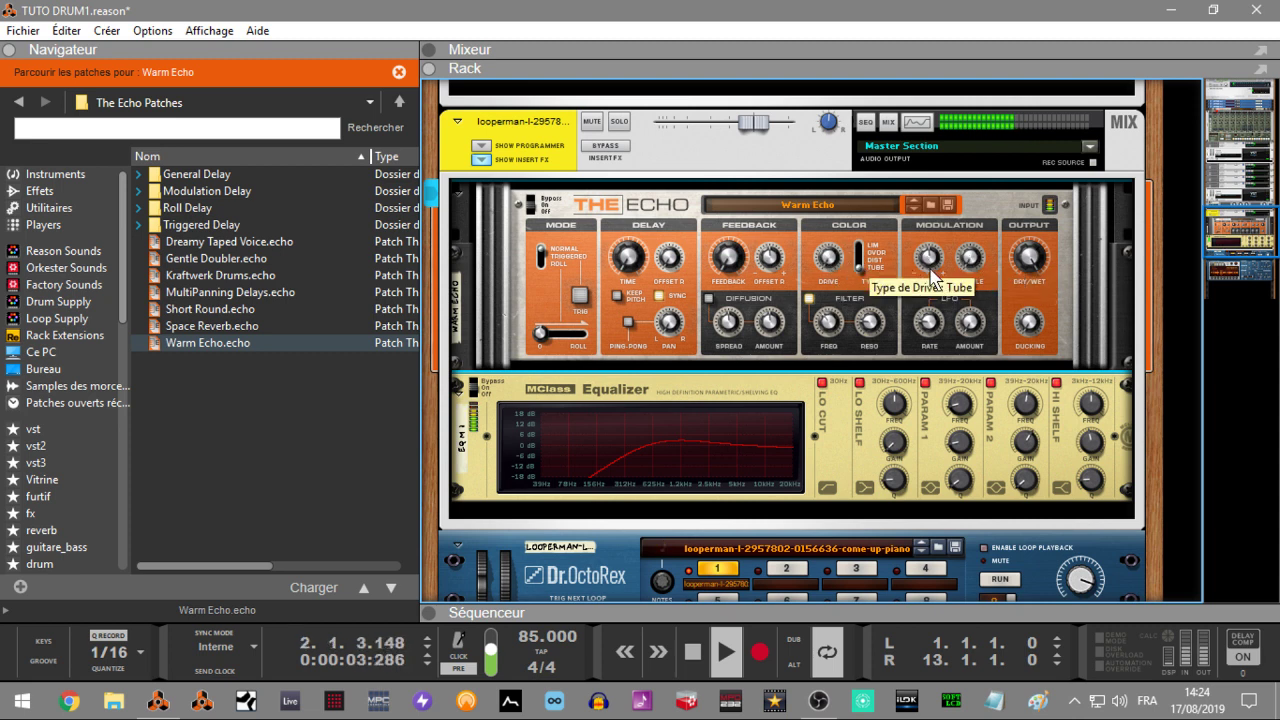
pyautogui.moveTo(970, 258); pyautogui.dragTo(950, 220)
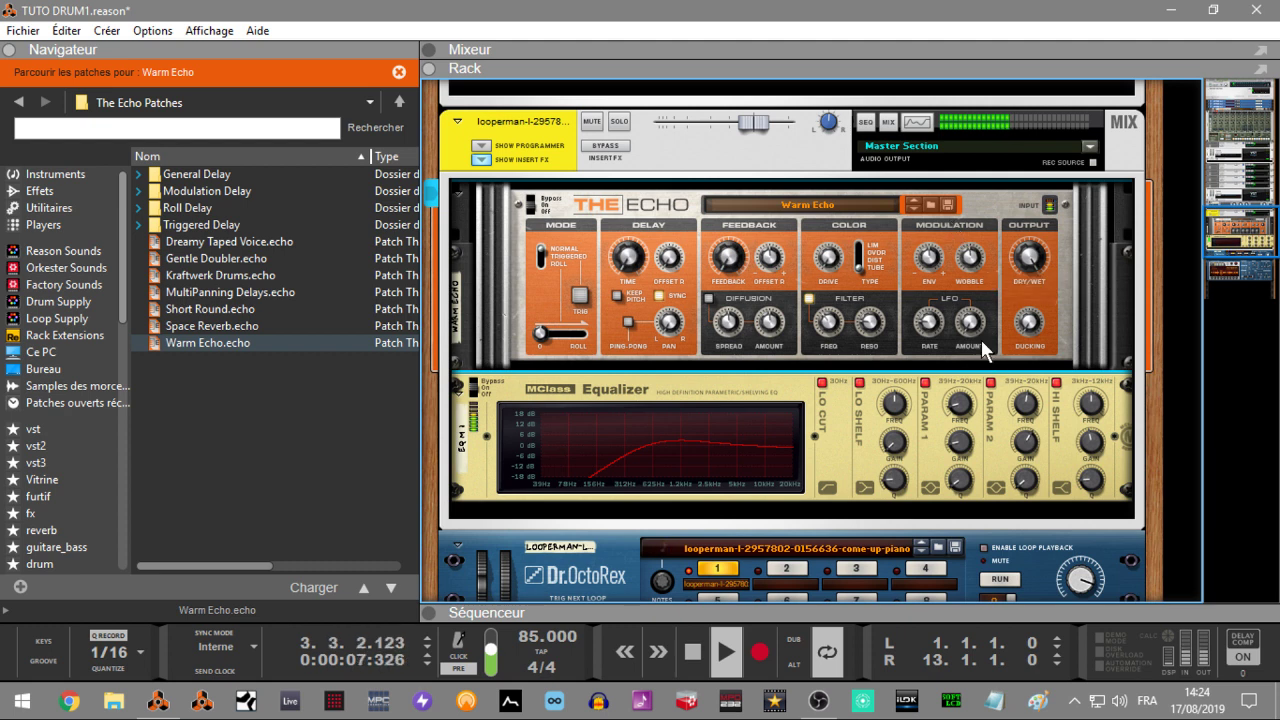
pyautogui.moveTo(975, 318)
pyautogui.scroll(3, 975, 316)
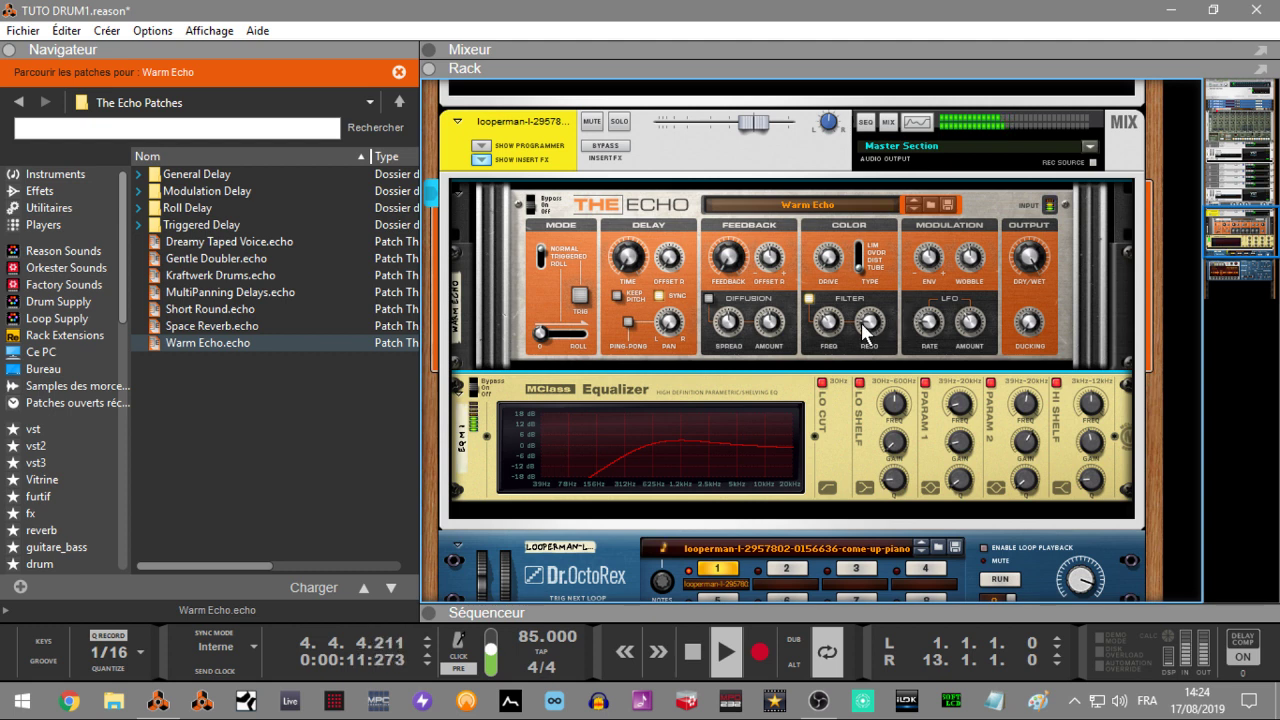
# Enable diffusion in The Echo and fine-tune its filter frequency during playback.
pyautogui.click(709, 298)
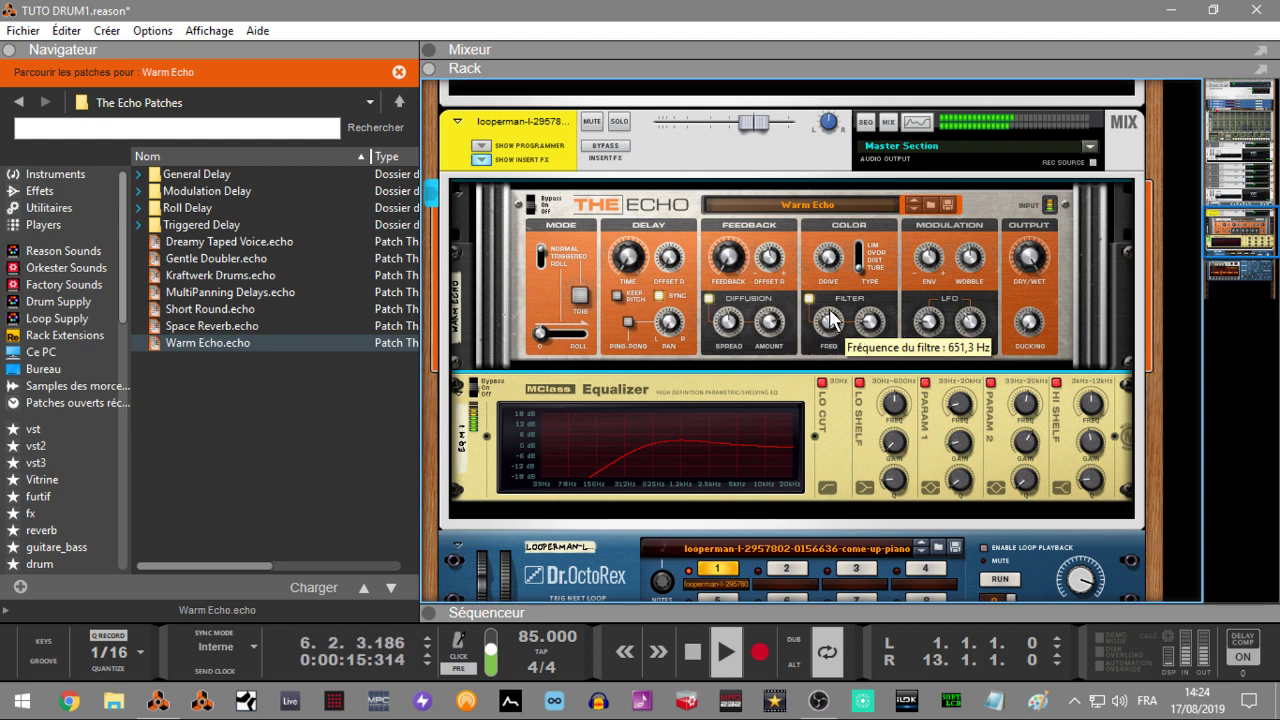
pyautogui.scroll(5, 832, 328)
pyautogui.scroll(8, 832, 328)
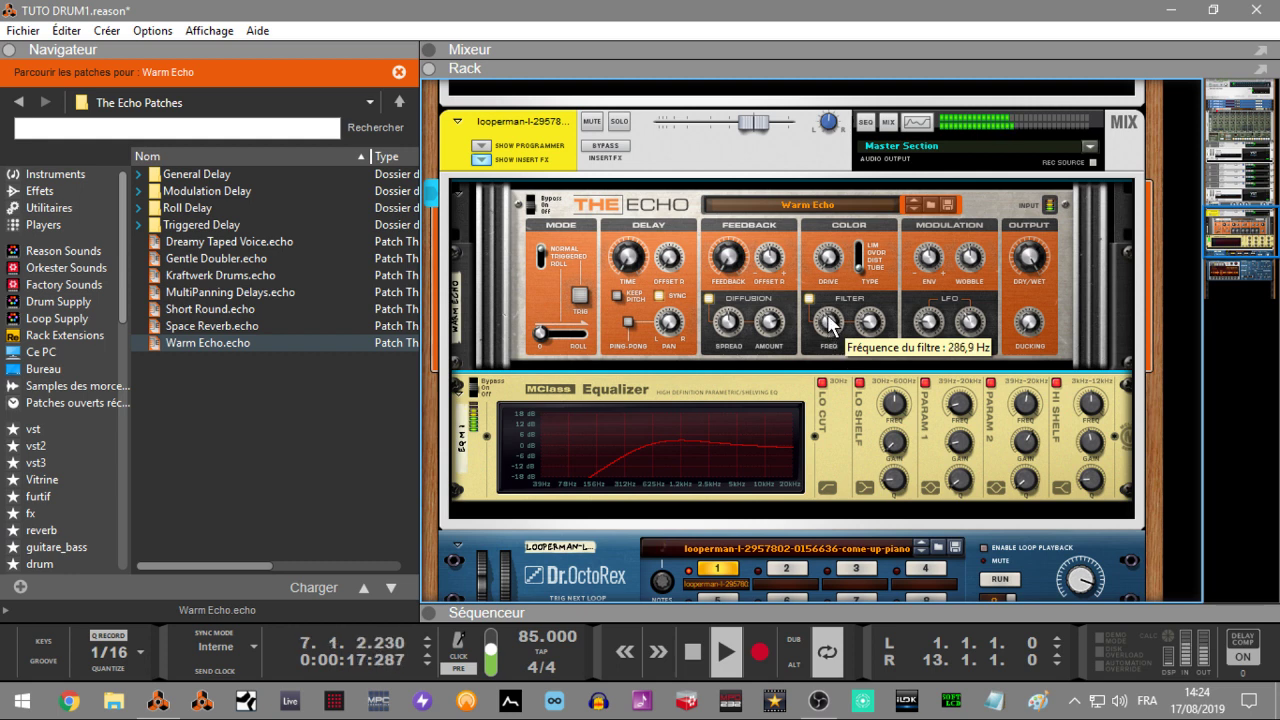
pyautogui.scroll(-10, 829, 322)
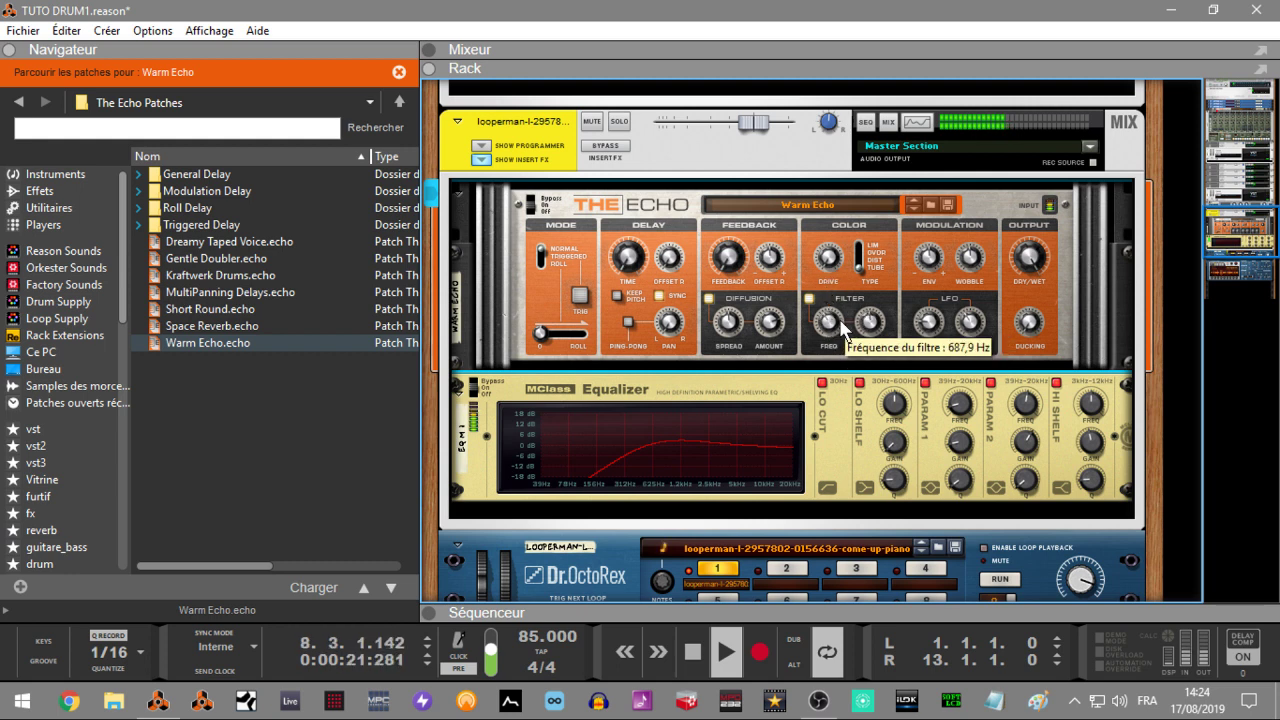
pyautogui.scroll(2, 830, 322)
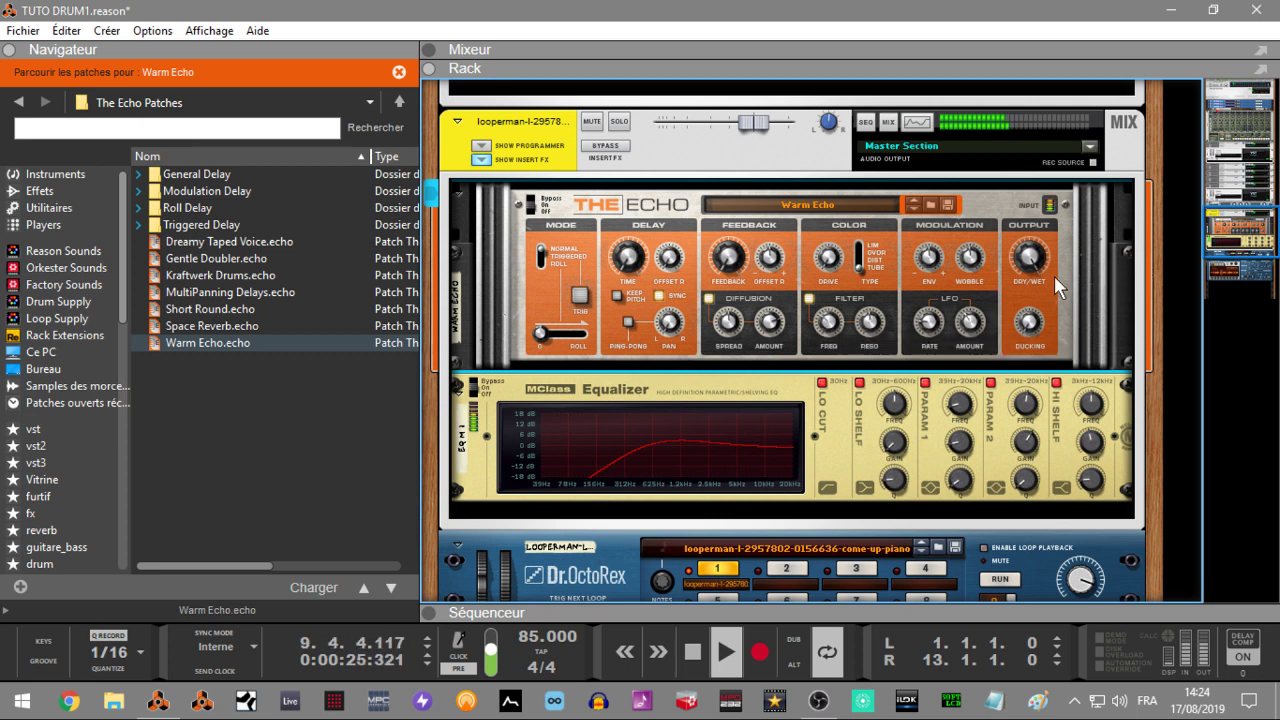
# Set the piano equalizer's parametric 2 gain to 1.7 dB and select the Dr. OctoRex again.
pyautogui.moveTo(1228, 238); pyautogui.dragTo(1235, 268)
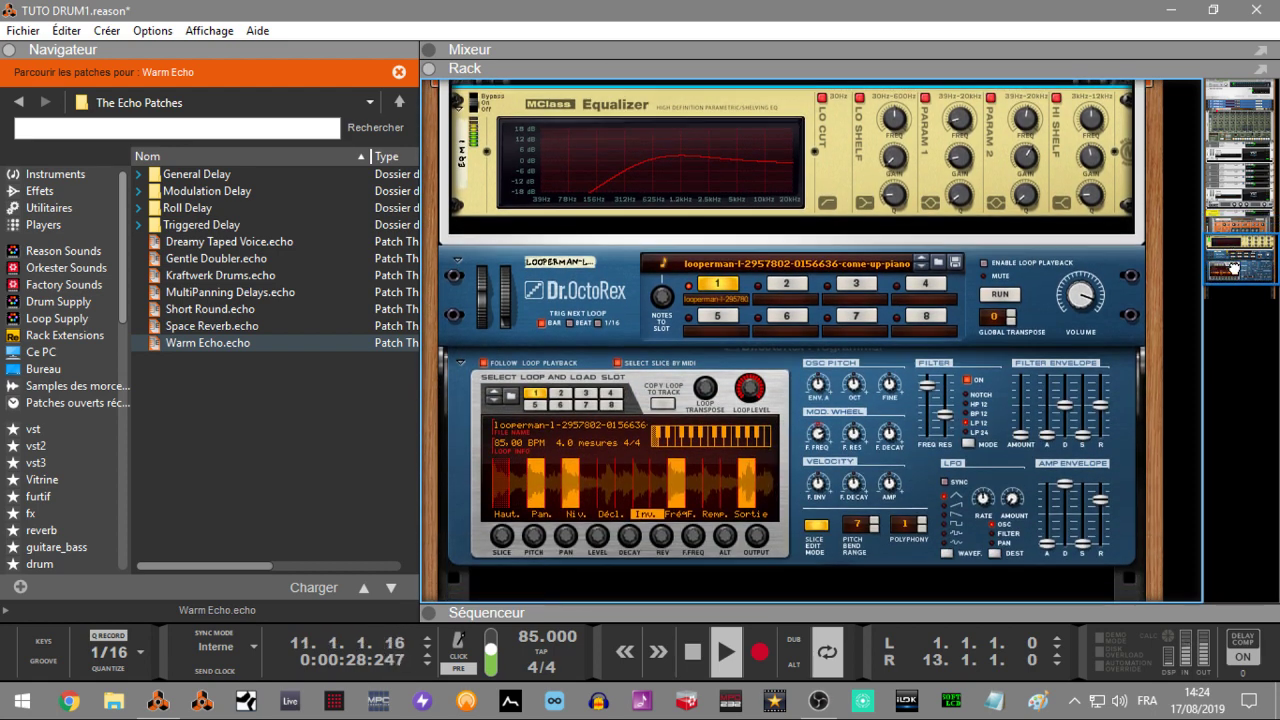
pyautogui.click(1088, 300)
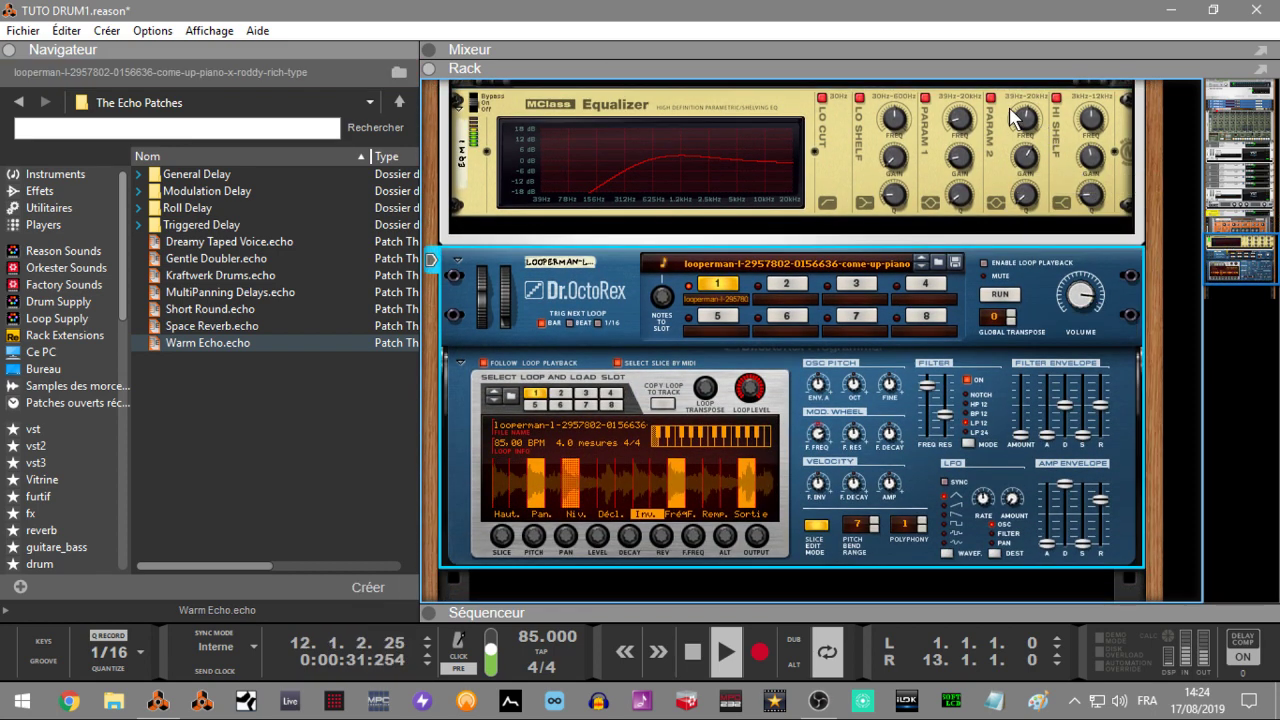
pyautogui.moveTo(1024, 122); pyautogui.dragTo(1033, 171)
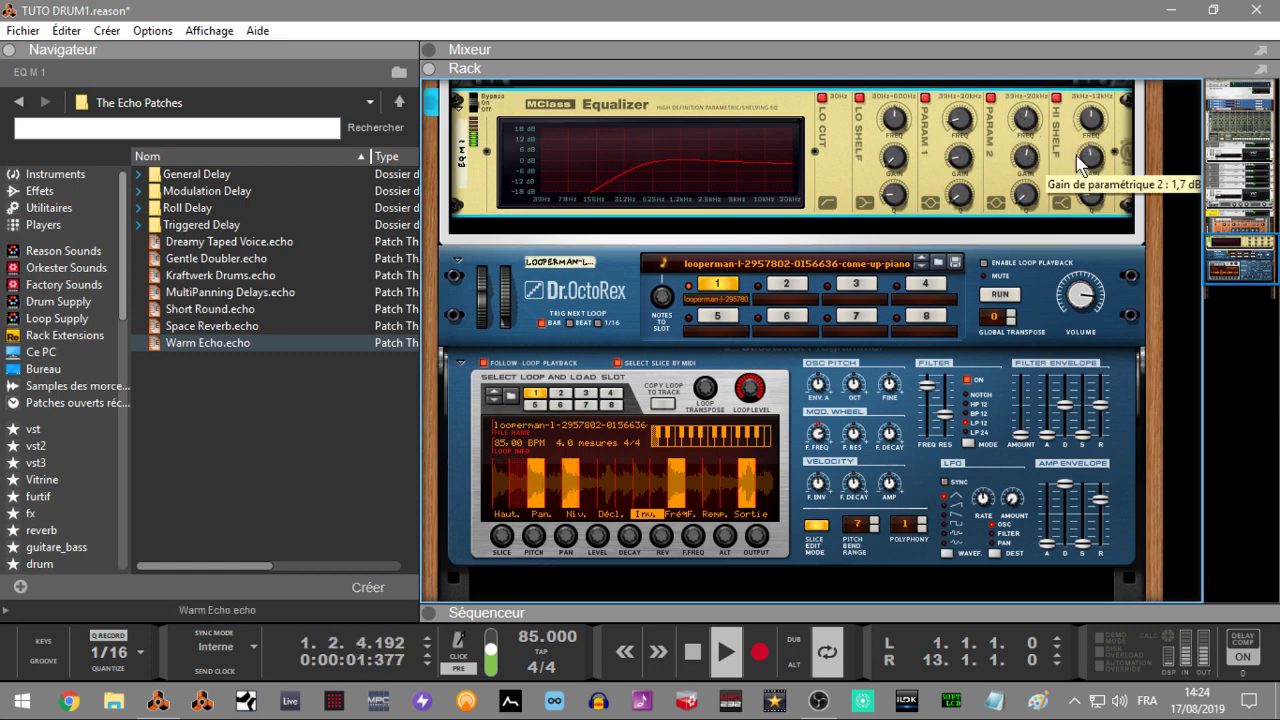
pyautogui.click(1070, 300)
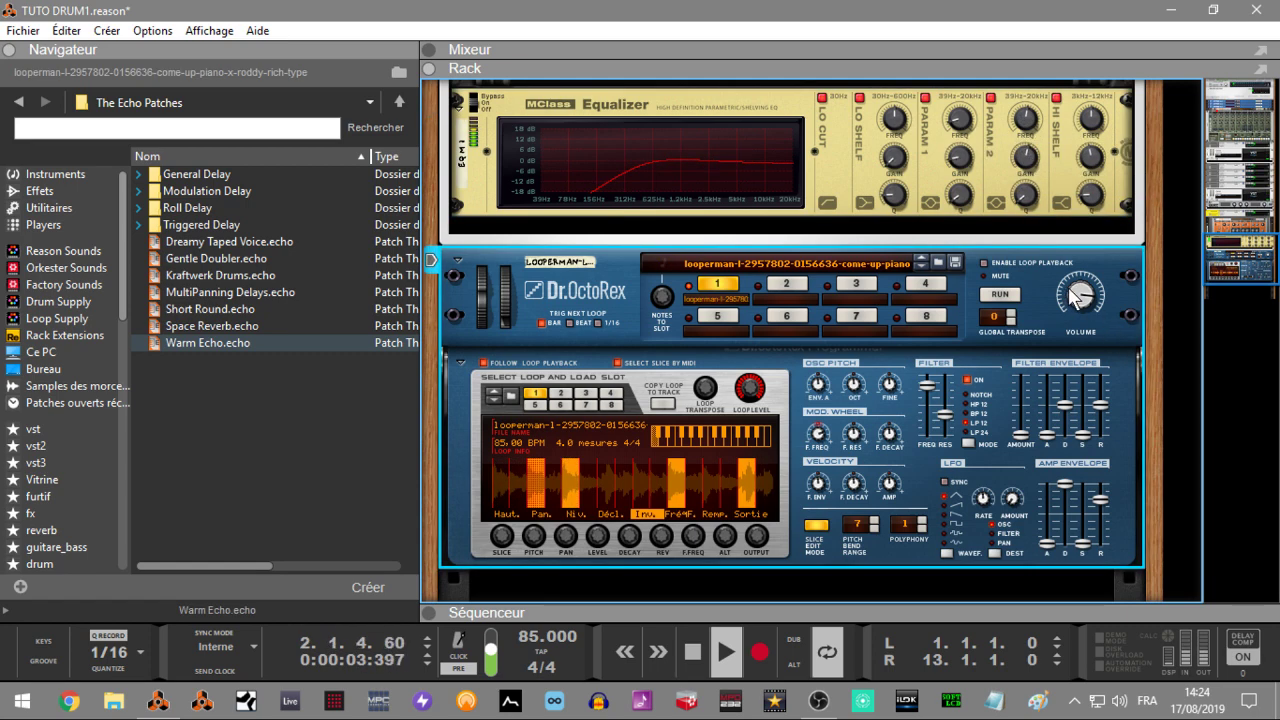
# Show the mixer and set the piano channel's level to 1.38 dB.
pyautogui.moveTo(1236, 268); pyautogui.dragTo(1224, 230)
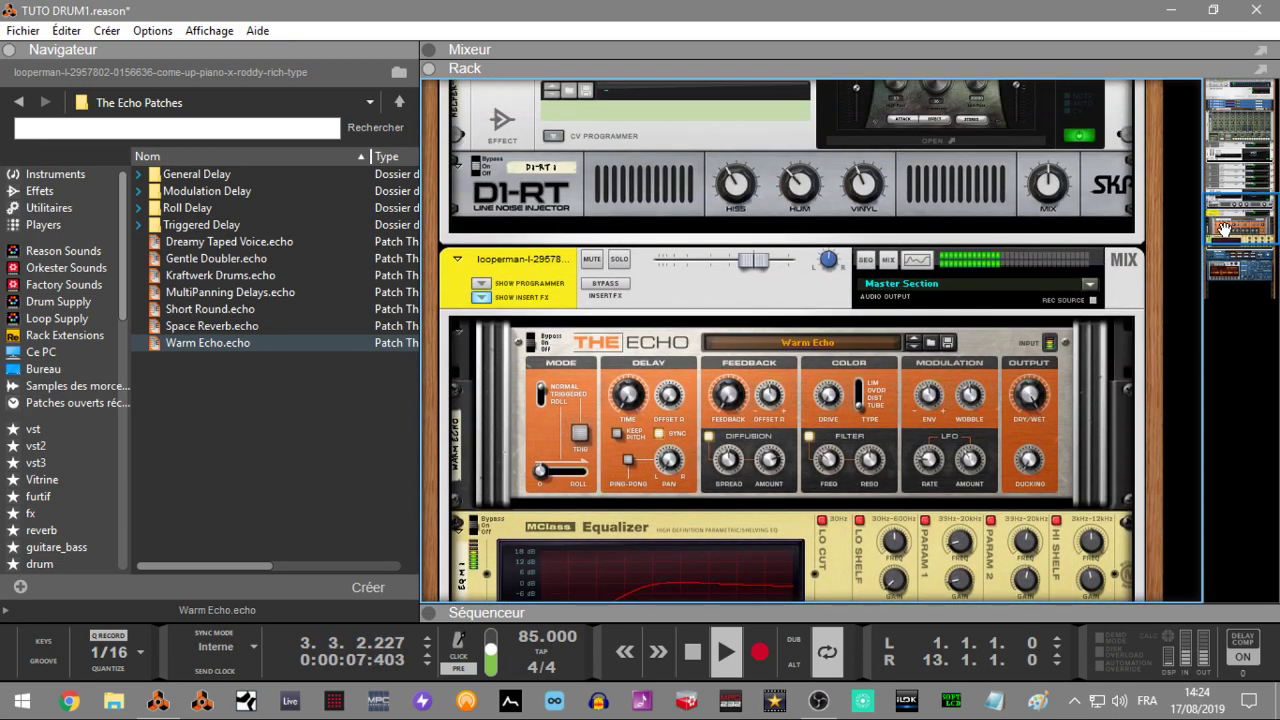
pyautogui.press('F5')
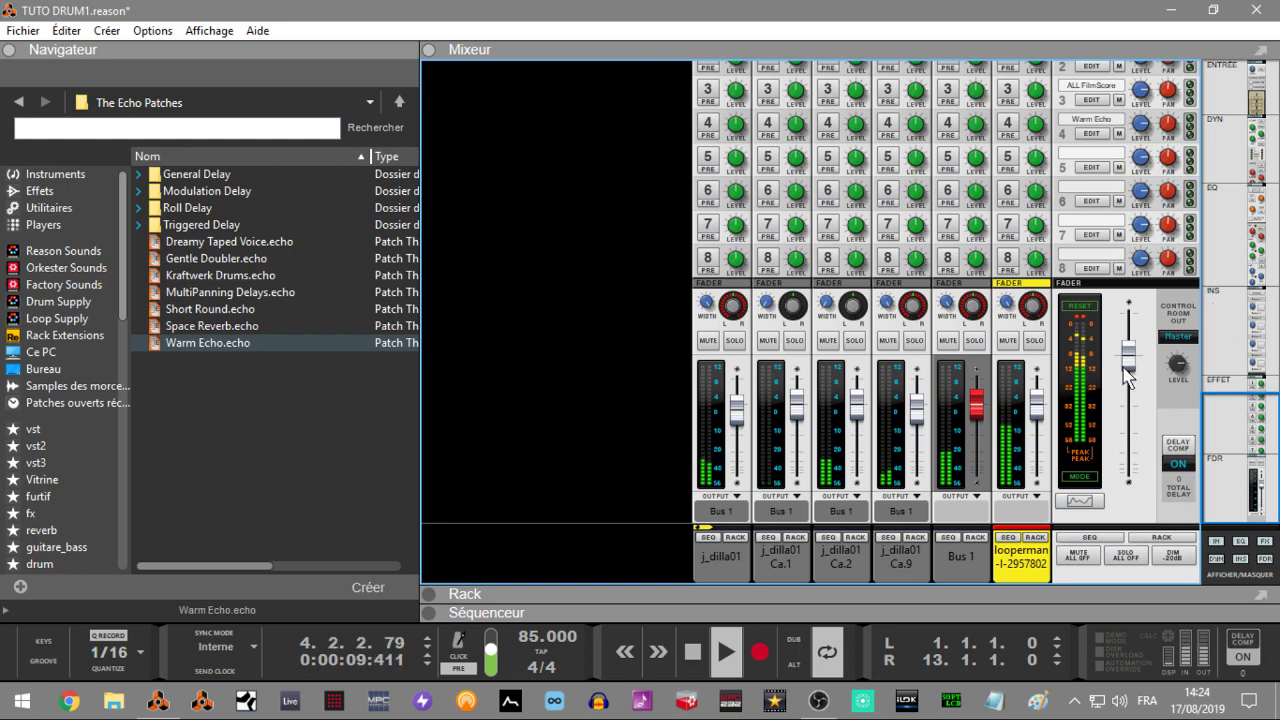
pyautogui.moveTo(1038, 424); pyautogui.dragTo(1032, 408)
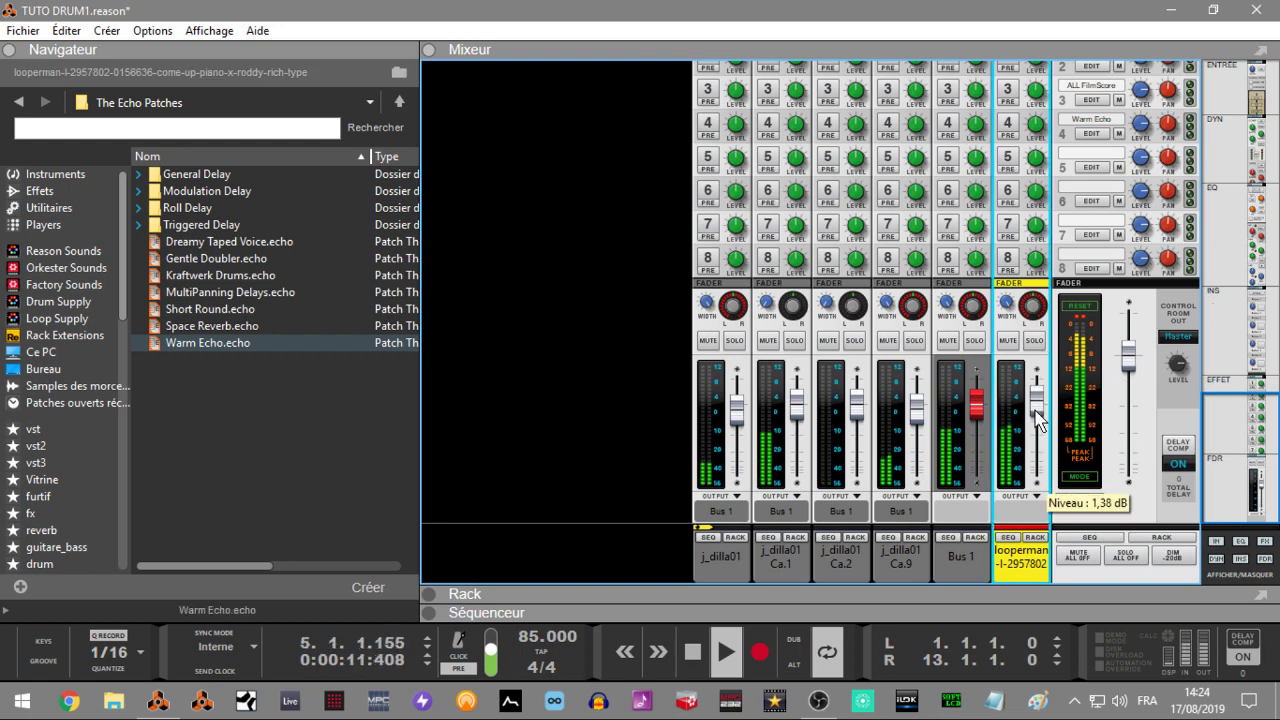
# Hide the mixer's EQ, inserts, effect sends and dynamics sections, leaving the input and fader sections displayed.
pyautogui.click(1222, 540)
pyautogui.click(1238, 540)
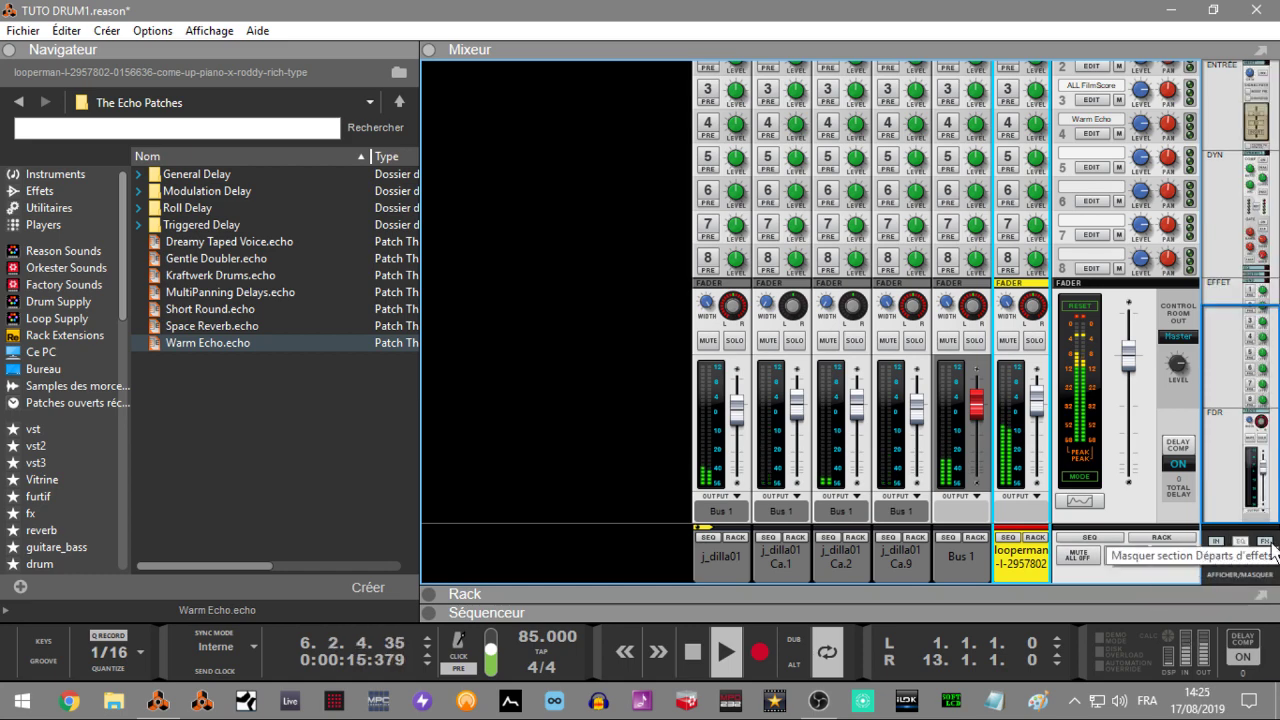
pyautogui.click(1265, 540)
pyautogui.click(1266, 560)
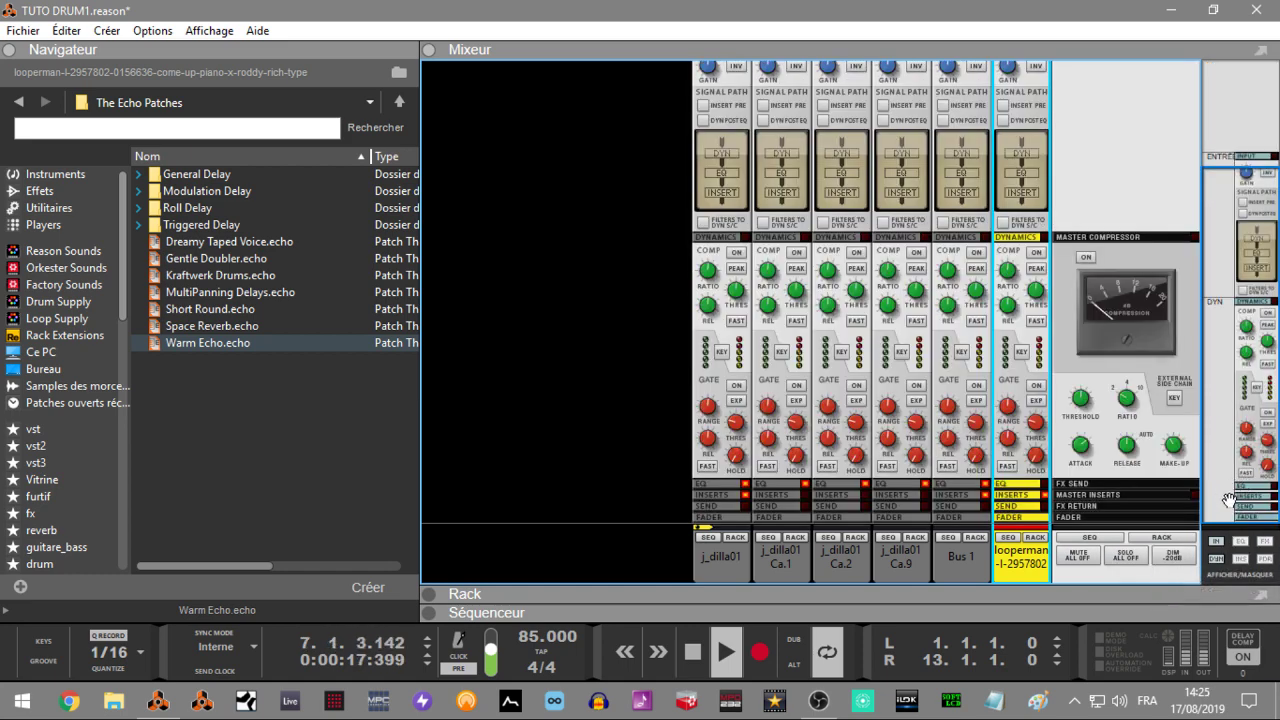
pyautogui.moveTo(1235, 385); pyautogui.dragTo(1230, 316)
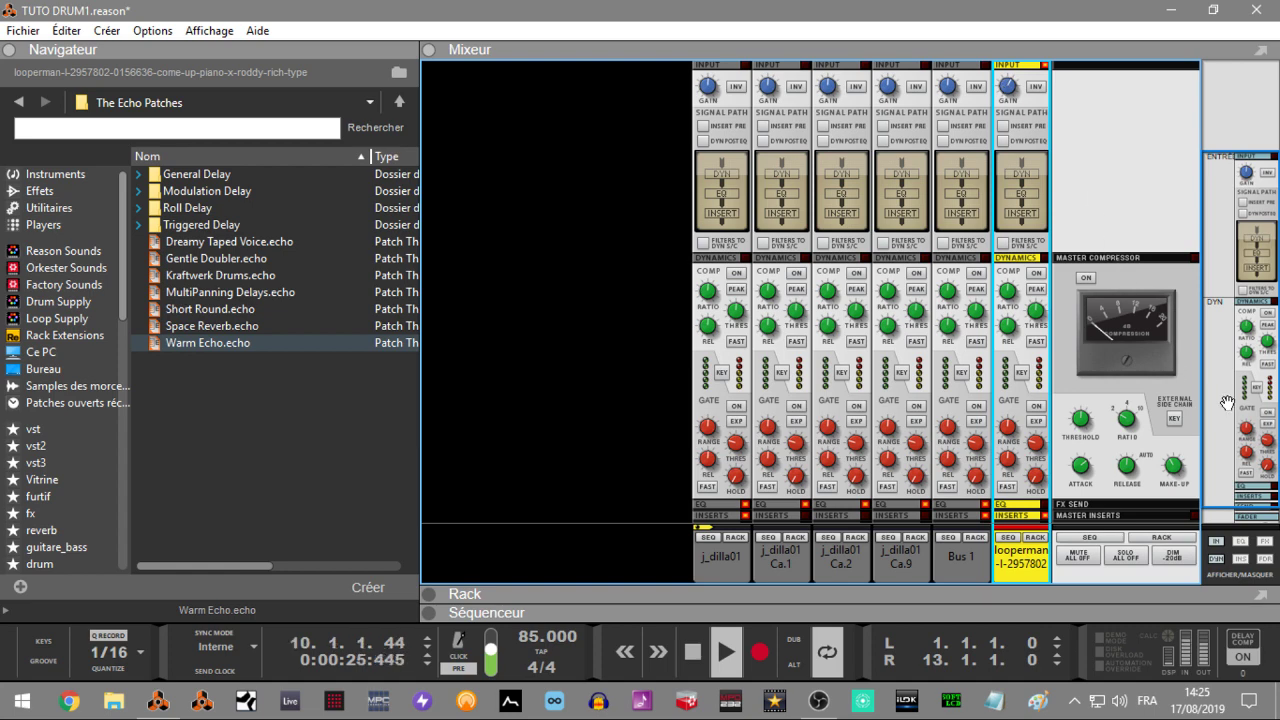
pyautogui.scroll(-1, 1254, 498)
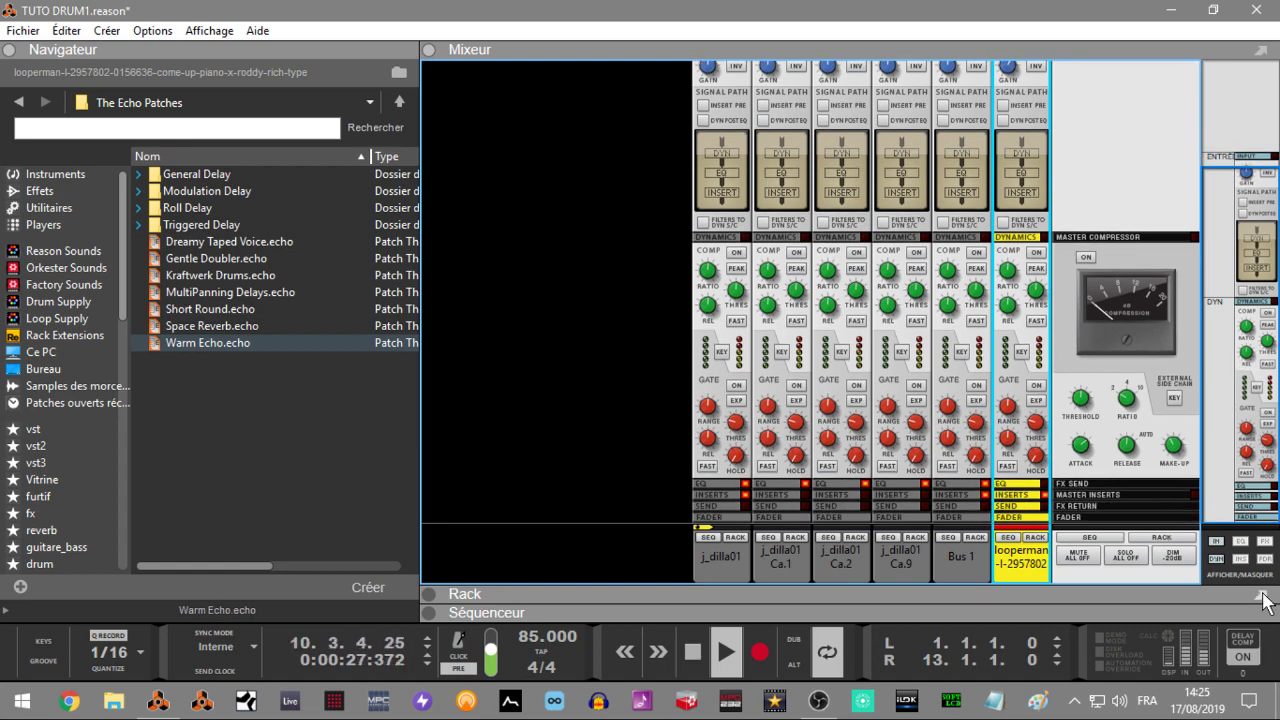
pyautogui.click(1267, 561)
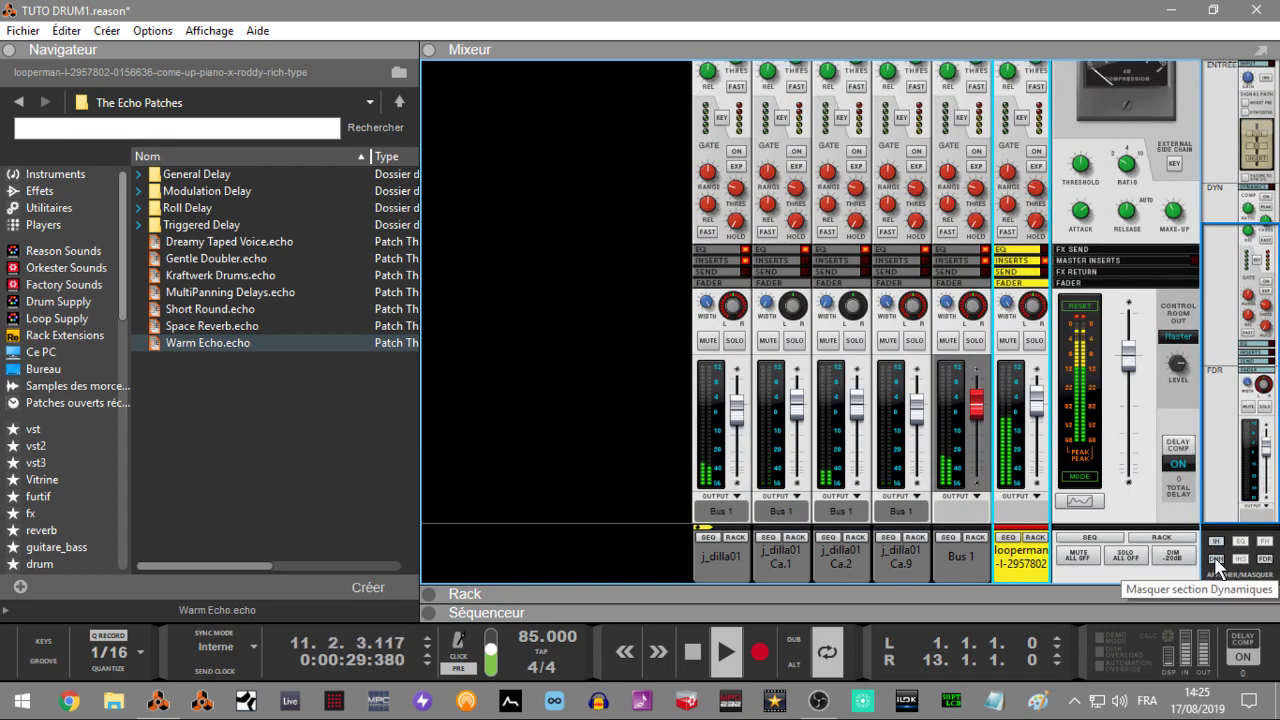
pyautogui.click(1215, 552)
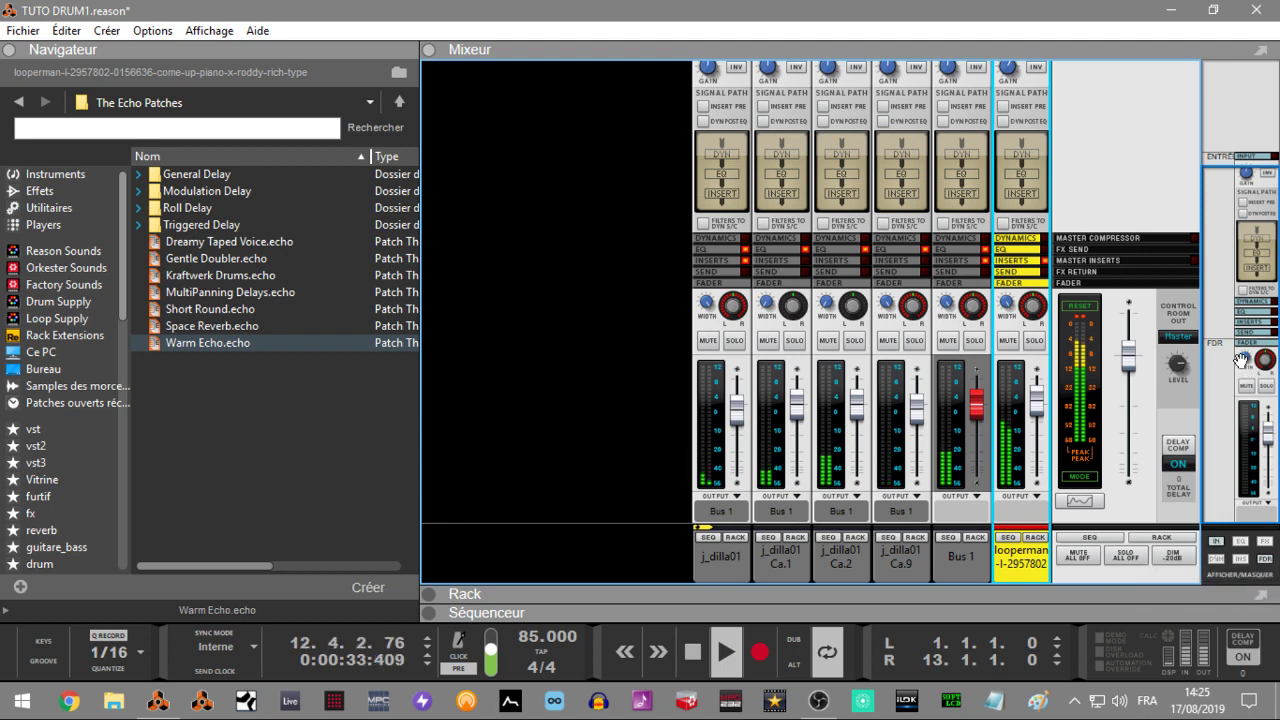
# Fine-tune the fader levels of the piano channel and Bus 1 to balance the piano against the drums.
pyautogui.click(1070, 308)
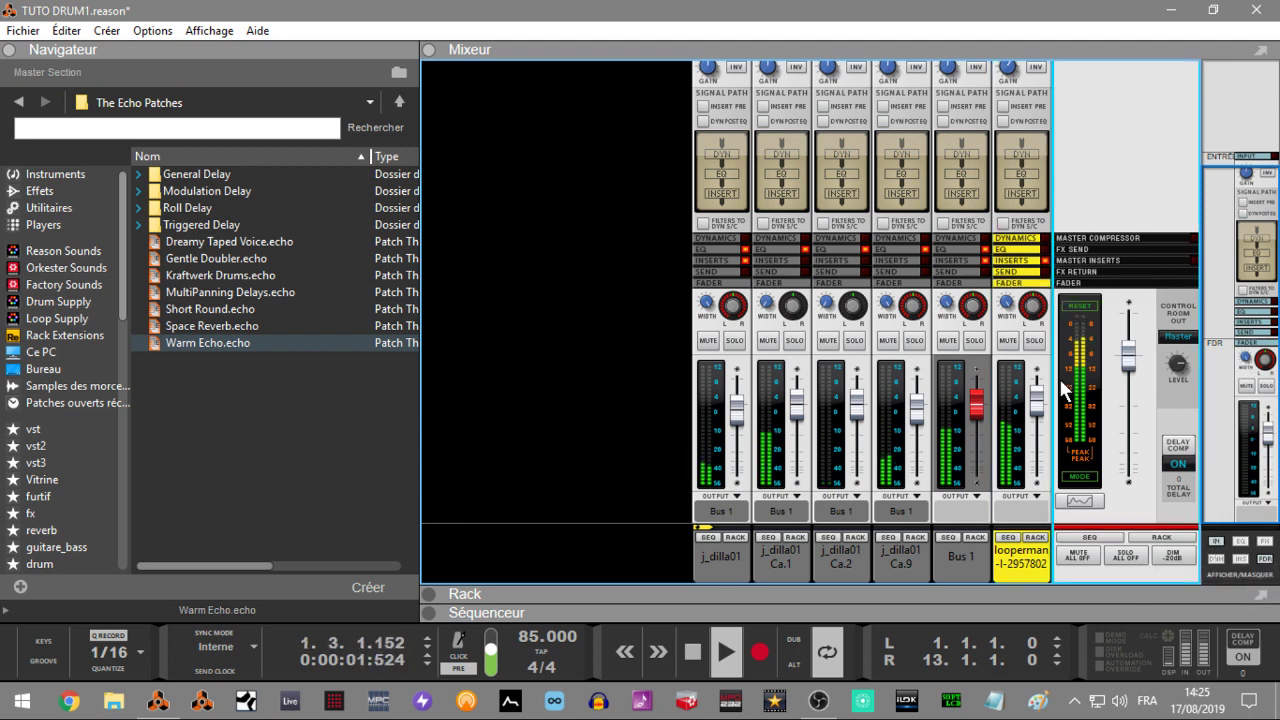
pyautogui.click(1040, 403)
pyautogui.moveTo(1040, 403); pyautogui.dragTo(1043, 405)
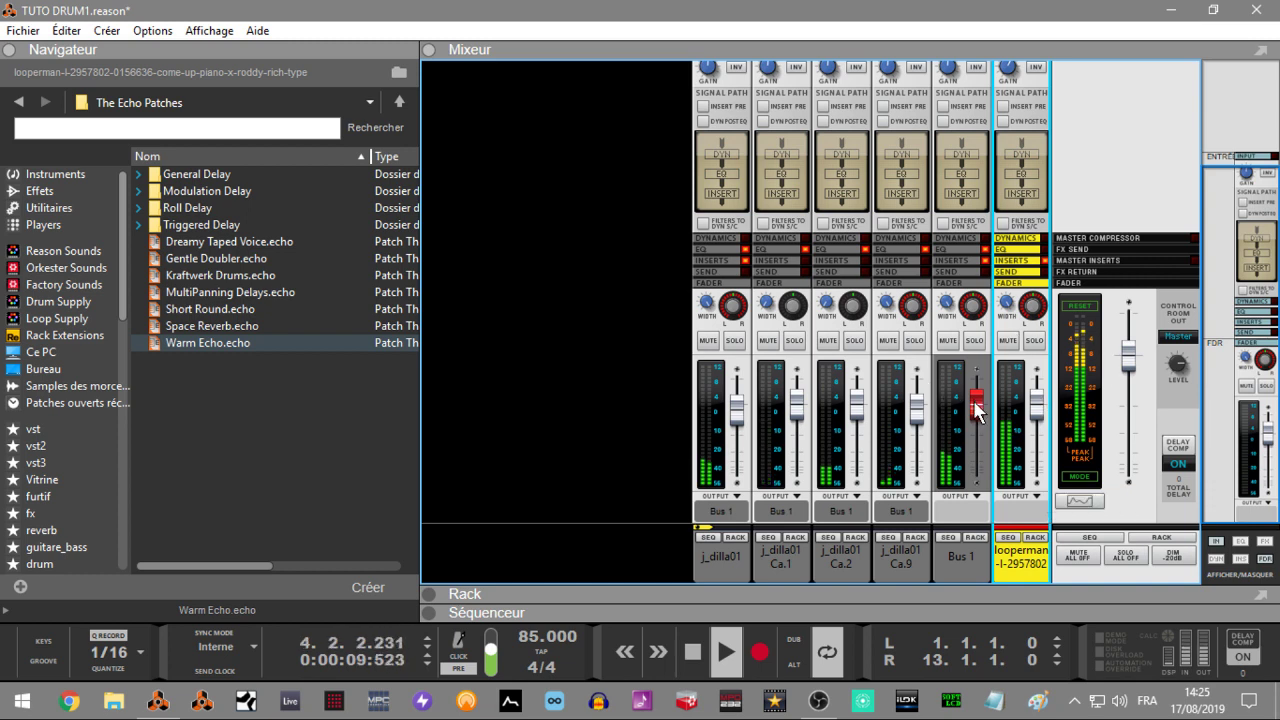
pyautogui.click(976, 403)
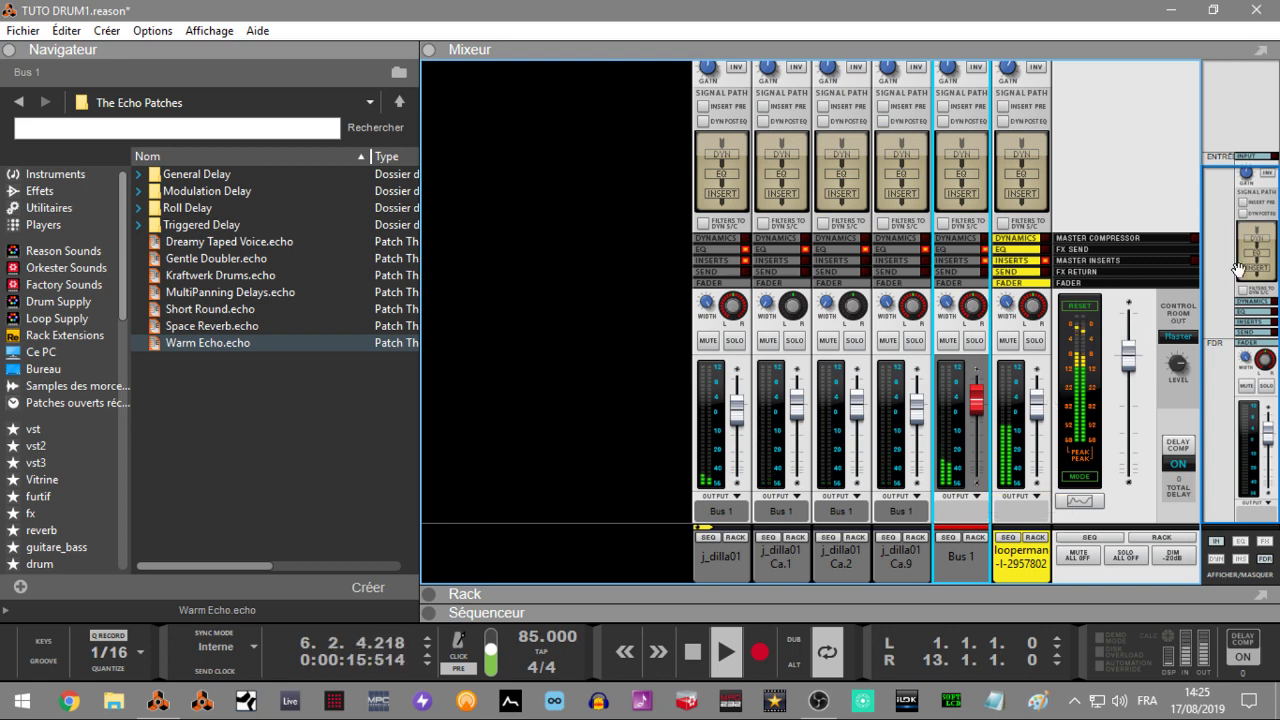
# Hide the mixer and display the rack together with the sequencer.
pyautogui.click(432, 52)
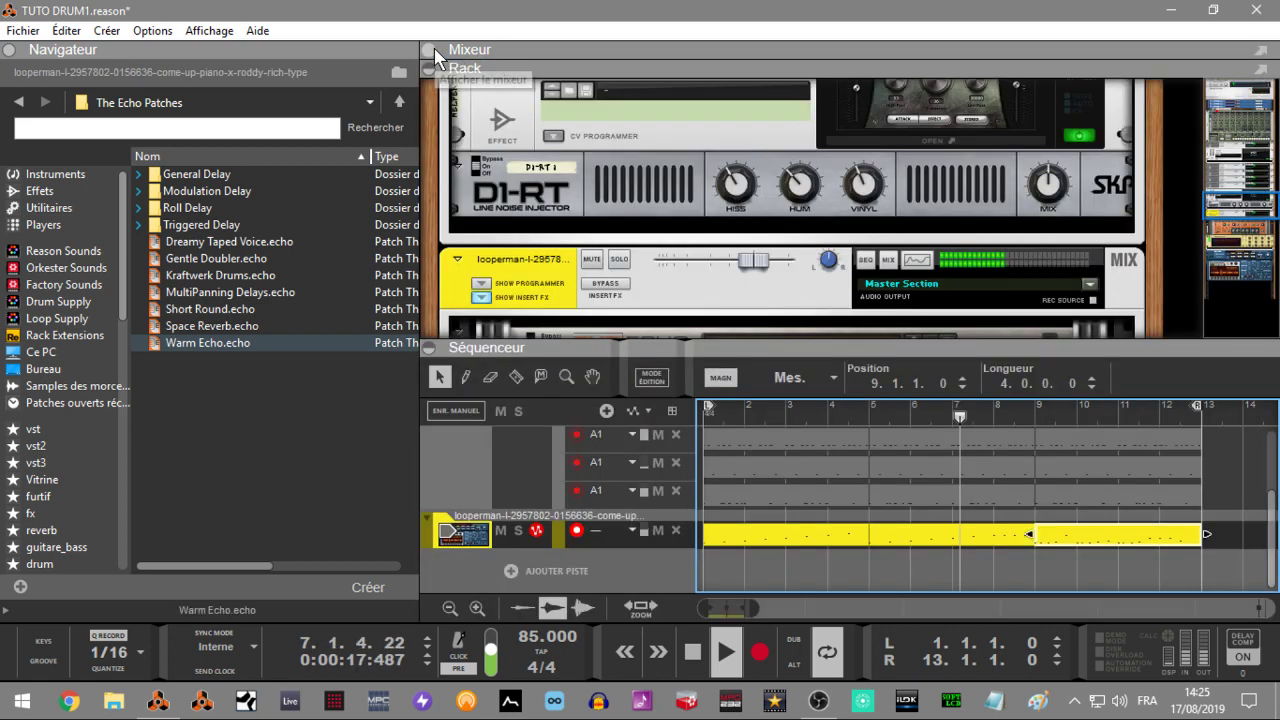
pyautogui.click(429, 68)
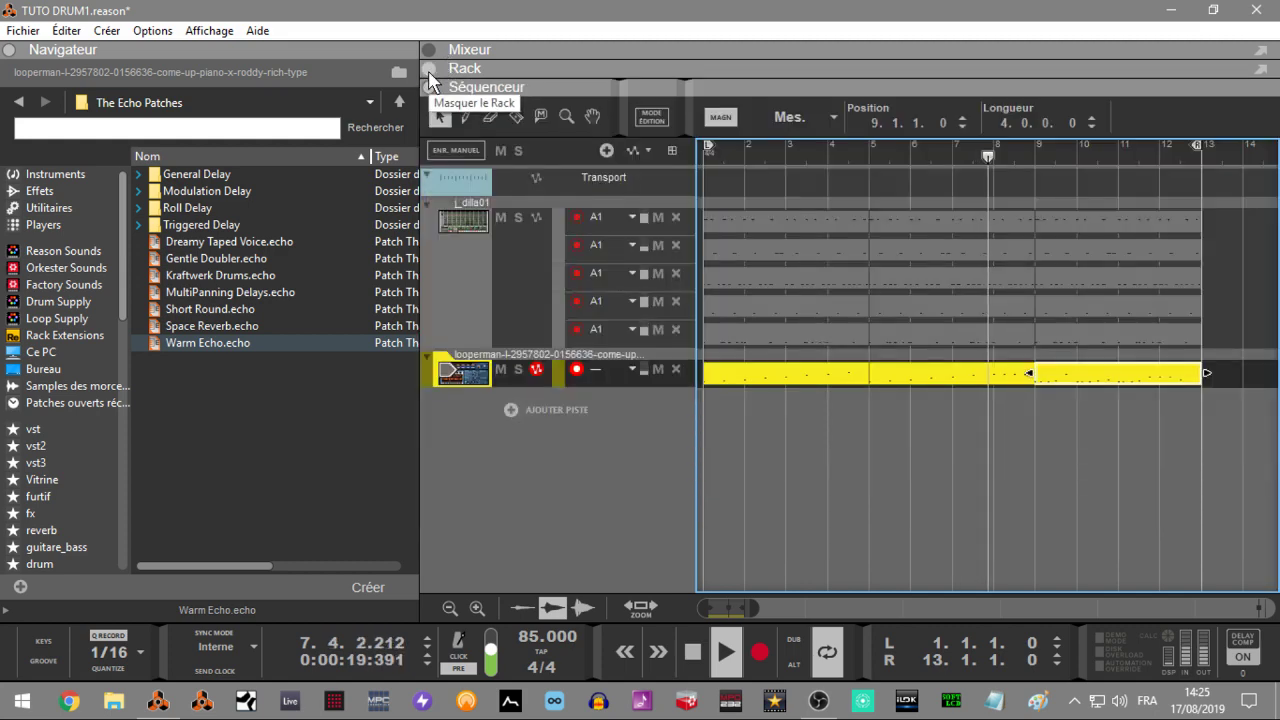
pyautogui.click(429, 69)
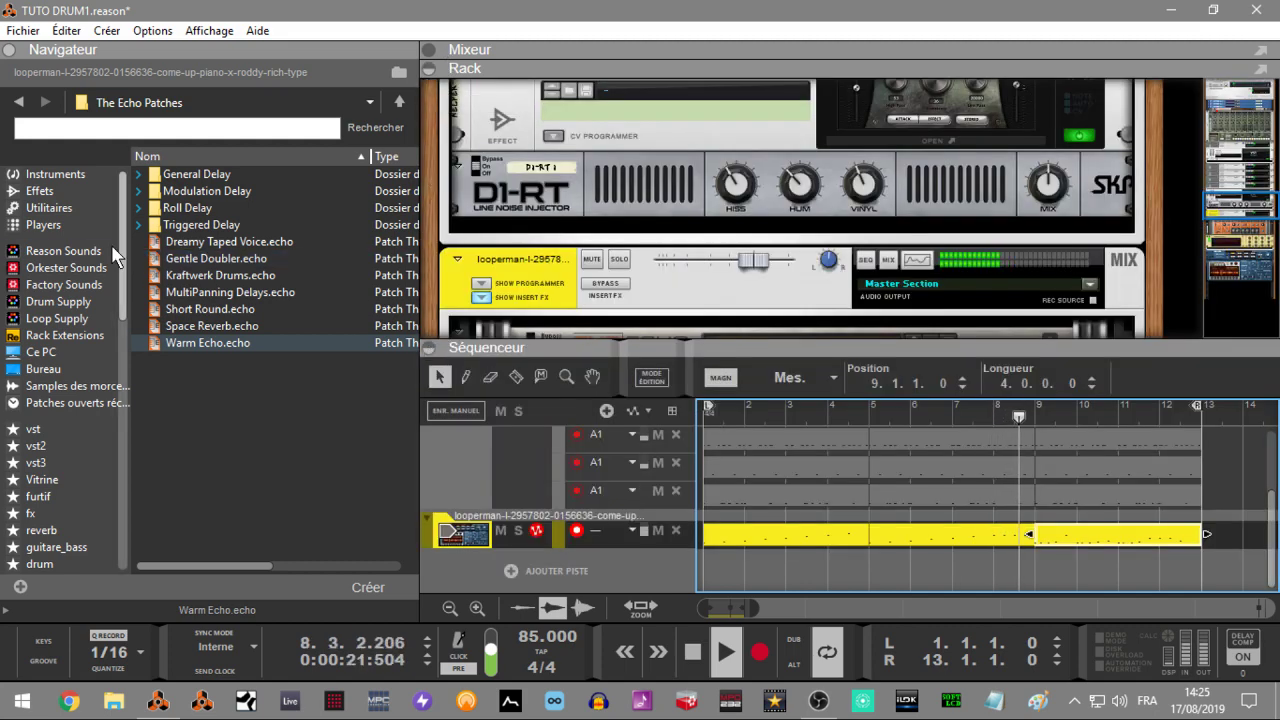
# Browse the contents of the EQ-Smokers Relight Deux ReFill and hide the sequencer.
pyautogui.moveTo(121, 258); pyautogui.dragTo(158, 388)
pyautogui.click(75, 367)
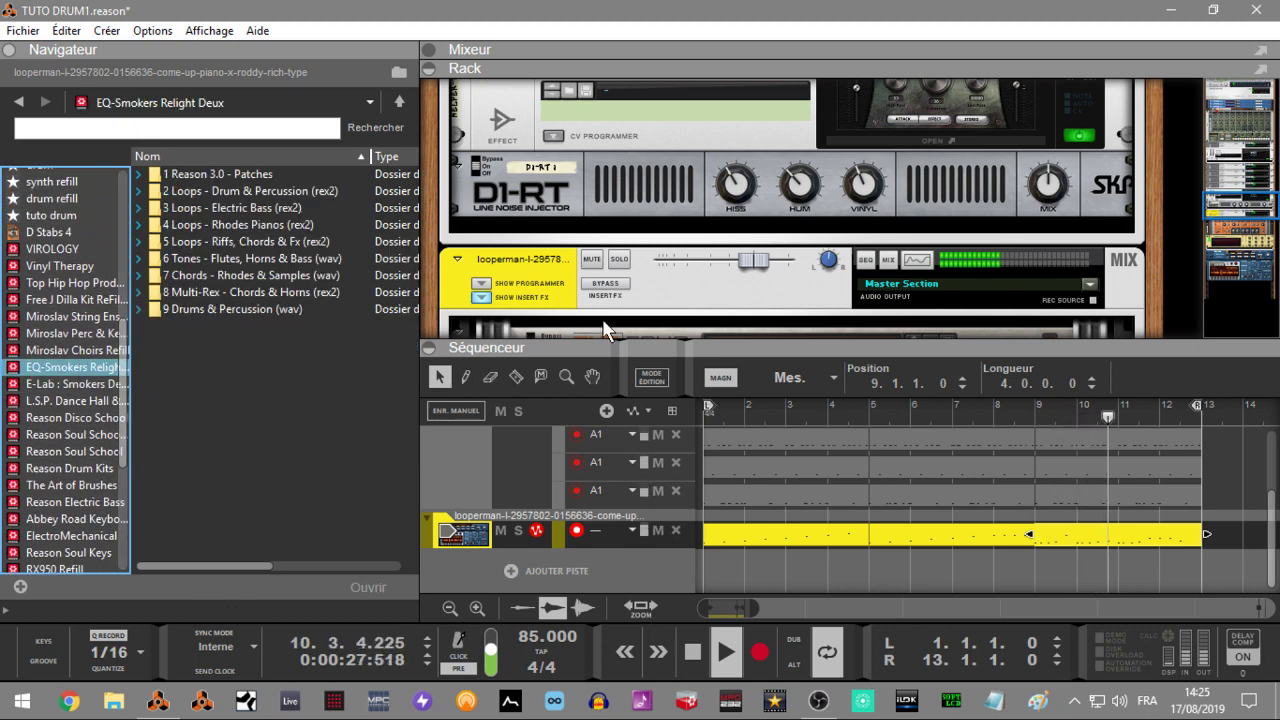
pyautogui.click(429, 347)
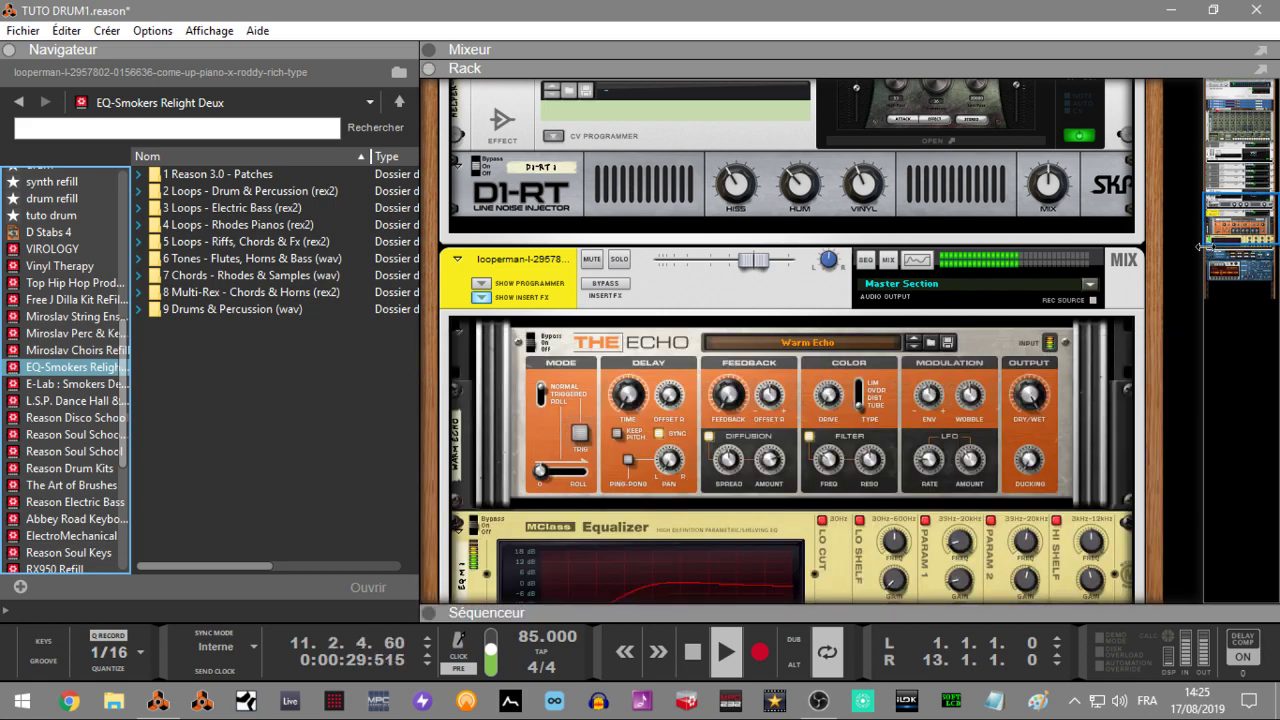
# Stop playback, display the sequencer with the browser, and hide the rack.
pyautogui.moveTo(1250, 222); pyautogui.dragTo(1248, 265)
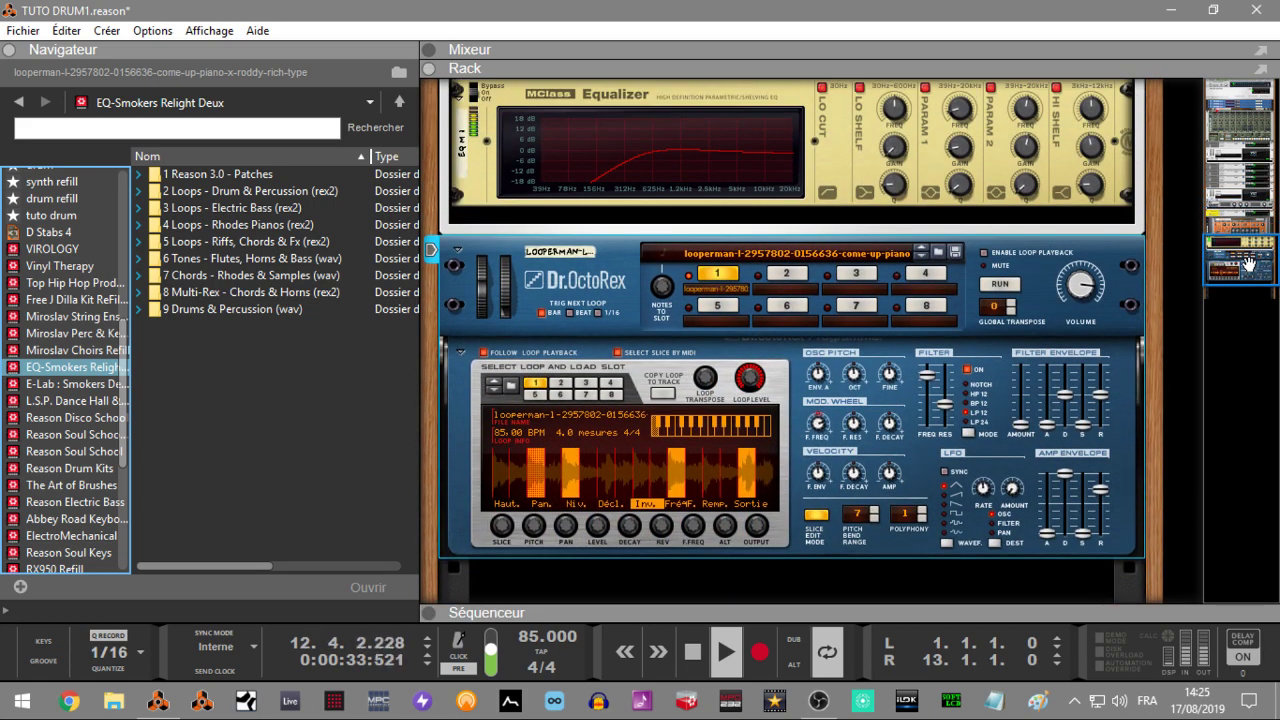
pyautogui.press('space')
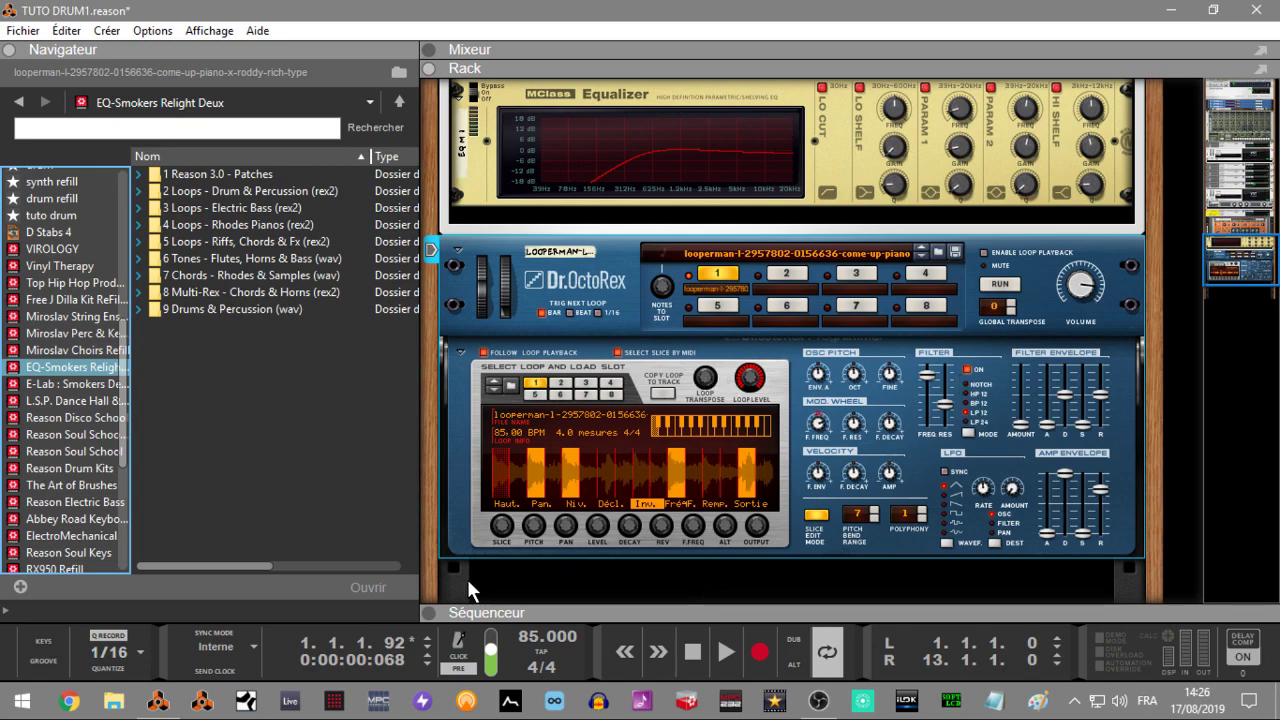
pyautogui.click(427, 614)
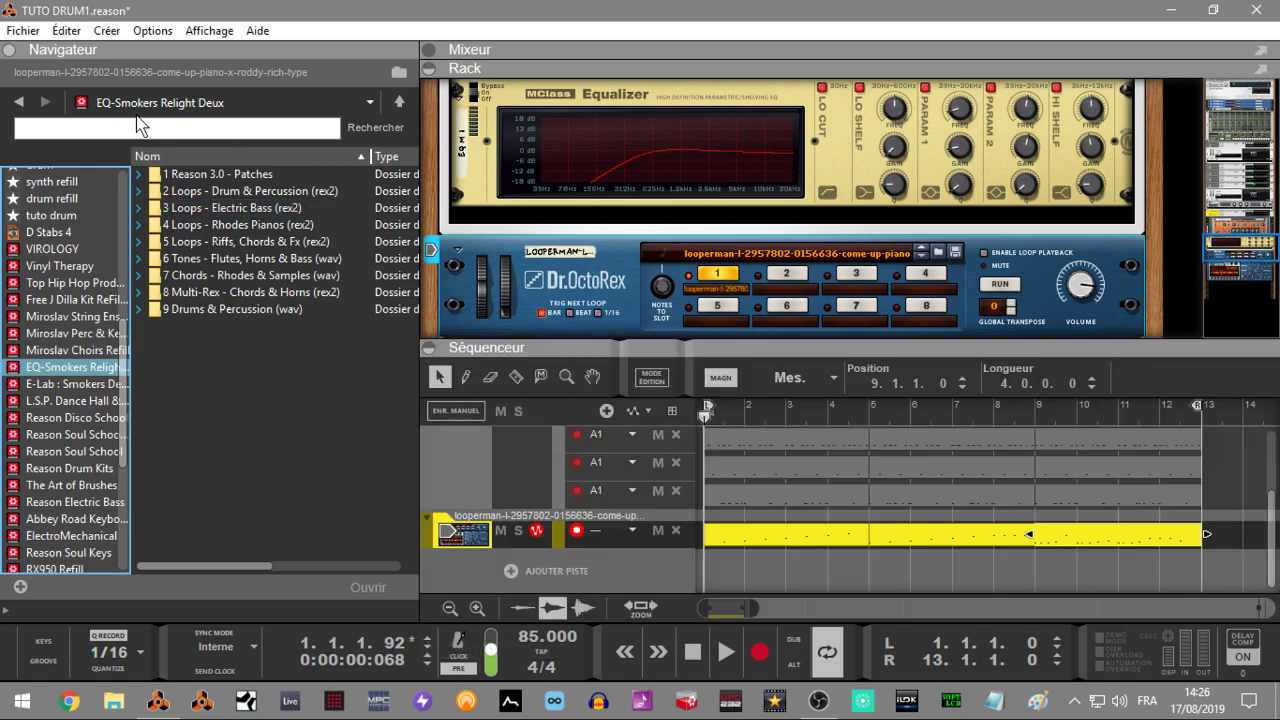
pyautogui.click(9, 49)
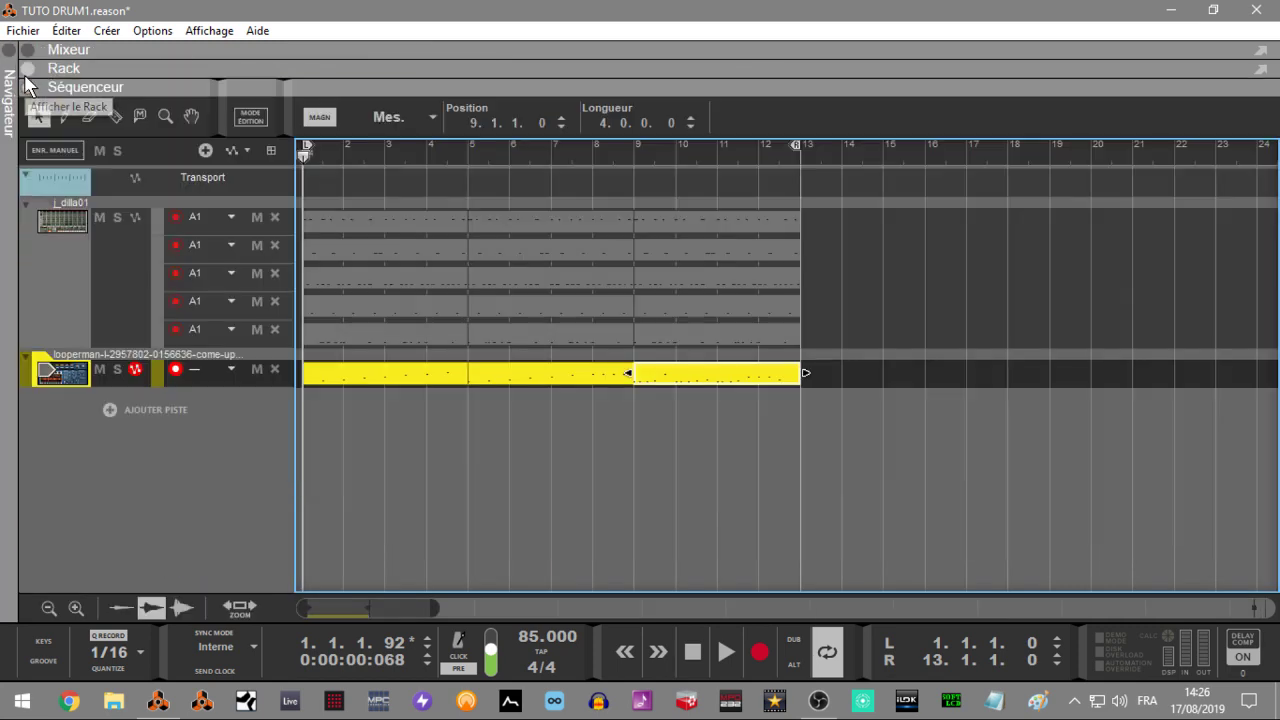
pyautogui.click(28, 68)
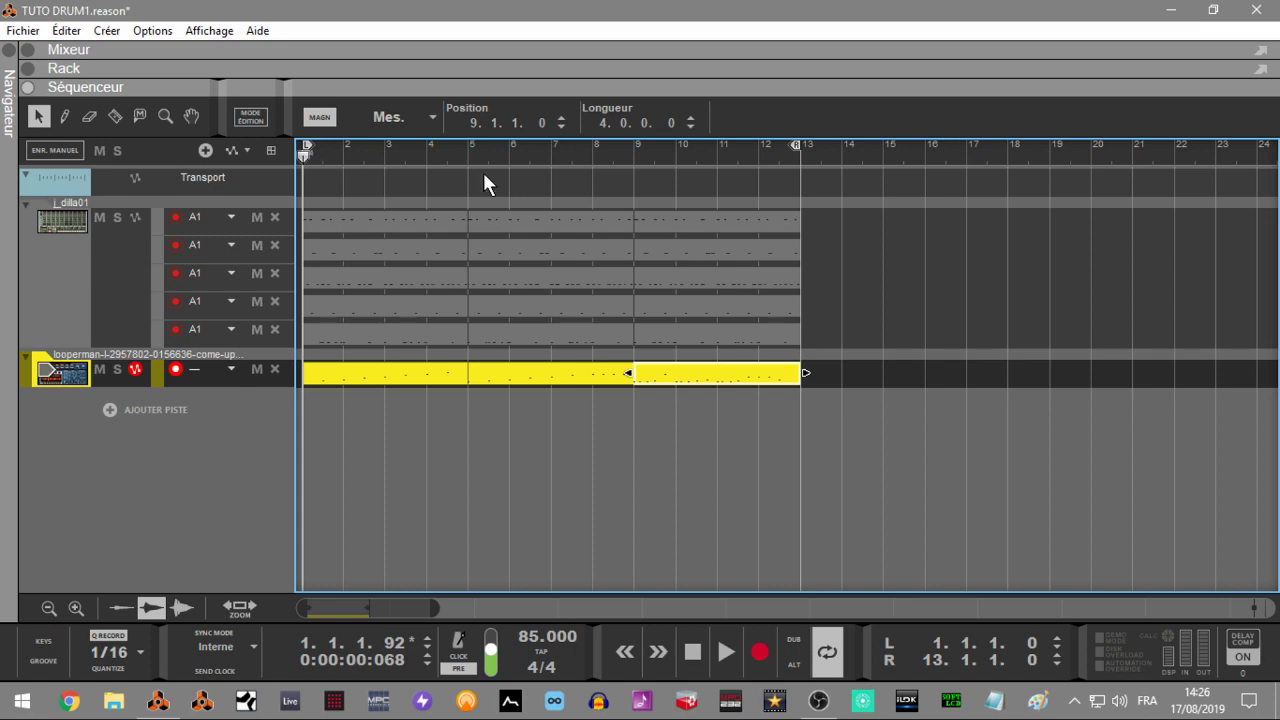
pyautogui.click(8, 58)
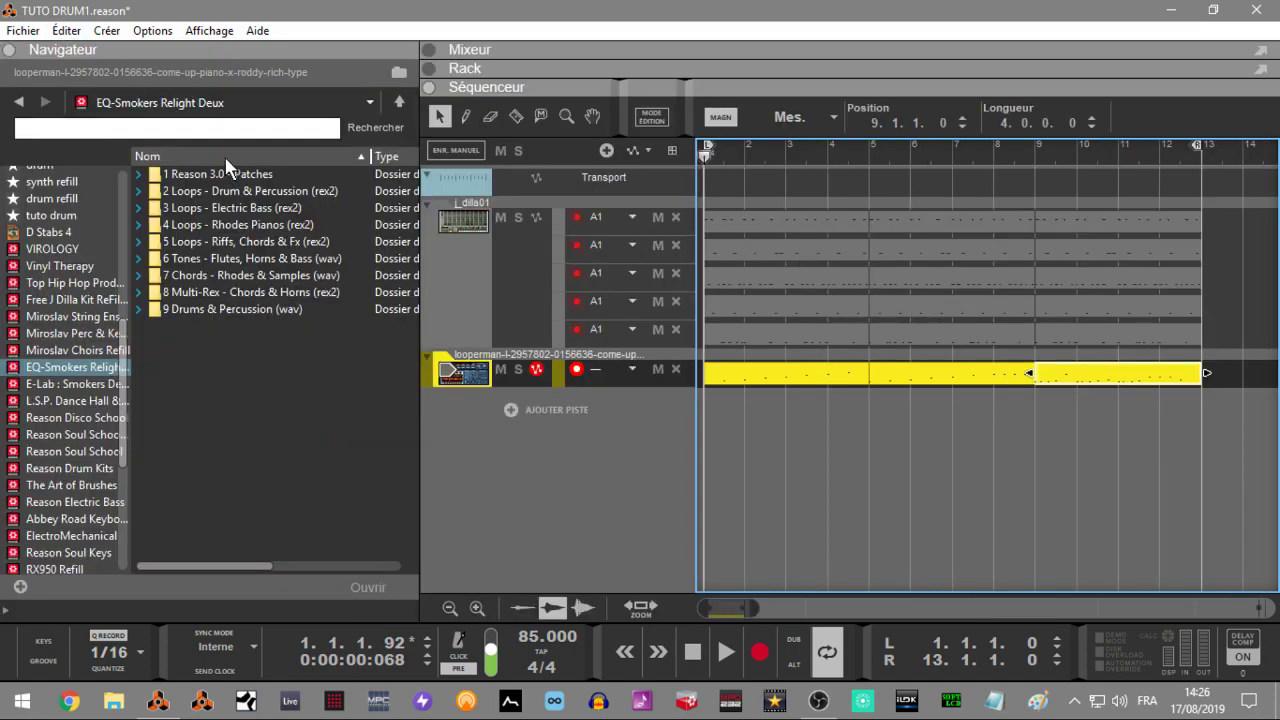
# Import the looperman WAV loop from the tuto drum favourites onto a new audio track at bar 1 and stretch it to 4 bars.
pyautogui.click(48, 216)
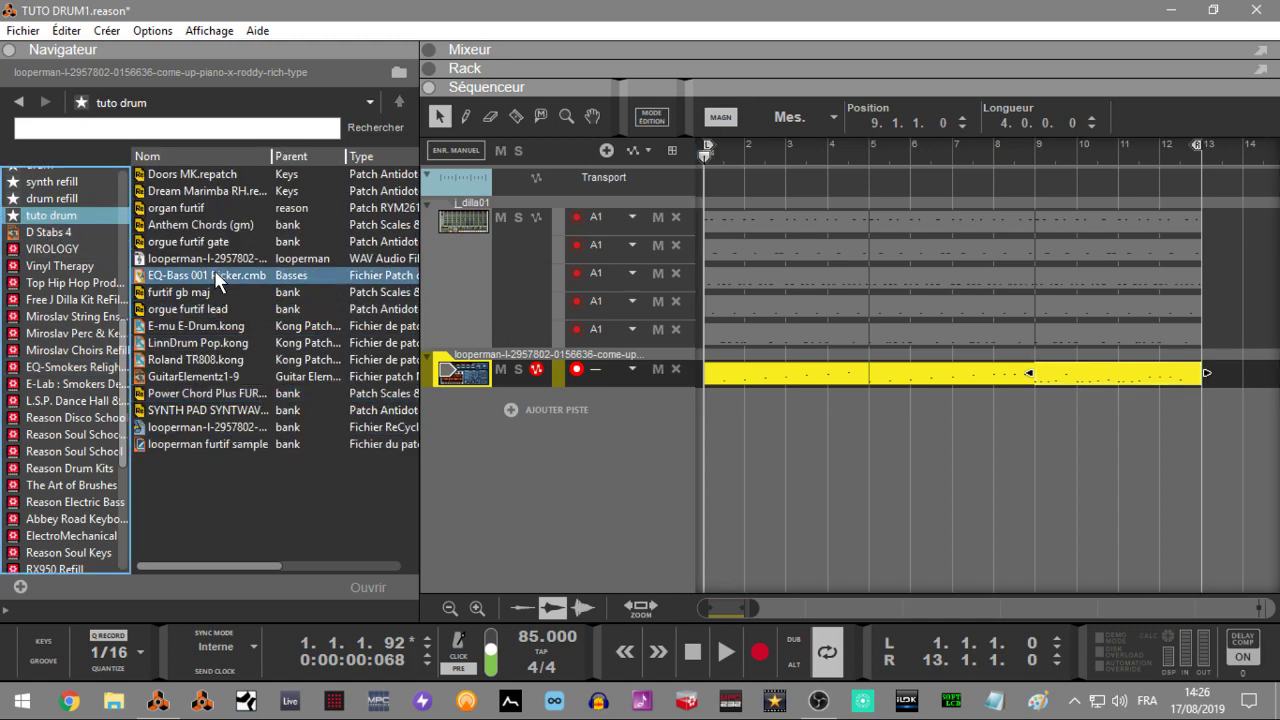
pyautogui.moveTo(193, 258)
pyautogui.mouseDown()
pyautogui.moveTo(598, 453)
pyautogui.moveTo(734, 423)
pyautogui.moveTo(700, 428)
pyautogui.mouseUp()
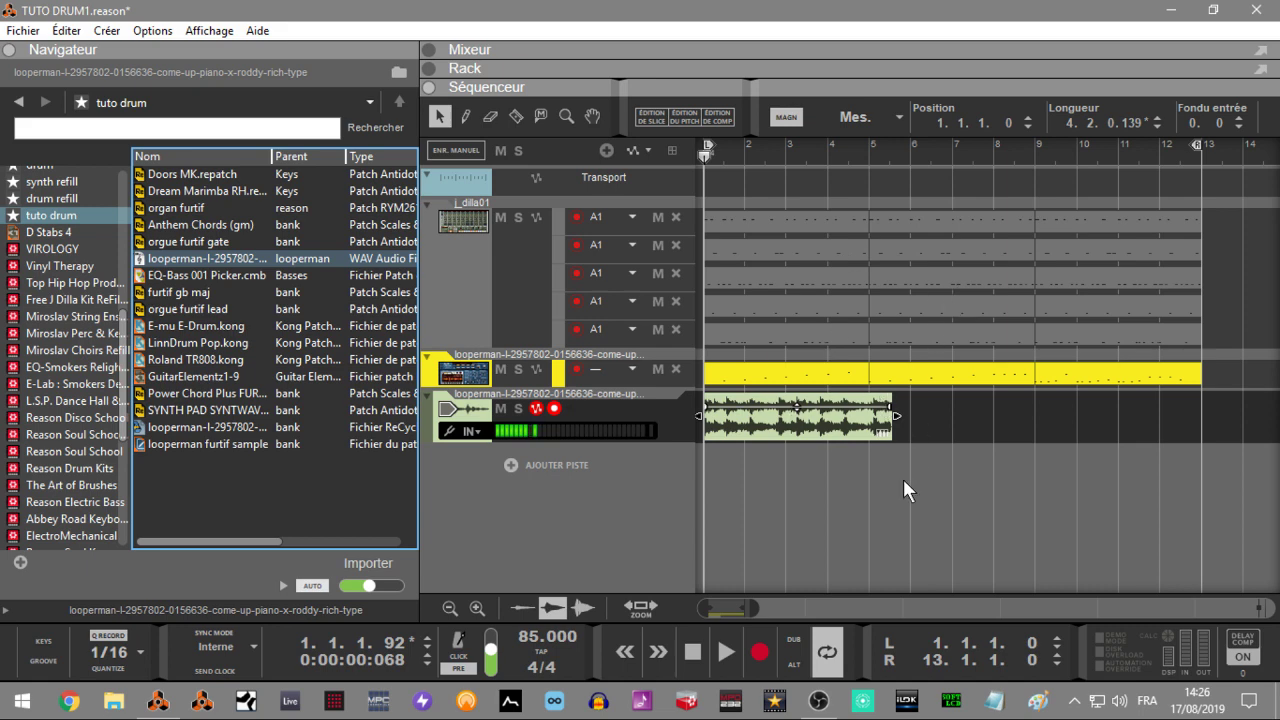
pyautogui.click(895, 416)
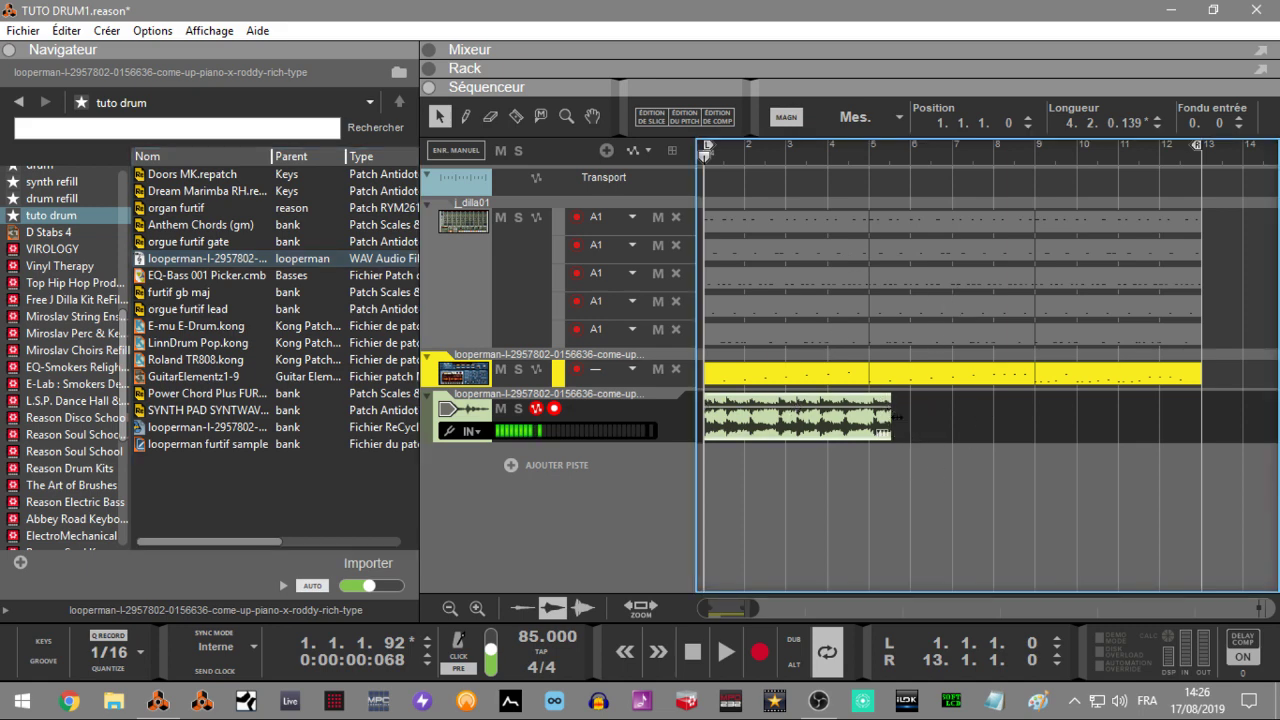
pyautogui.click(895, 417)
pyautogui.click(896, 416)
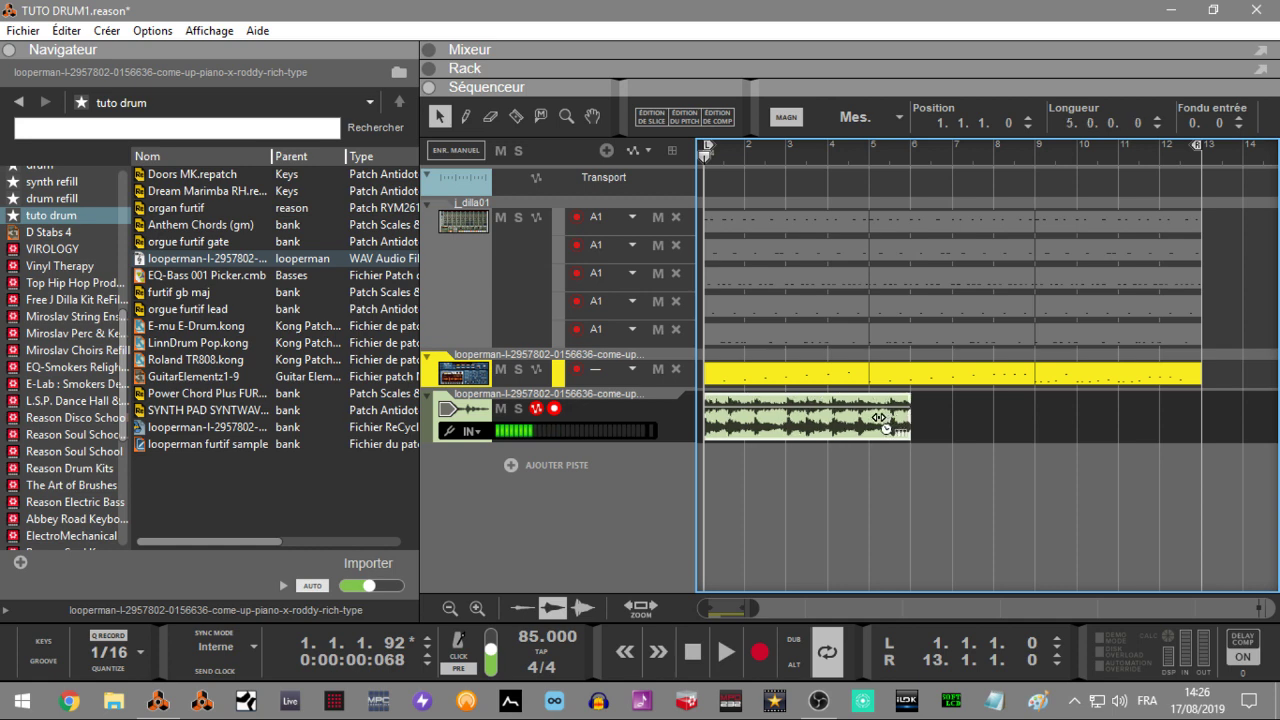
pyautogui.moveTo(878, 417); pyautogui.dragTo(853, 417)
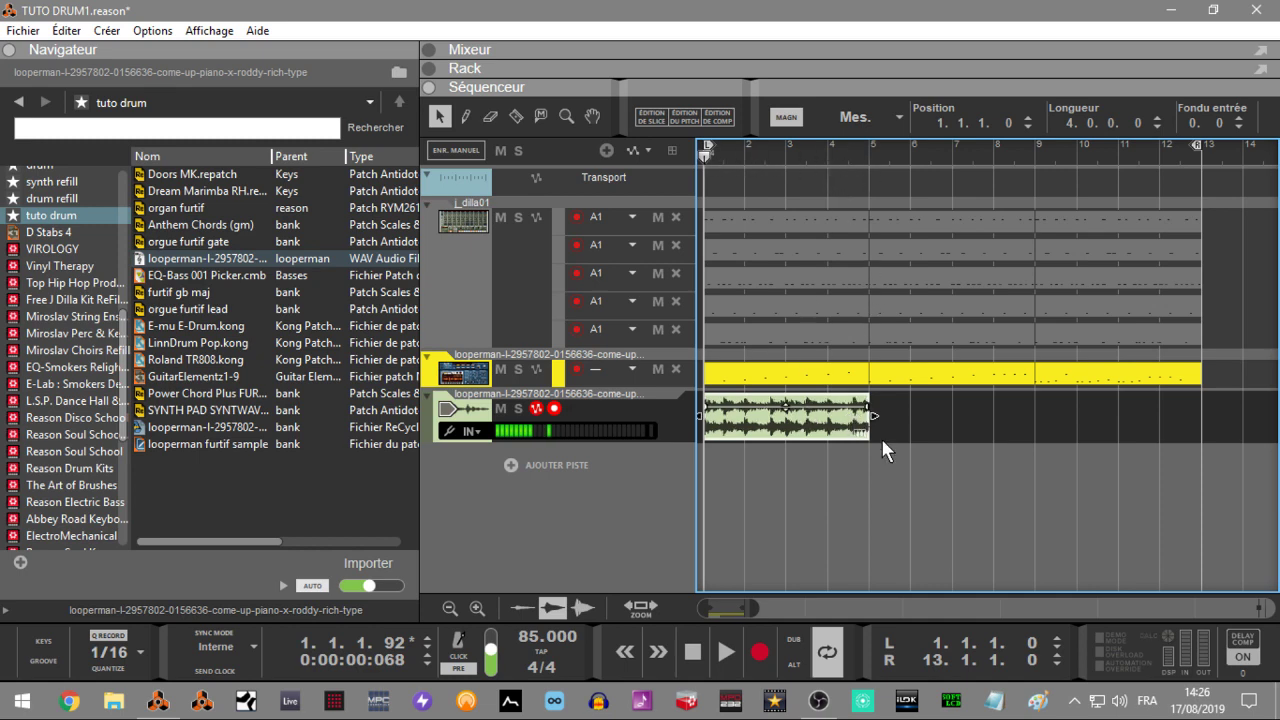
# Mute the Dr. OctoRex piano track and listen to the stretched audio loop against the drums.
pyautogui.click(501, 369)
pyautogui.press('space')
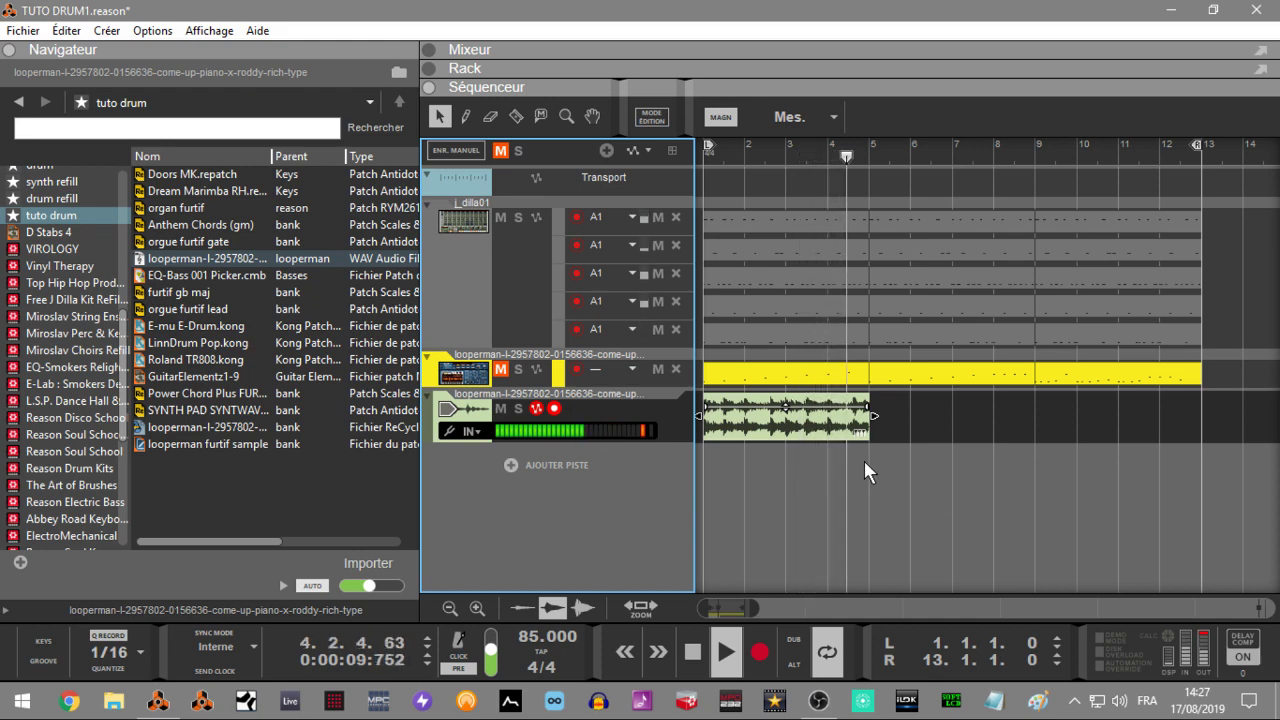
pyautogui.press('space')
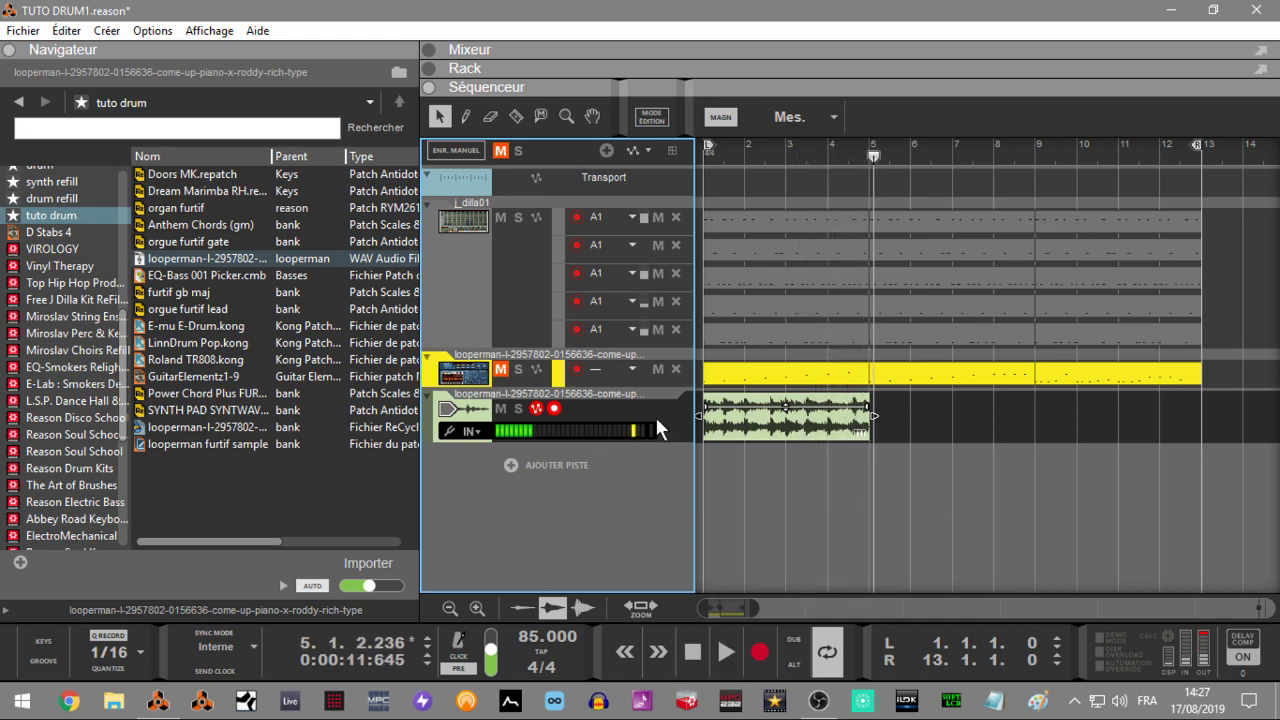
# Delete the imported audio track with its device and briefly solo the Dr. OctoRex piano track.
pyautogui.press('Delete')
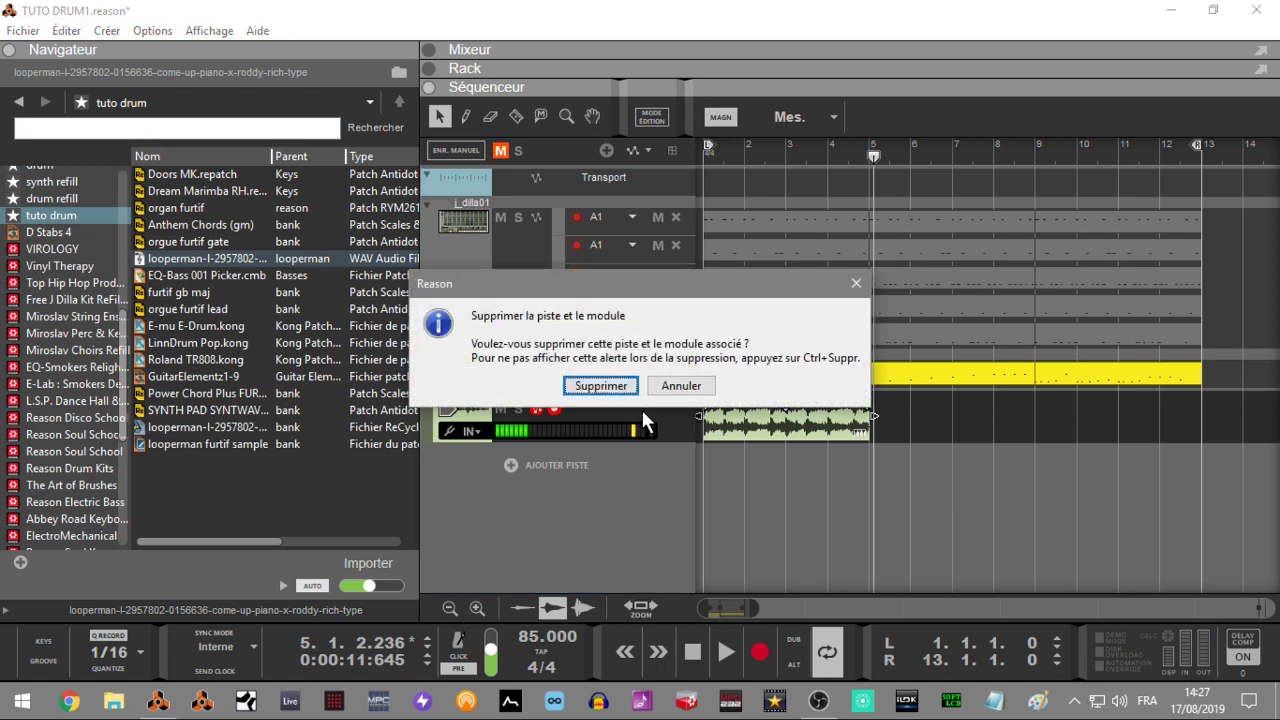
pyautogui.press('Return')
pyautogui.click(518, 369)
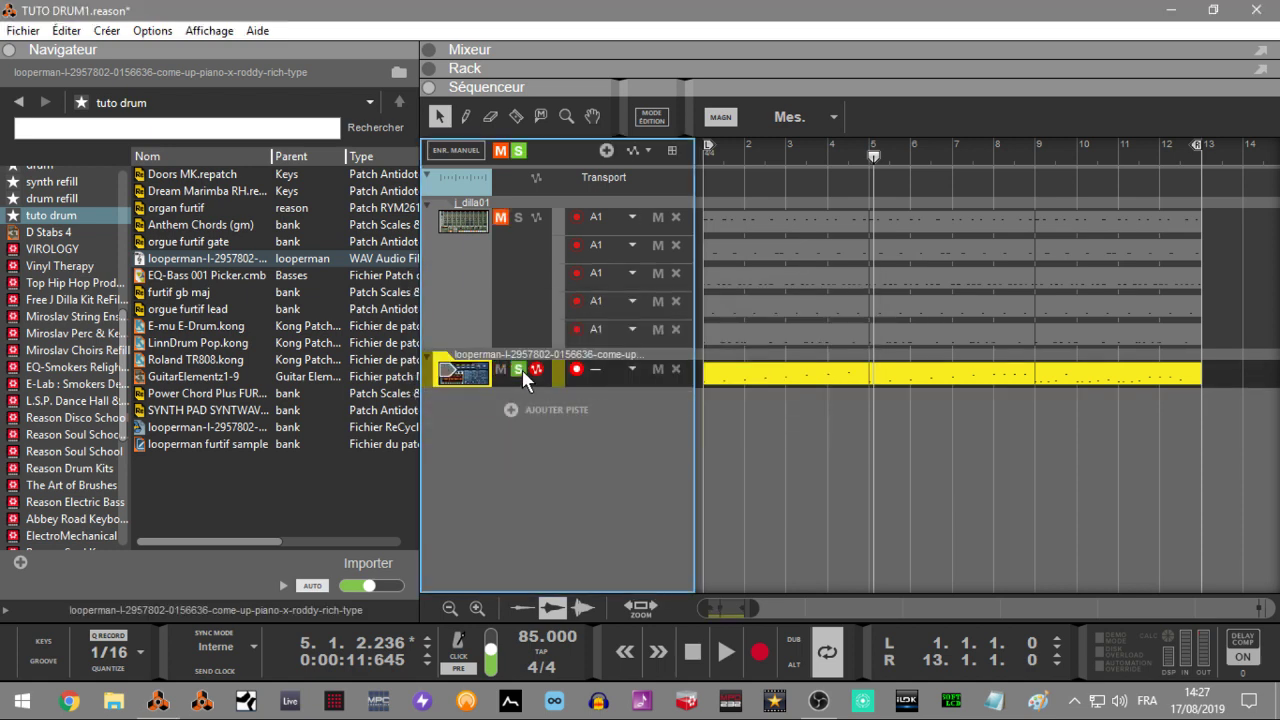
pyautogui.click(520, 369)
# Import the looperman WAV loop onto a new audio track again and stretch the clip to 4 bars.
pyautogui.moveTo(232, 262)
pyautogui.mouseDown()
pyautogui.moveTo(772, 467)
pyautogui.moveTo(709, 431)
pyautogui.mouseUp()
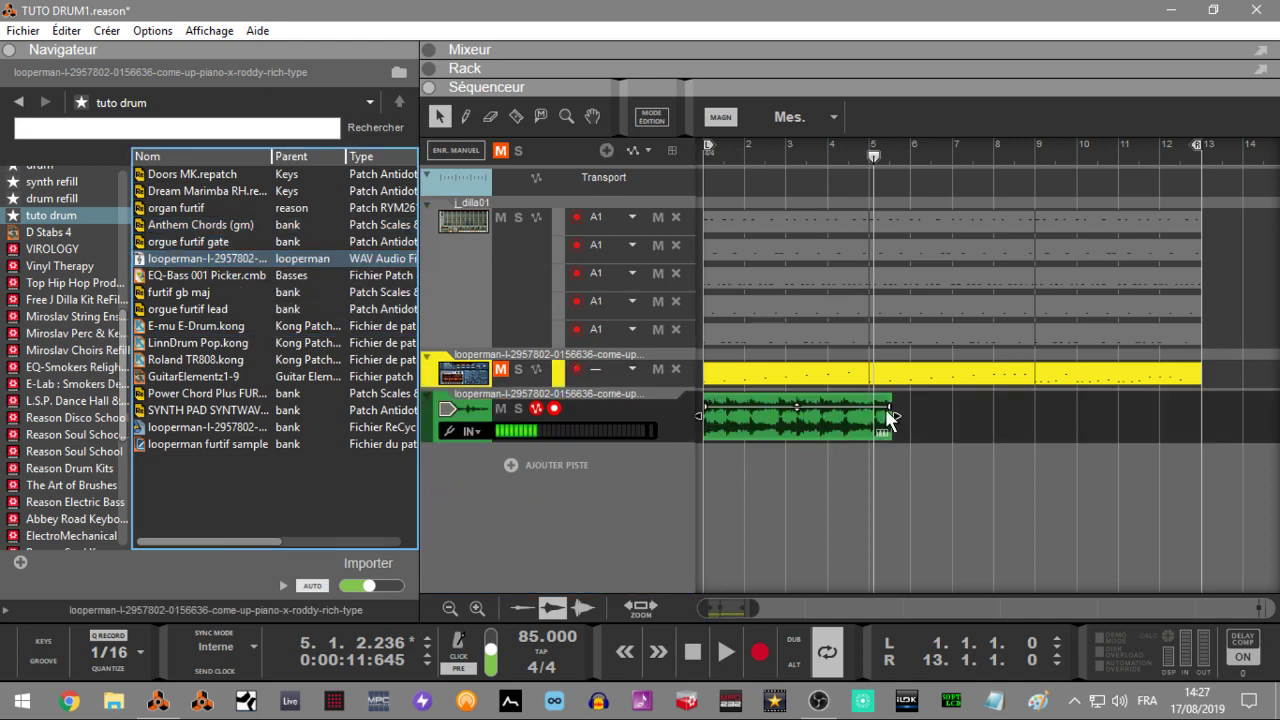
pyautogui.moveTo(895, 415); pyautogui.dragTo(868, 420)
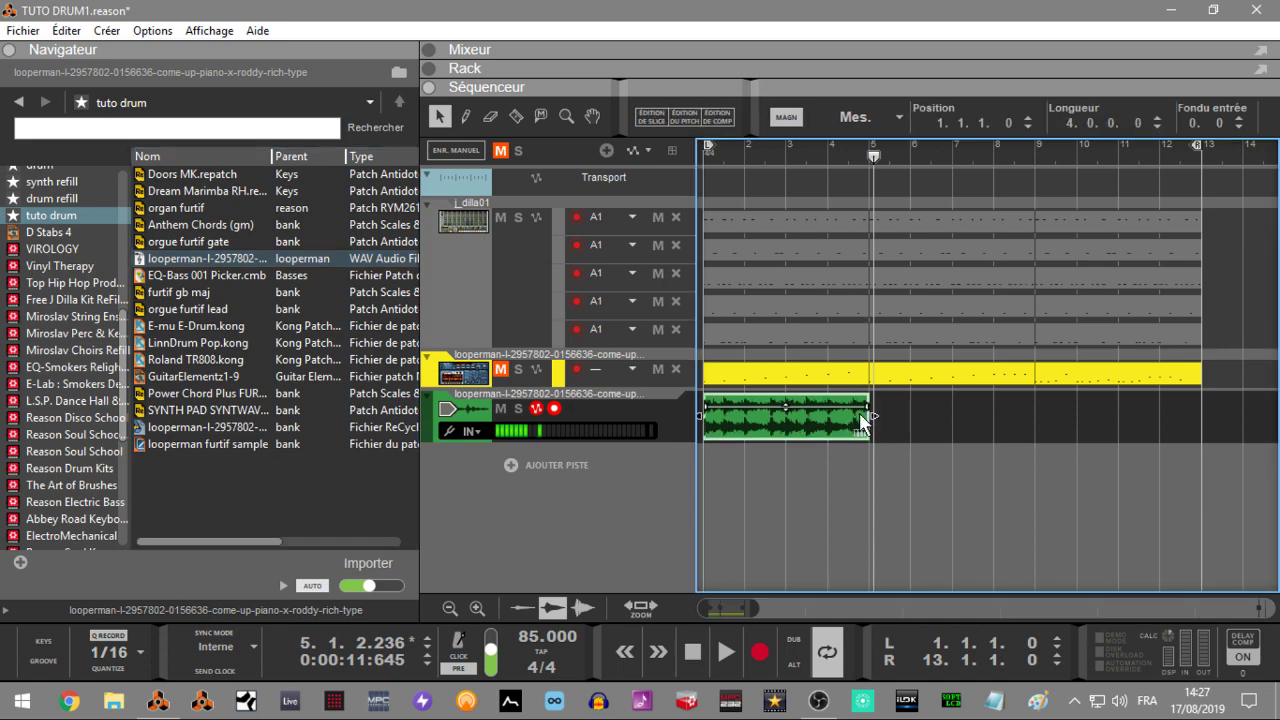
# Clear the slice markers of the audio clip in slice editing and try to bounce the clip to a REX loop.
pyautogui.doubleClick(818, 432)
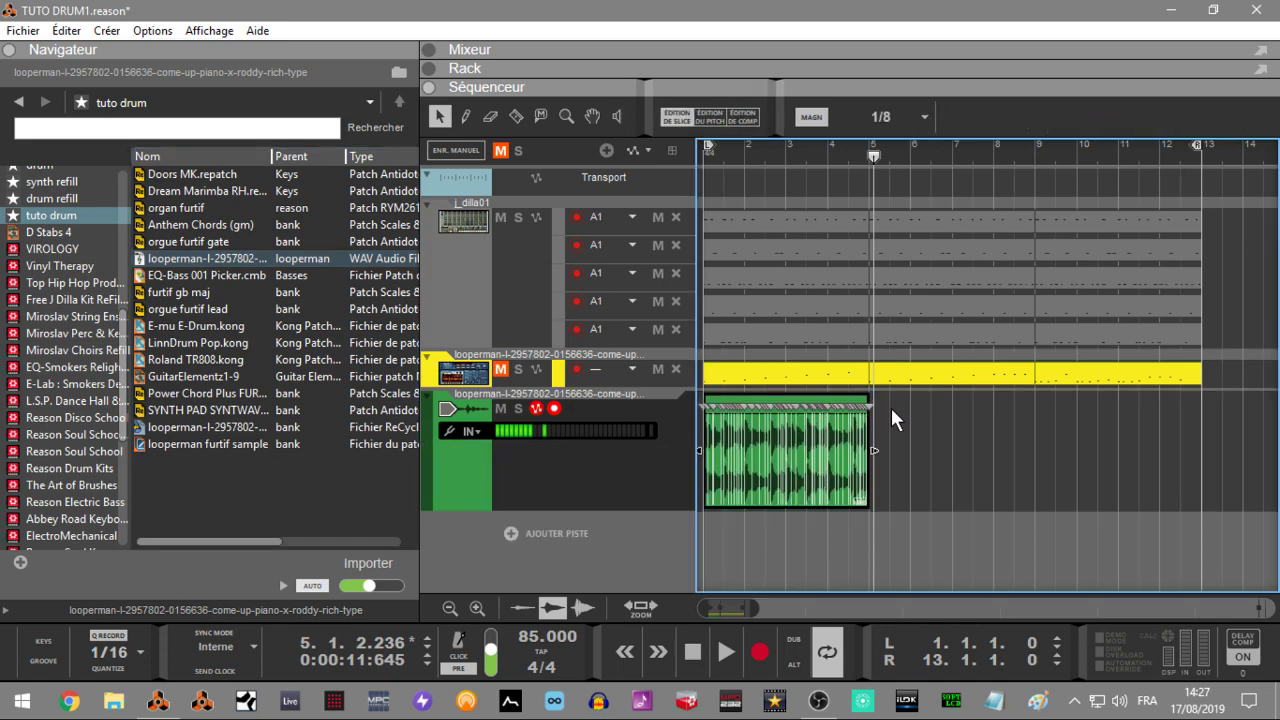
pyautogui.click(1061, 470)
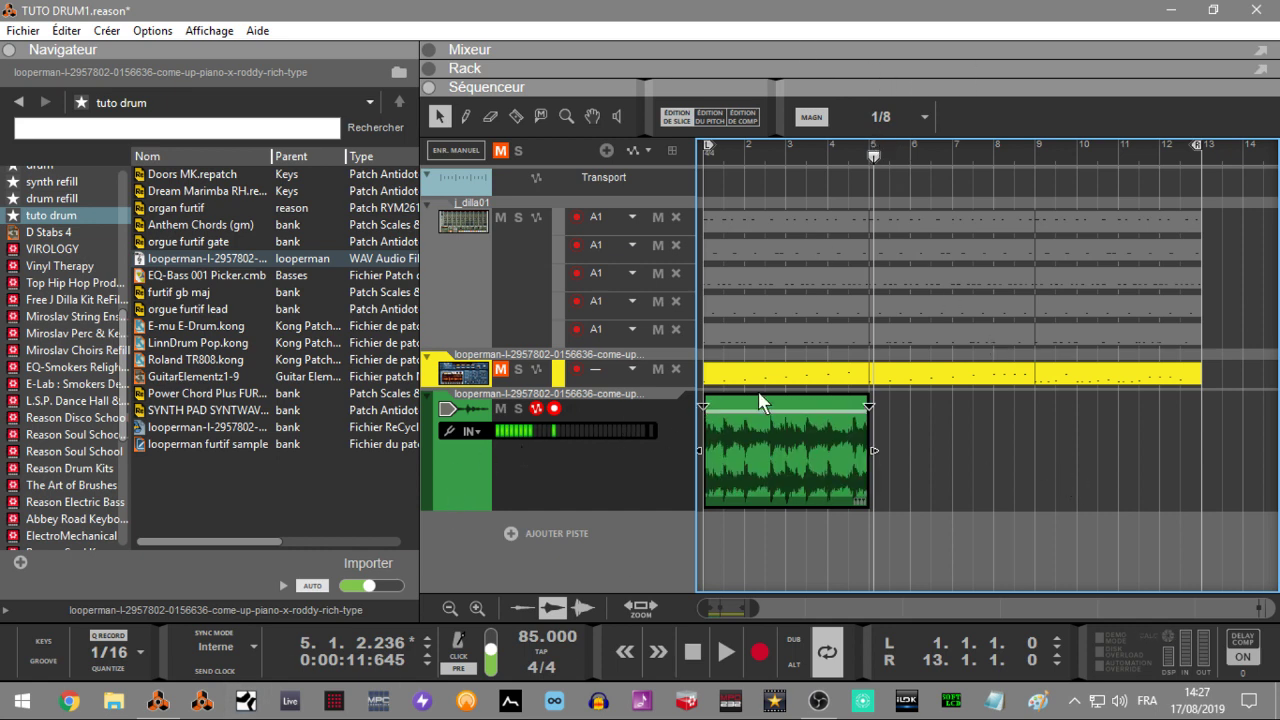
pyautogui.click(465, 116)
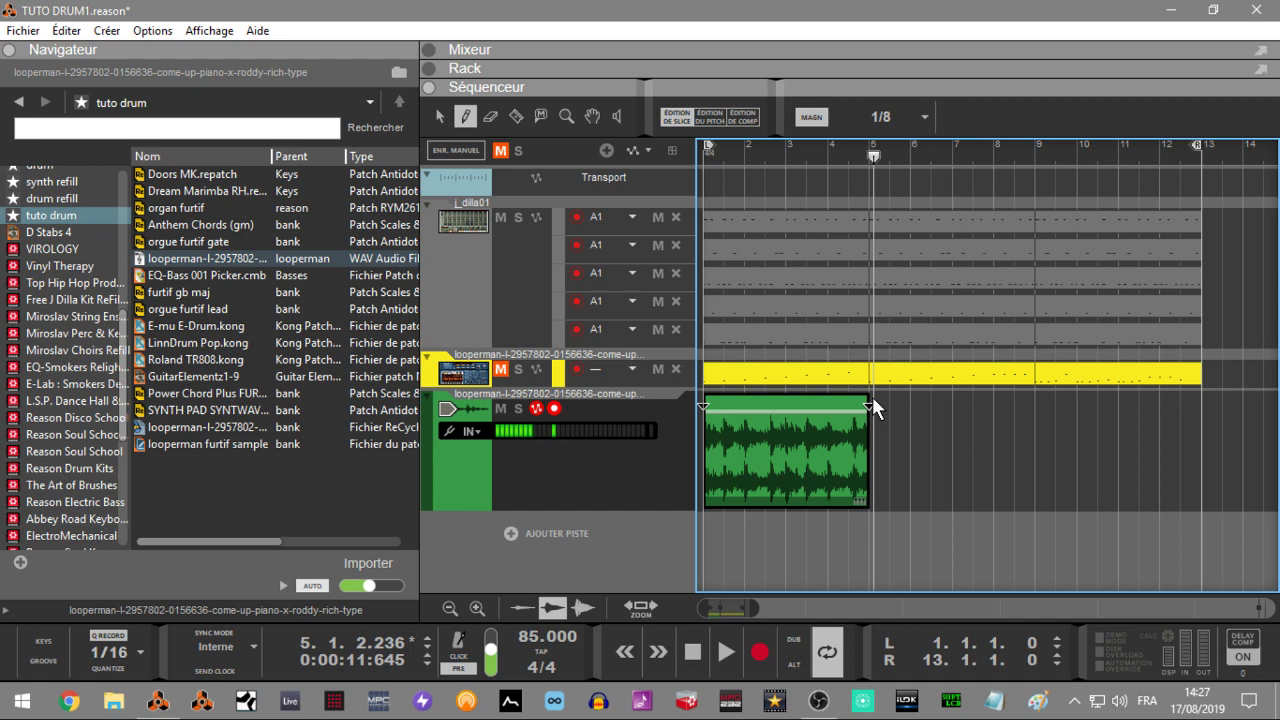
pyautogui.rightClick(772, 404)
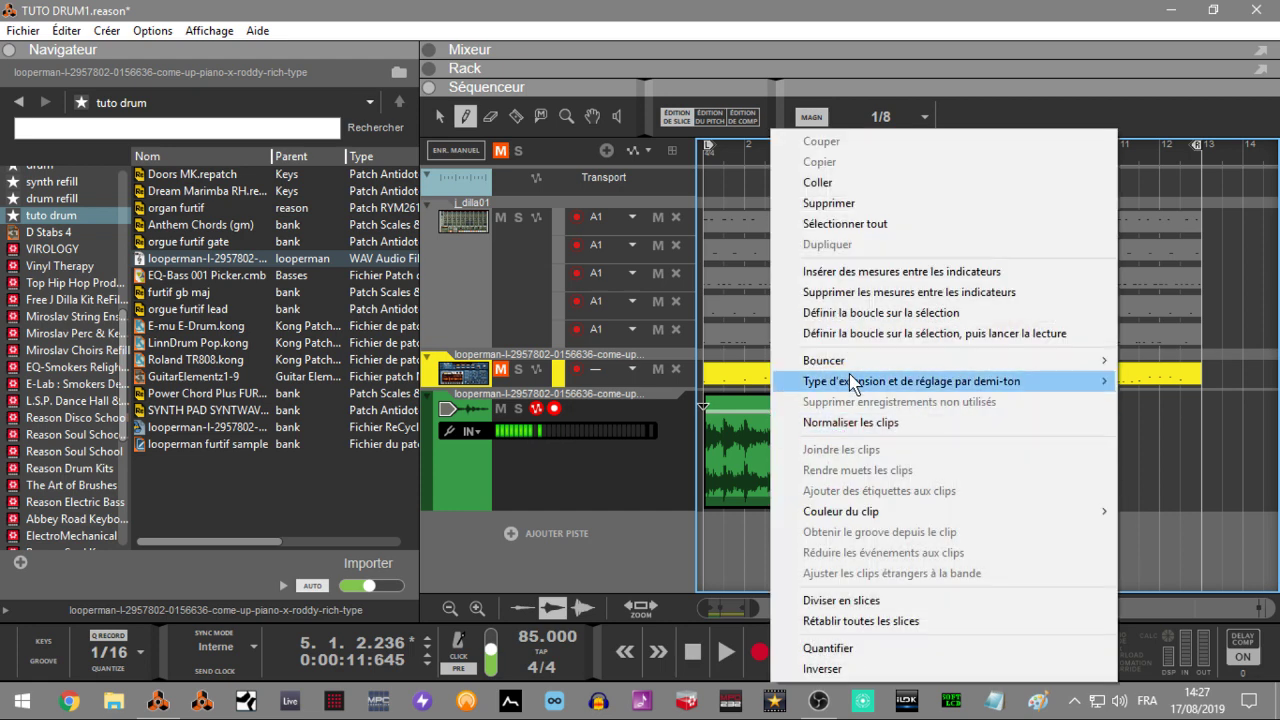
pyautogui.moveTo(790, 362)
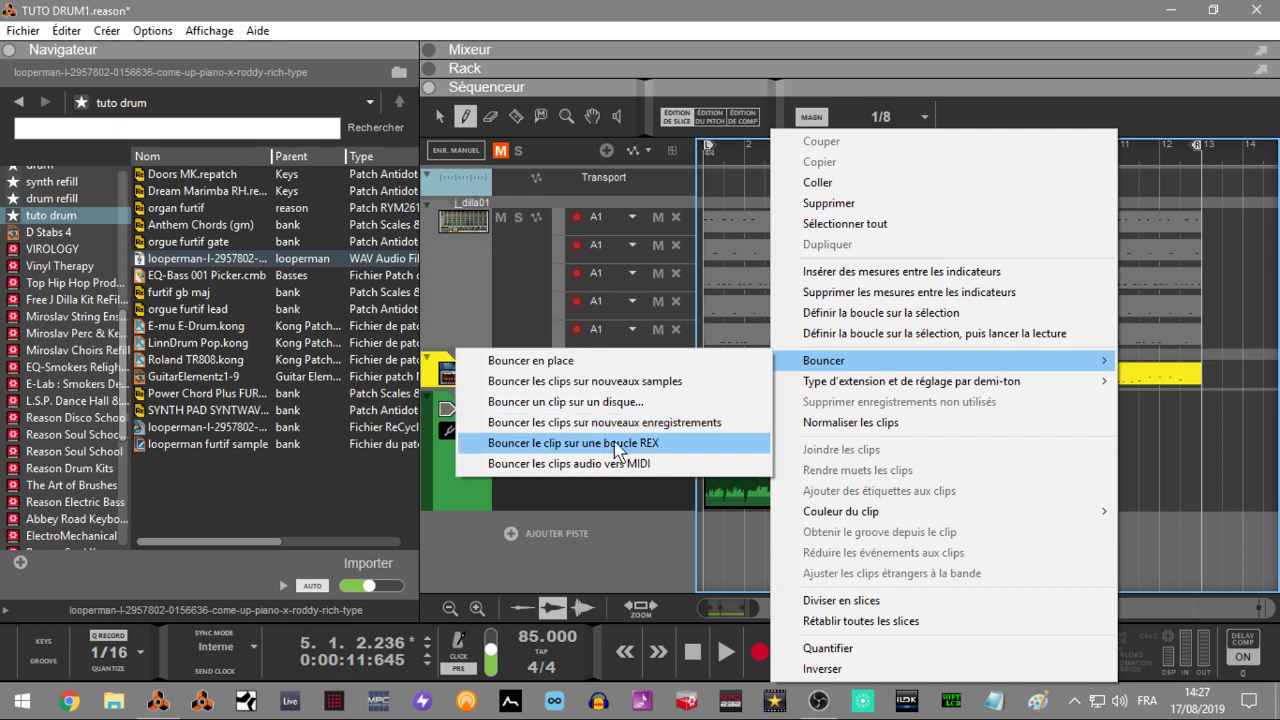
pyautogui.click(628, 452)
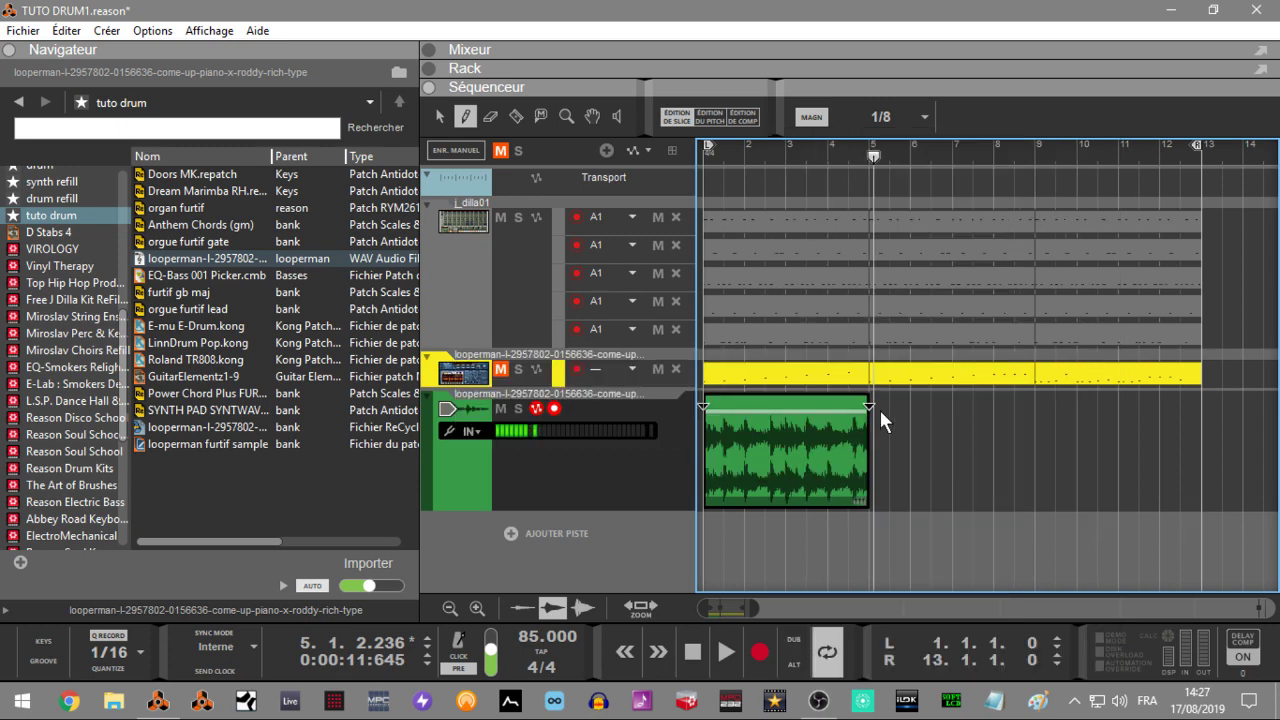
# Delete the sliced audio track together with its device.
pyautogui.click(647, 455)
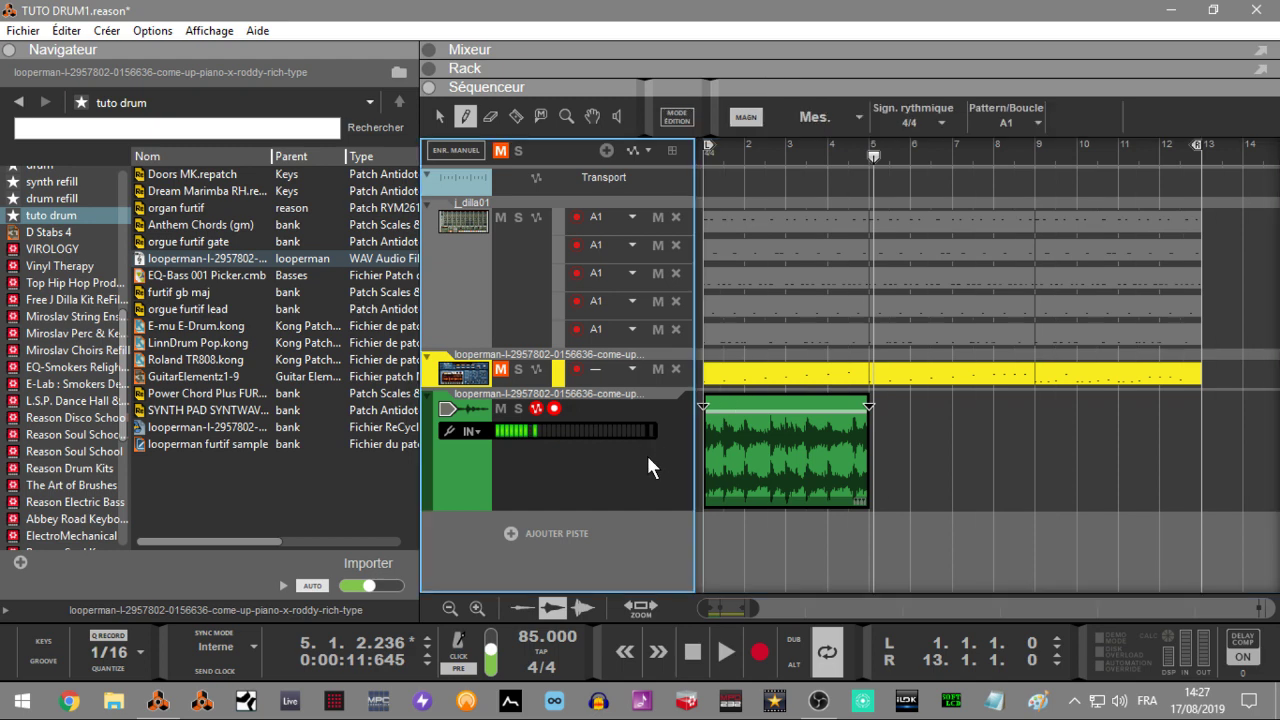
pyautogui.press('Delete')
pyautogui.press('Return')
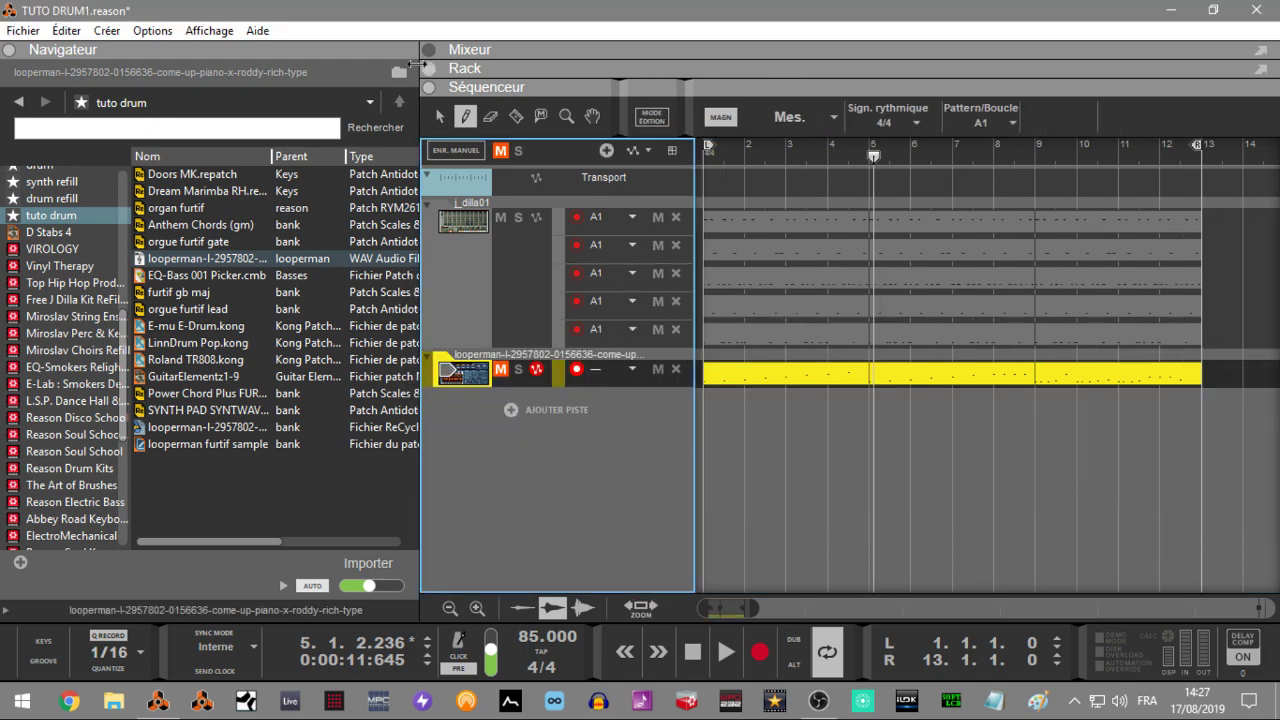
# Display only the rack beside the browser, set the song tempo to 100 BPM and start playback.
pyautogui.click(436, 76)
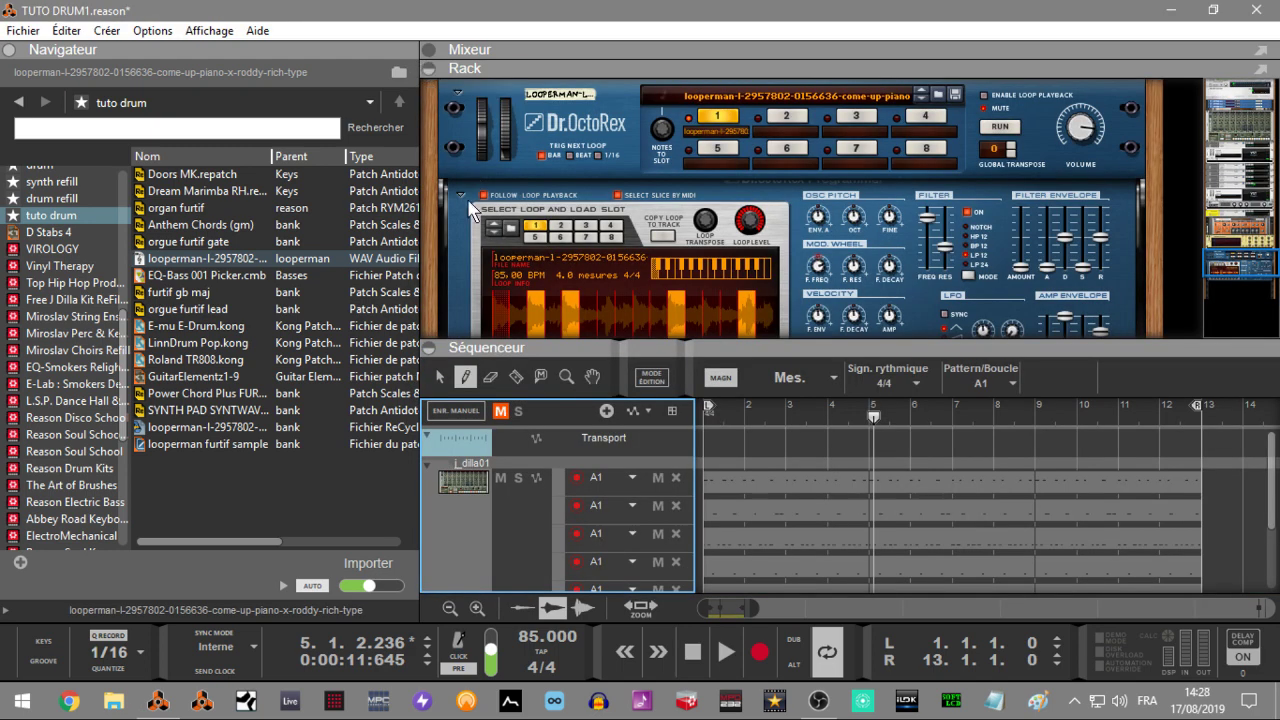
pyautogui.click(427, 348)
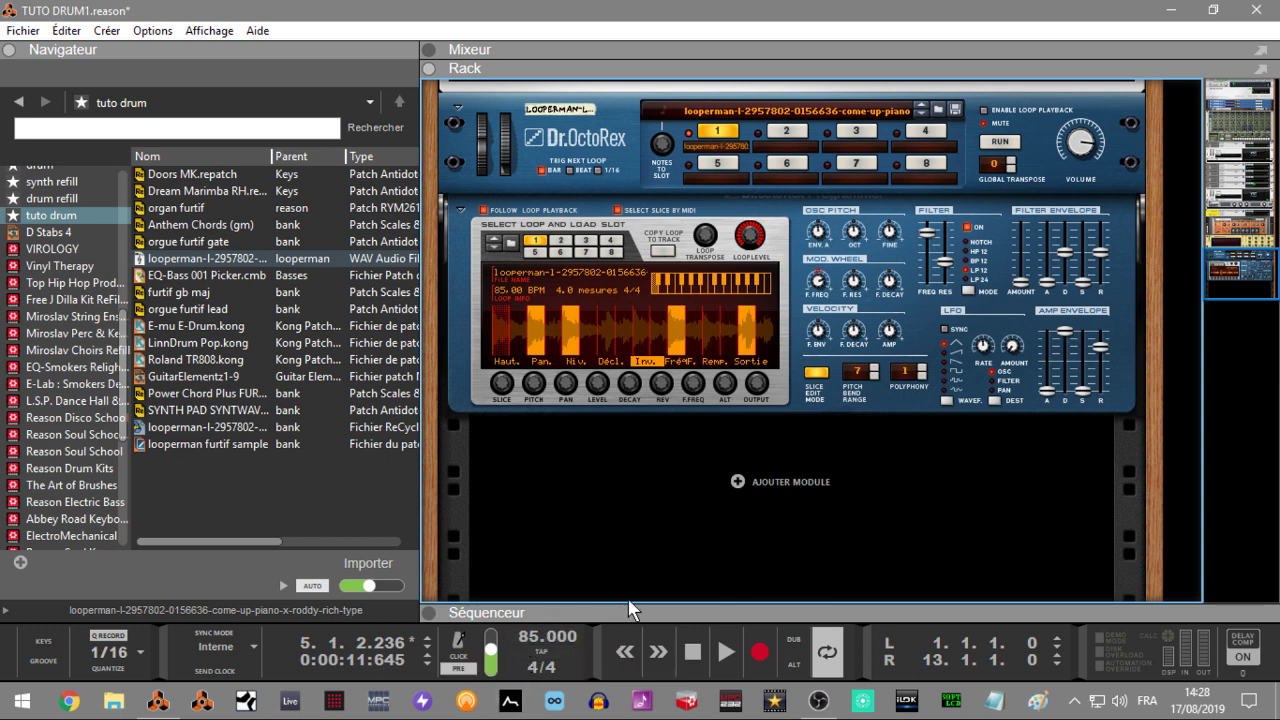
pyautogui.doubleClick(534, 642)
pyautogui.write('1')
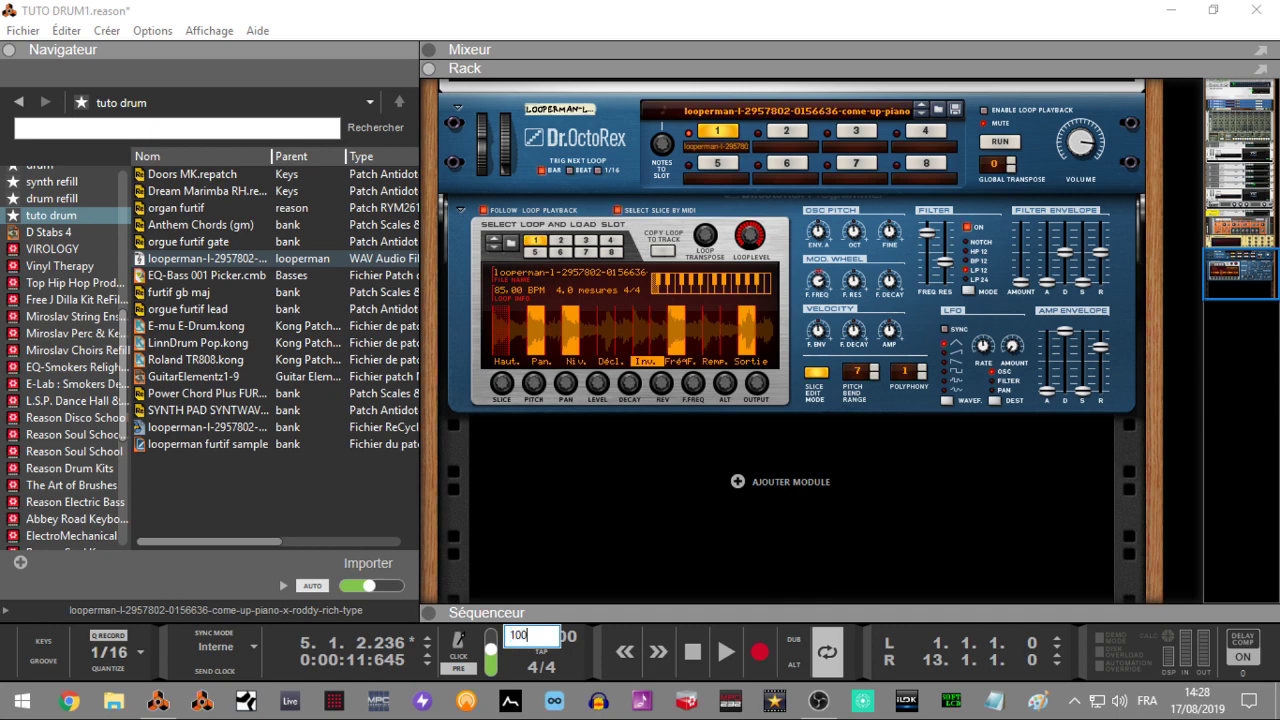
pyautogui.write('00')
pyautogui.press('Return')
pyautogui.press('space')
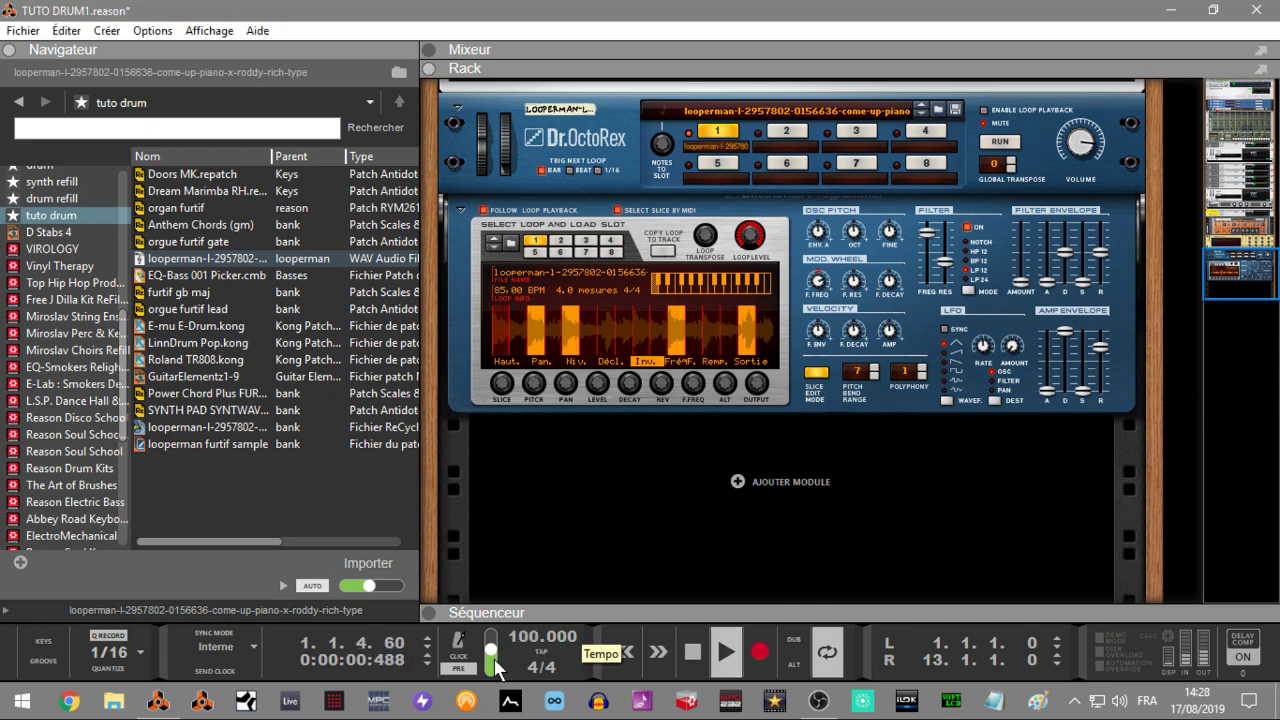
# Display the sequencer, clear all track mutes and restart playback to hear the piano with the drums.
pyautogui.click(431, 614)
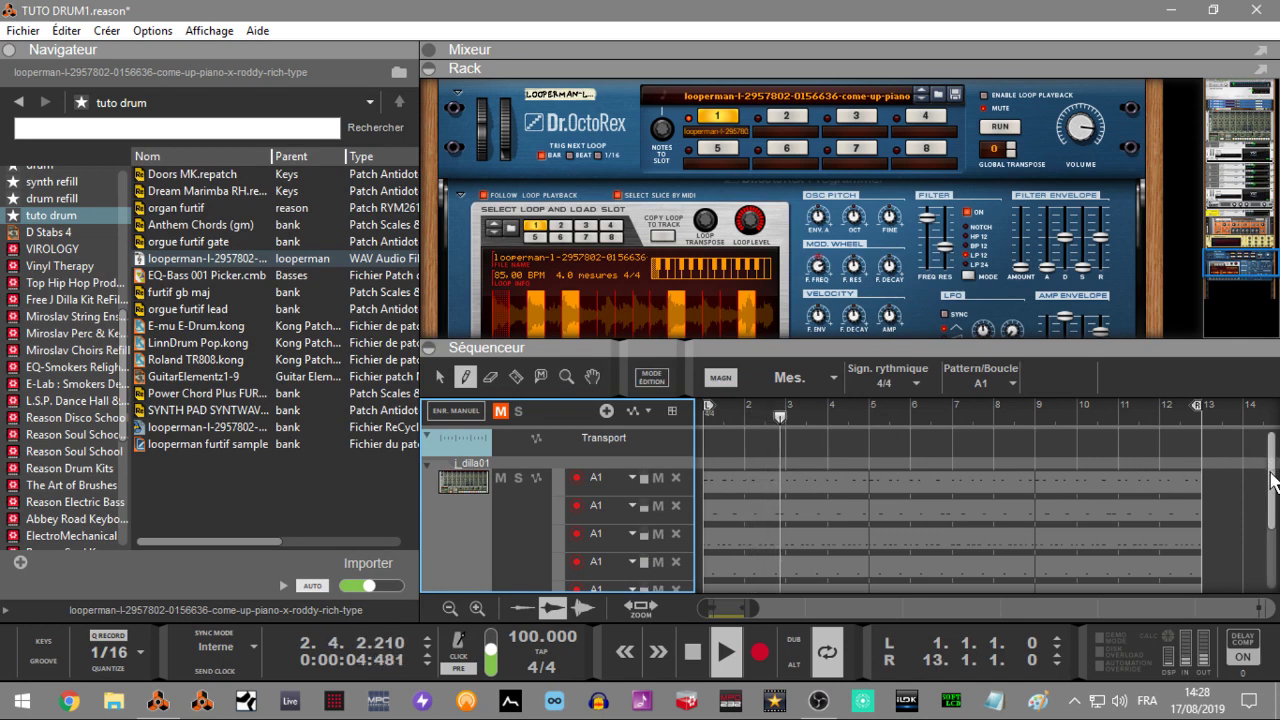
pyautogui.scroll(-3, 1270, 528)
pyautogui.scroll(-1, 1270, 528)
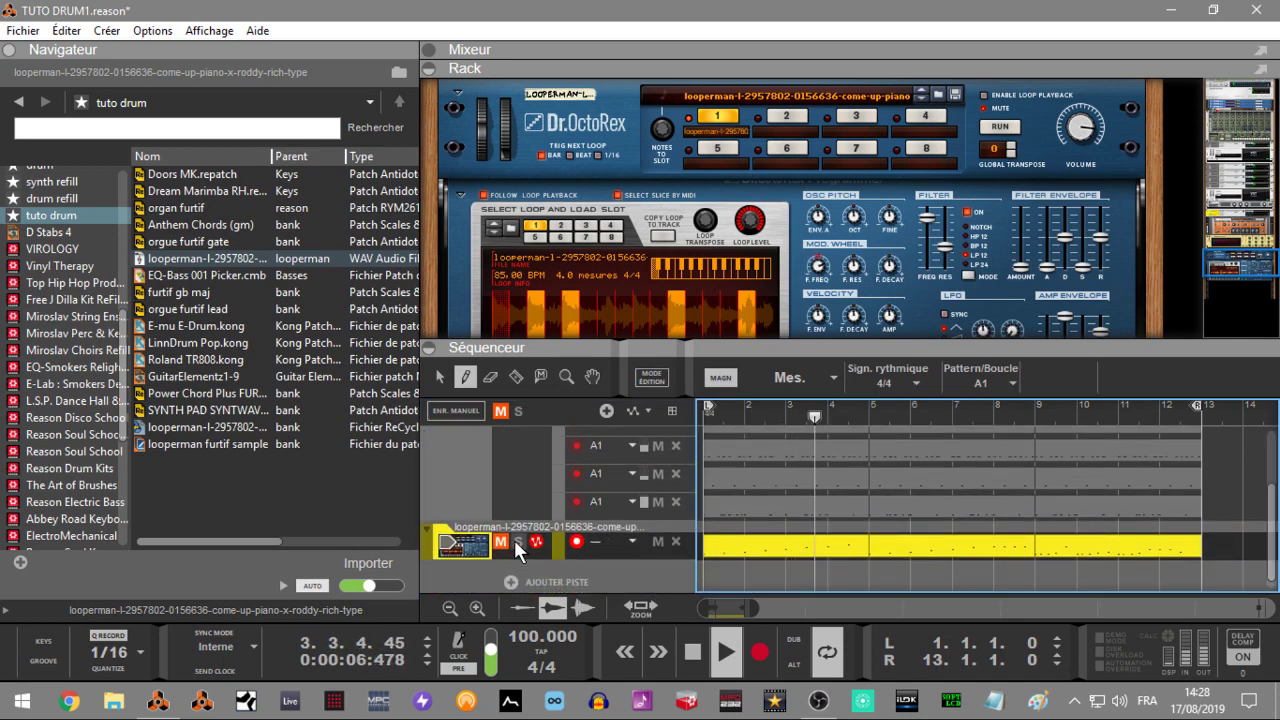
pyautogui.click(502, 411)
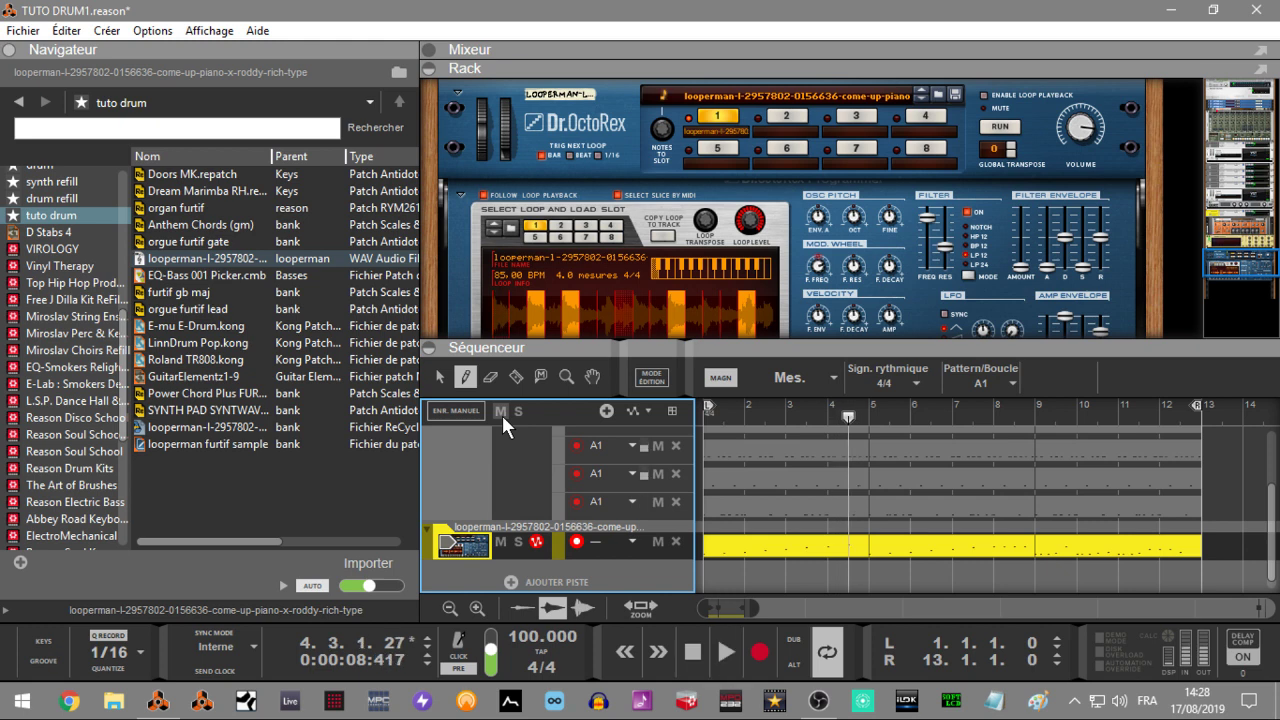
pyautogui.press('space')
pyautogui.press('space')
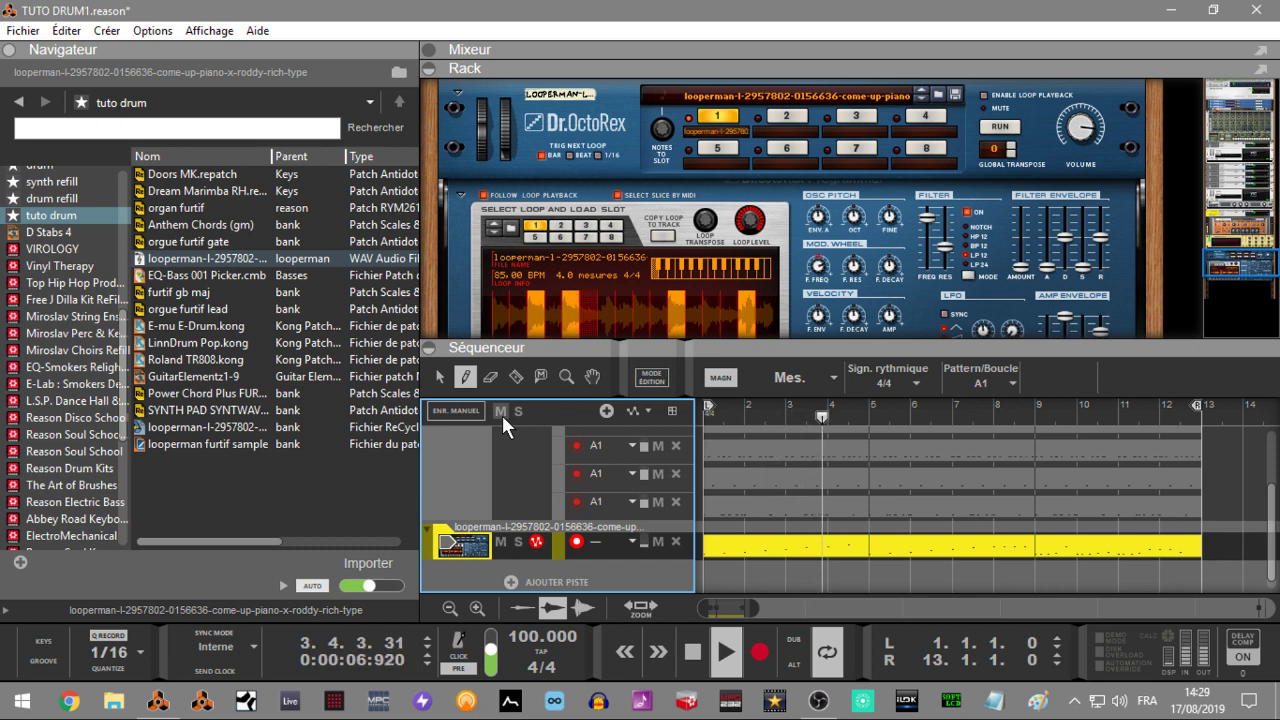
# Set the song tempo to 90 BPM while the piano and drums loop plays.
pyautogui.click(524, 641)
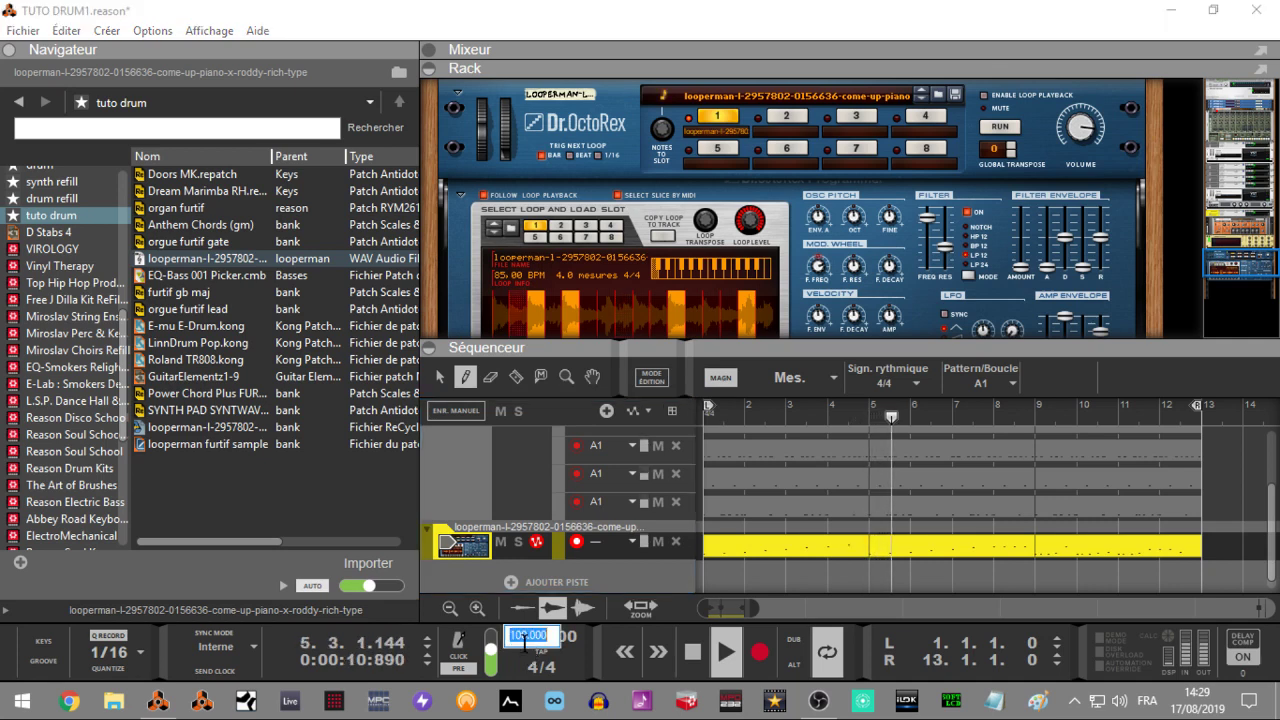
pyautogui.write('95')
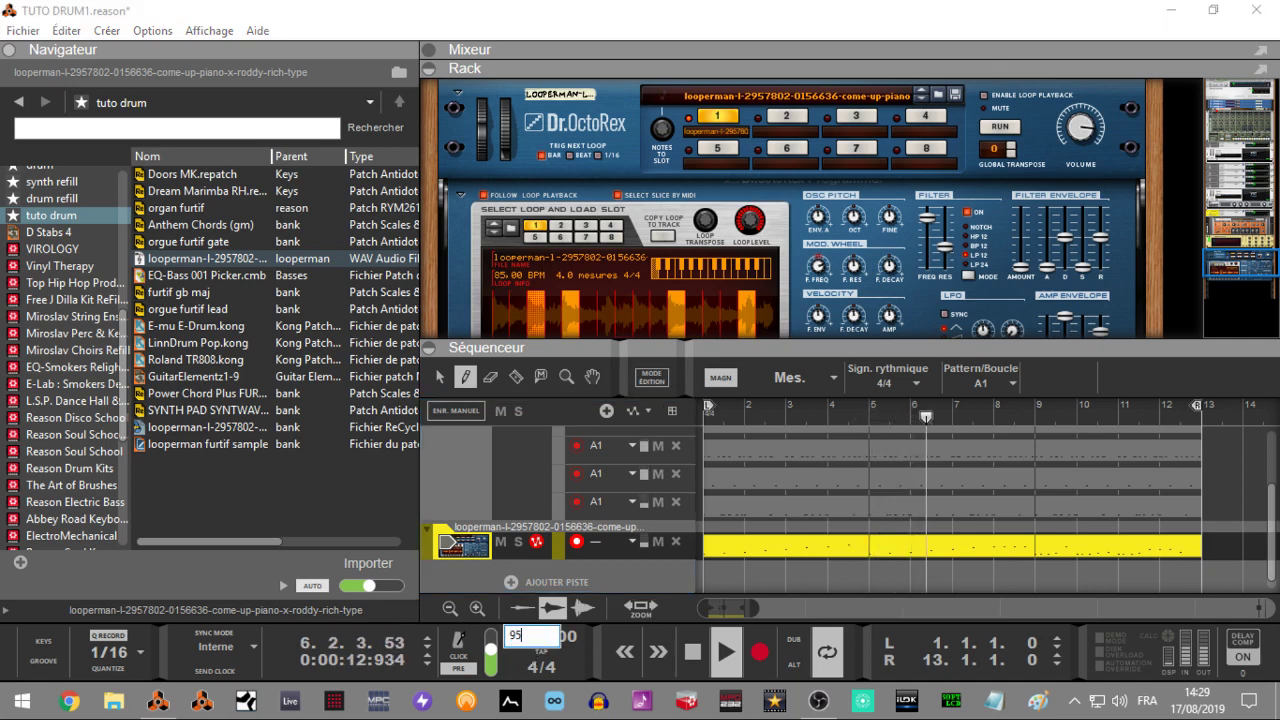
pyautogui.press('BackSpace')
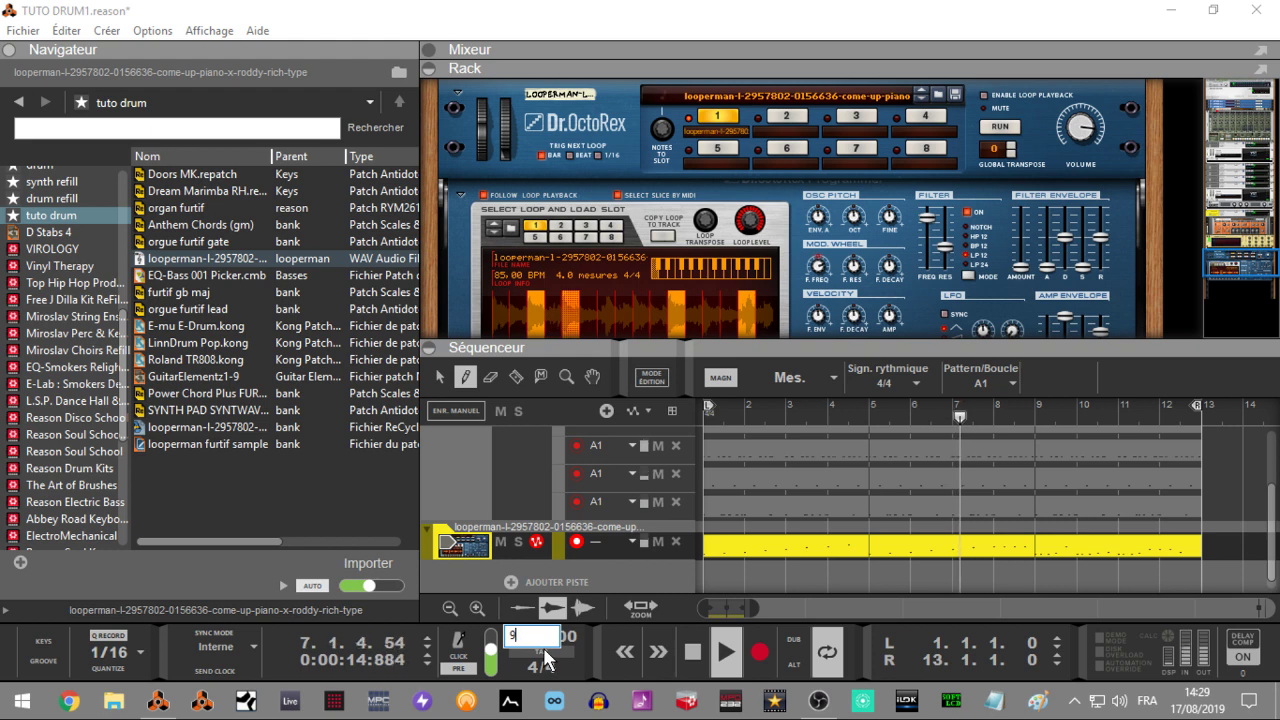
pyautogui.write('0')
pyautogui.press('Return')
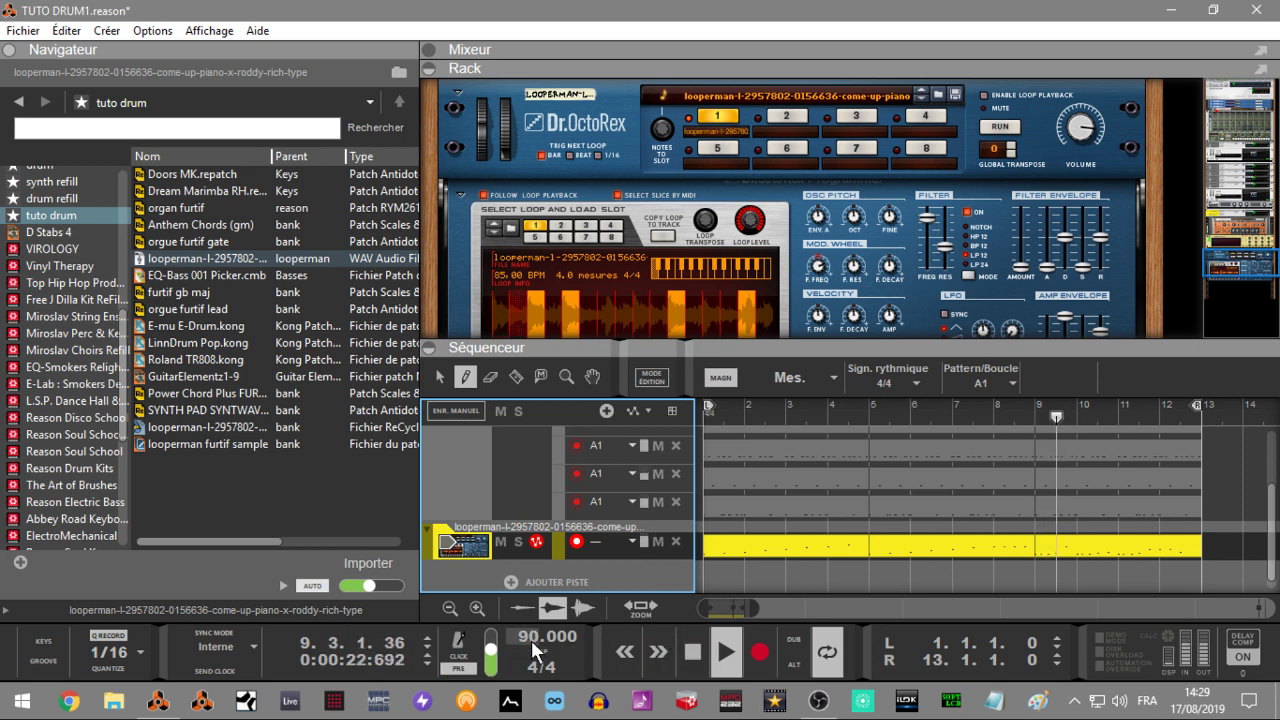
# Set the song tempo to 85 BPM during playback.
pyautogui.doubleClick(533, 638)
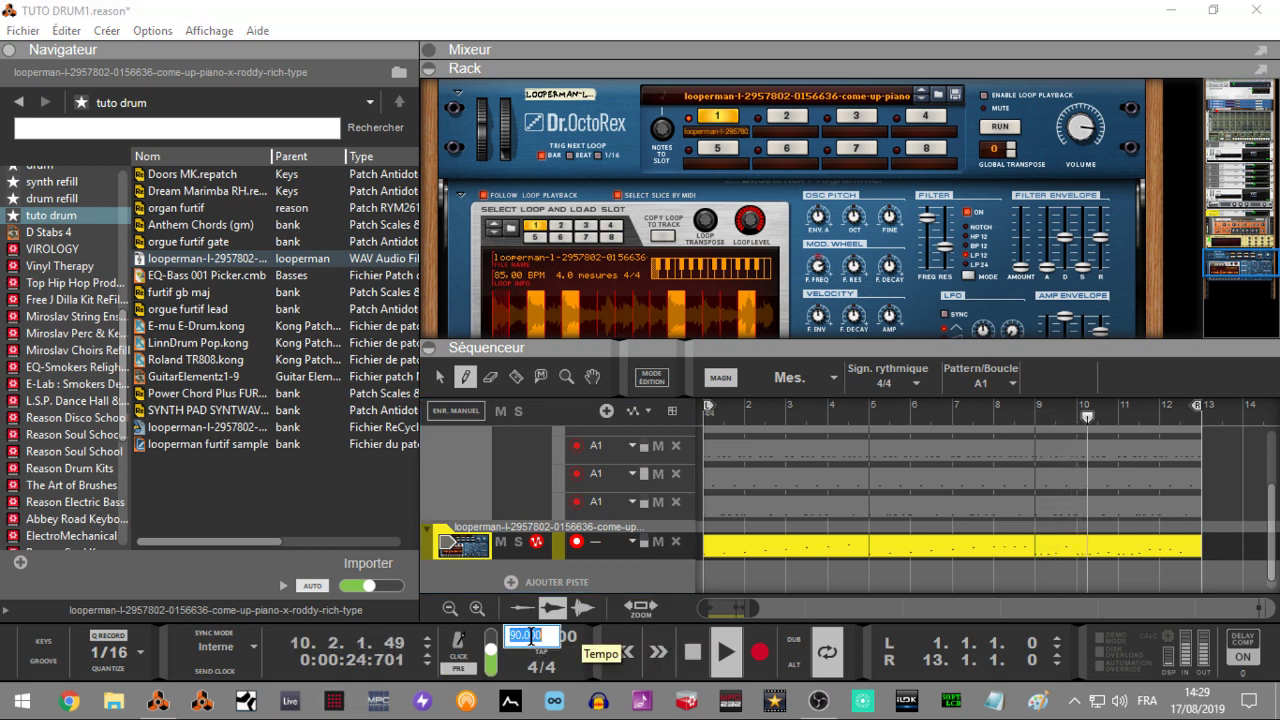
pyautogui.write('8')
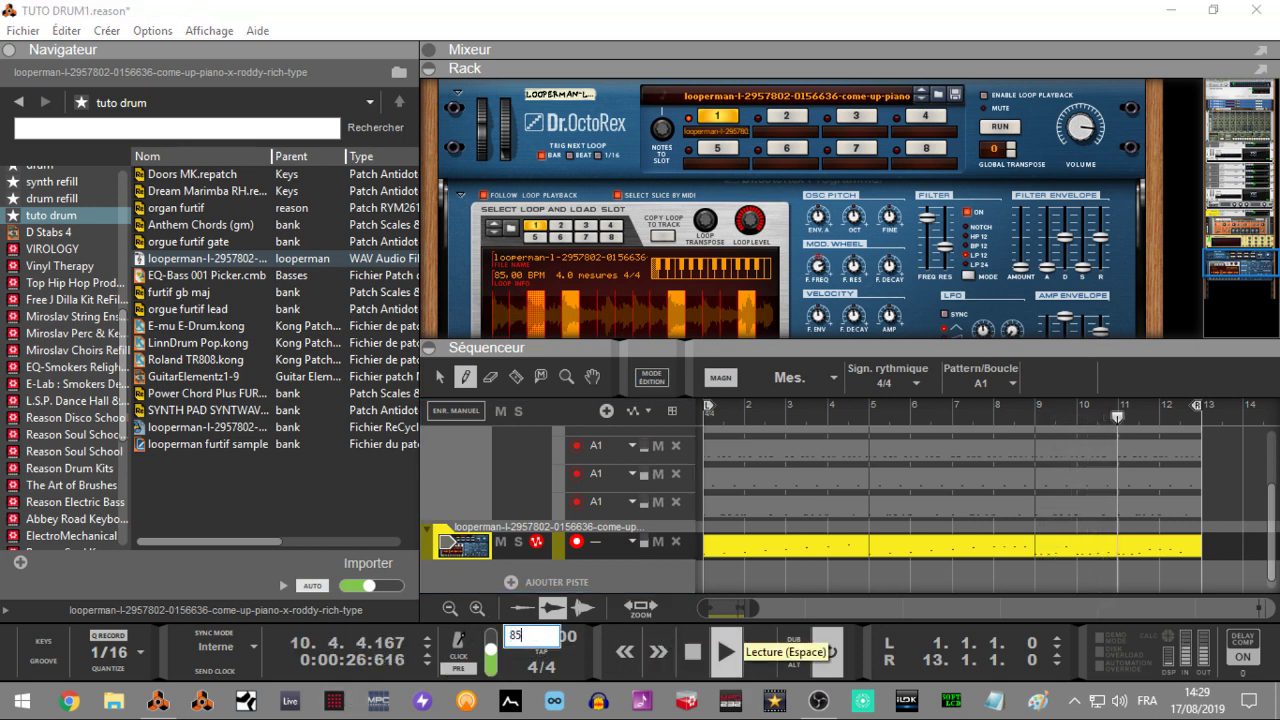
pyautogui.write('5')
pyautogui.press('Return')
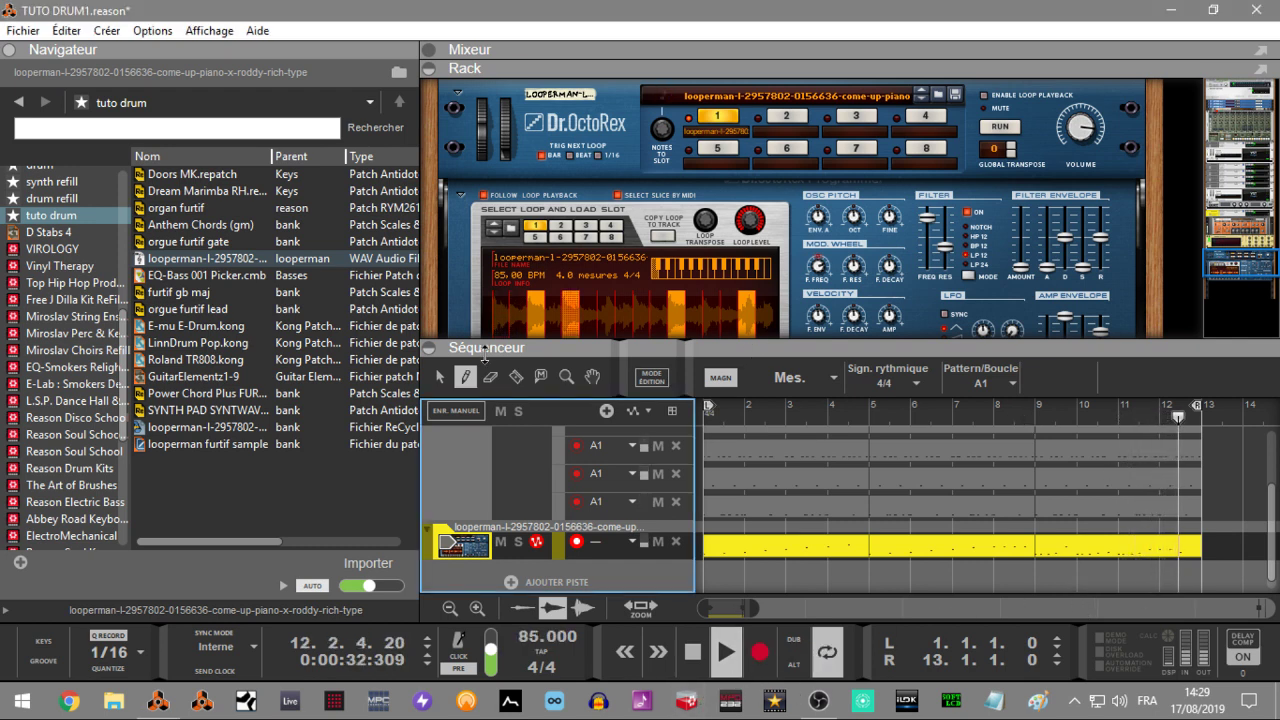
# Hide the sequencer to enlarge the rack and toggle the bypass switch of the D1-RT line noise injector.
pyautogui.click(429, 351)
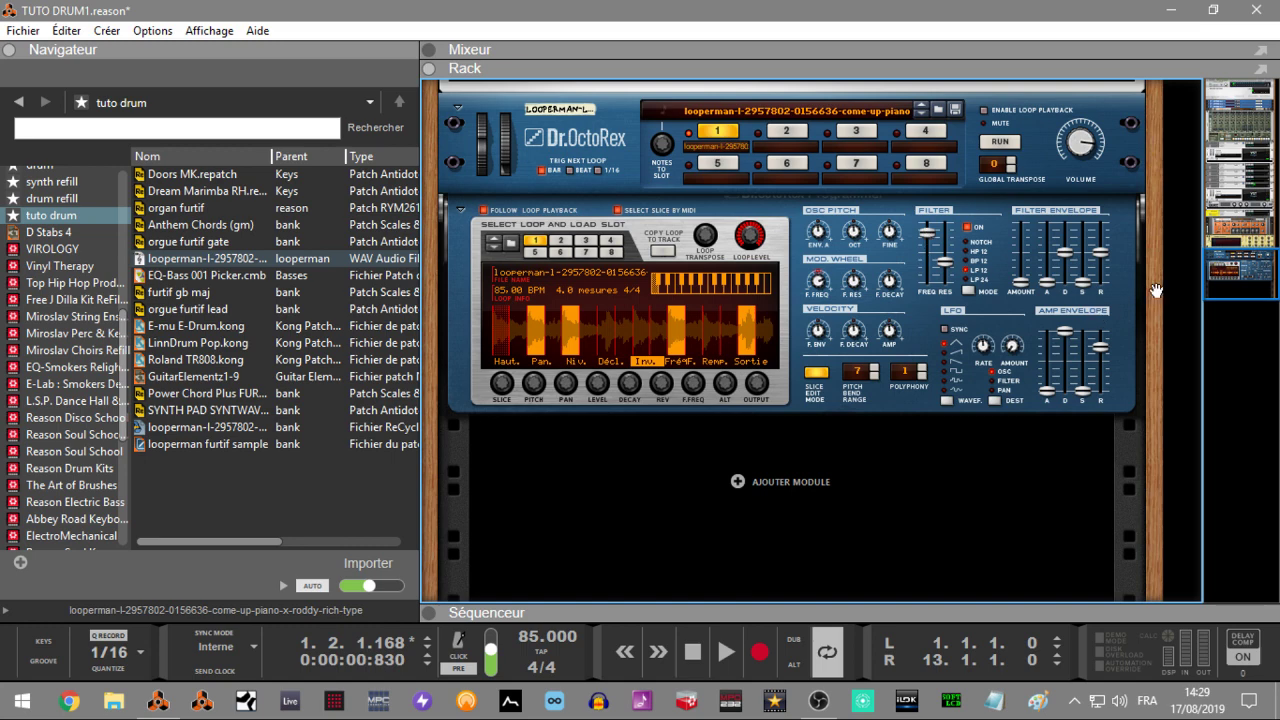
pyautogui.moveTo(1224, 280); pyautogui.dragTo(1218, 236)
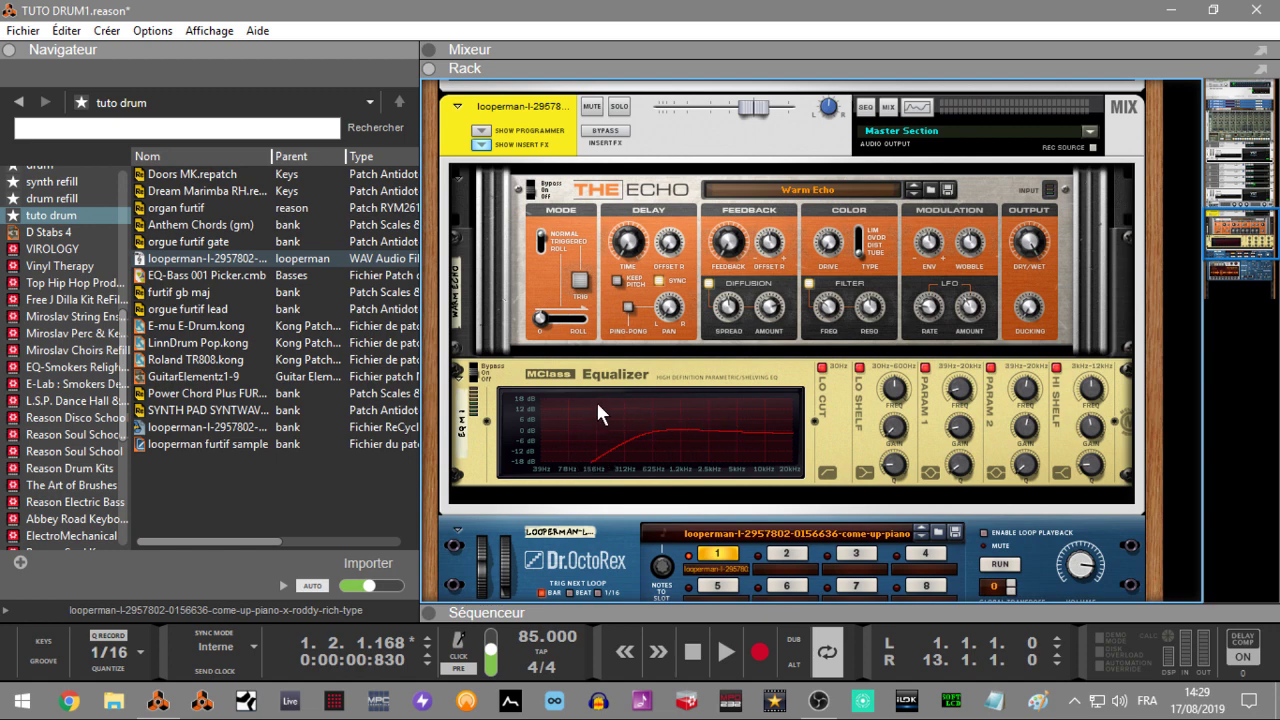
pyautogui.moveTo(1238, 236); pyautogui.dragTo(1237, 219)
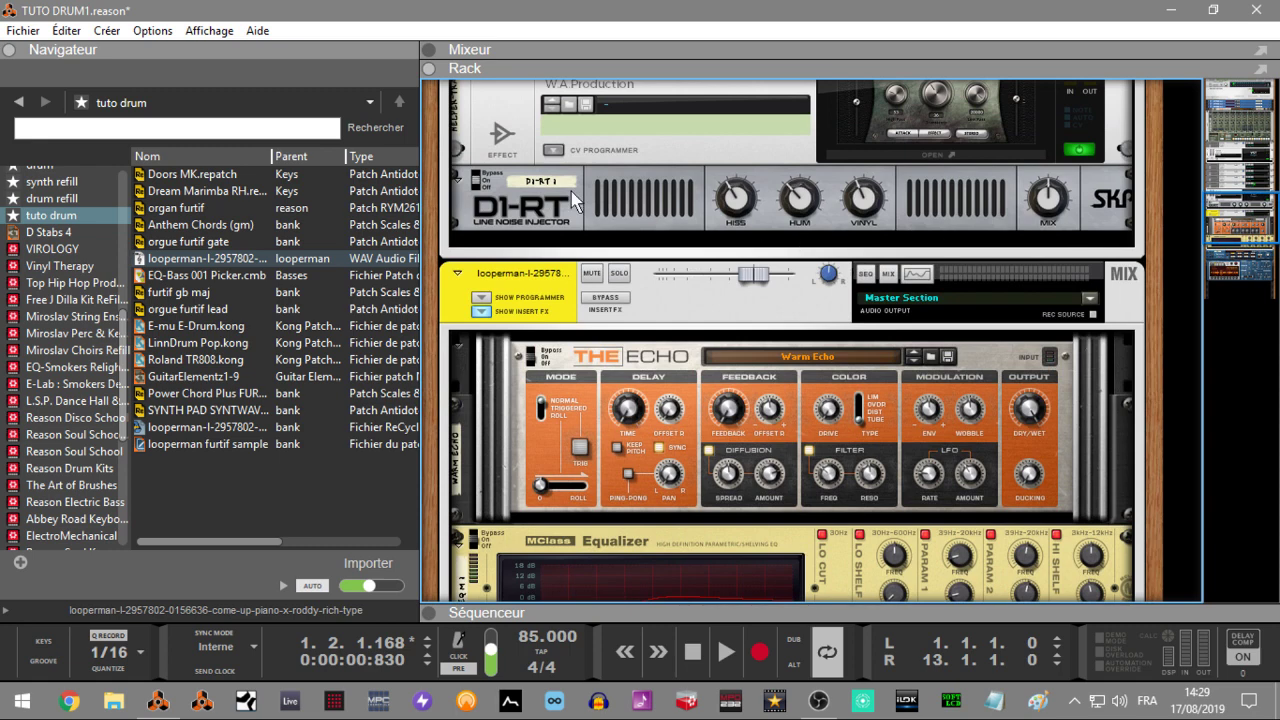
pyautogui.click(476, 182)
# Solo the looperman piano's mix channel, which carries The Echo and the MClass Equalizer, and start playback.
pyautogui.moveTo(1240, 212); pyautogui.dragTo(1244, 239)
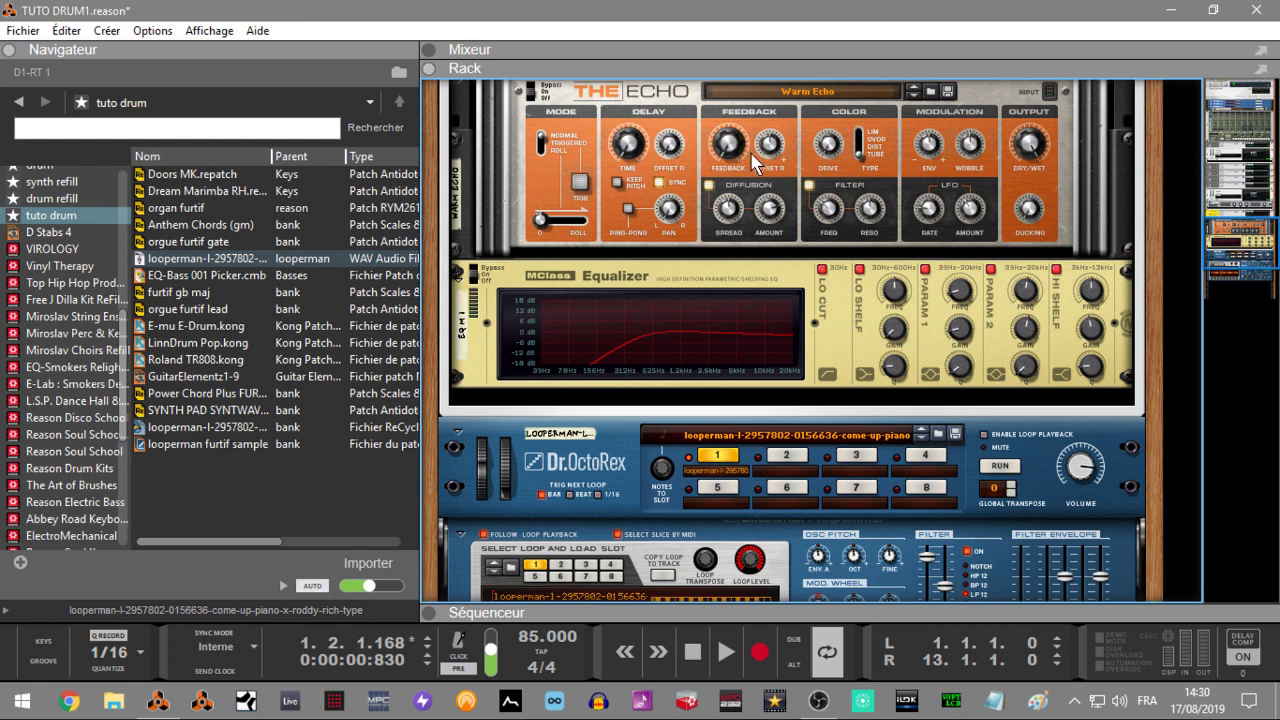
pyautogui.moveTo(1241, 240); pyautogui.dragTo(1239, 233)
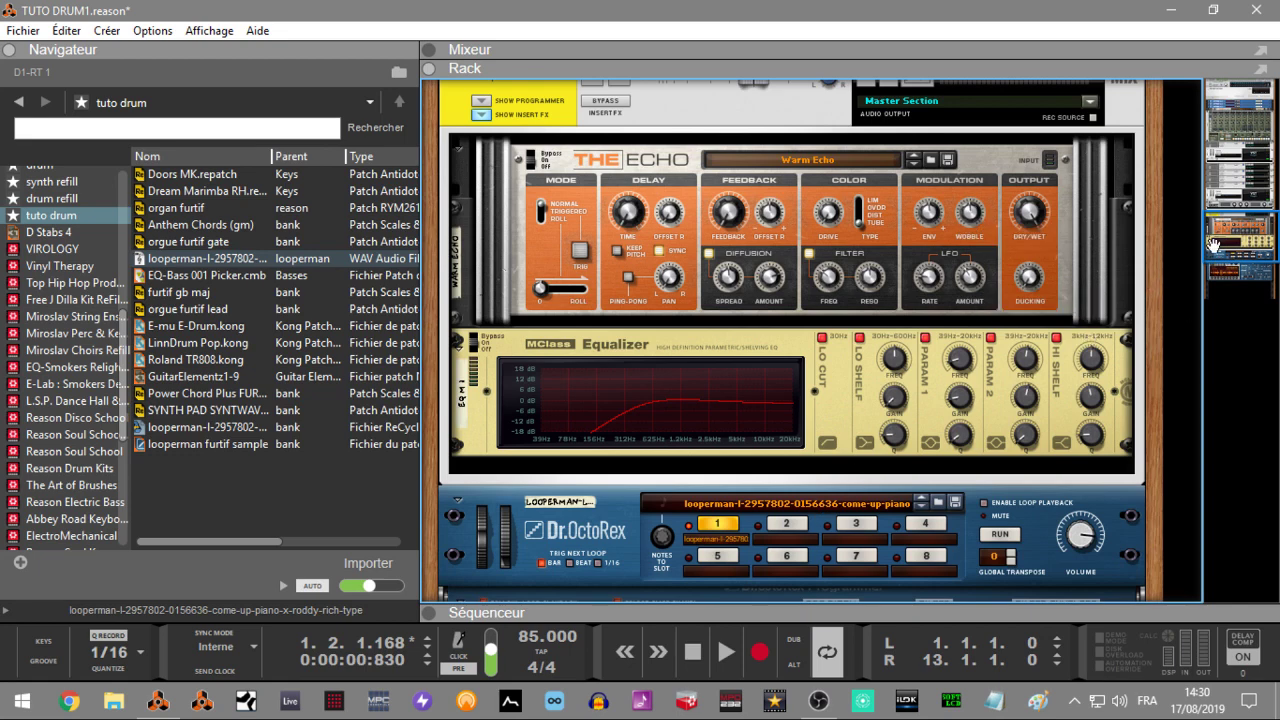
pyautogui.moveTo(1212, 244); pyautogui.dragTo(1212, 233)
pyautogui.click(620, 186)
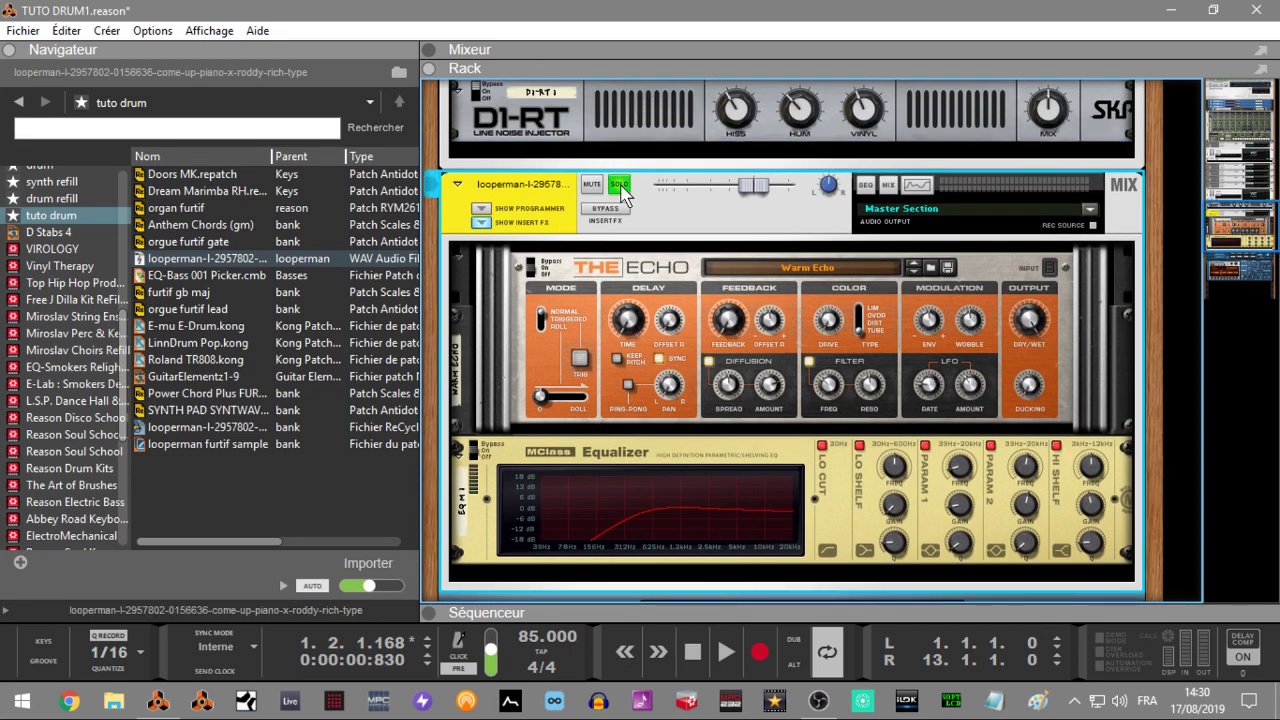
pyautogui.press('space')
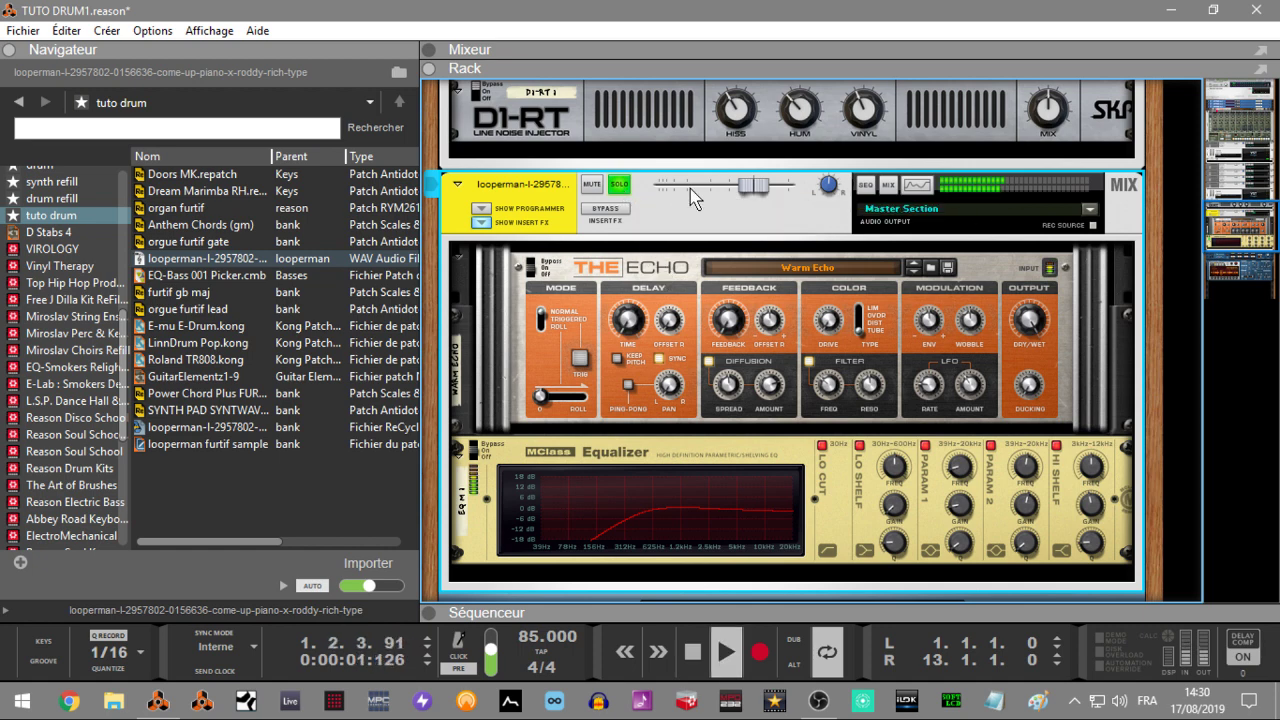
# Compare the soloed piano with its insert effects bypassed and active, leave the effects active and stop playback.
pyautogui.click(606, 209)
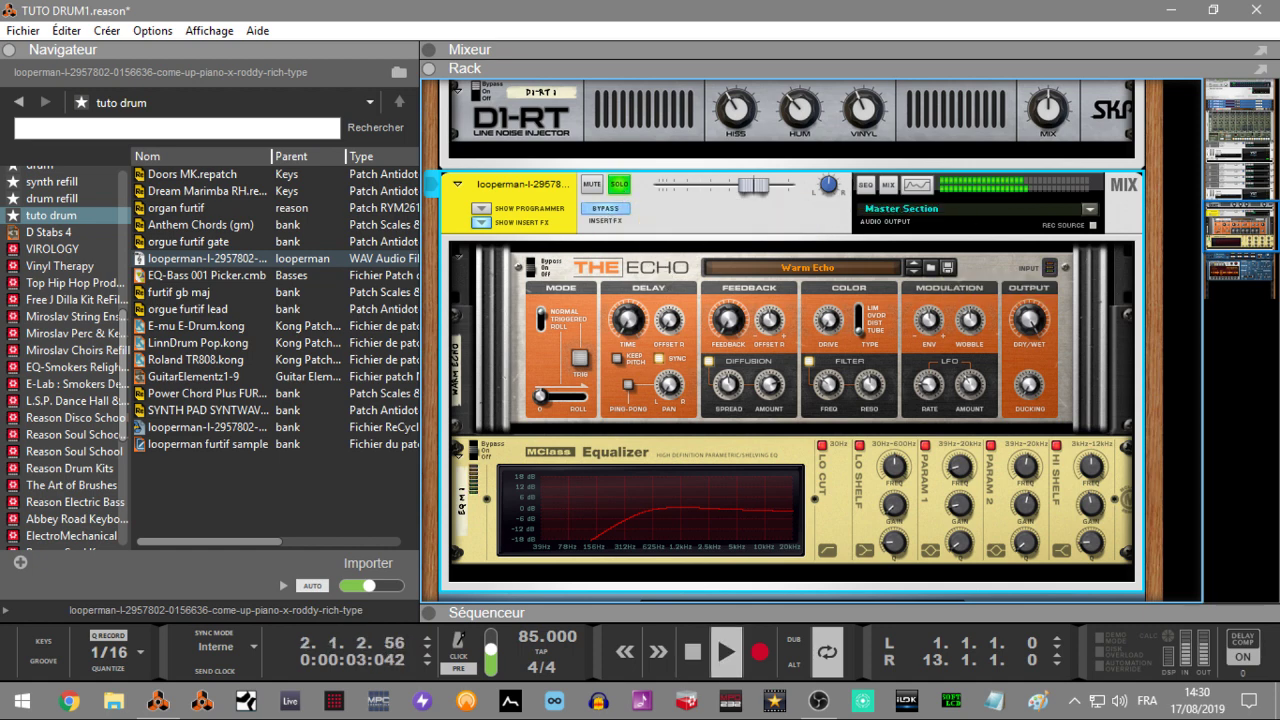
pyautogui.moveTo(1226, 232); pyautogui.dragTo(1232, 232)
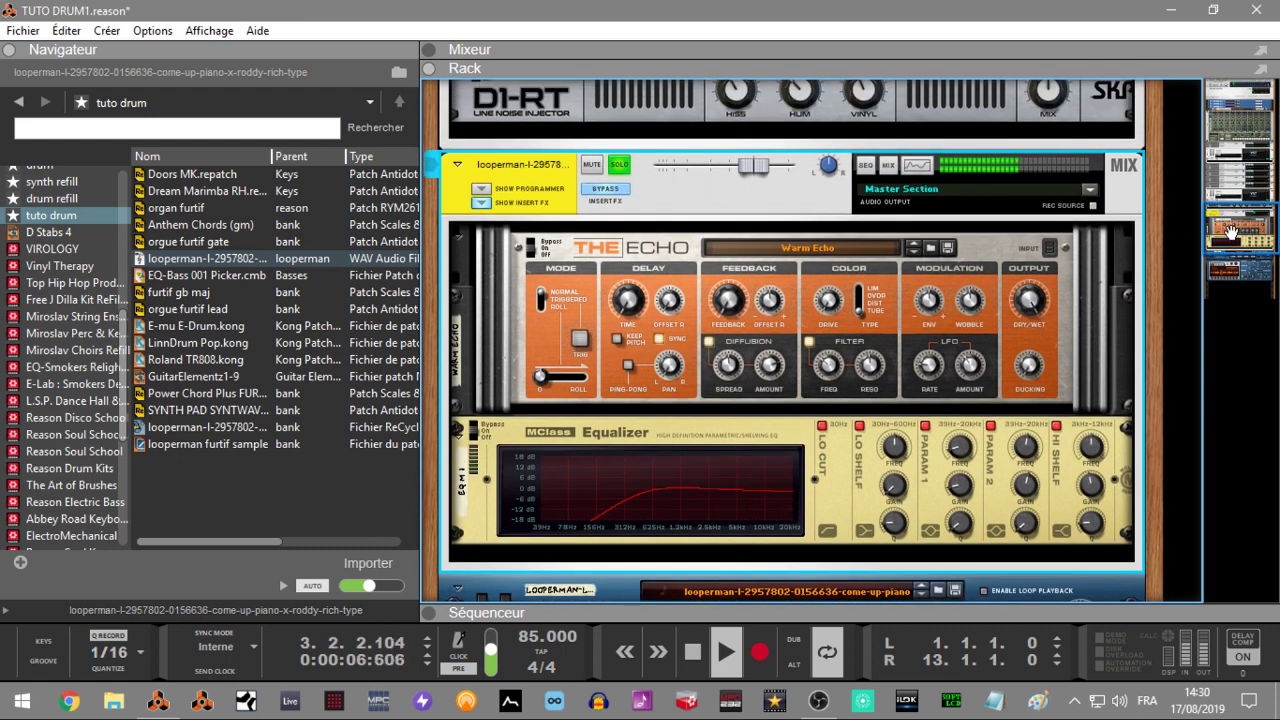
pyautogui.click(597, 190)
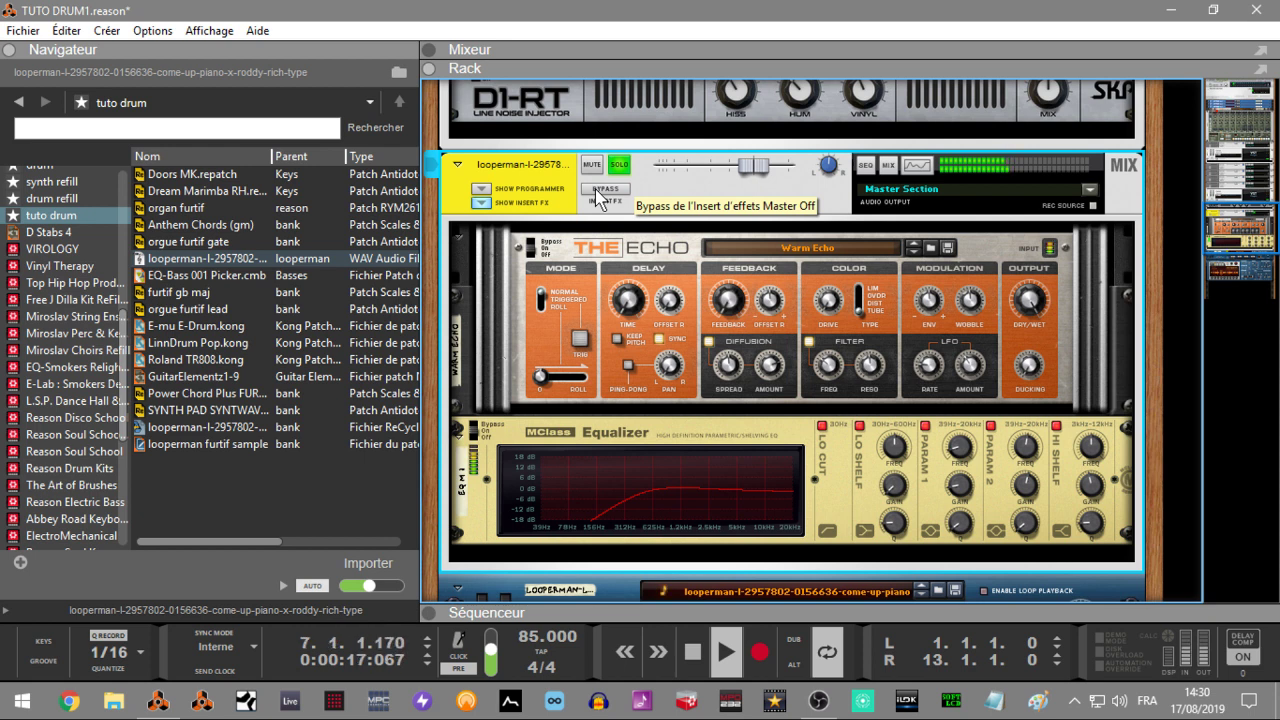
pyautogui.click(597, 190)
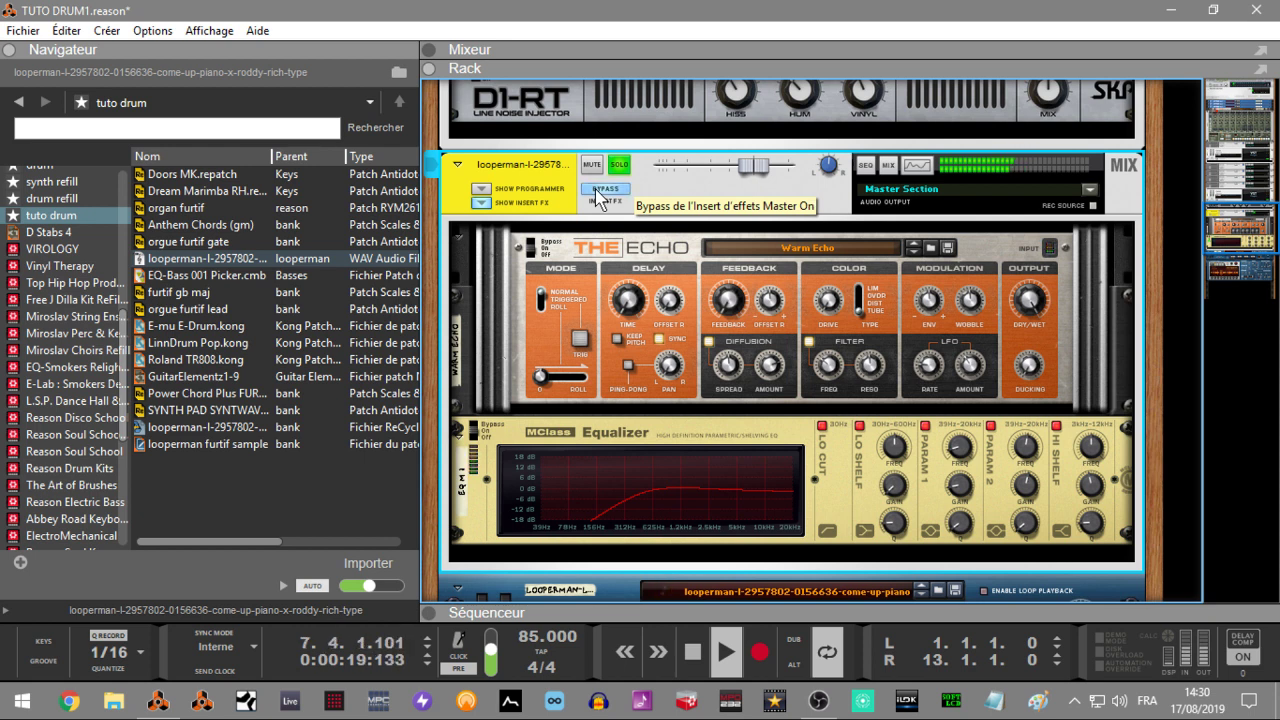
pyautogui.click(597, 190)
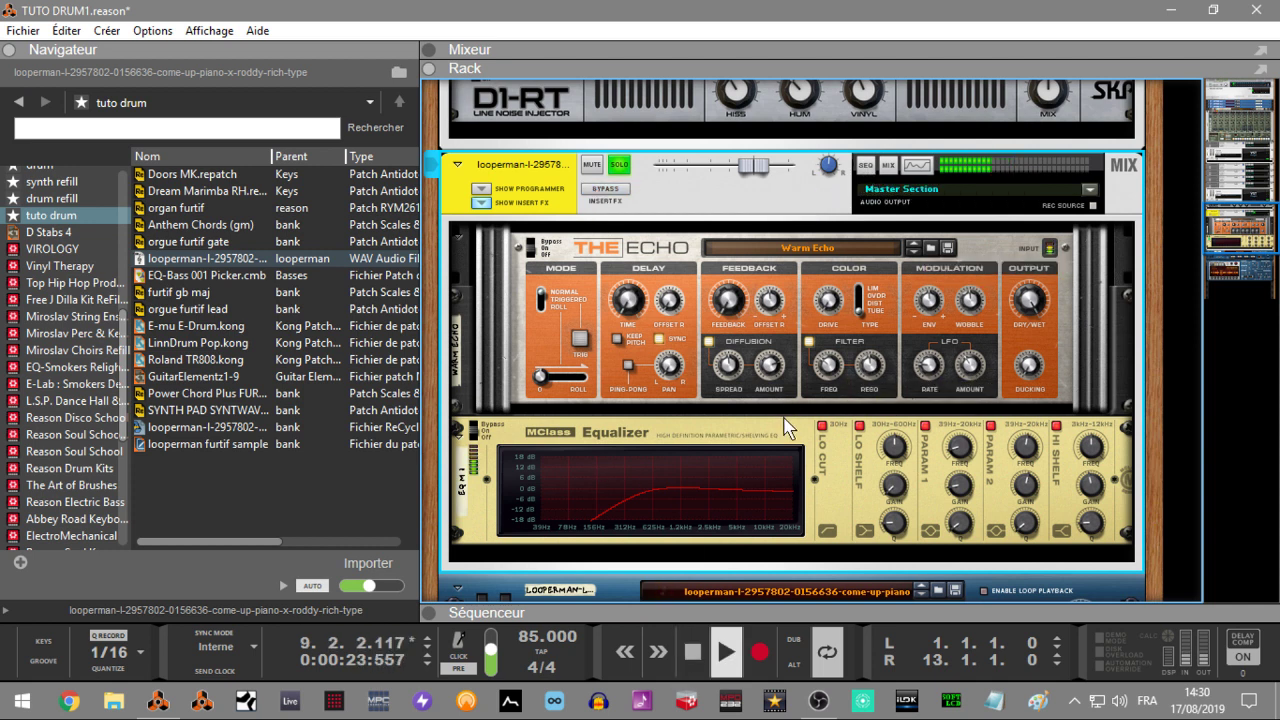
pyautogui.press('space')
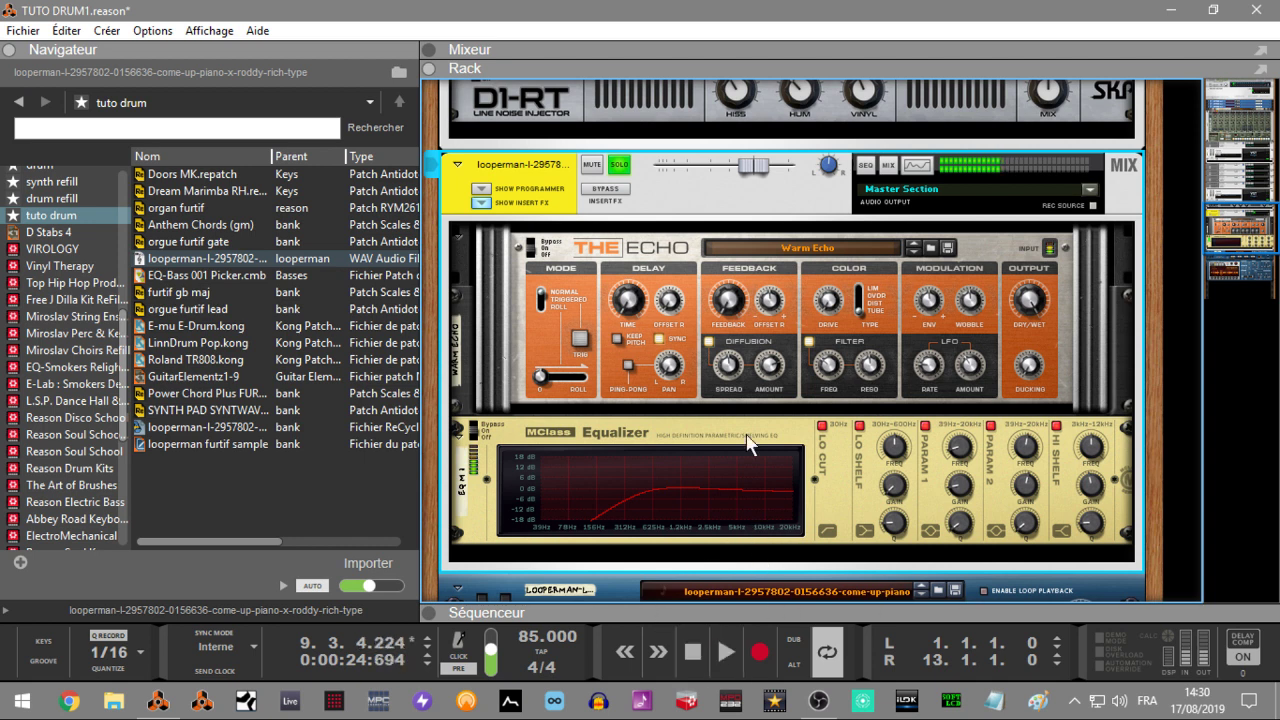